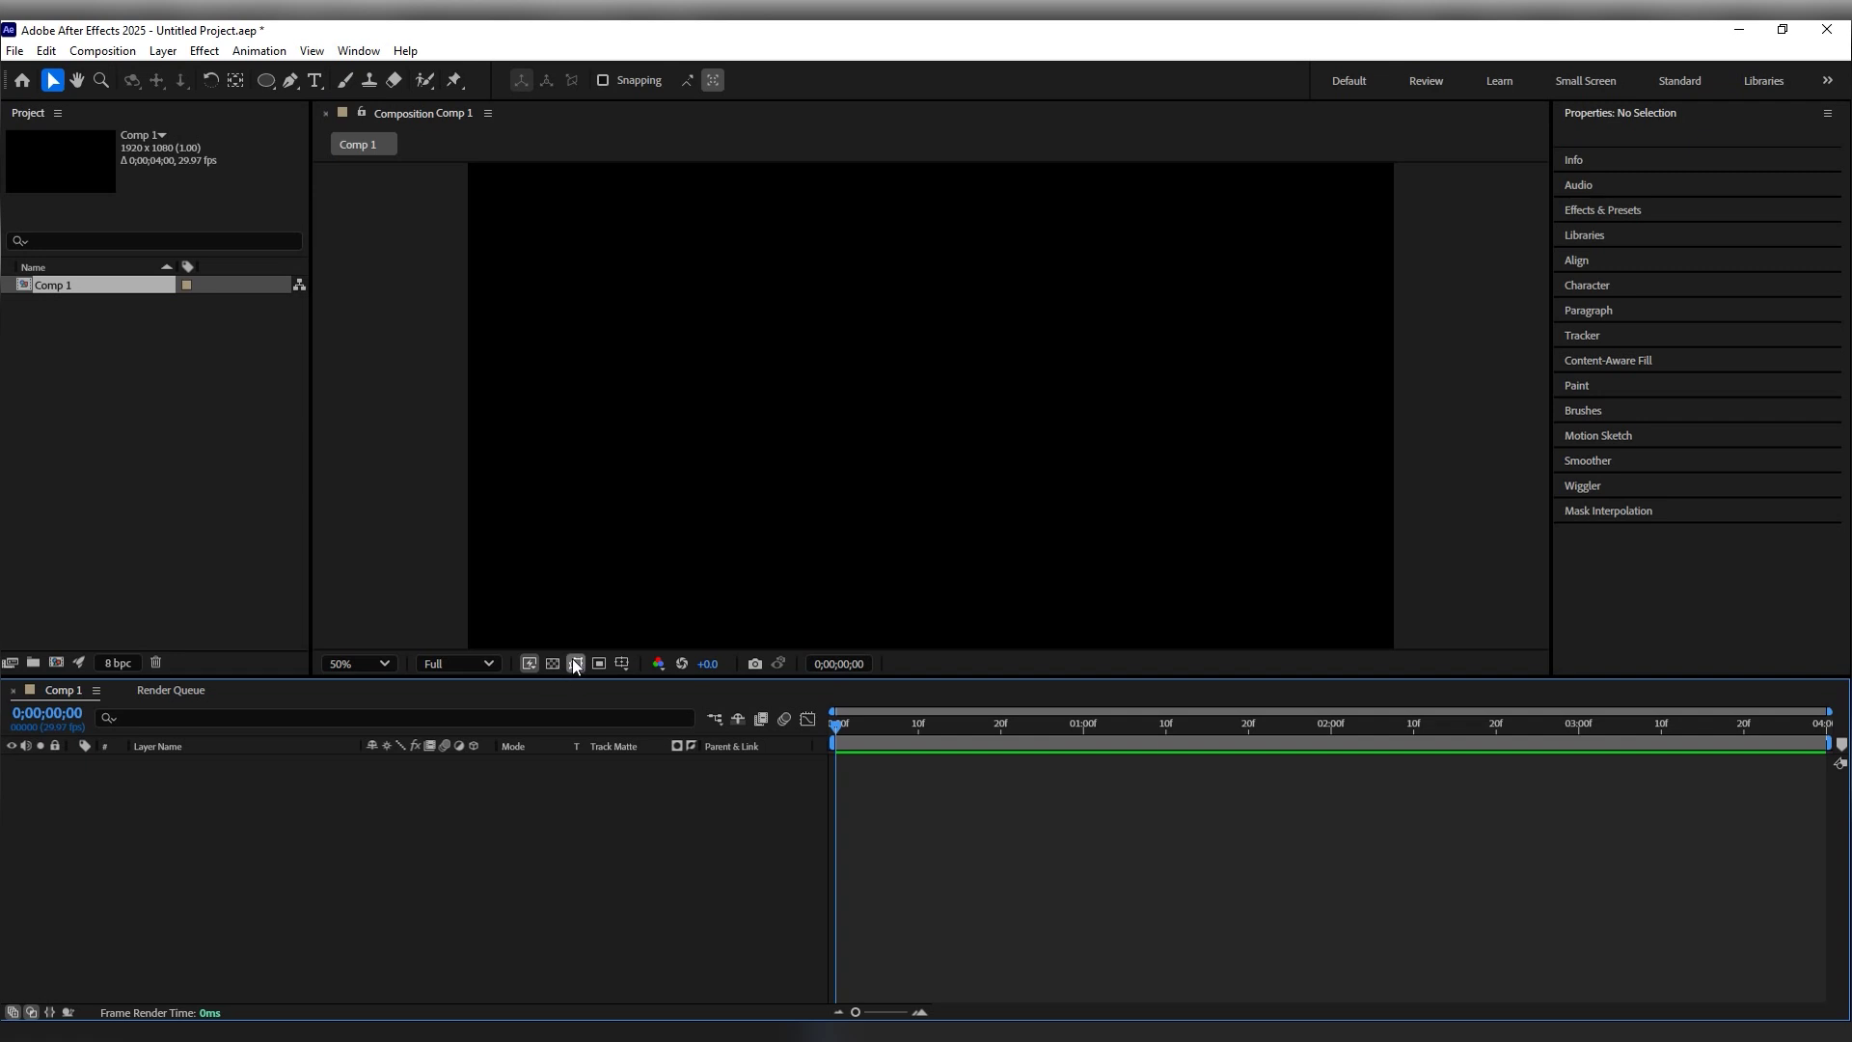
Step: Check the 4-second duration in the composition settings and accept the settings
{"action": "left_click", "coordinate": [575, 663]}
{"action": "left_click", "coordinate": [117, 54]}
{"action": "left_click", "coordinate": [125, 100]}
{"action": "left_click", "coordinate": [782, 640]}
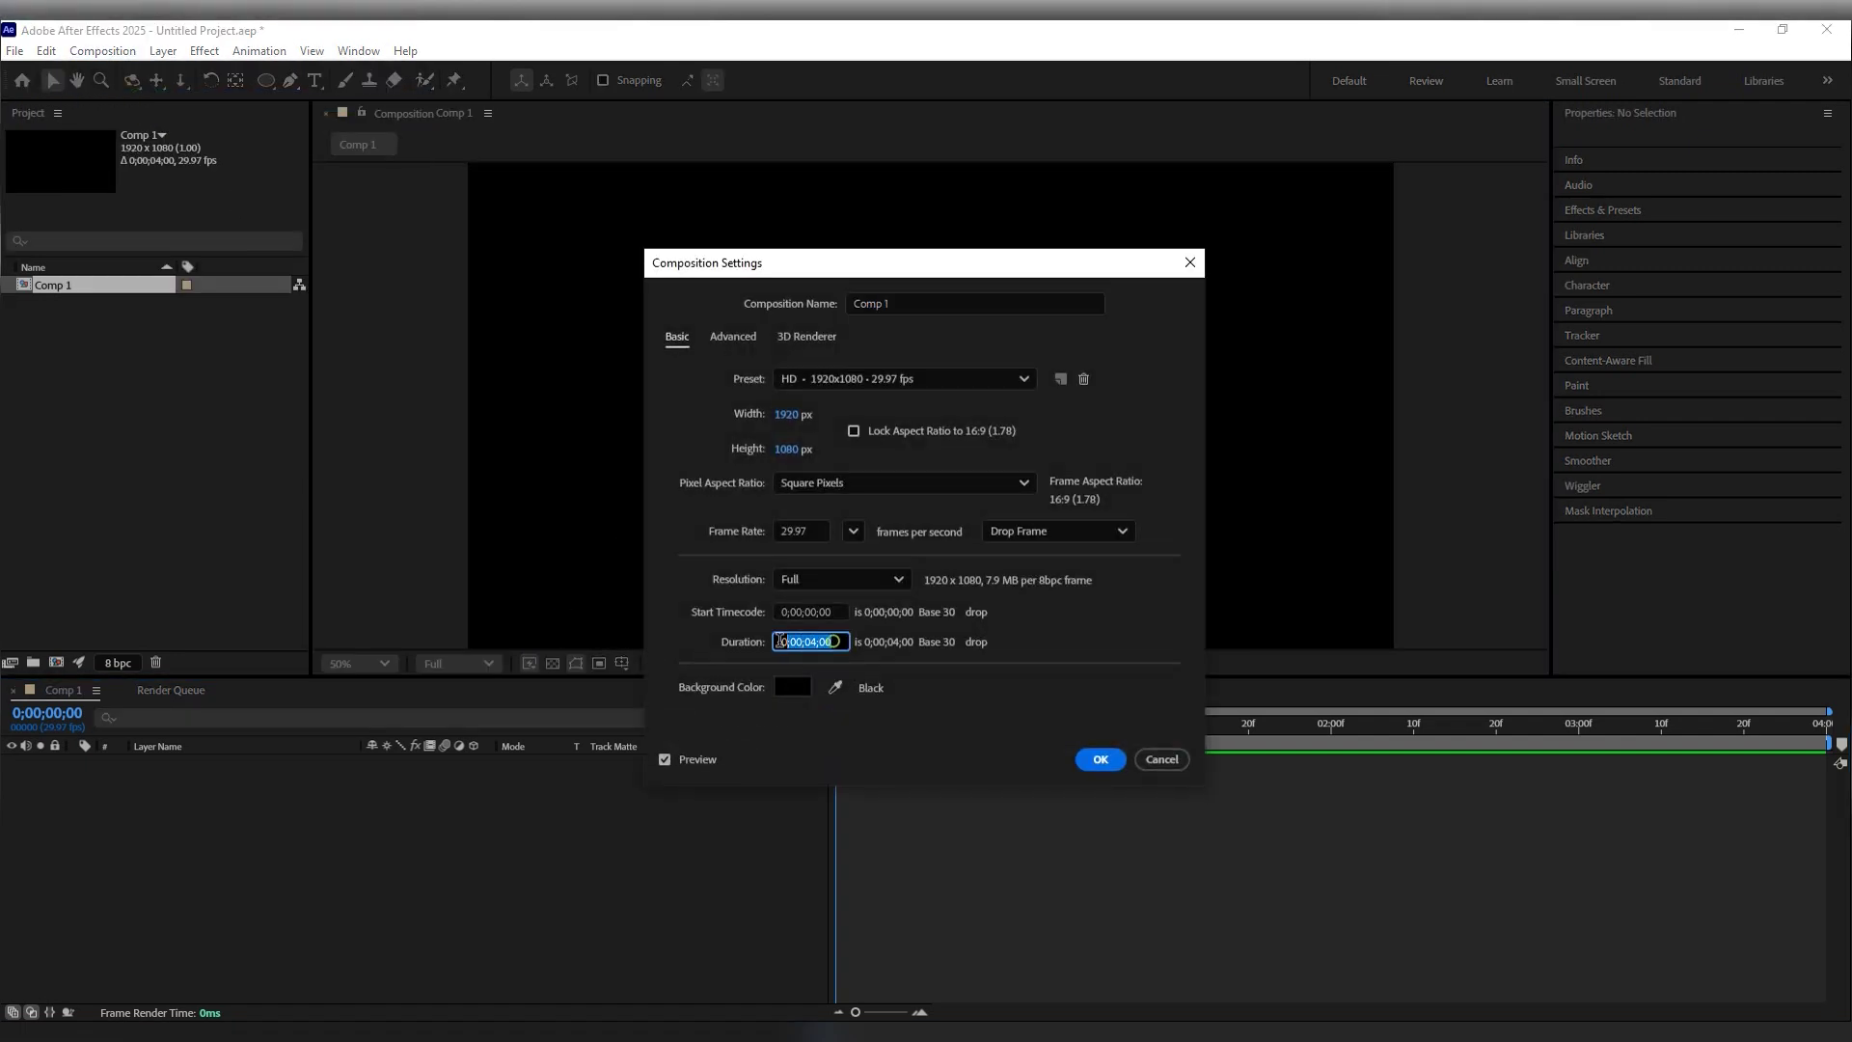
{"action": "left_click", "coordinate": [811, 642]}
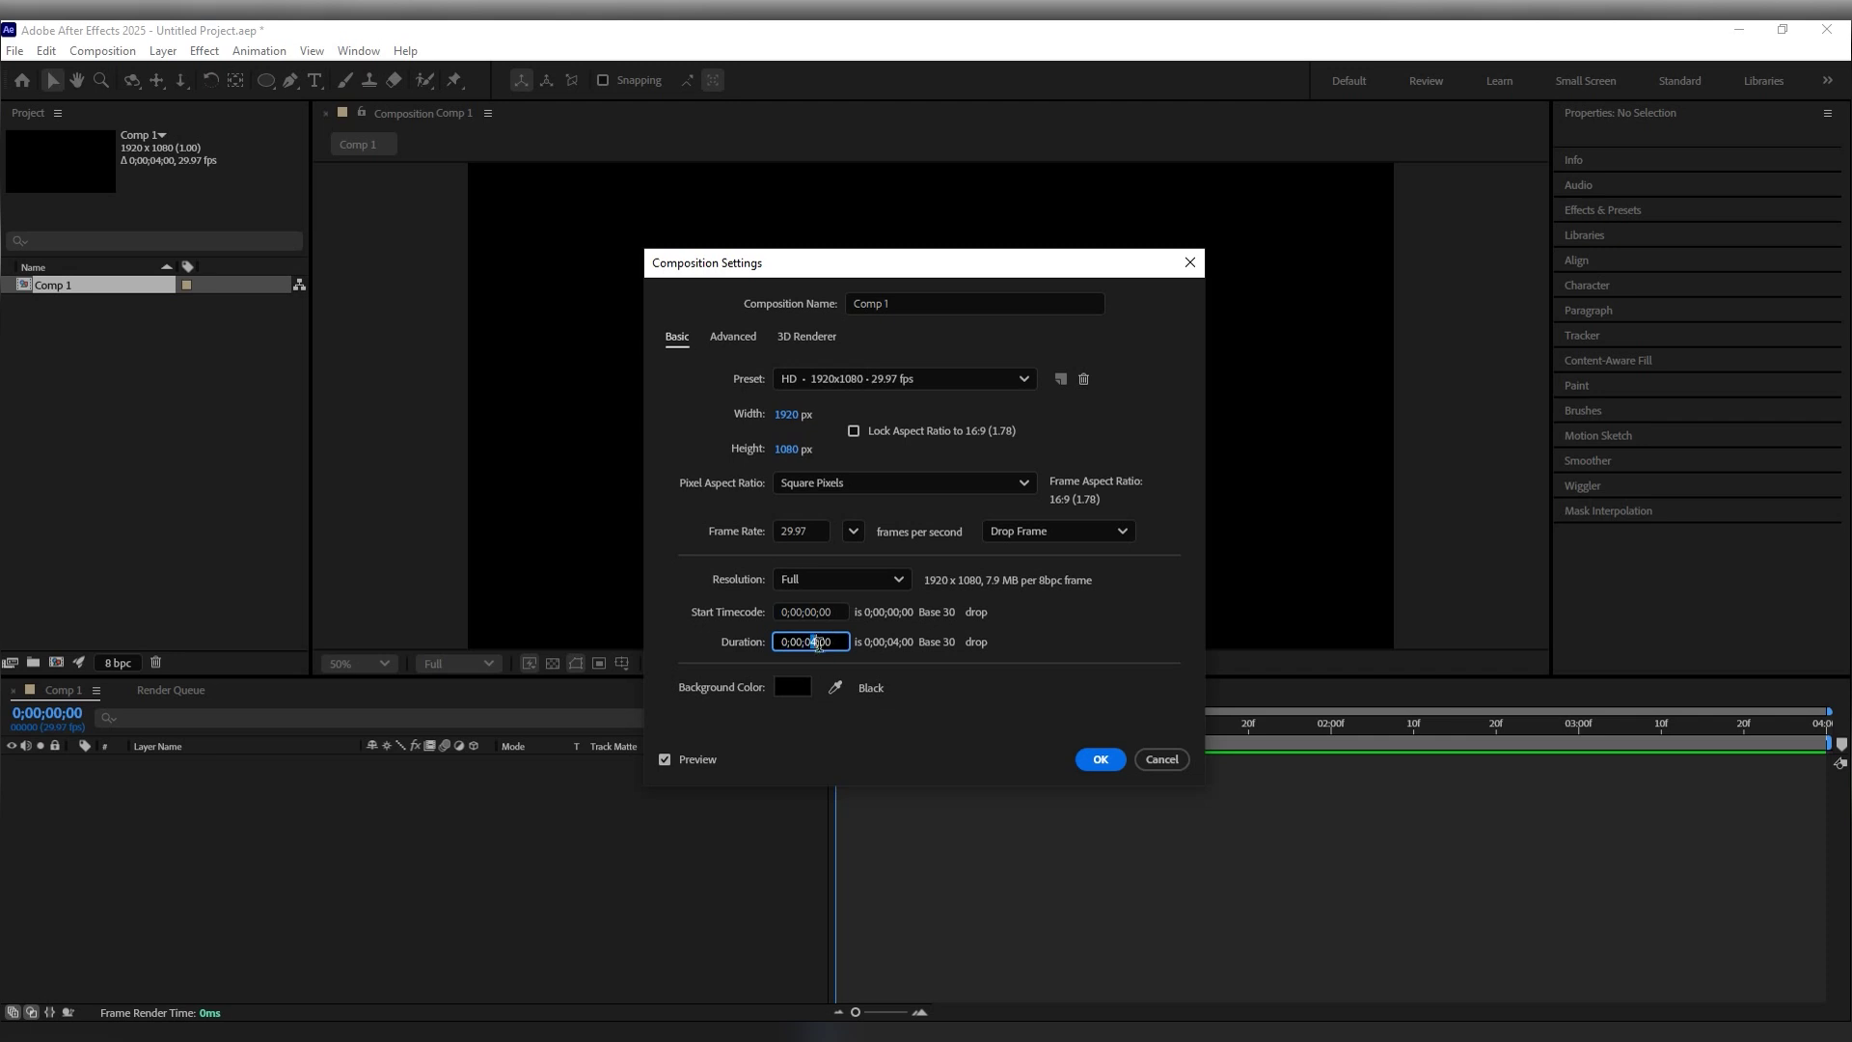
{"action": "left_click", "coordinate": [1100, 759]}
Step: Create a shape layer with a 1920 by 1080 rectangle that fills the whole frame
{"action": "left_click", "coordinate": [270, 84]}
{"action": "left_click", "coordinate": [277, 97]}
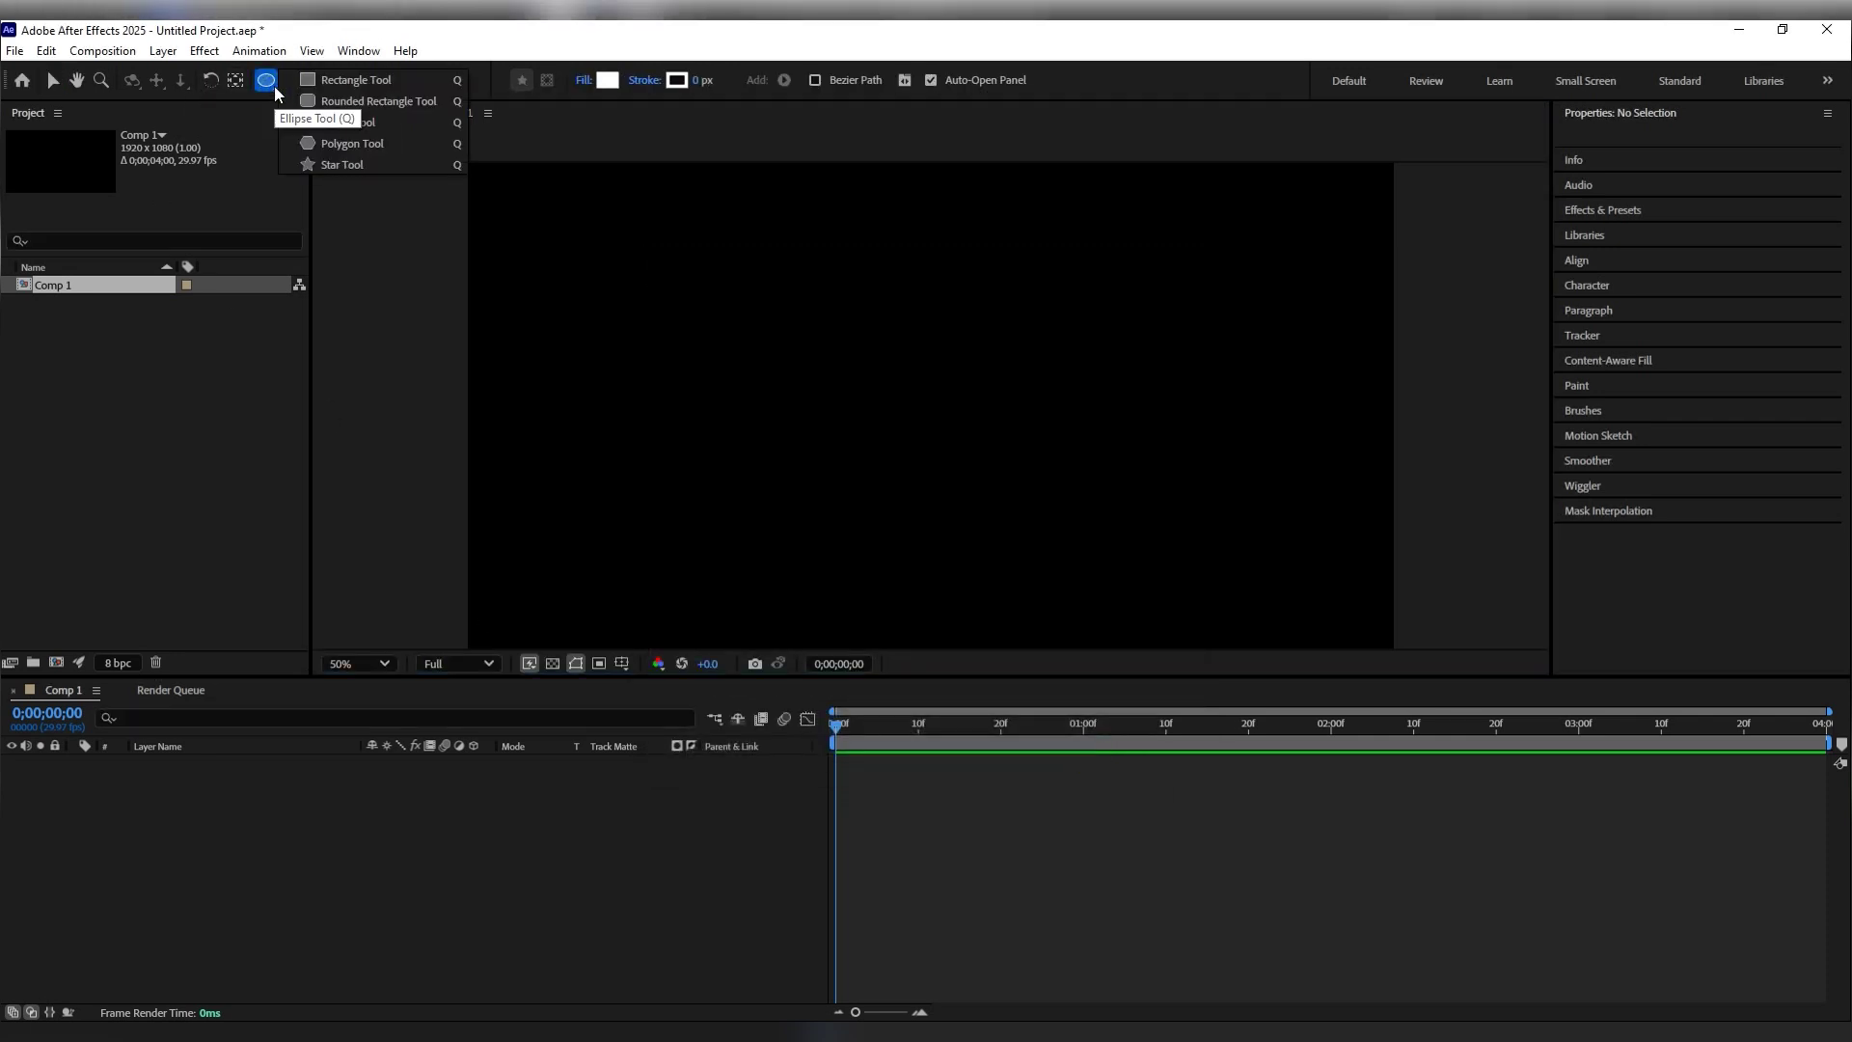
{"action": "left_click", "coordinate": [331, 79]}
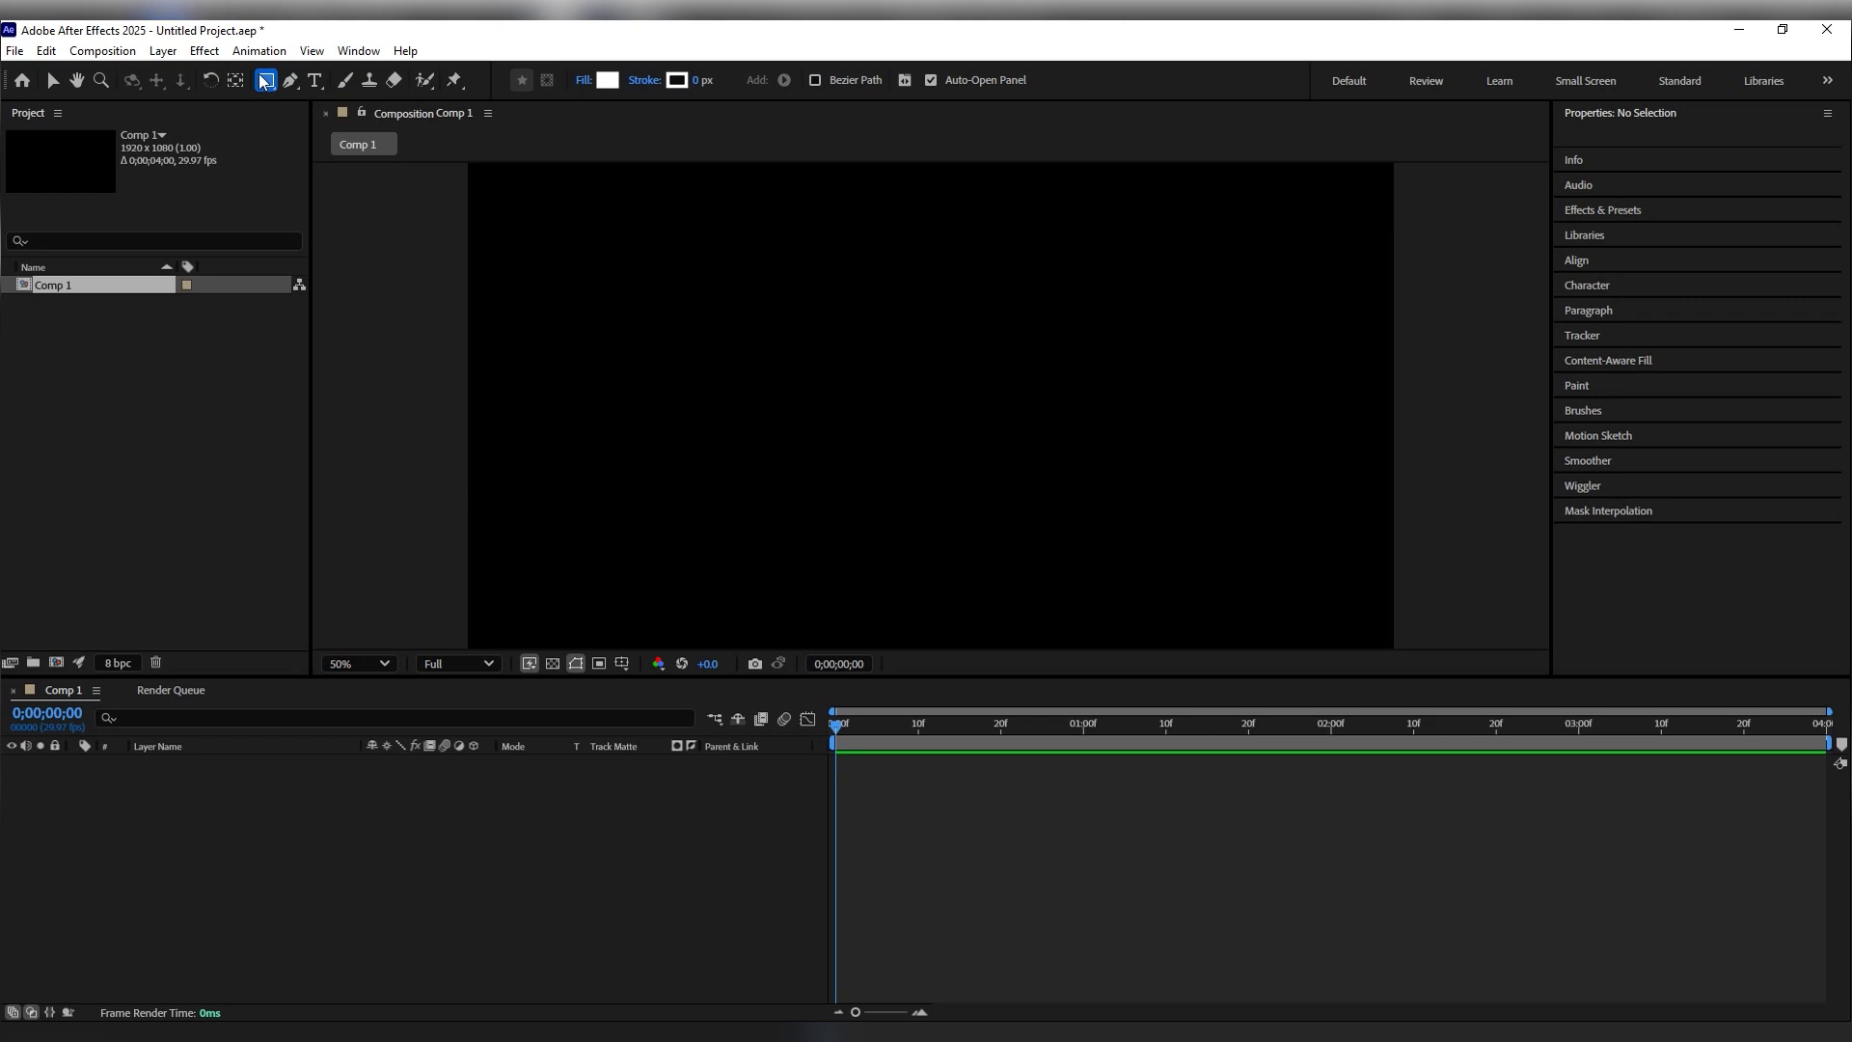
{"action": "double_click", "coordinate": [265, 81]}
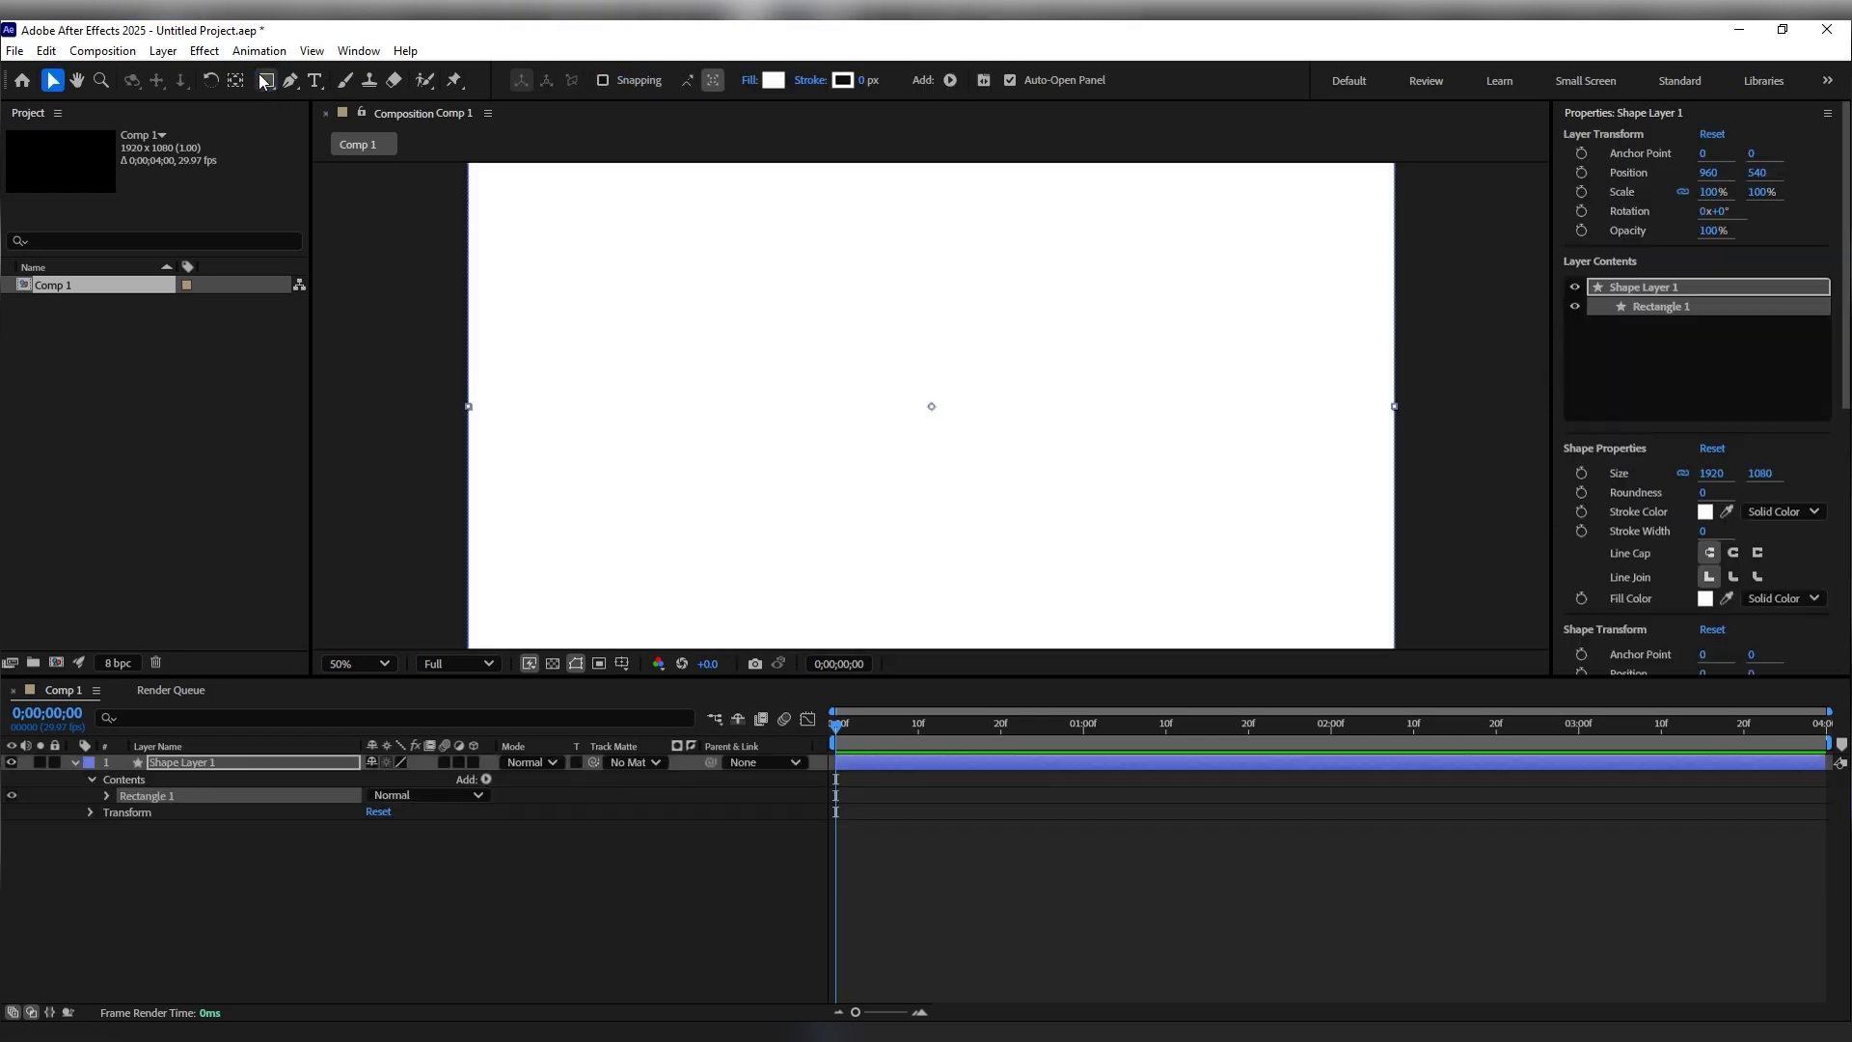
{"action": "key", "text": "v"}
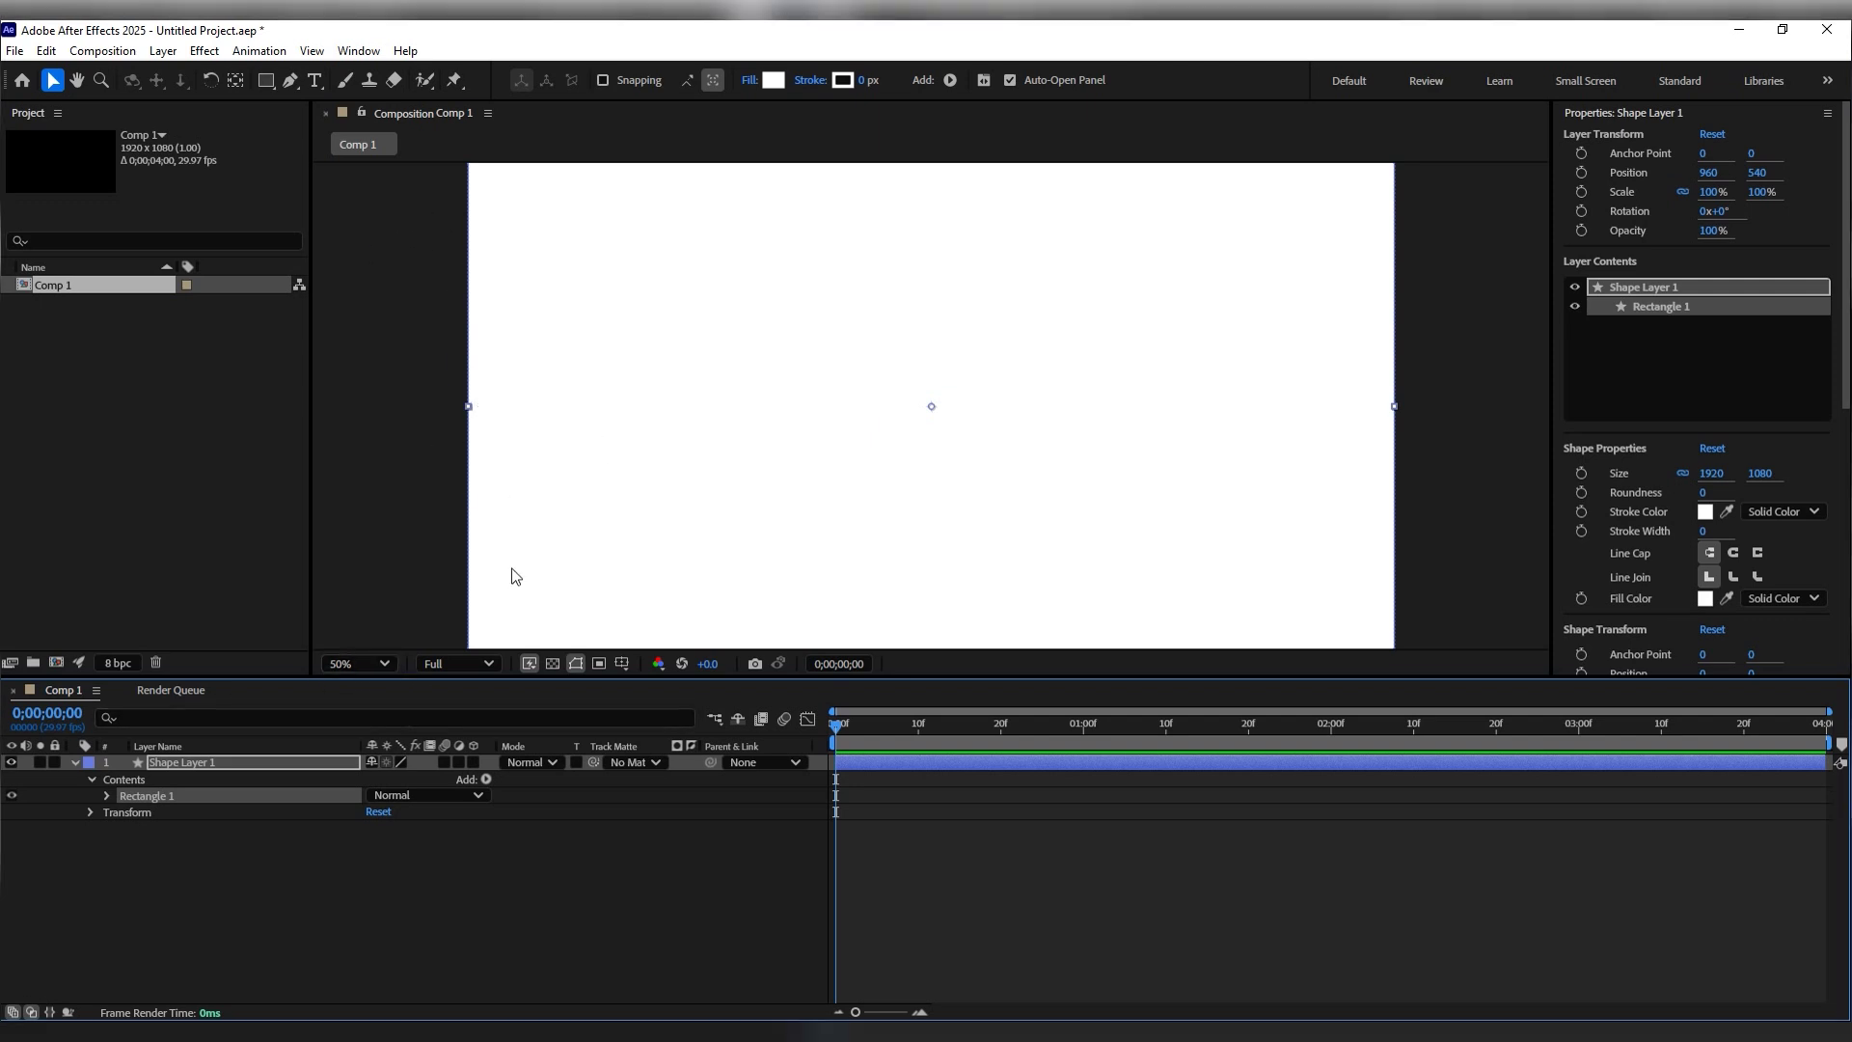
Step: Set the full-frame rectangle's fill to light blue, 1BC2F2, and deselect the layer
{"action": "left_click", "coordinate": [774, 80]}
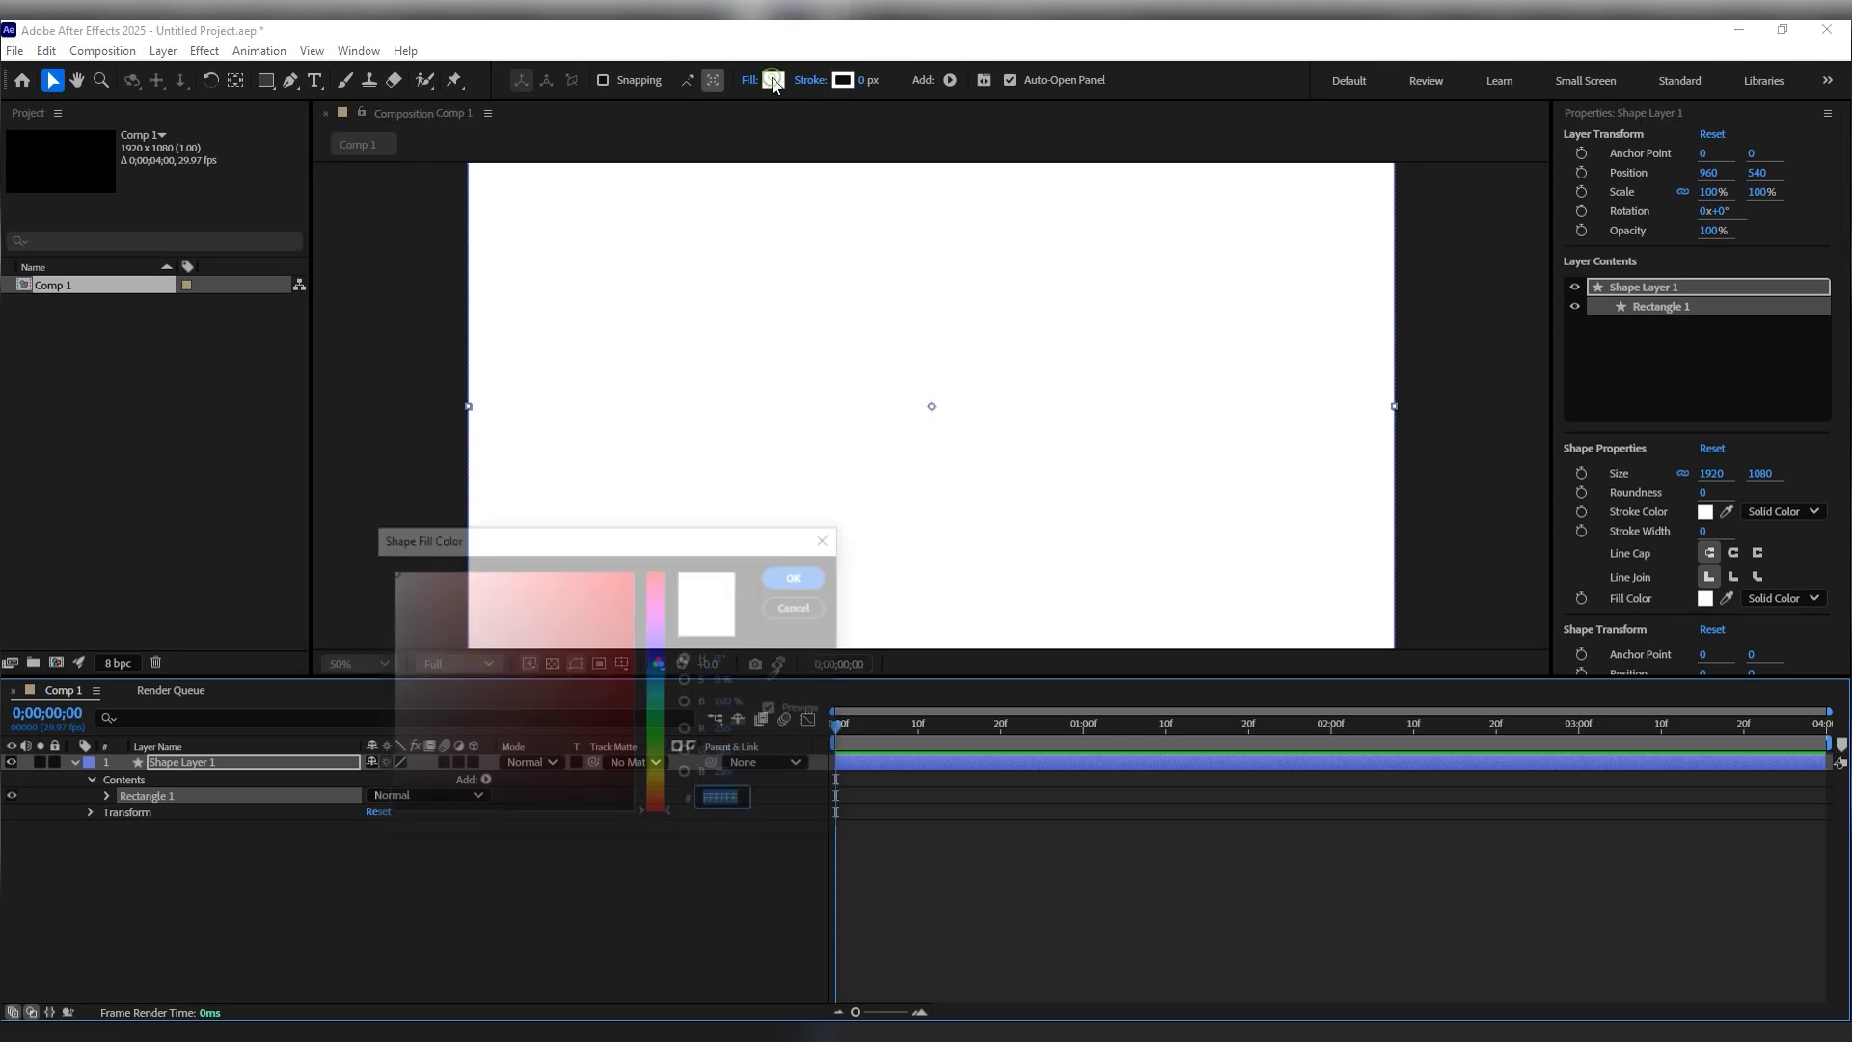
{"action": "mouse_move", "coordinate": [656, 735]}
{"action": "left_mouse_down"}
{"action": "mouse_move", "coordinate": [657, 683]}
{"action": "mouse_move", "coordinate": [582, 583]}
{"action": "mouse_move", "coordinate": [607, 582]}
{"action": "left_mouse_up"}
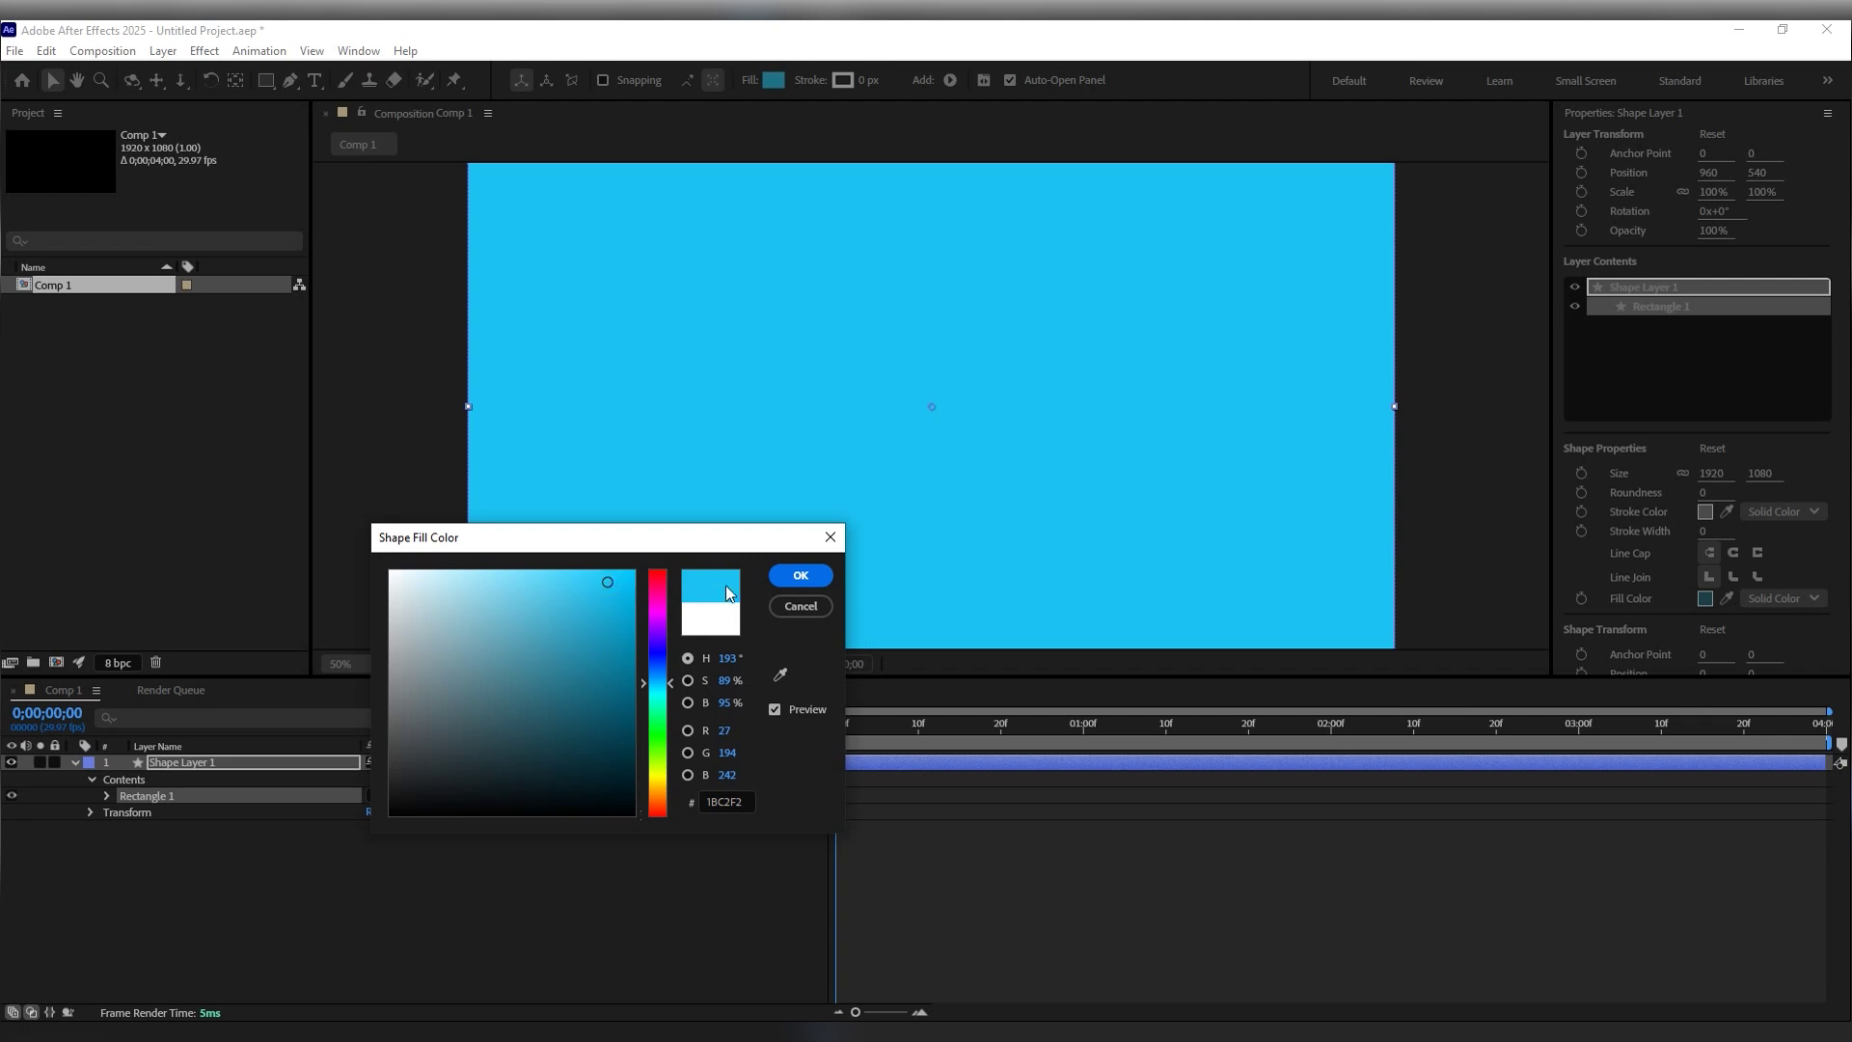
{"action": "left_click", "coordinate": [801, 574]}
{"action": "left_click", "coordinate": [881, 861]}
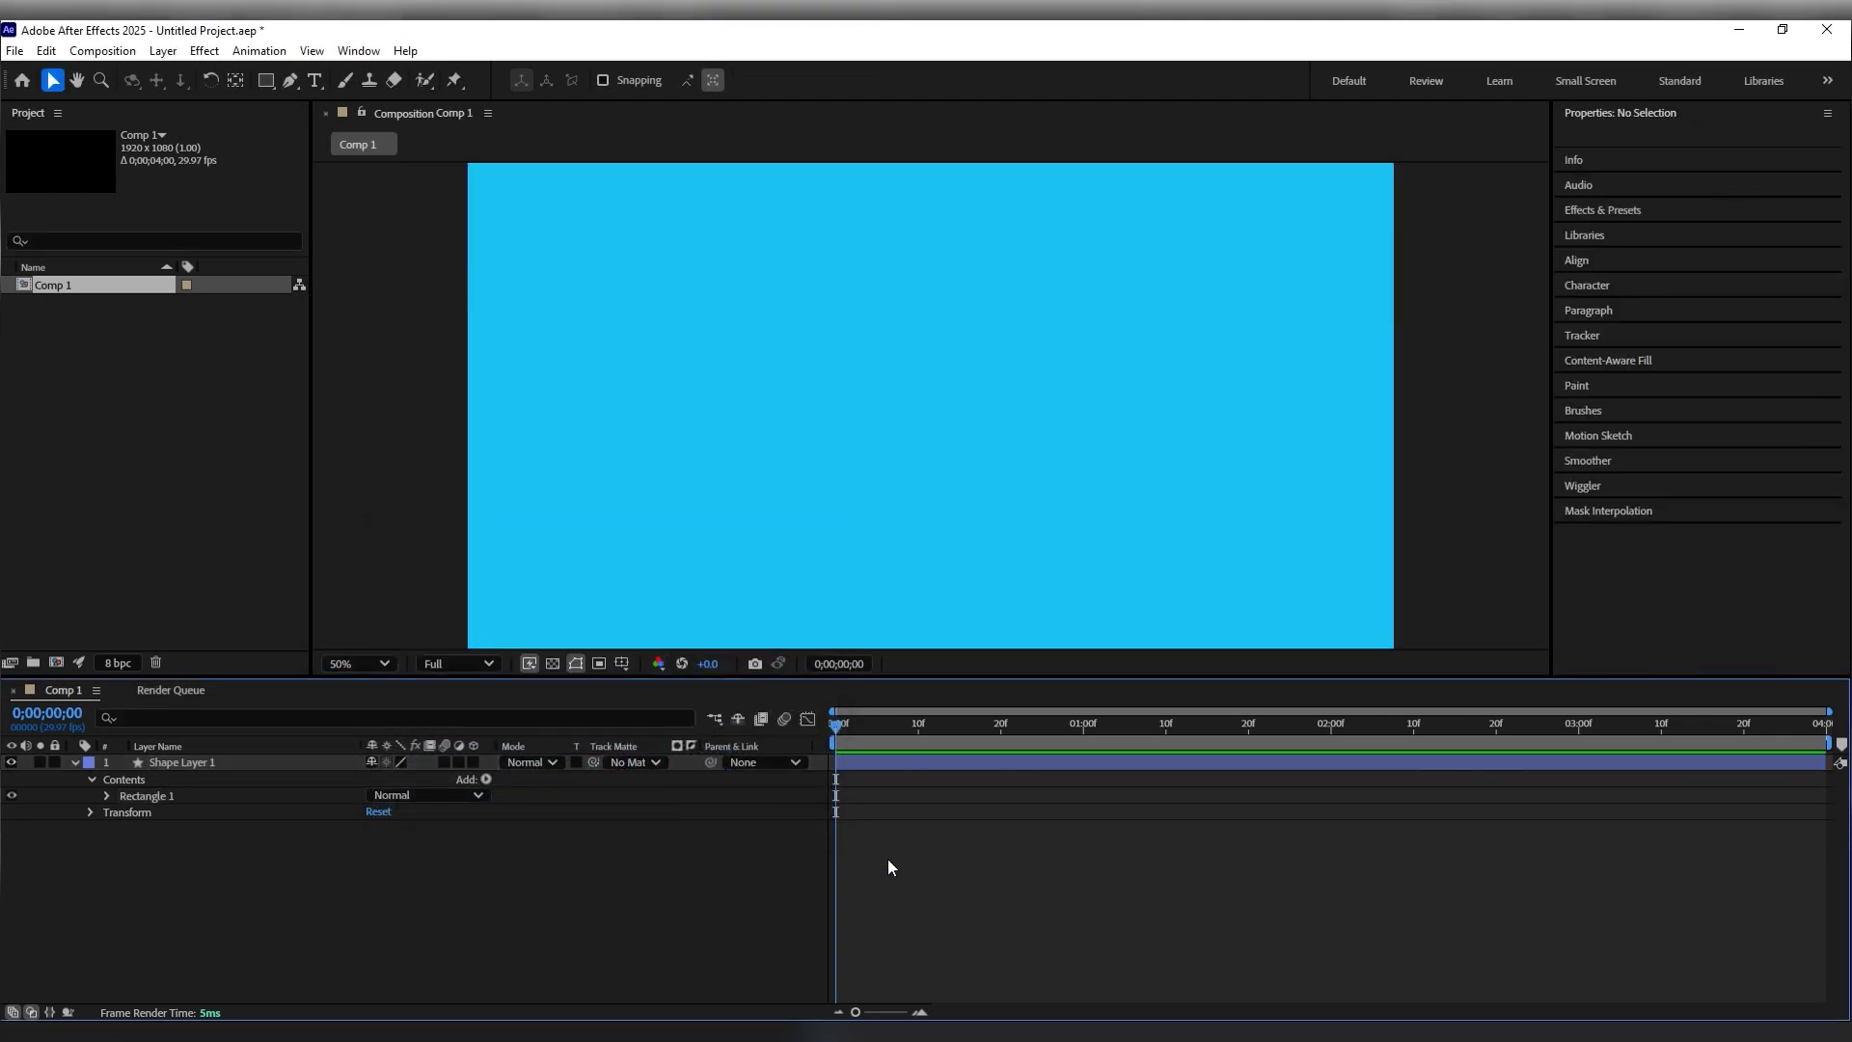
Step: Draw a rectangle about 2034 by 208 px across the lower edge of the frame and fill it near-black
{"action": "left_click", "coordinate": [265, 80]}
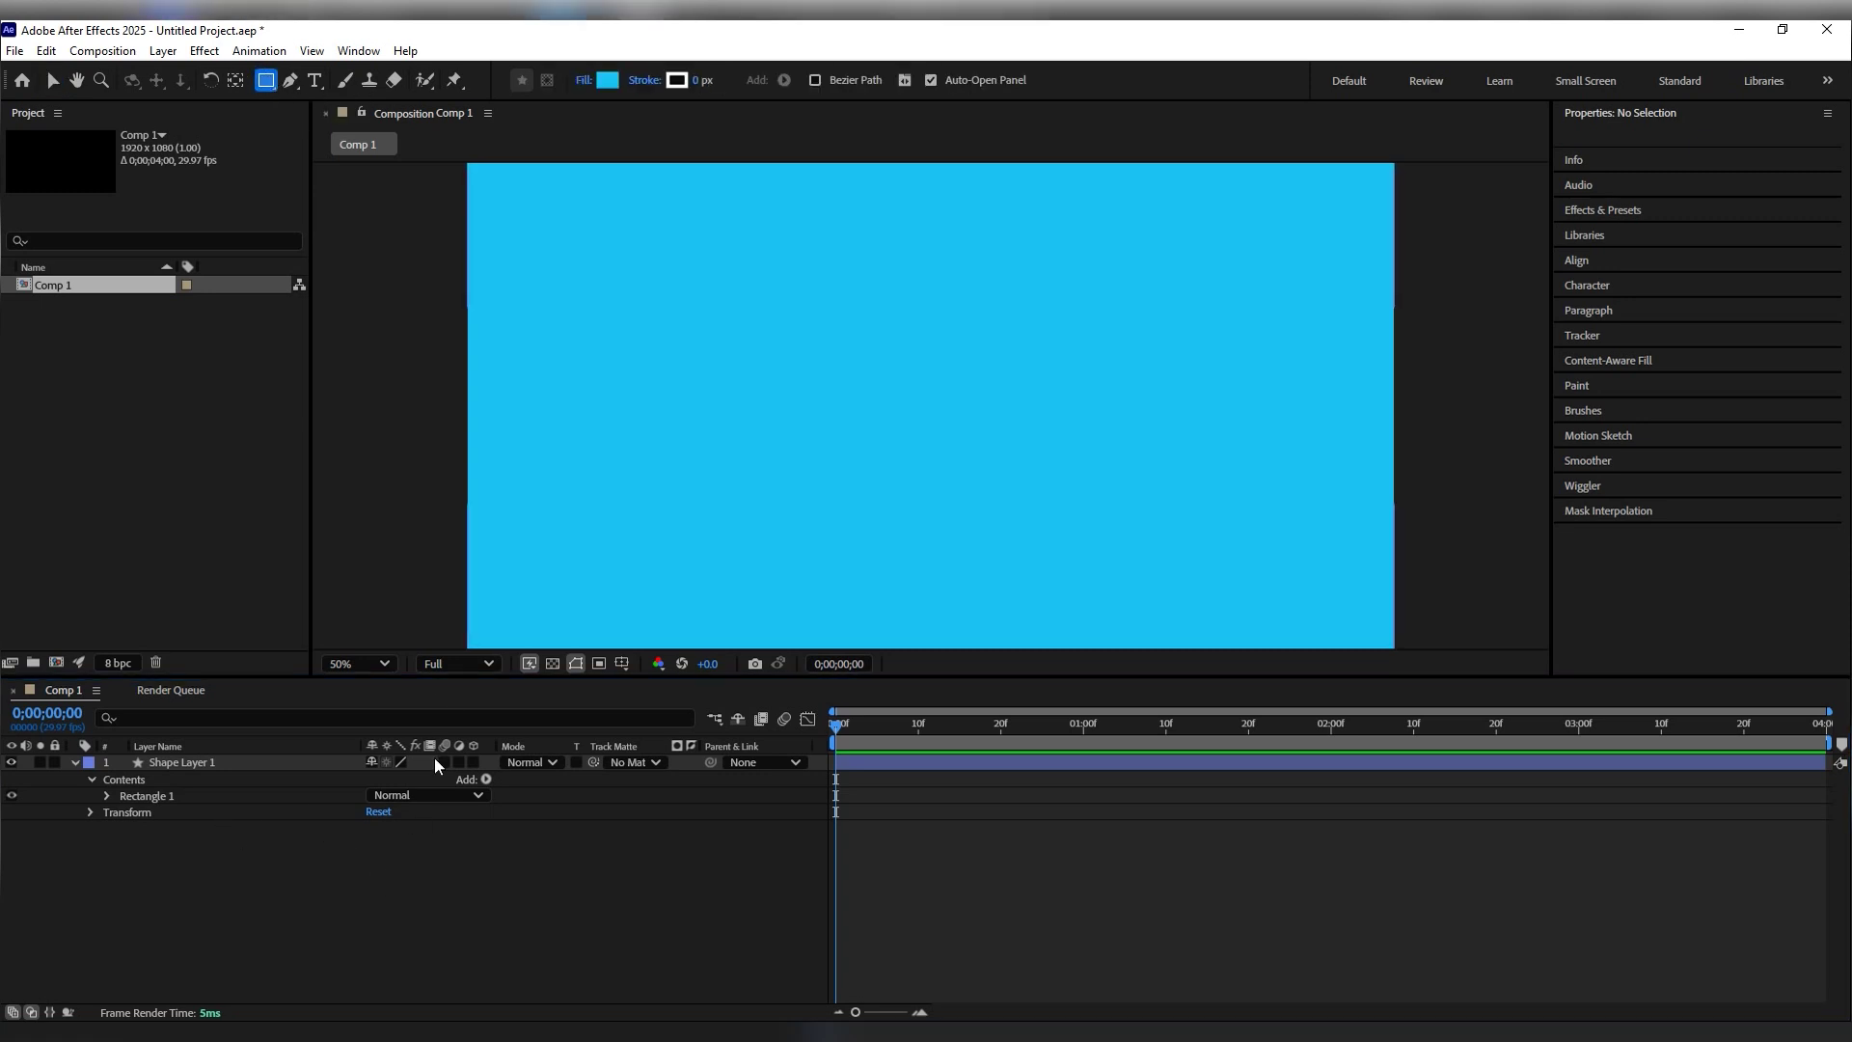
{"action": "left_click_drag", "start_coordinate": [445, 572], "coordinate": [1425, 672]}
{"action": "left_click", "coordinate": [606, 80]}
{"action": "left_click_drag", "start_coordinate": [567, 743], "coordinate": [567, 804]}
{"action": "left_click", "coordinate": [799, 575]}
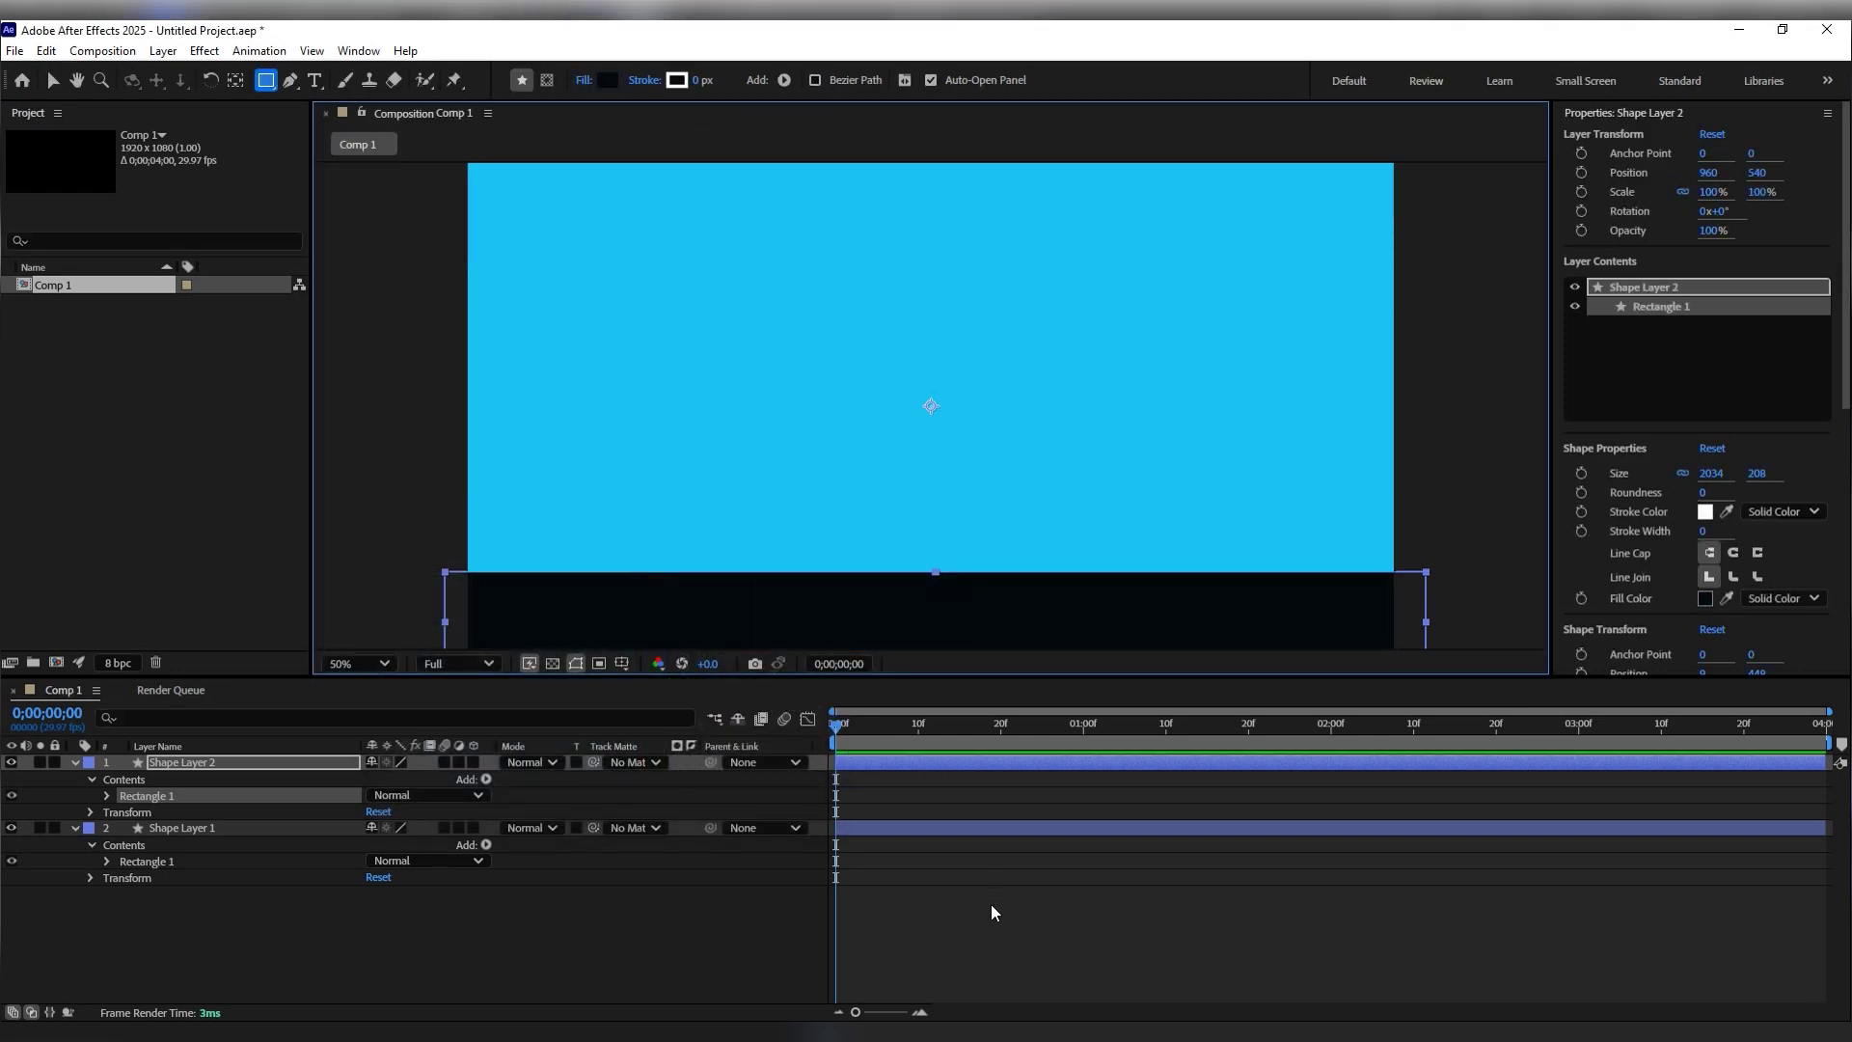
{"action": "left_click", "coordinate": [989, 916]}
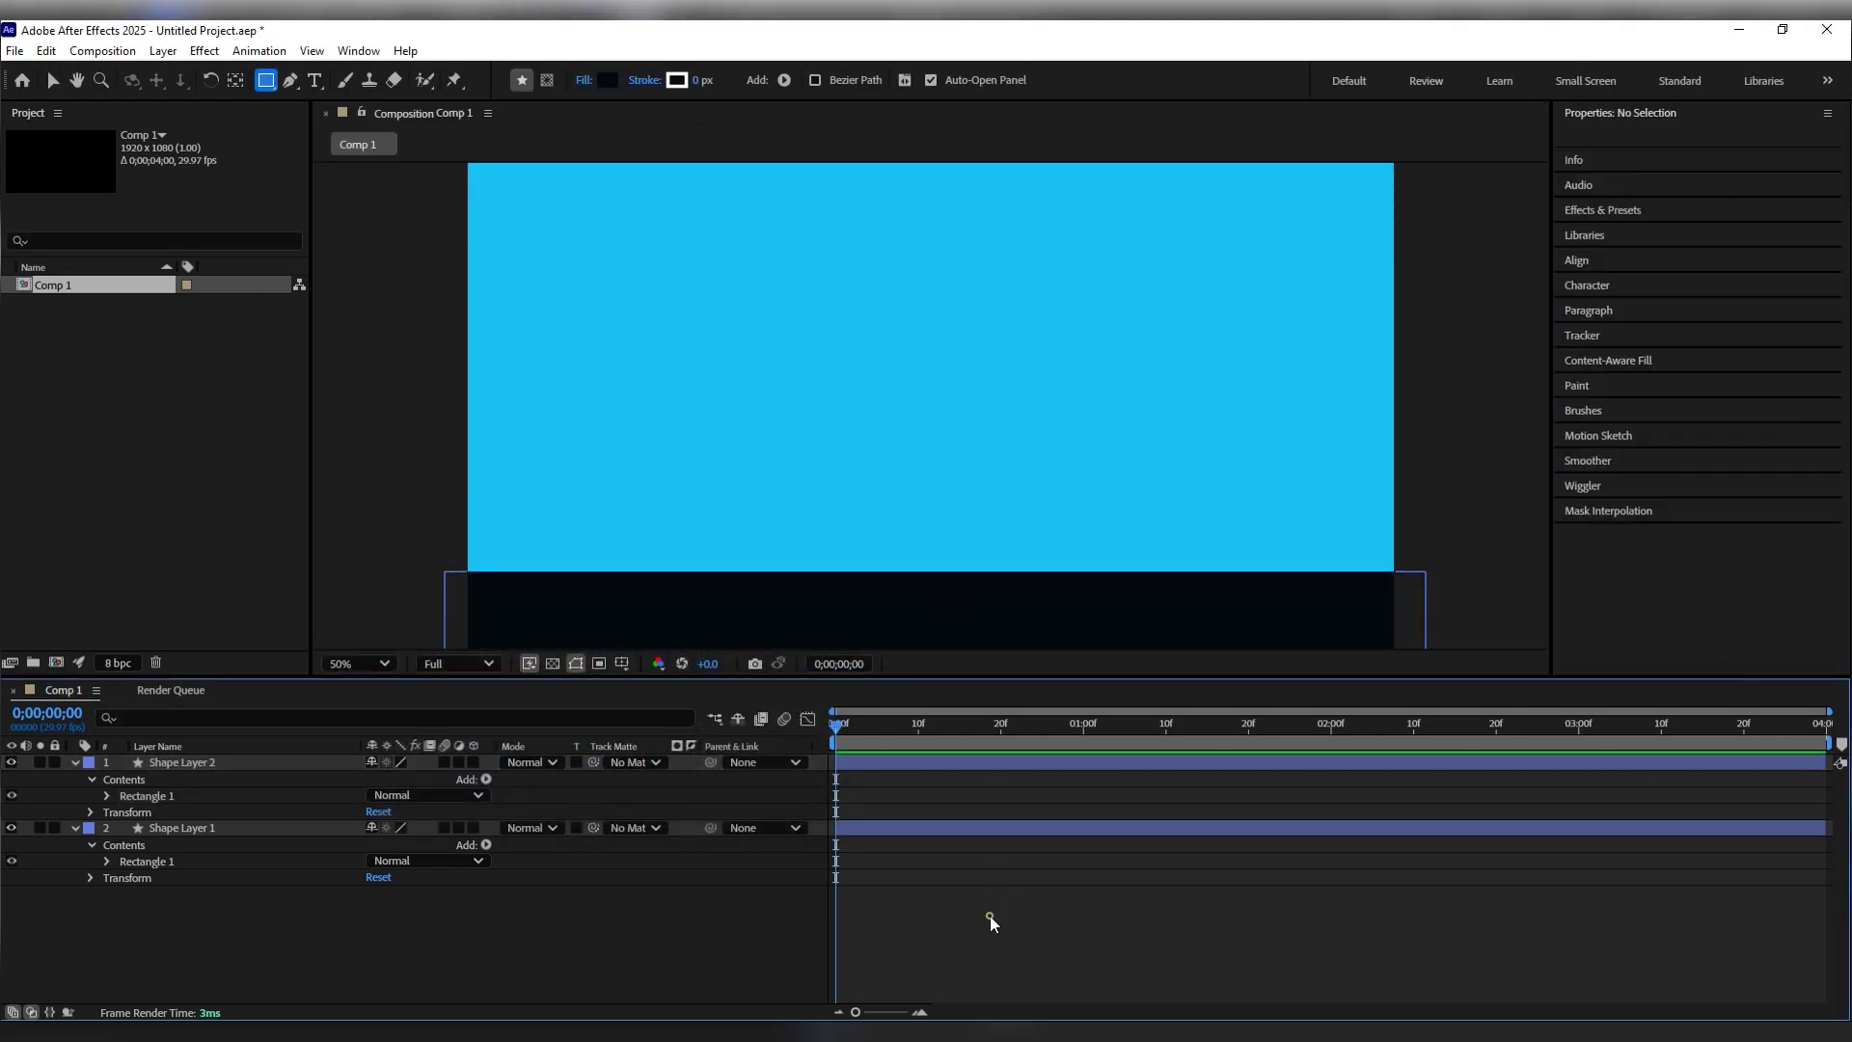
Step: Rename the blue background layer as Sky and the dark rectangle's layer as Ground
{"action": "left_click", "coordinate": [239, 826]}
{"action": "key", "text": "Return"}
{"action": "type", "text": "Sky"}
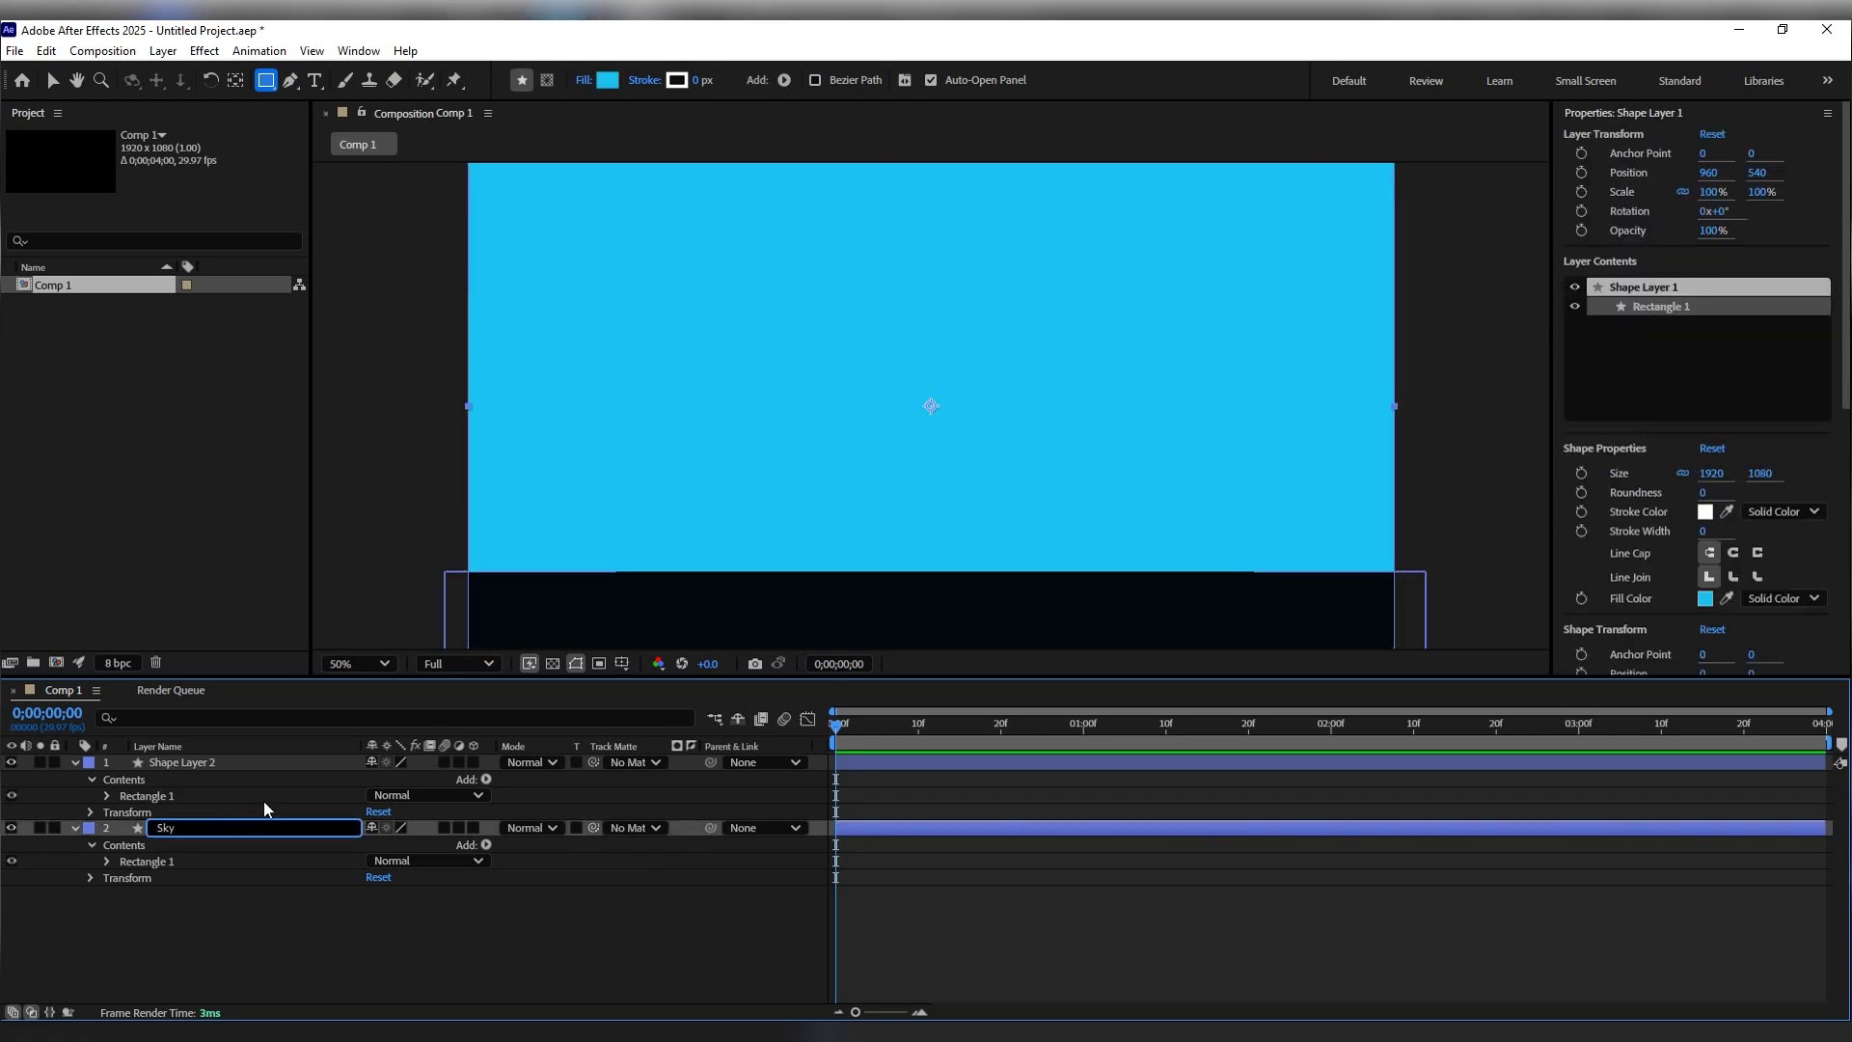
{"action": "left_click", "coordinate": [261, 934]}
{"action": "left_click", "coordinate": [243, 763]}
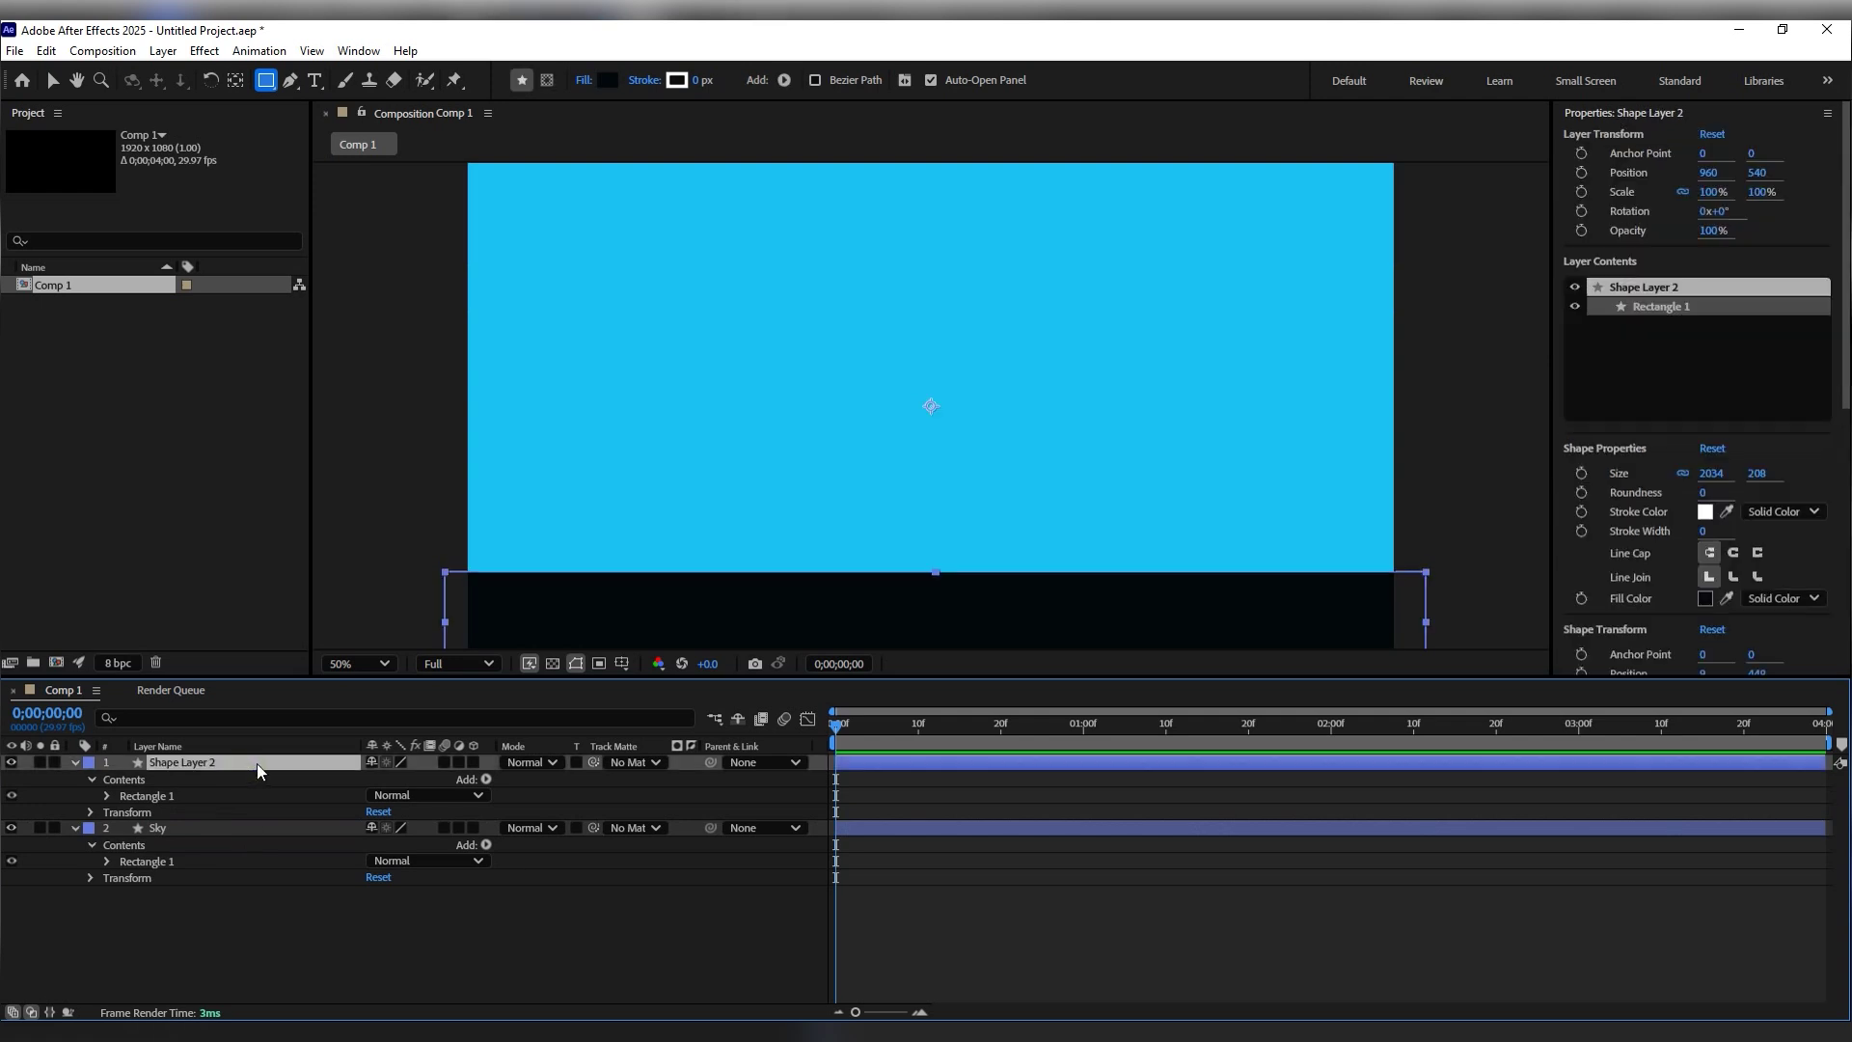
{"action": "key", "text": "Return"}
{"action": "type", "text": "Ground"}
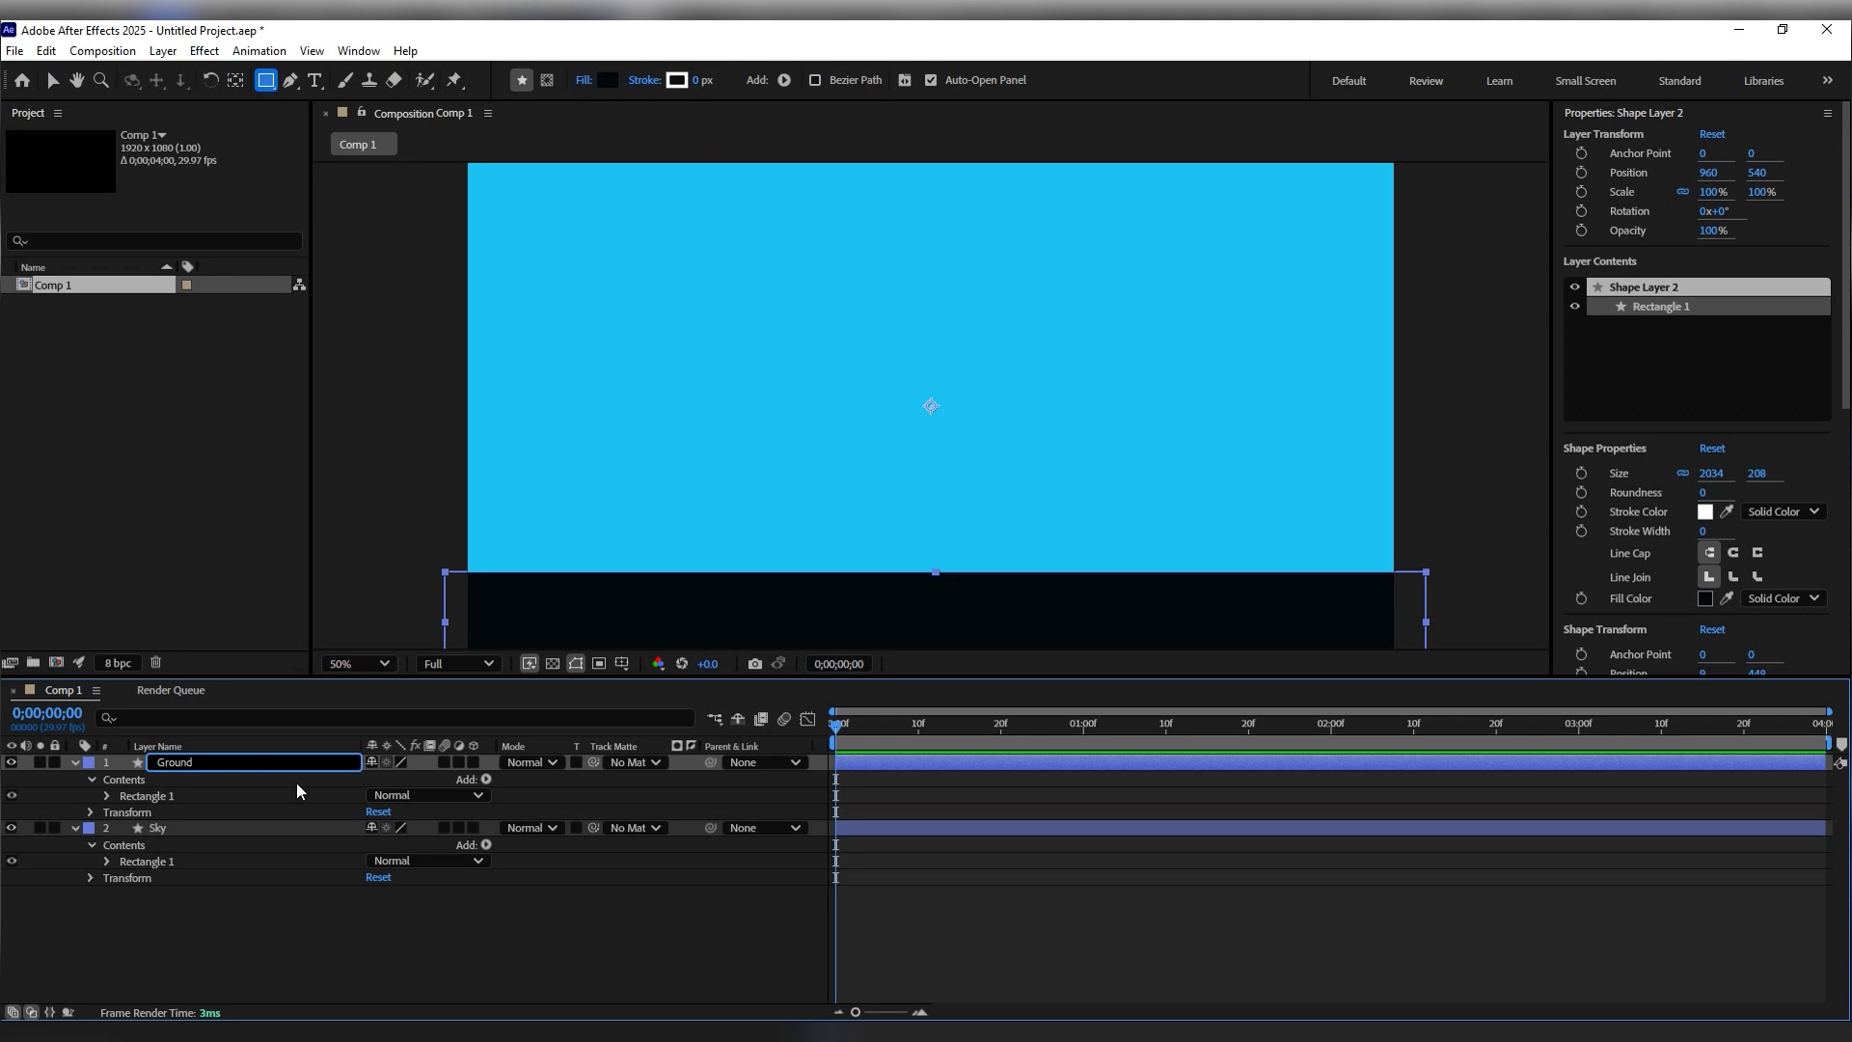
{"action": "left_click", "coordinate": [298, 917]}
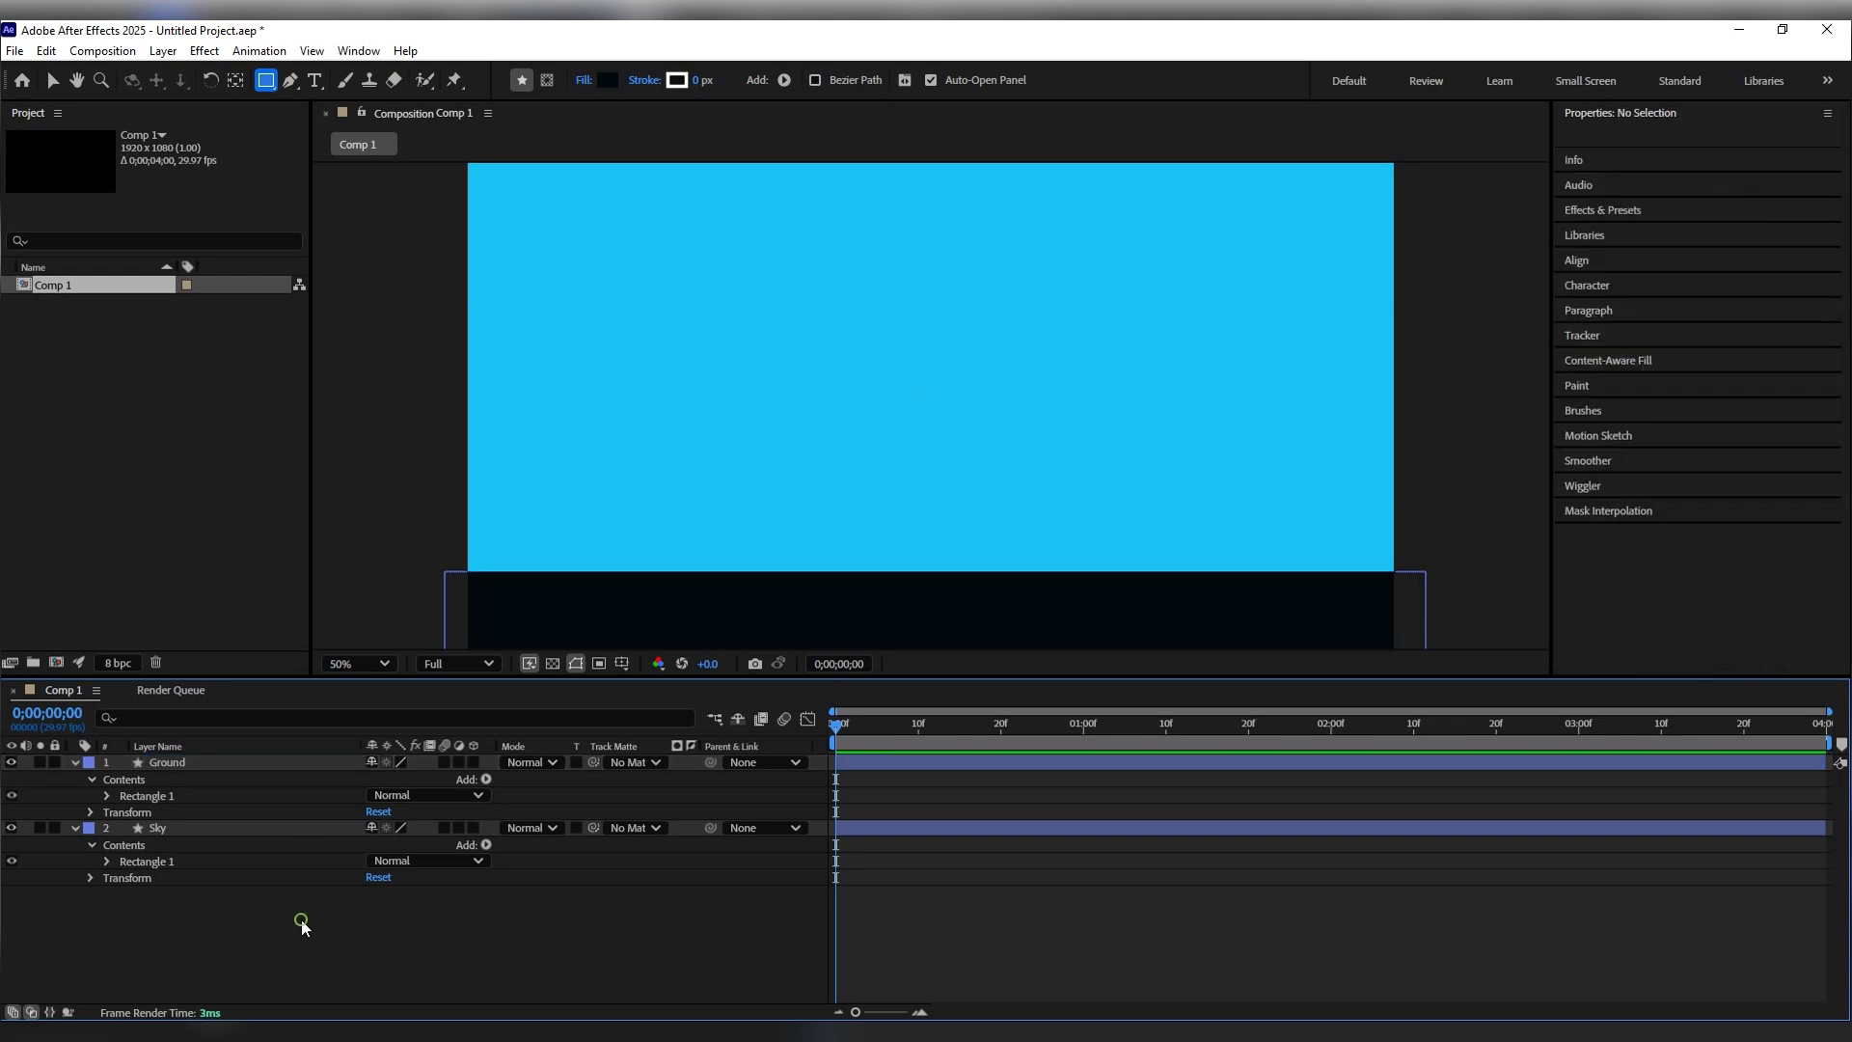
Step: Draw a circle about 196 px across on a new shape layer in the upper part of the sky
{"action": "left_click", "coordinate": [274, 89]}
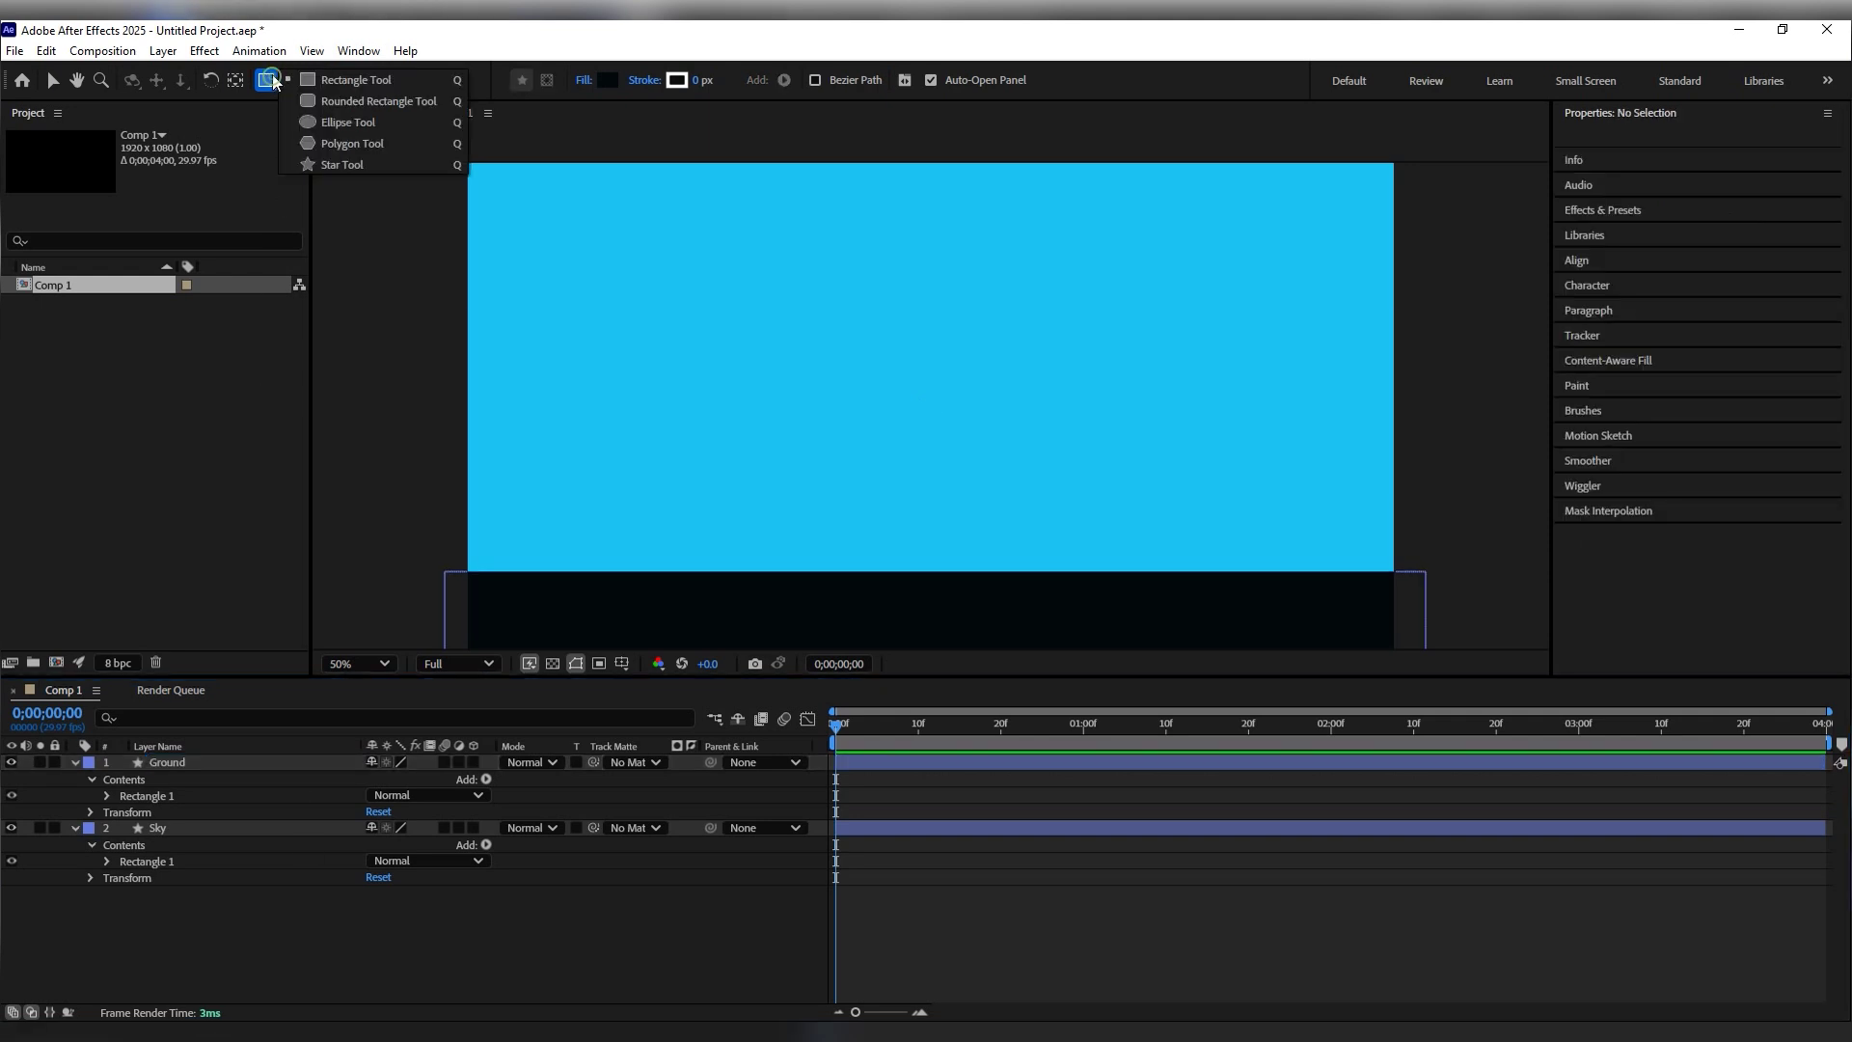
{"action": "left_click", "coordinate": [342, 122]}
{"action": "left_click_drag", "start_coordinate": [830, 265], "coordinate": [877, 284]}
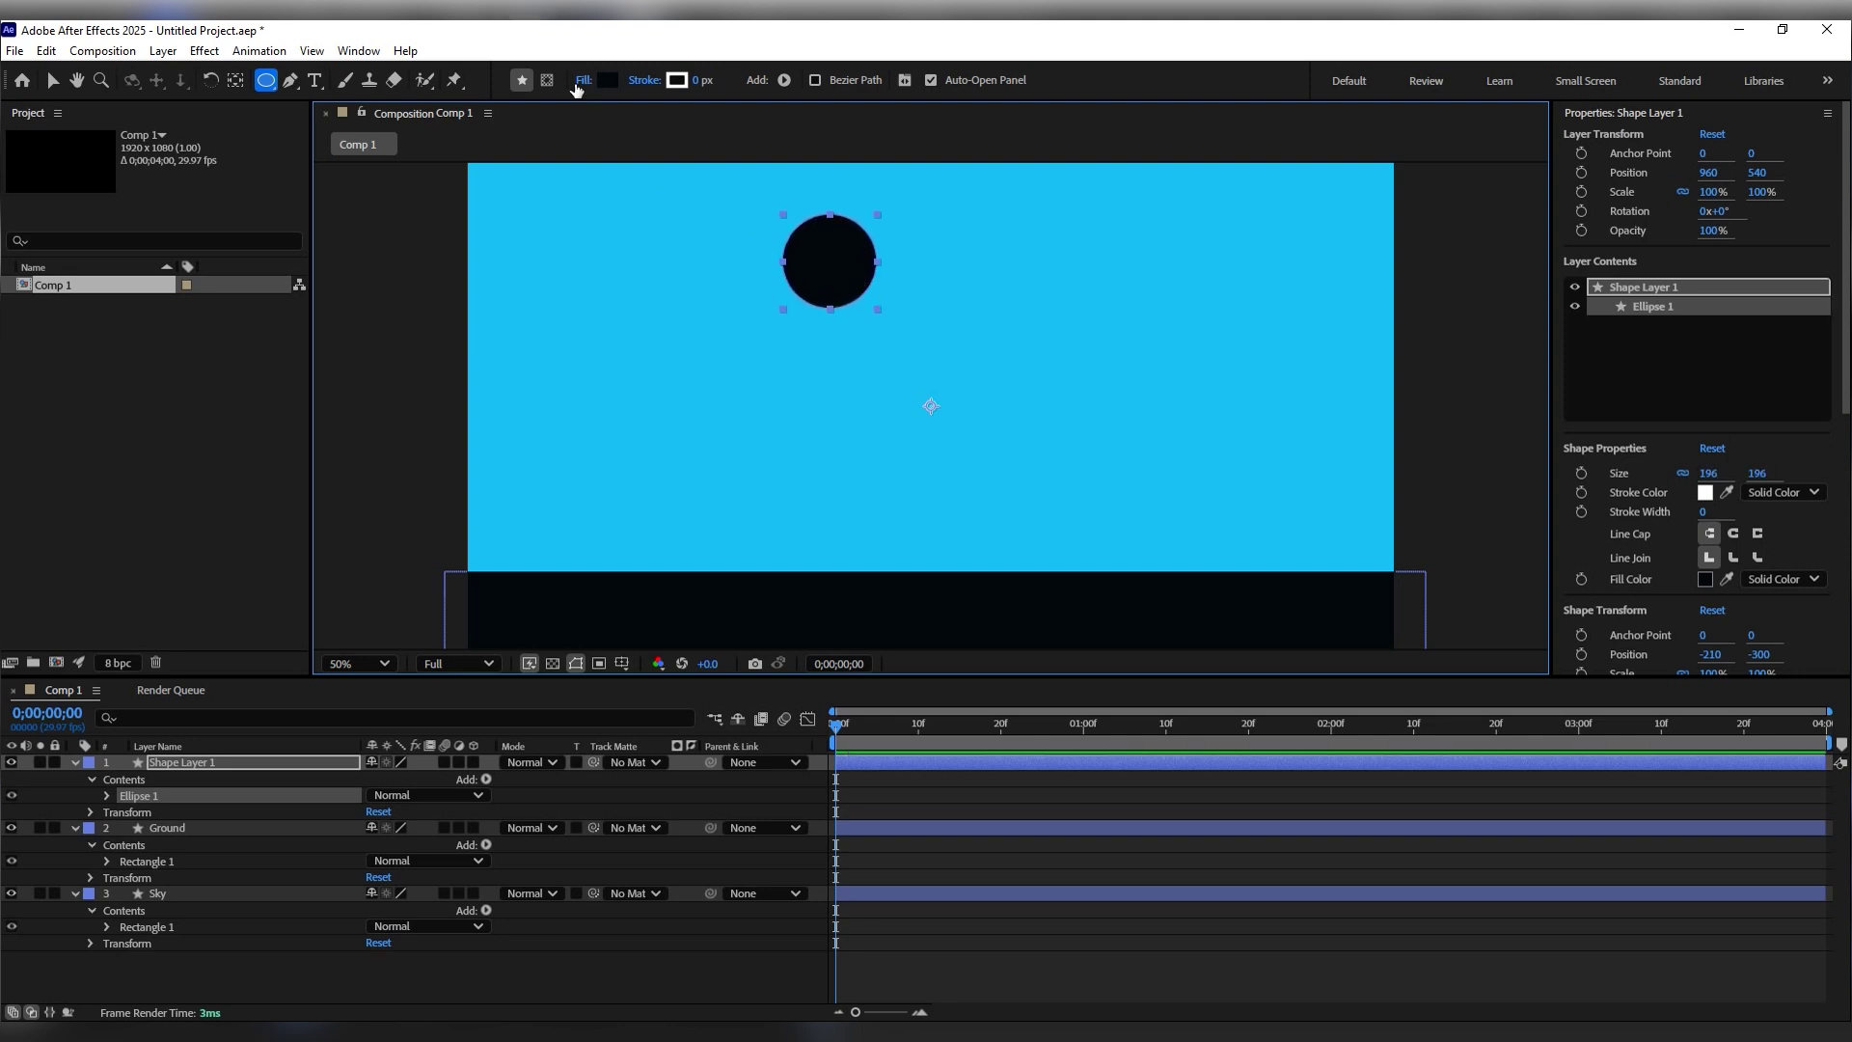
Step: Fill the circle with a dark brownish orange
{"action": "left_click", "coordinate": [608, 81]}
{"action": "left_click_drag", "start_coordinate": [666, 664], "coordinate": [672, 798]}
{"action": "left_click_drag", "start_coordinate": [637, 685], "coordinate": [639, 663]}
{"action": "left_click", "coordinate": [811, 579]}
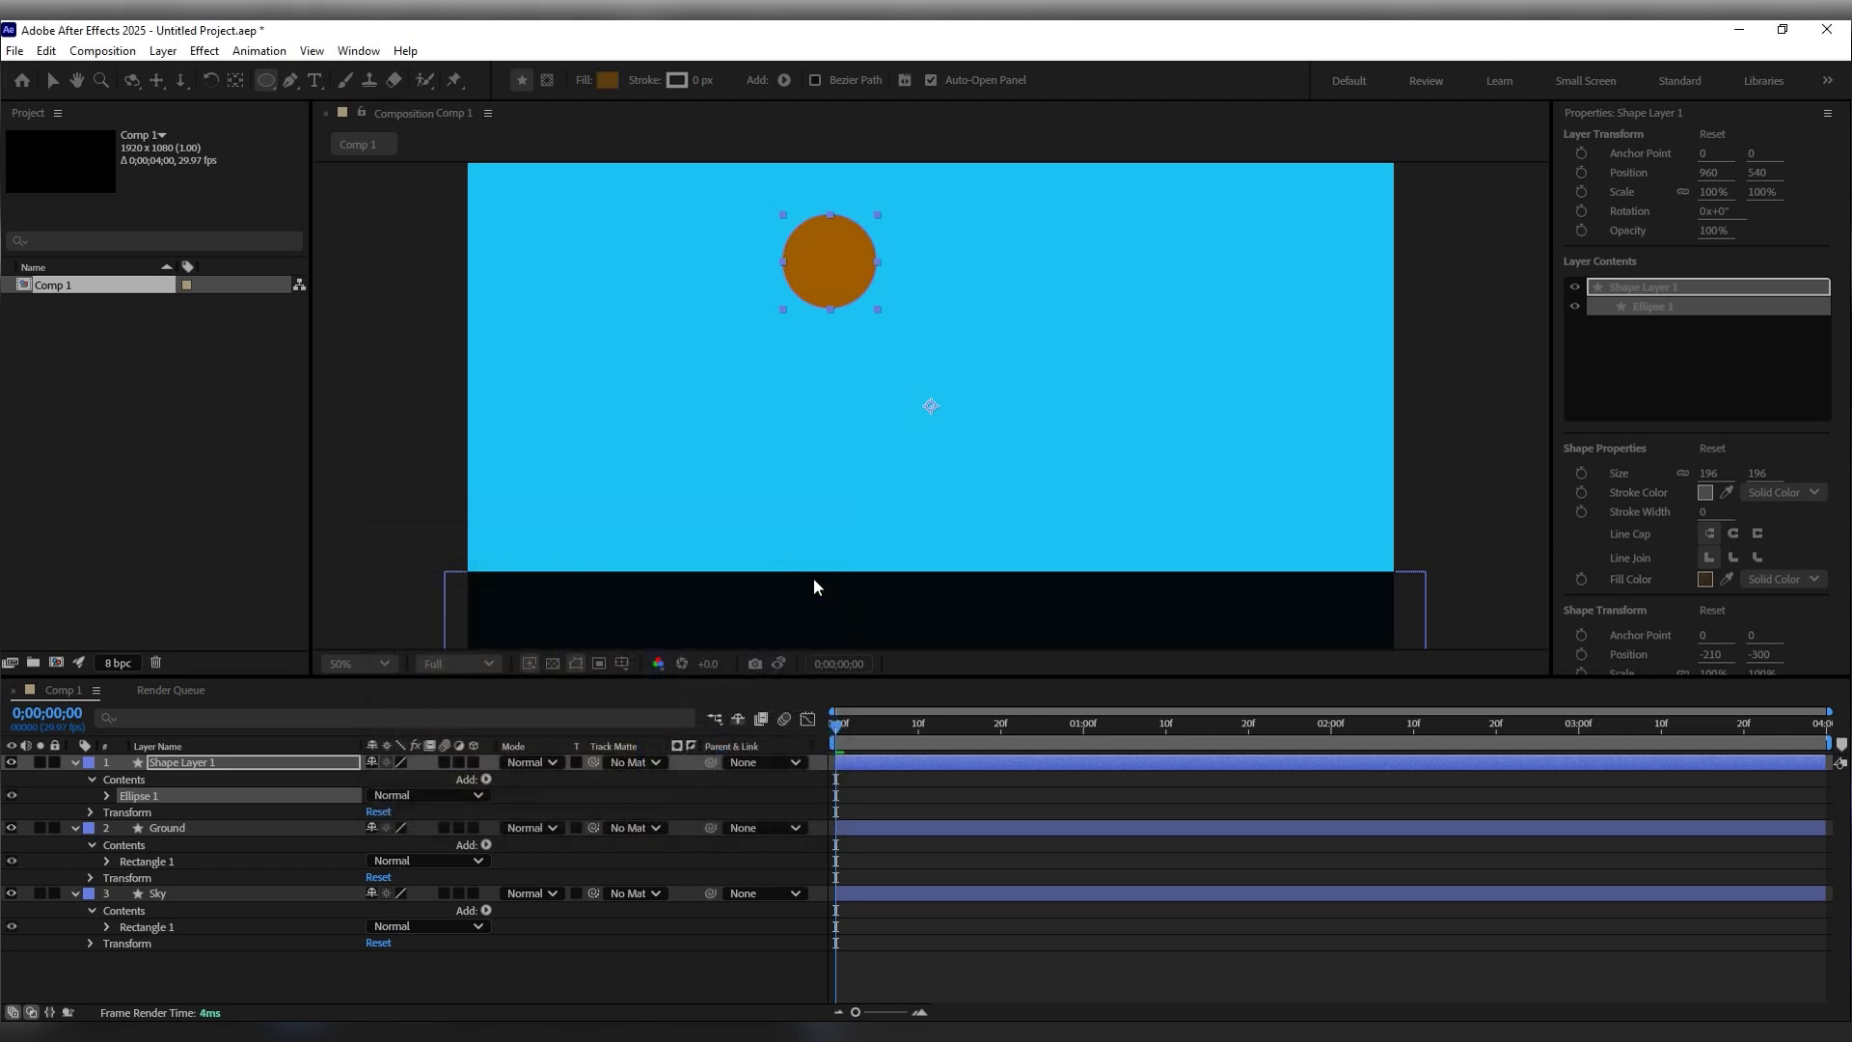
Step: Set the circle's fill to a brighter orange, D68D01
{"action": "left_click", "coordinate": [606, 82]}
{"action": "left_click", "coordinate": [663, 778]}
{"action": "left_click_drag", "start_coordinate": [663, 774], "coordinate": [662, 788]}
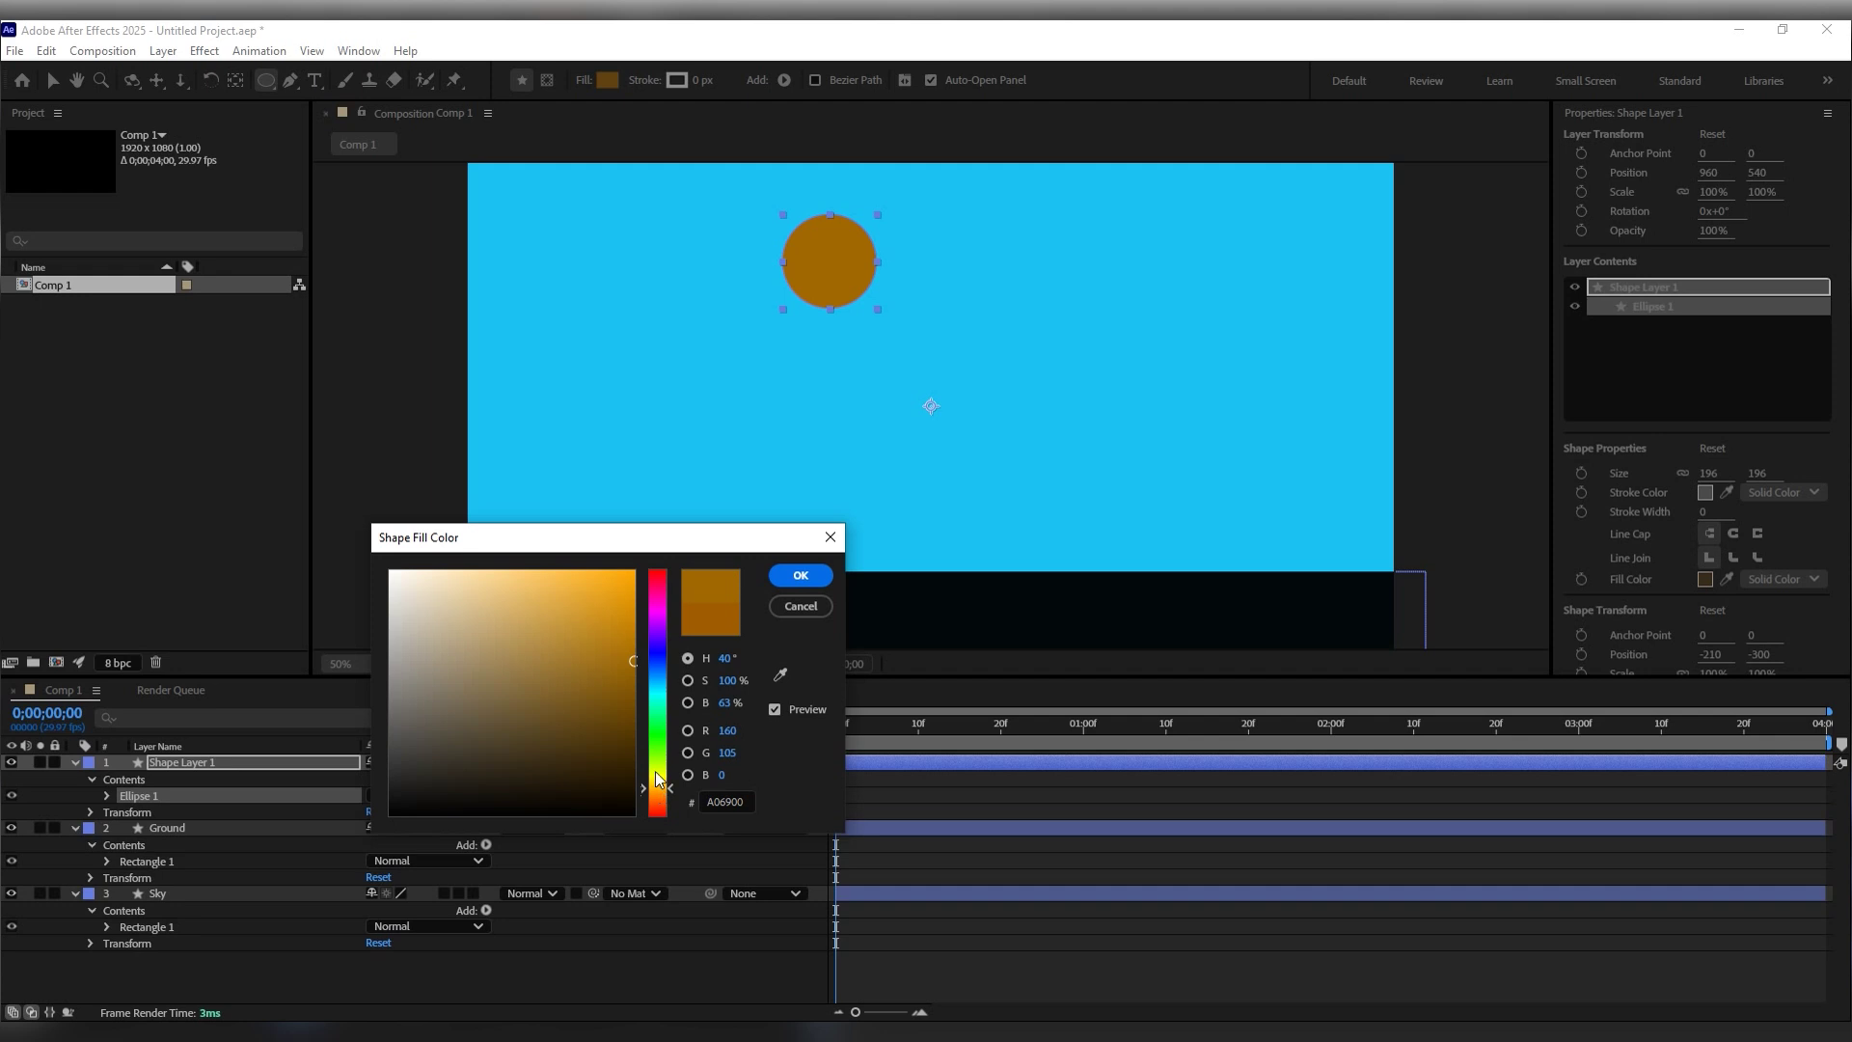
{"action": "left_click_drag", "start_coordinate": [629, 676], "coordinate": [631, 606]}
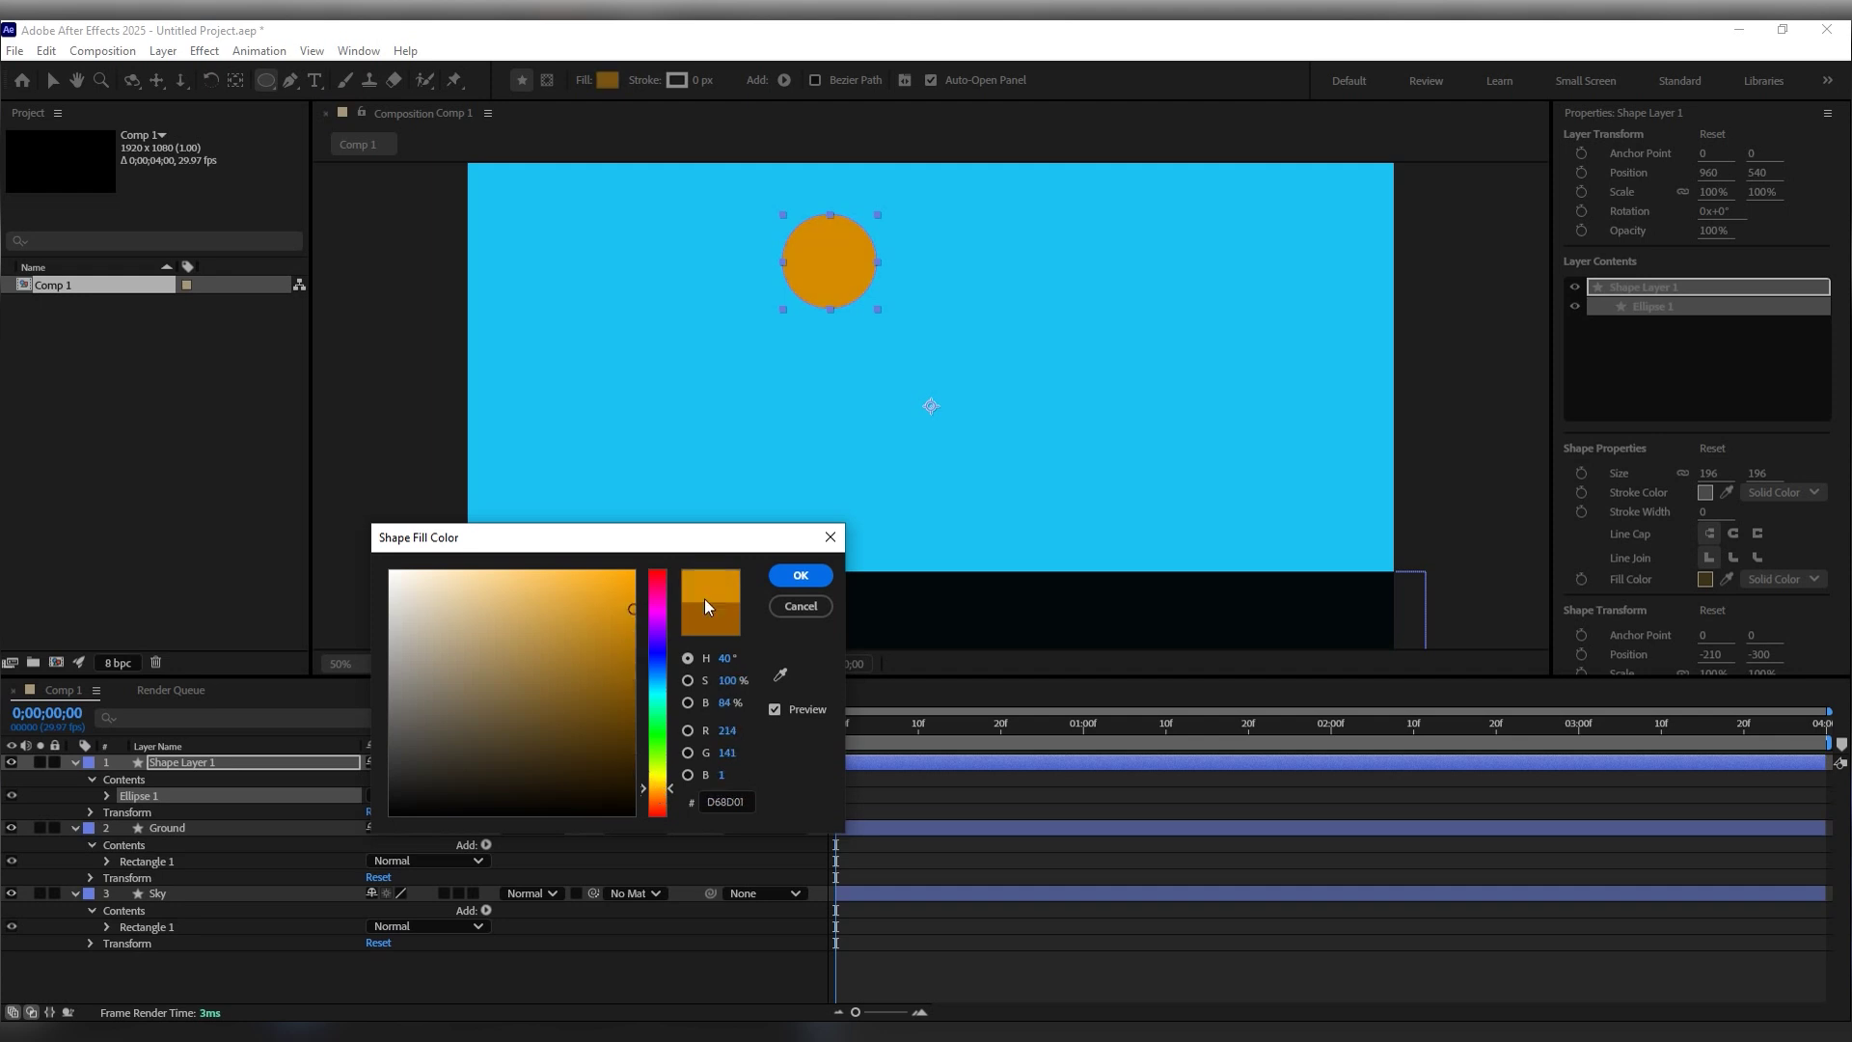
{"action": "left_click", "coordinate": [801, 575]}
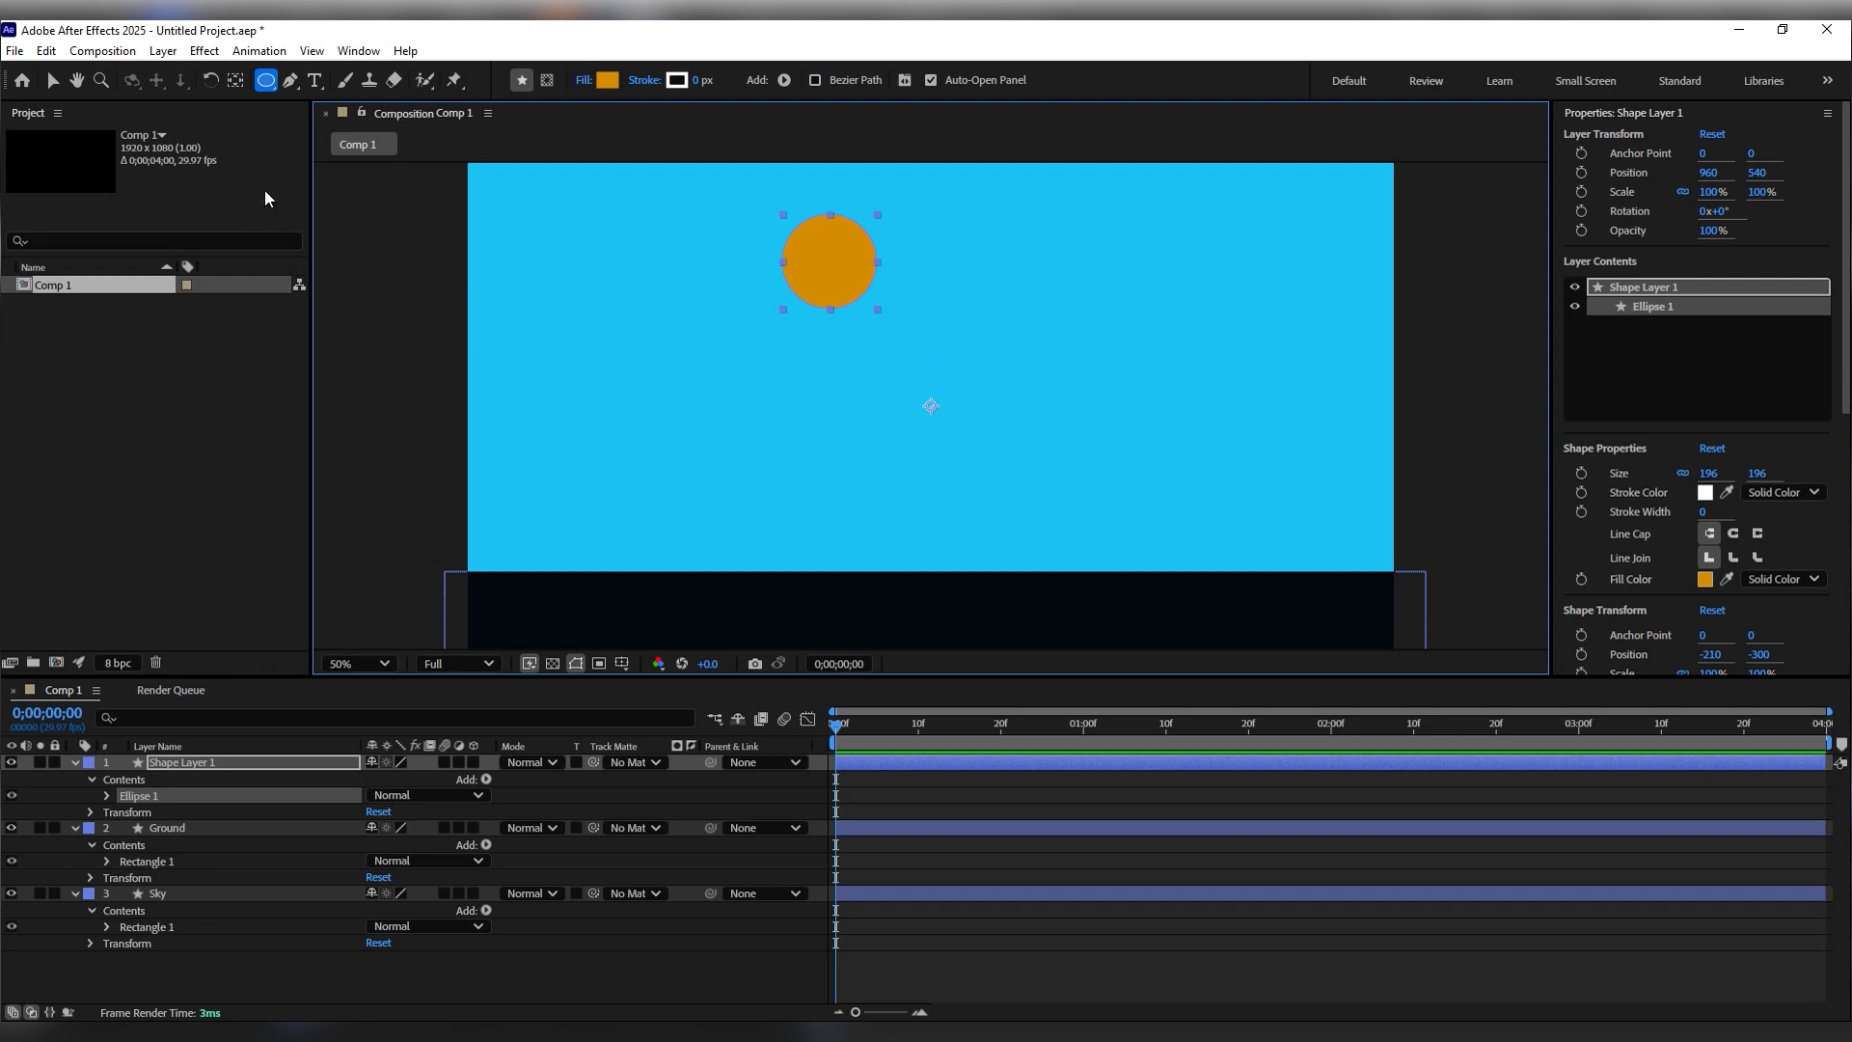
Step: Place the circle layer's anchor point at the circle's center and move the circle to about 950, 240
{"action": "left_click", "coordinate": [232, 83]}
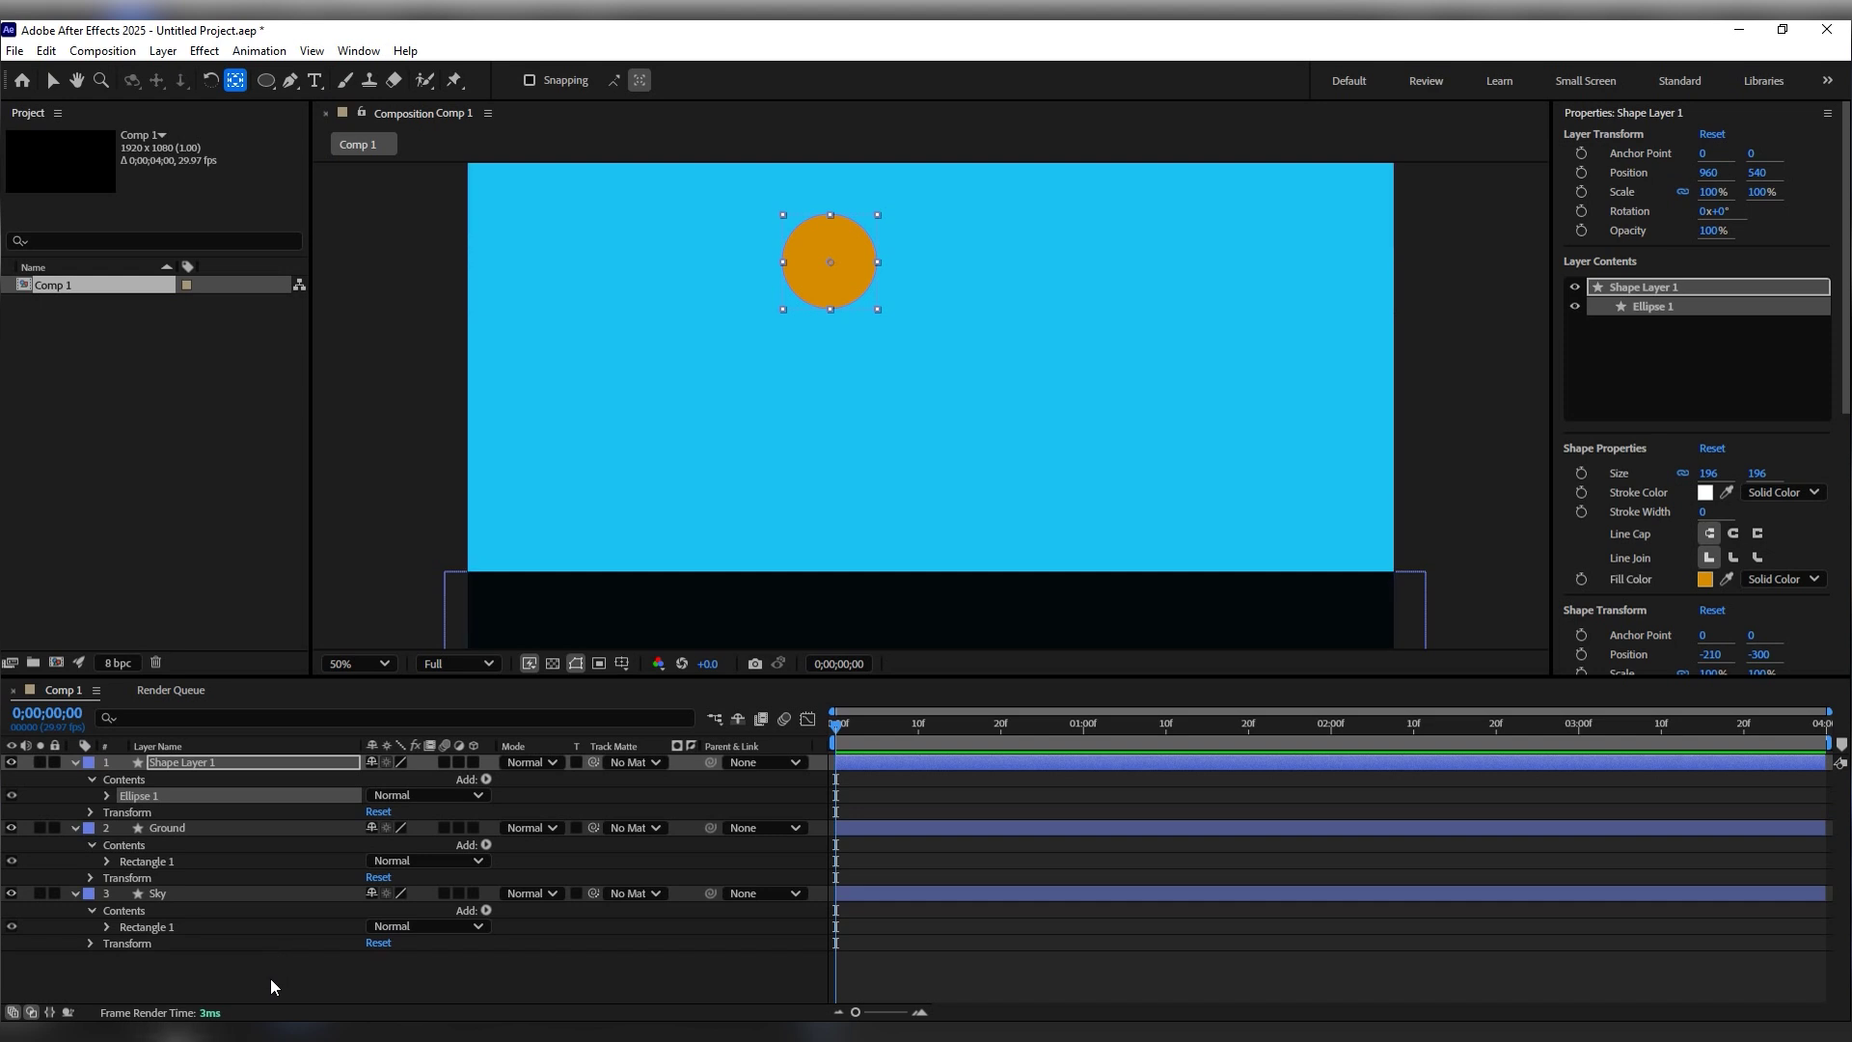
{"action": "left_click", "coordinate": [275, 987]}
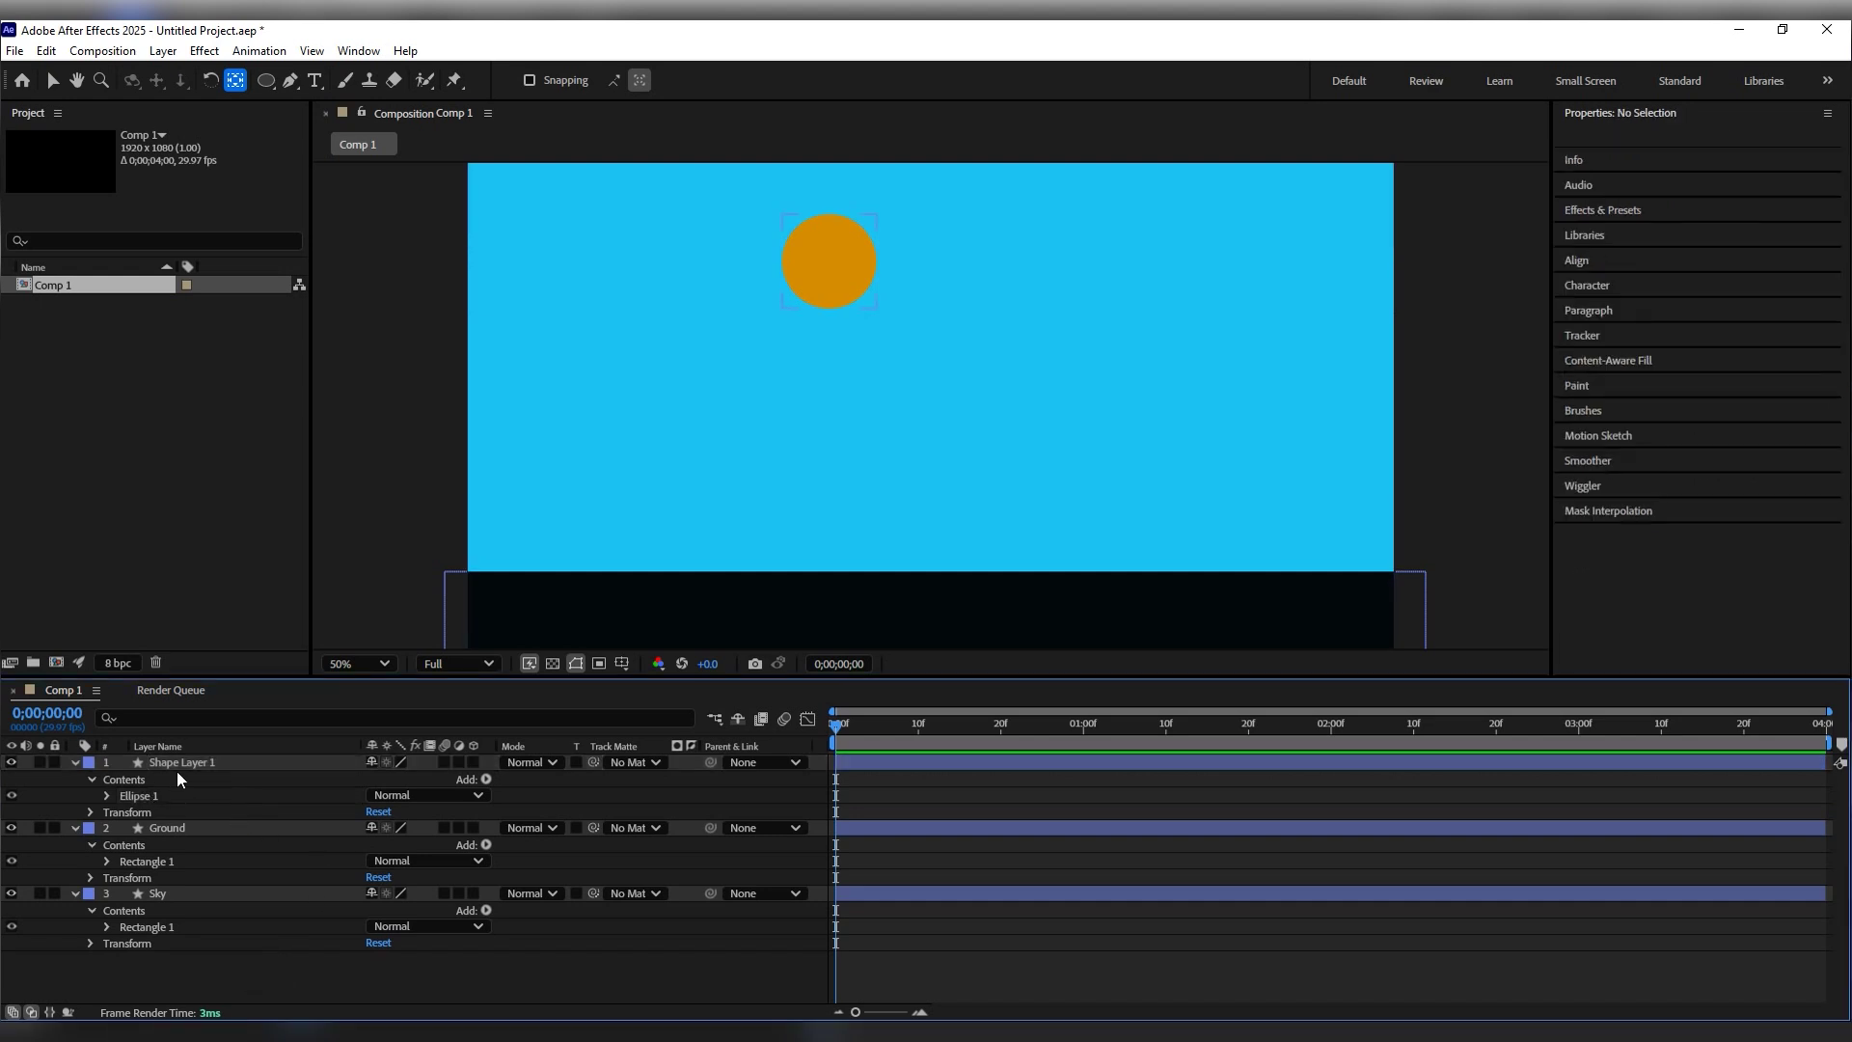
{"action": "left_click", "coordinate": [202, 763]}
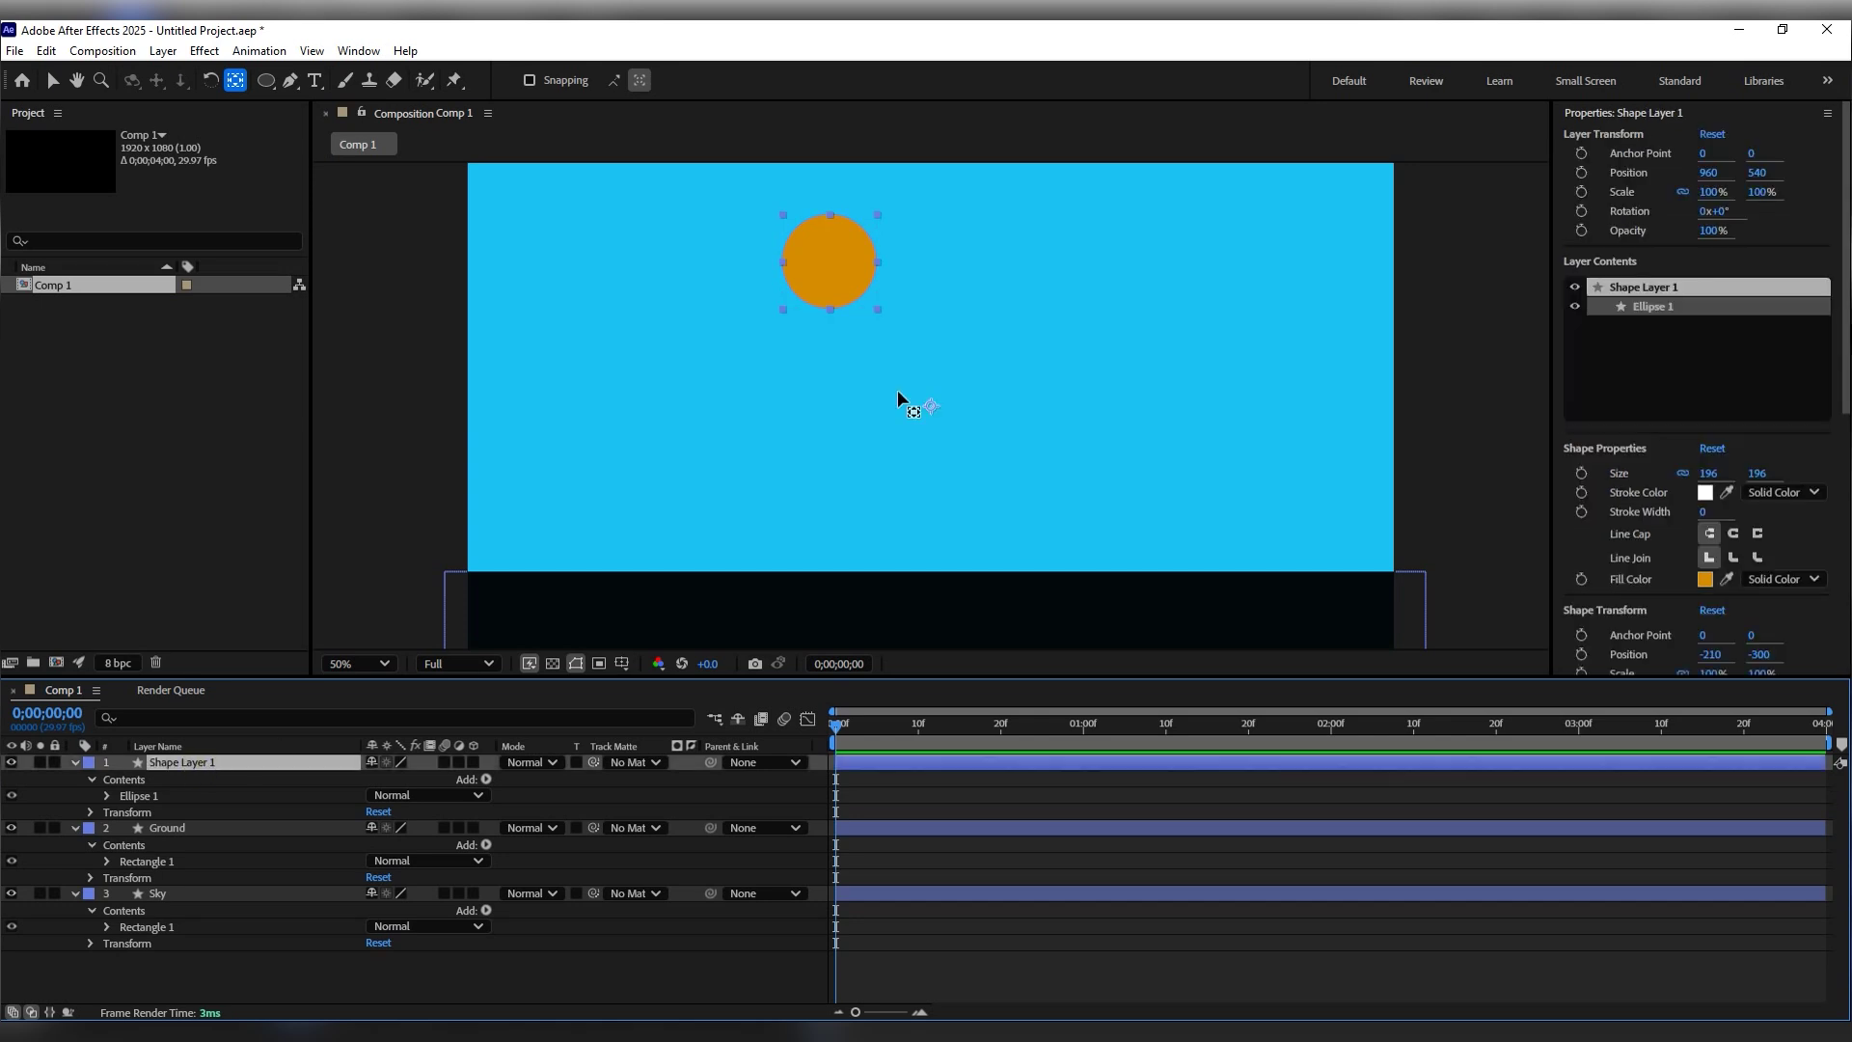
{"action": "left_click_drag", "start_coordinate": [931, 412], "coordinate": [827, 263]}
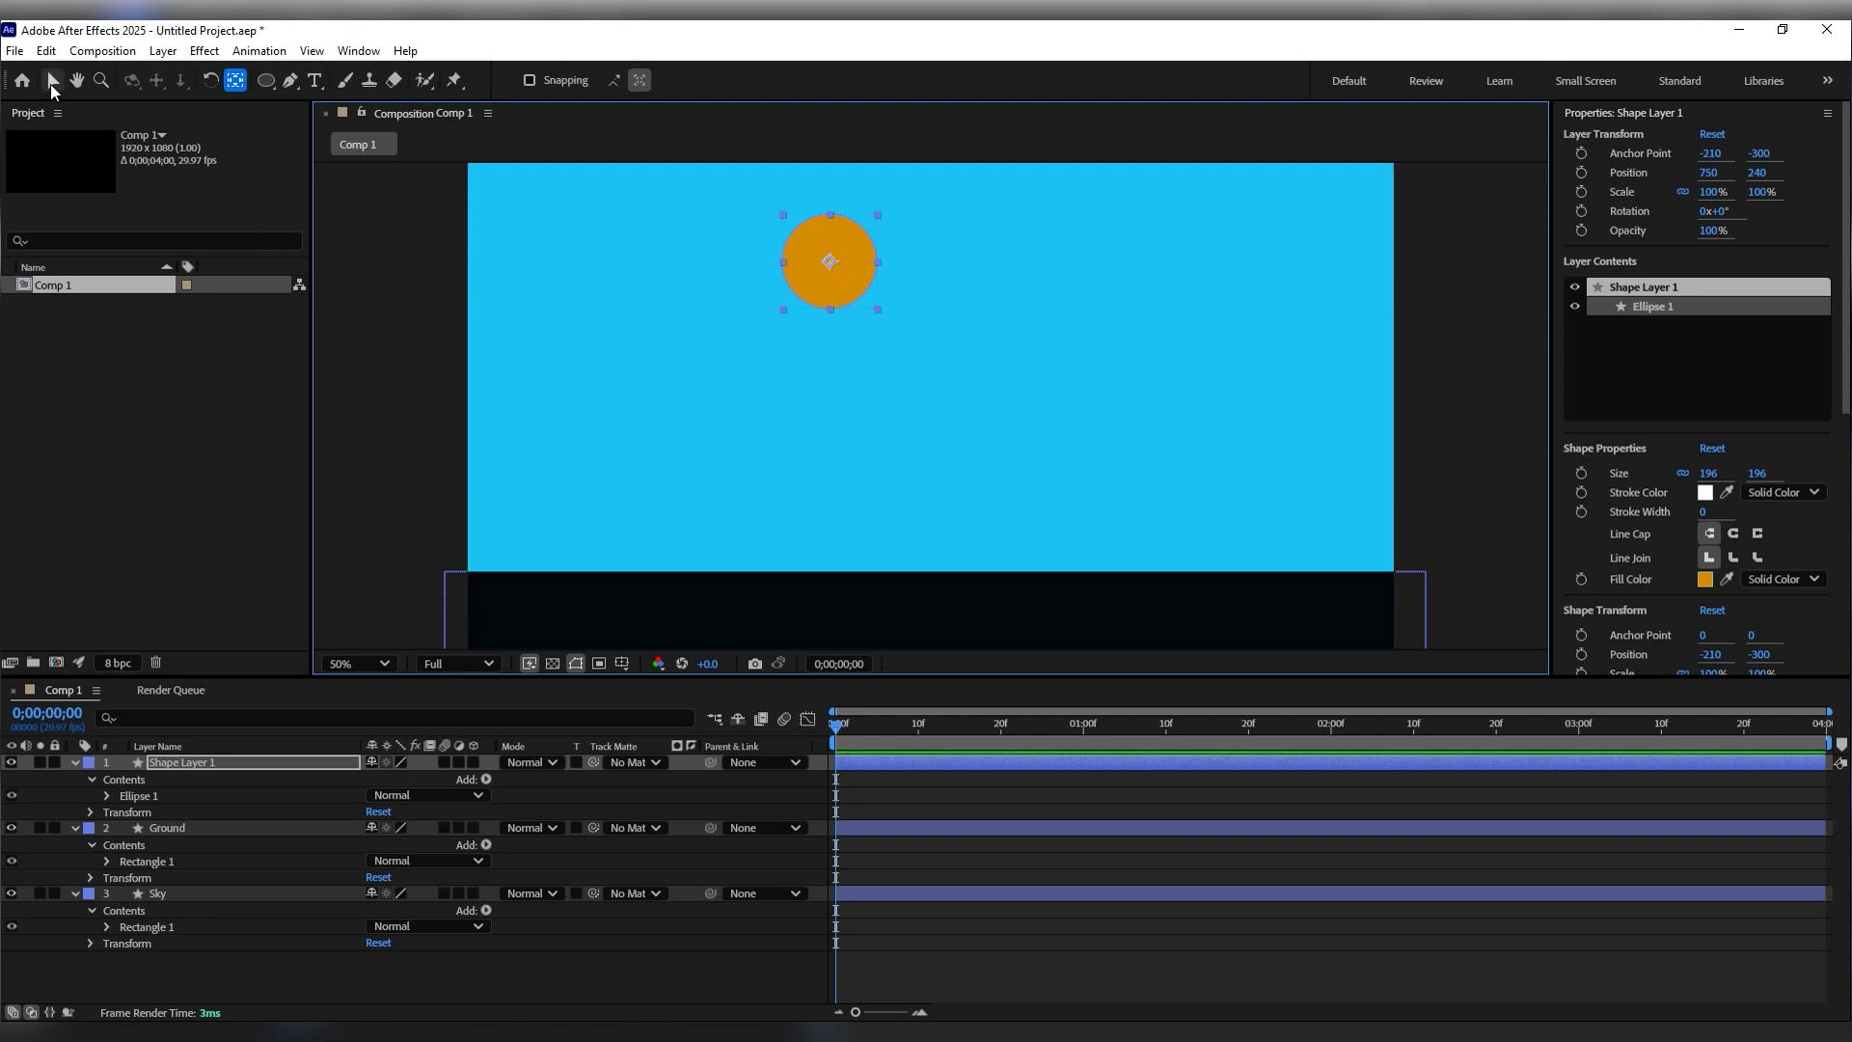
{"action": "left_click", "coordinate": [49, 81]}
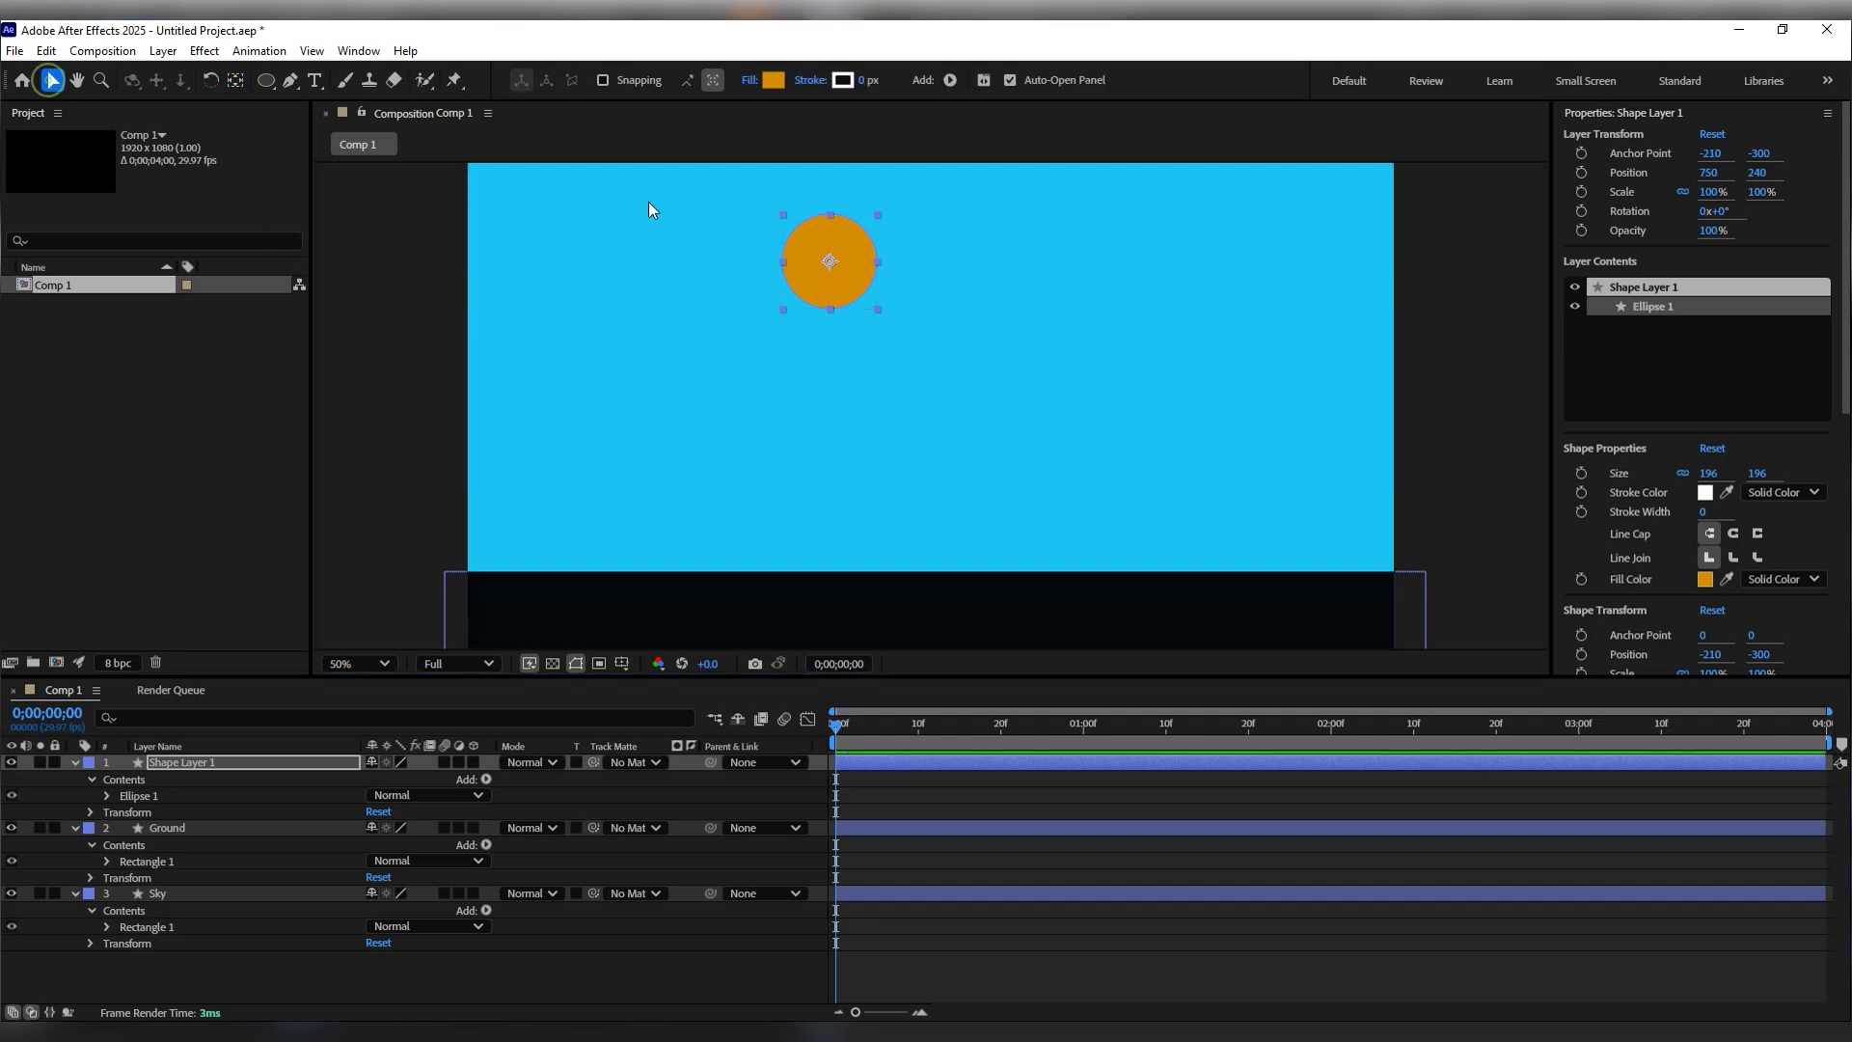
{"action": "left_click_drag", "start_coordinate": [844, 262], "coordinate": [918, 259]}
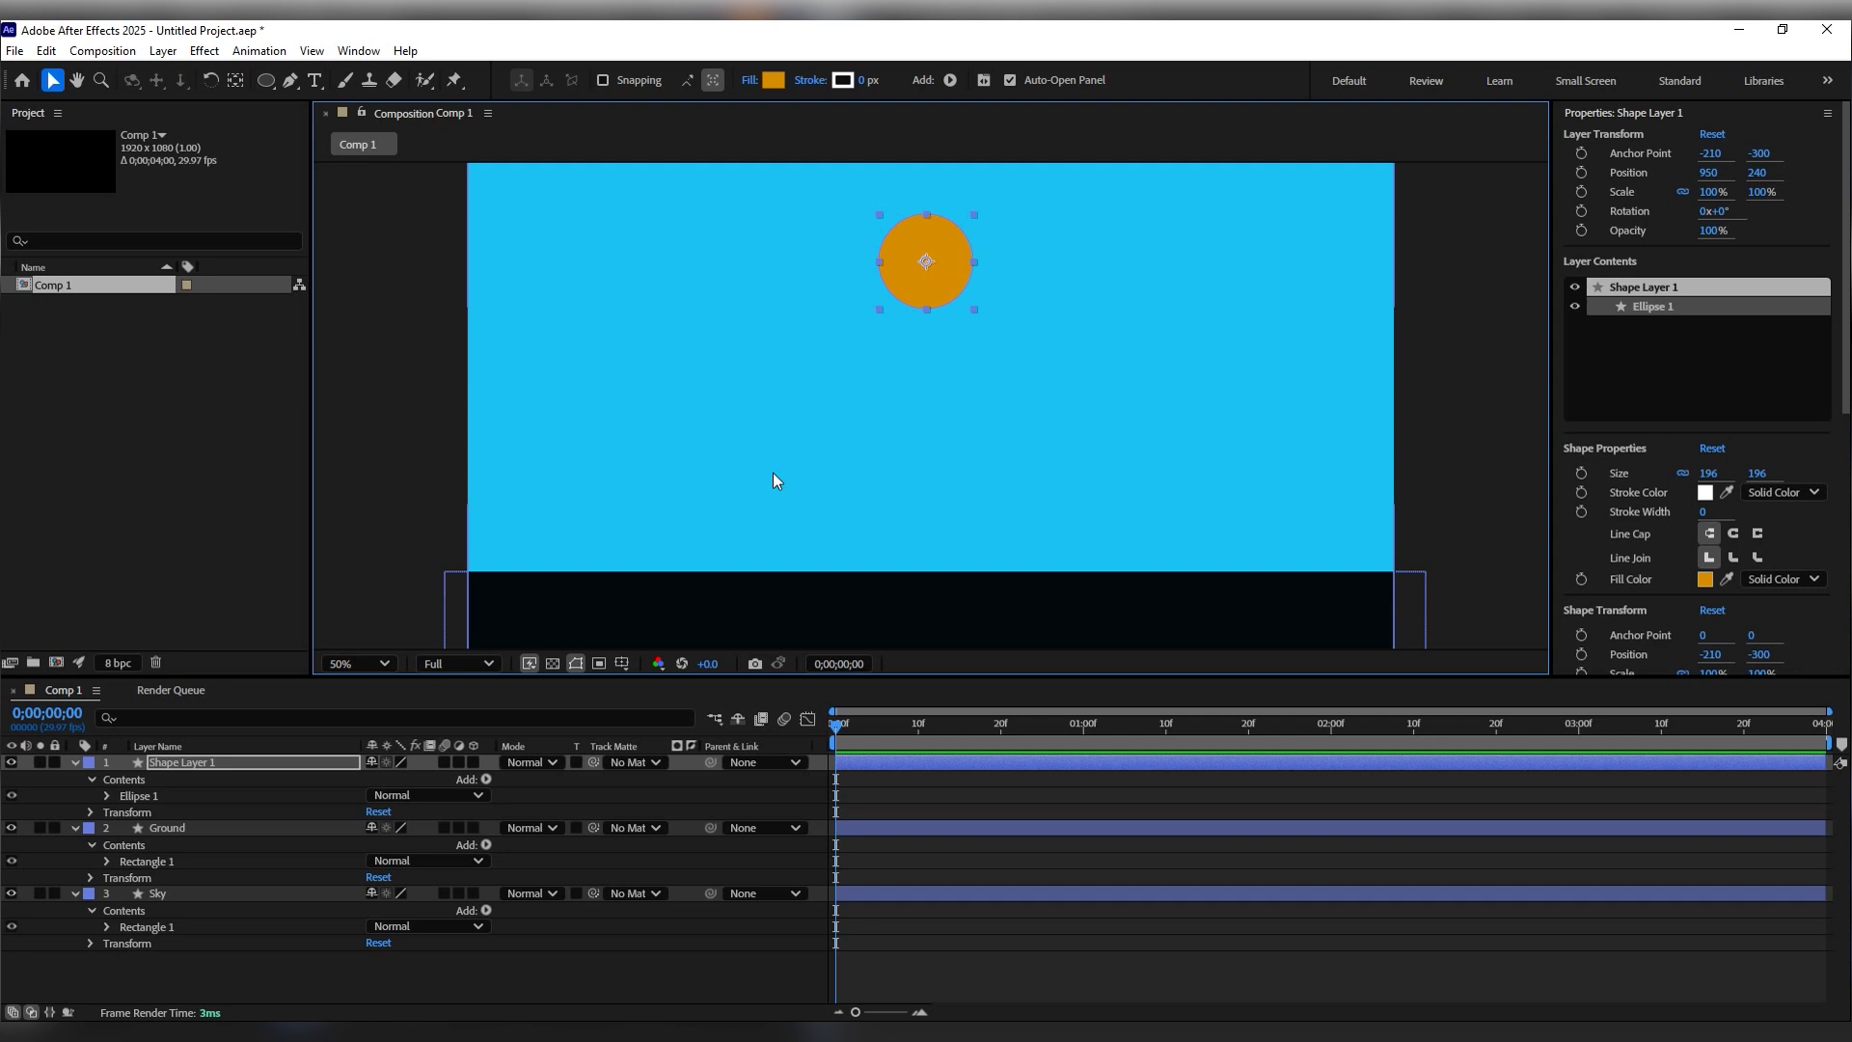
Step: Show the circle layer's transform properties and start keyframing its position at 0;00;00;00
{"action": "scroll", "coordinate": [773, 473], "scroll_direction": "down", "scroll_amount": 2}
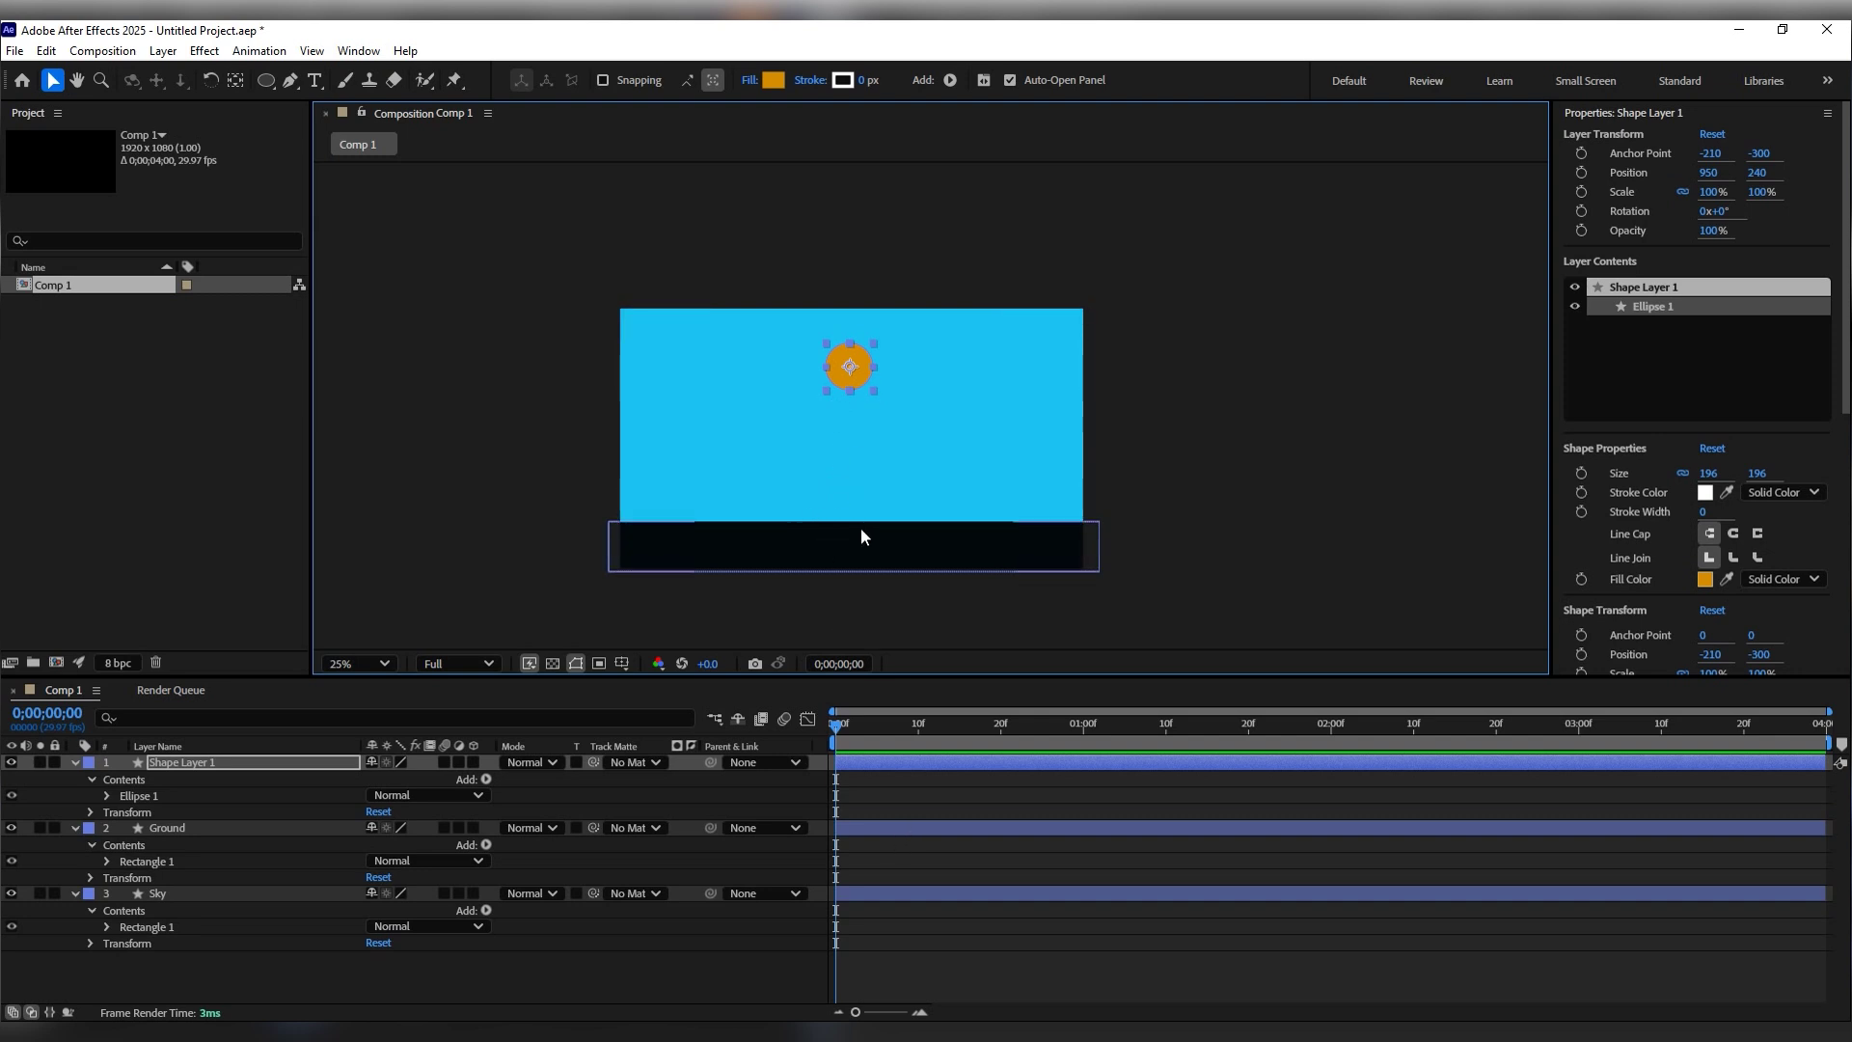
{"action": "left_click", "coordinate": [241, 764]}
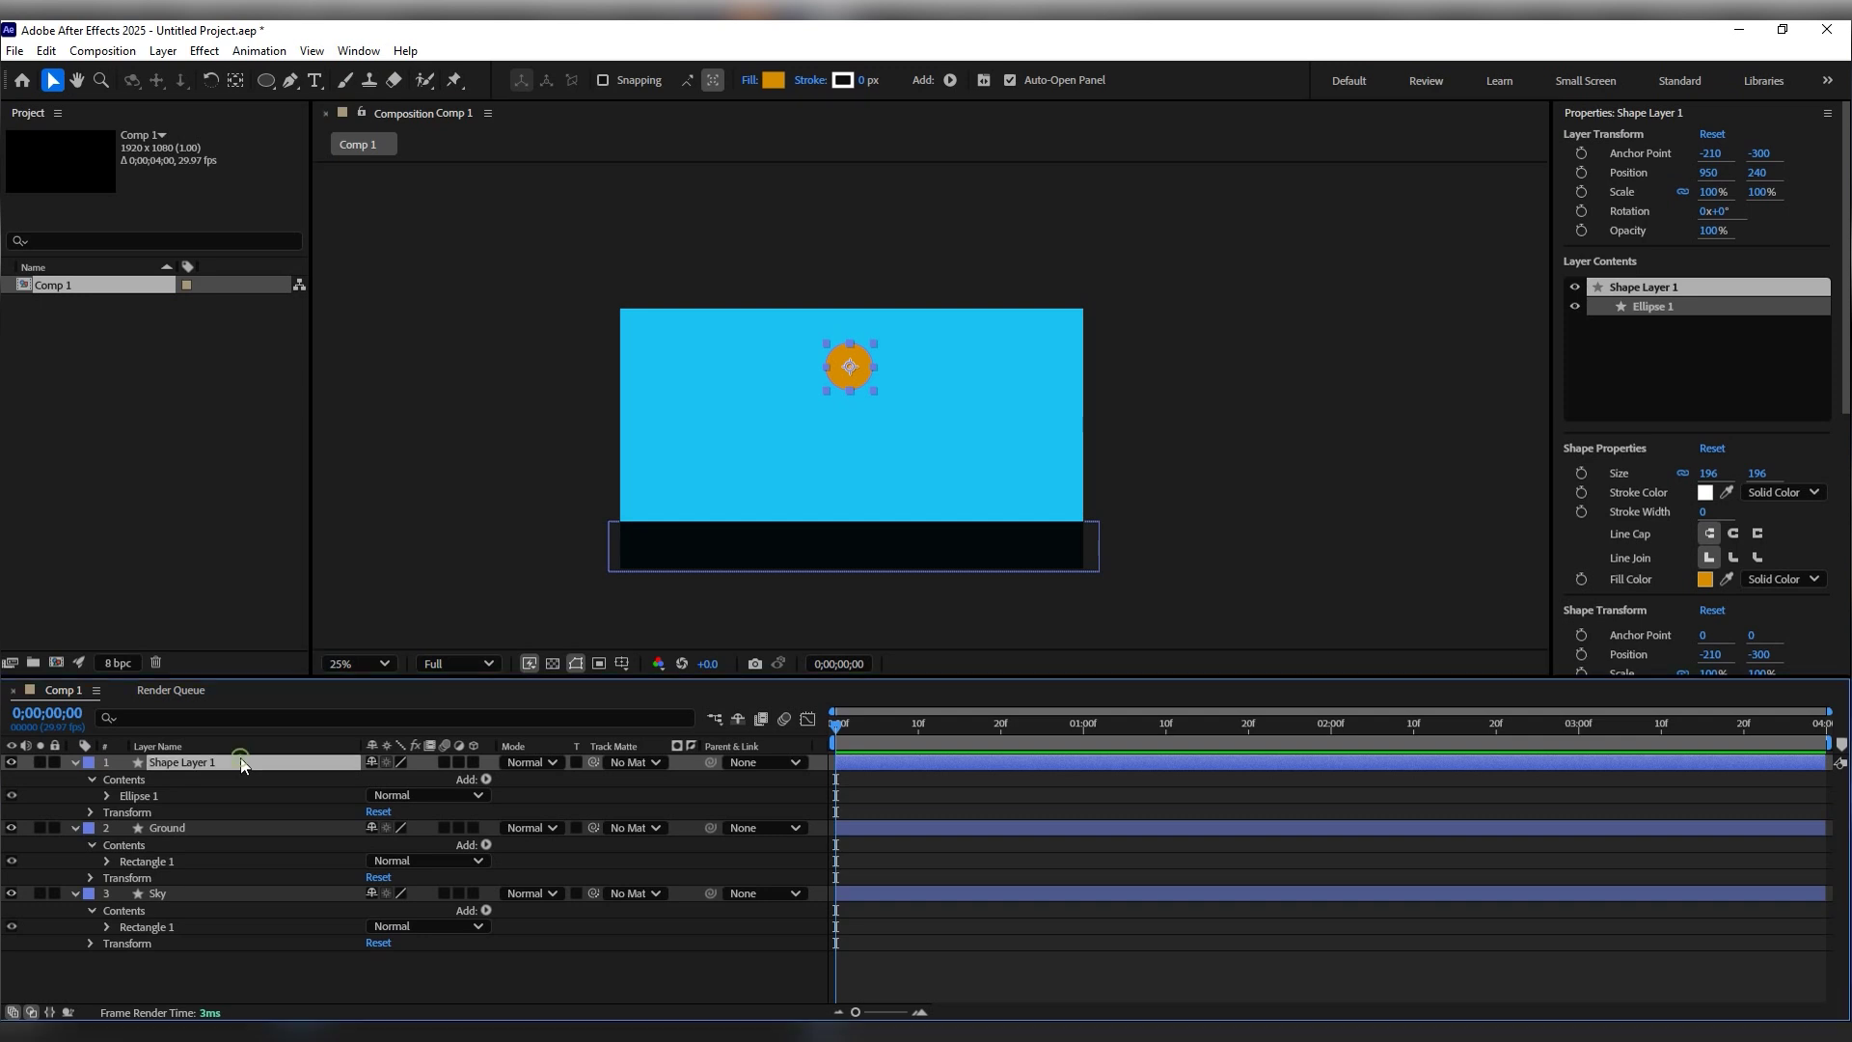
{"action": "key", "text": "p"}
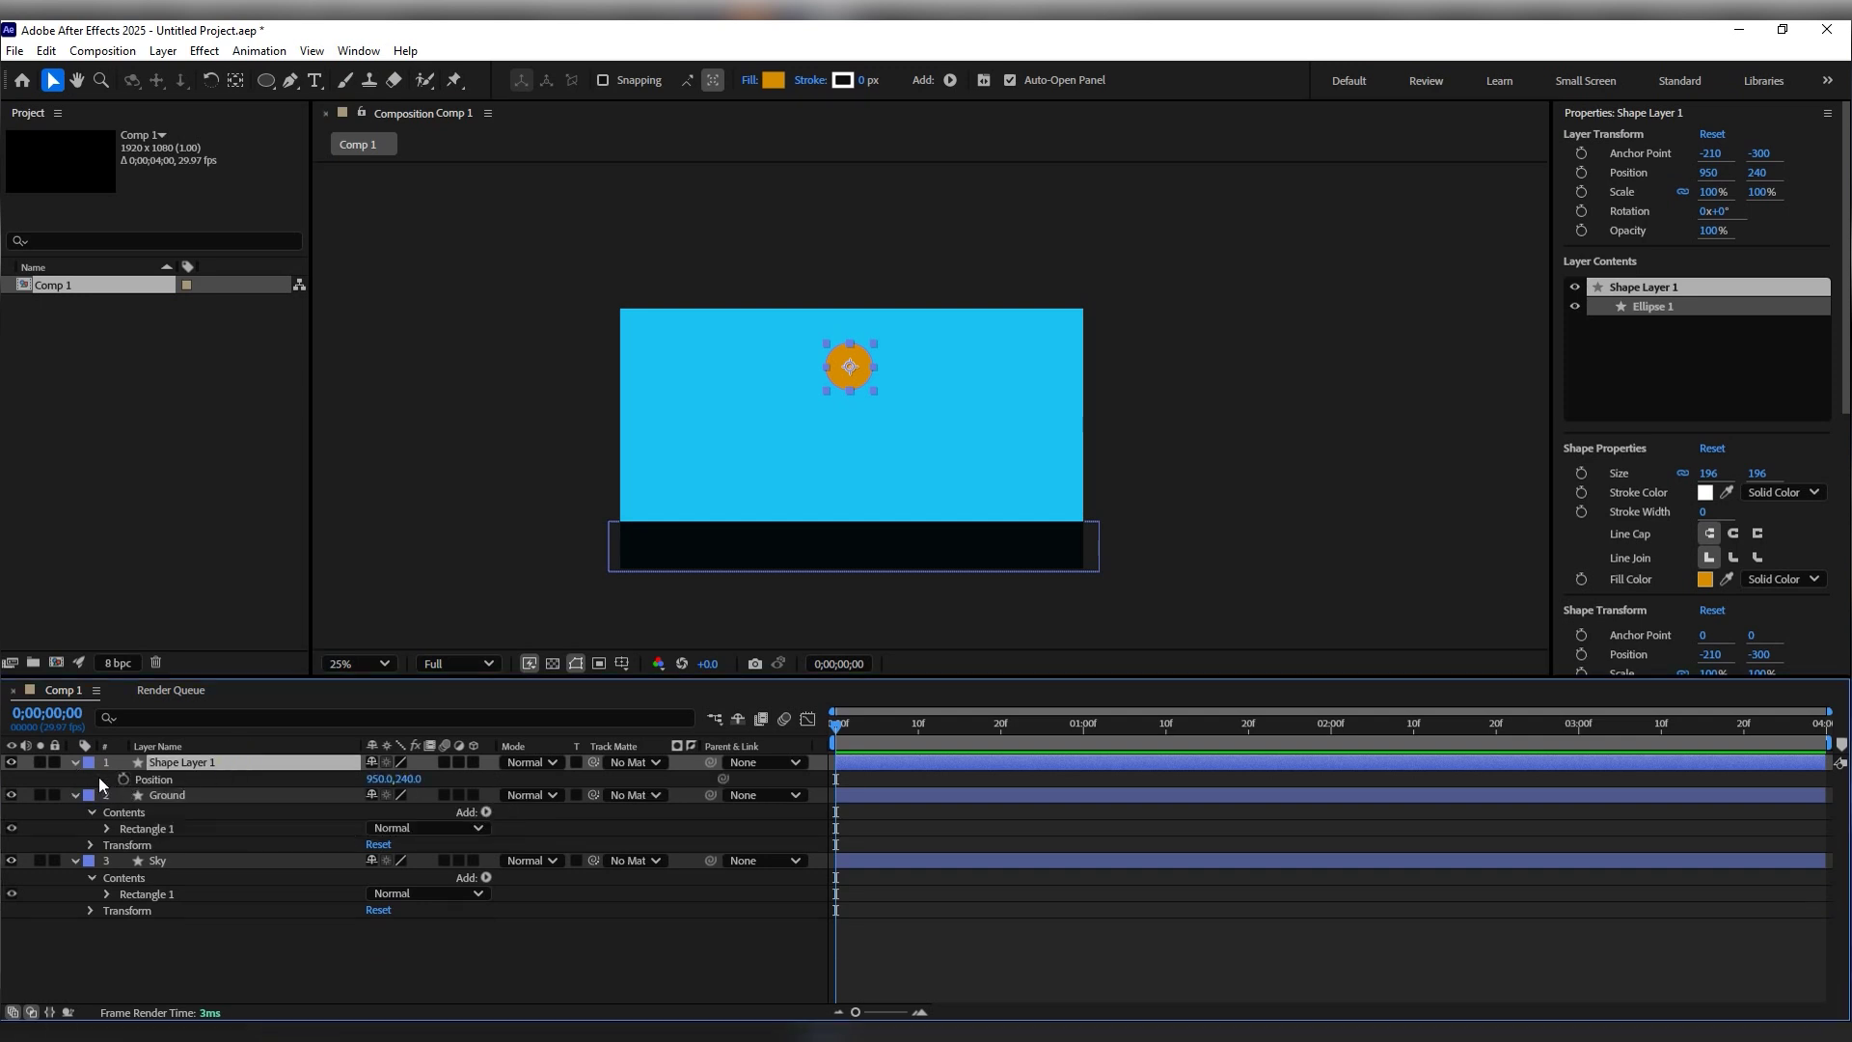
{"action": "left_click", "coordinate": [74, 762]}
{"action": "left_click", "coordinate": [74, 762]}
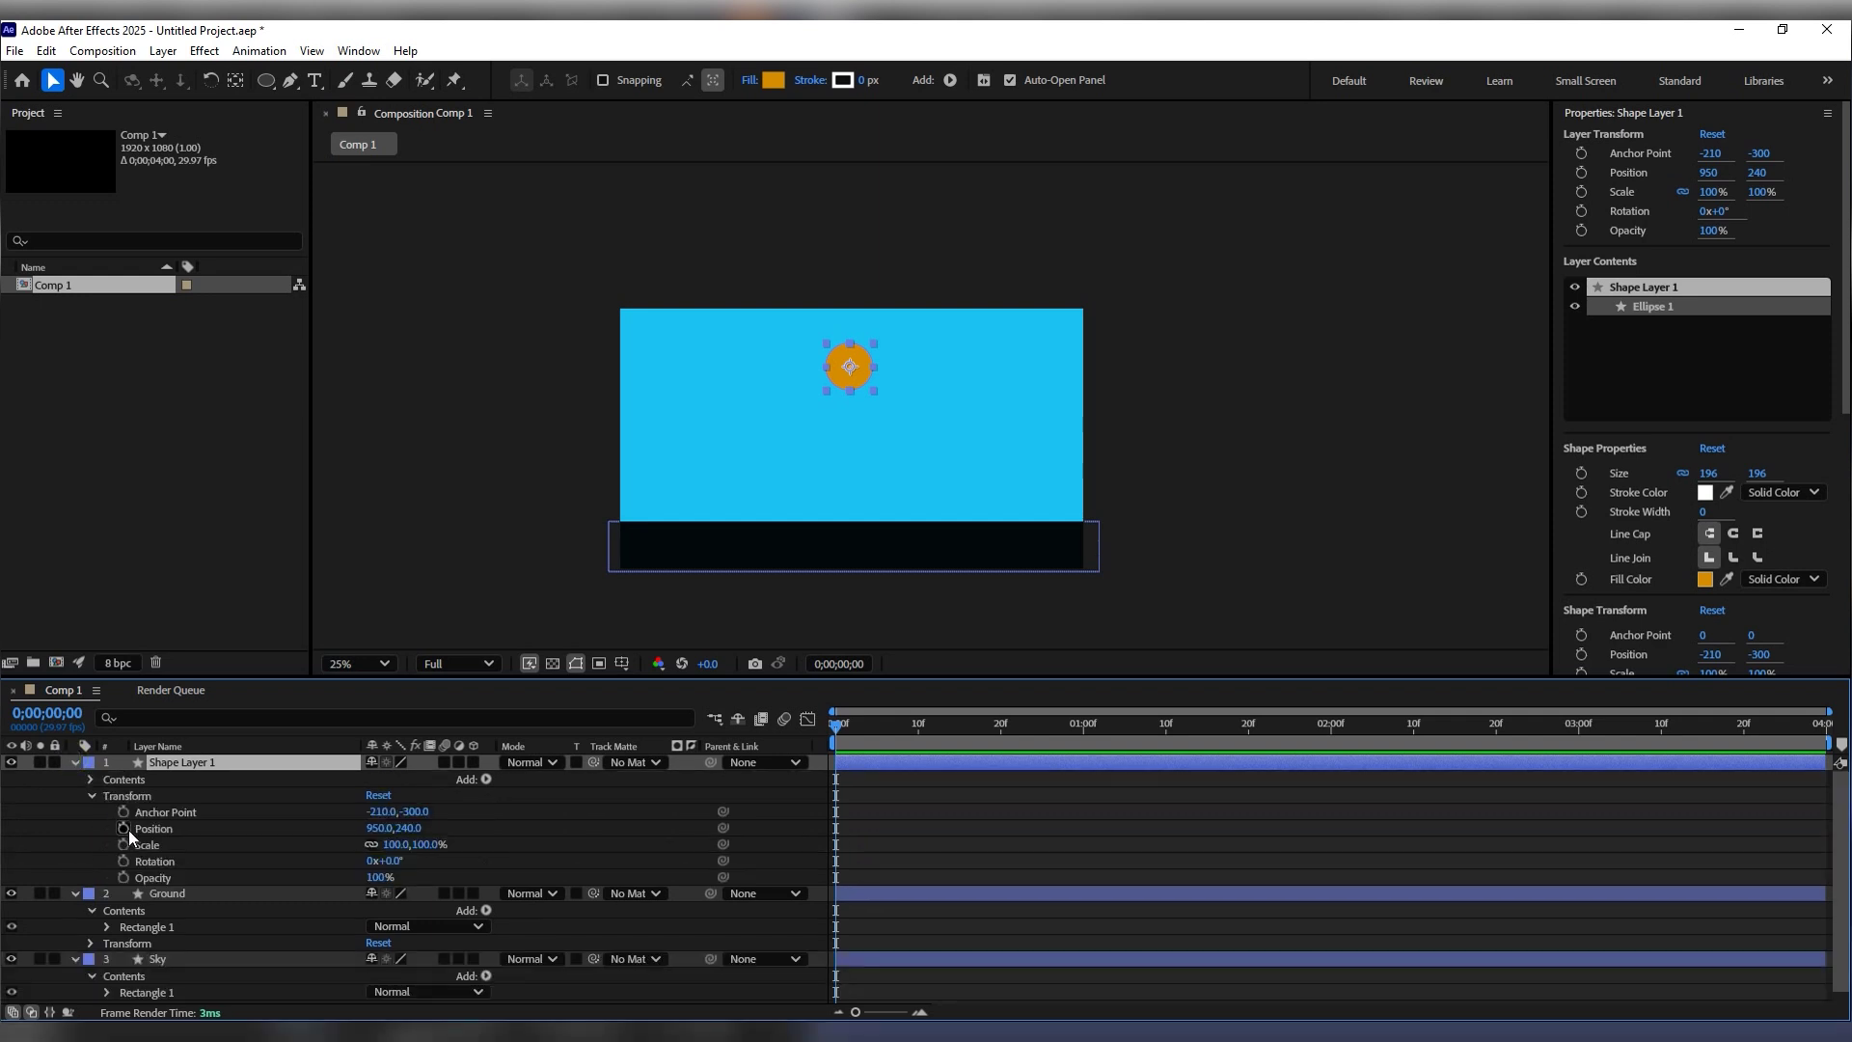
{"action": "left_click", "coordinate": [120, 795]}
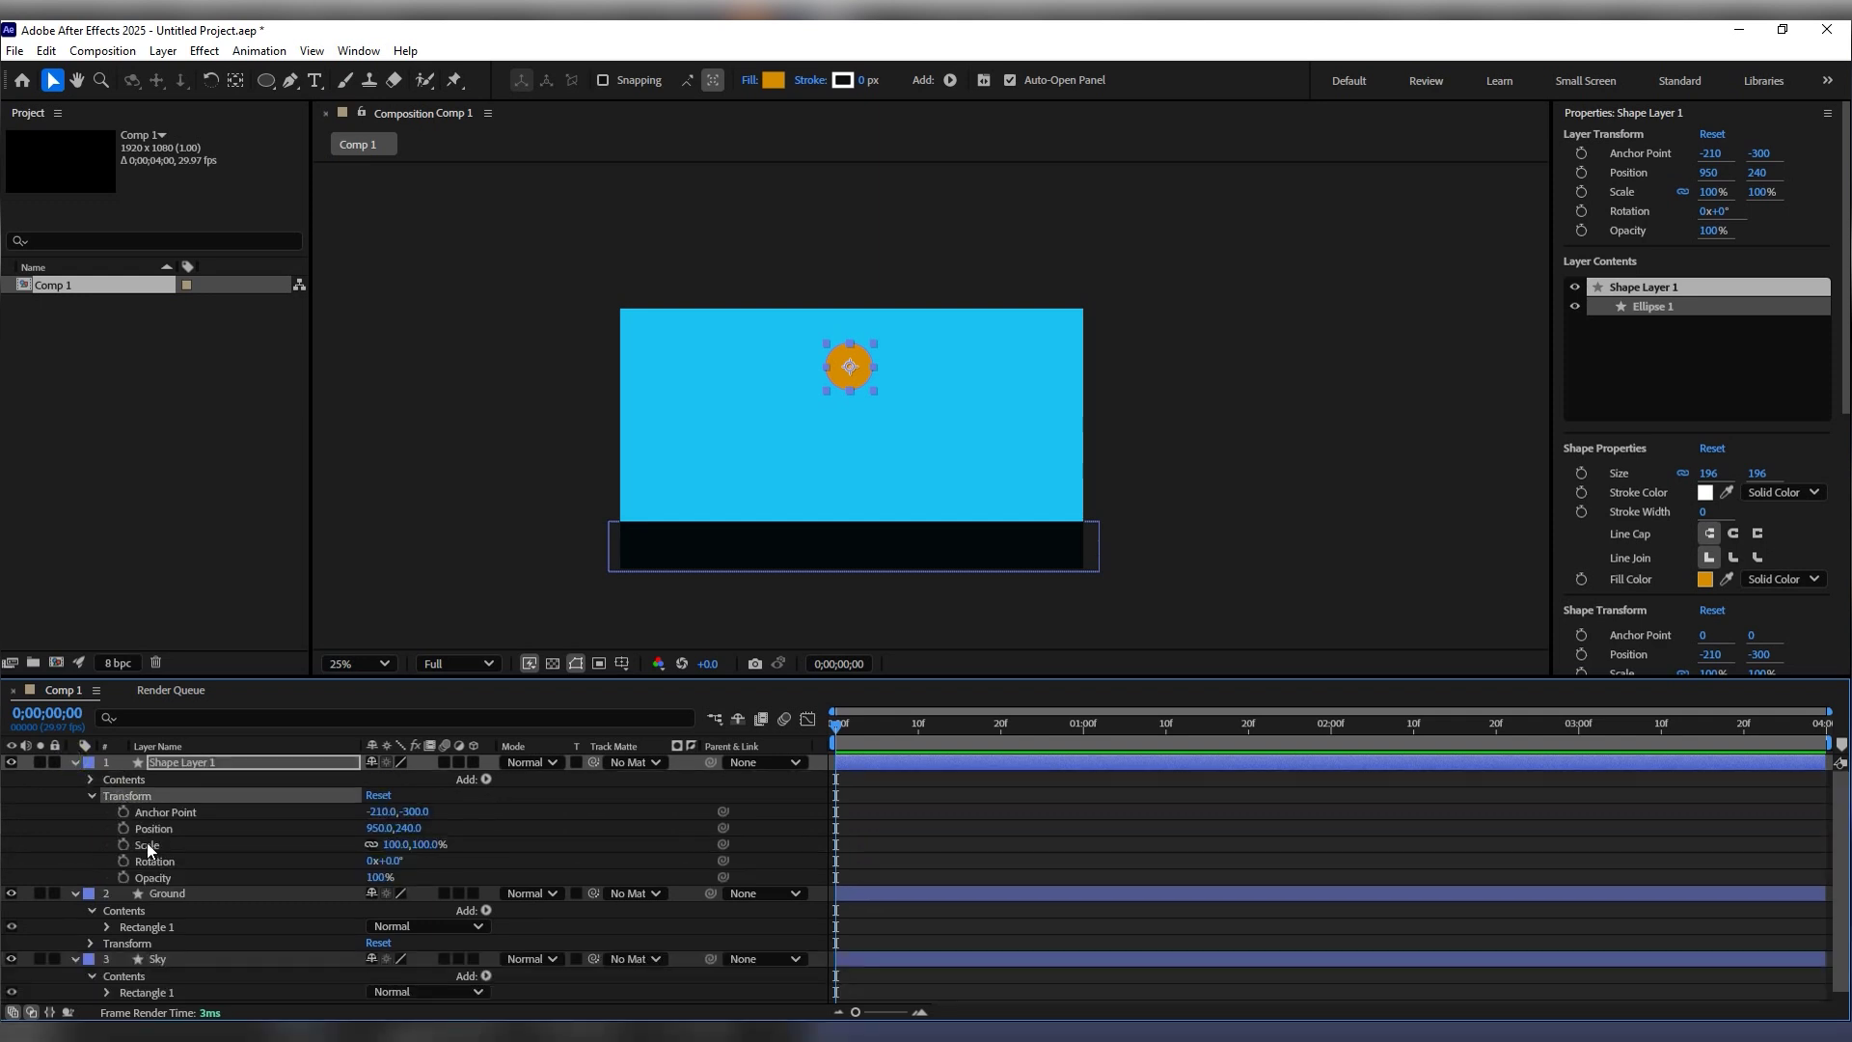
{"action": "left_click", "coordinate": [153, 830]}
{"action": "left_click", "coordinate": [120, 827]}
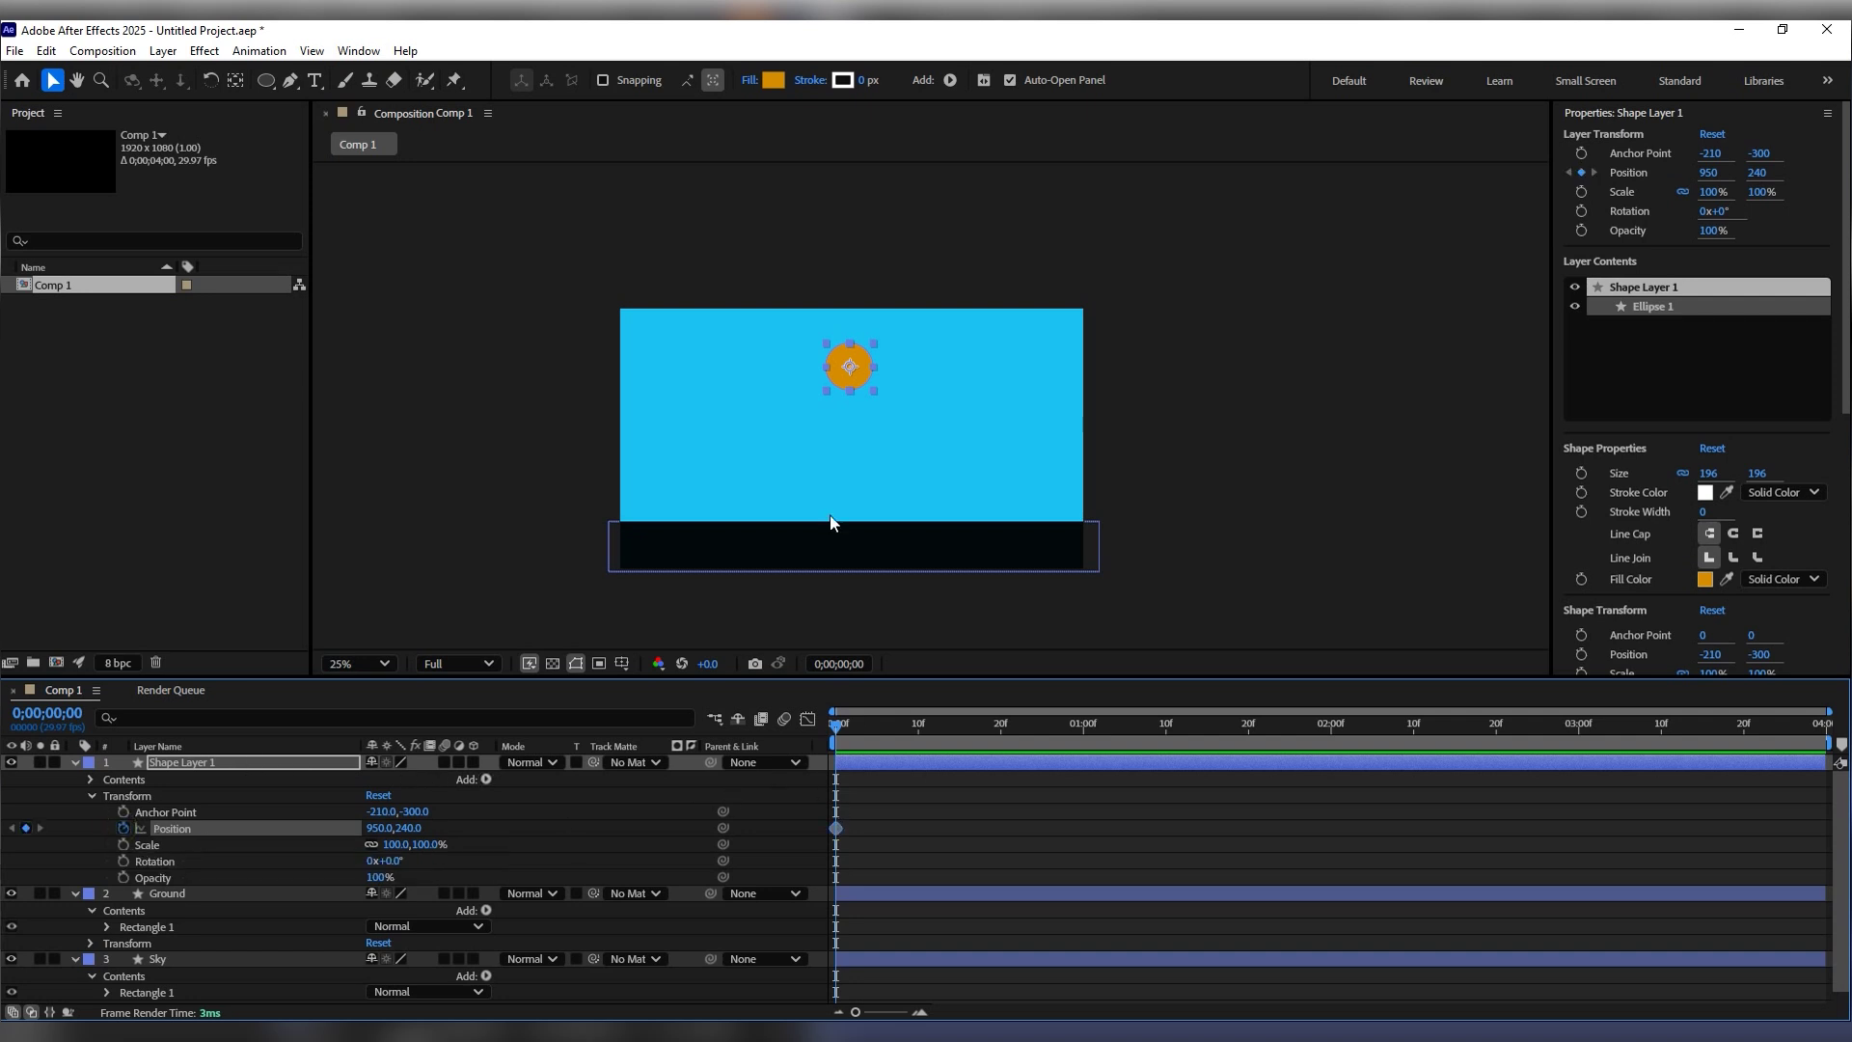
Step: Raise the circle straight above the frame to about 950, -248 and go to 0;00;00;20
{"action": "left_click_drag", "start_coordinate": [848, 367], "coordinate": [850, 249]}
{"action": "left_click_drag", "start_coordinate": [916, 733], "coordinate": [1000, 733]}
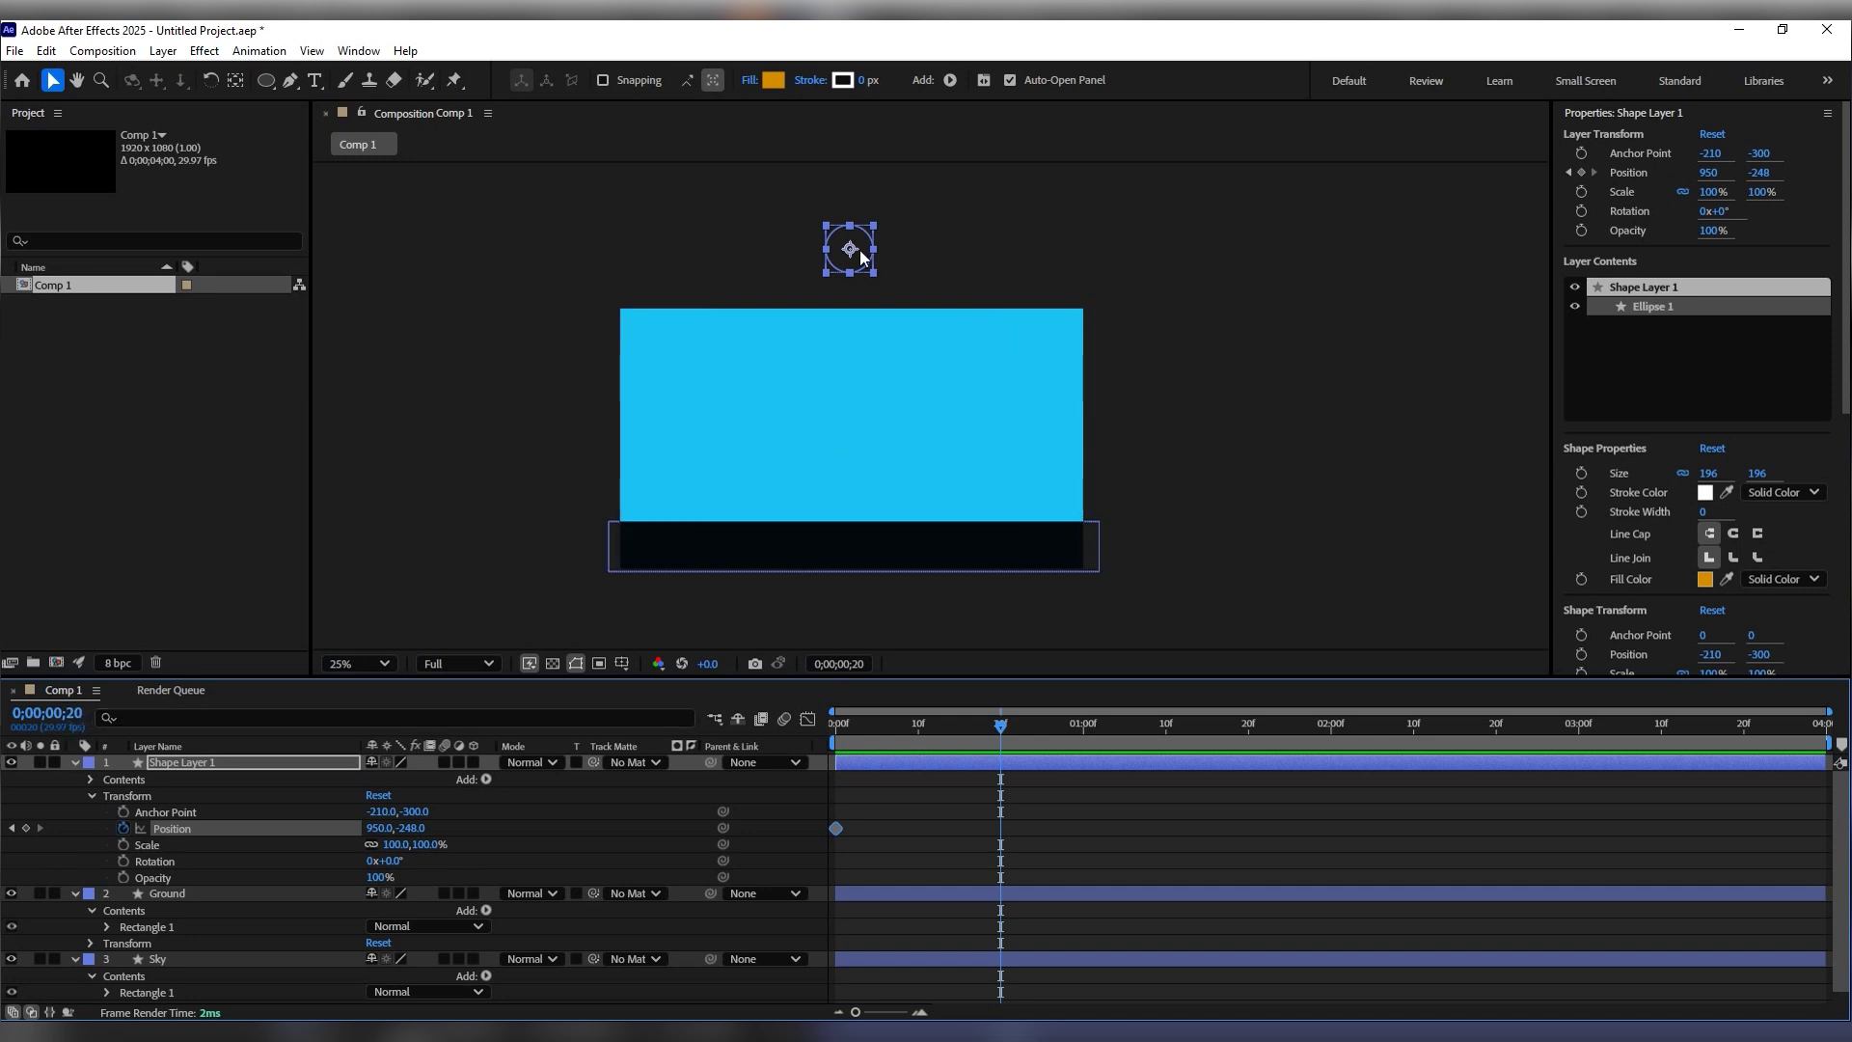
Step: Lower the ball onto the ground at about 950, 780 for the 0;00;00;20 keyframe, and preview the drop
{"action": "left_click_drag", "start_coordinate": [861, 255], "coordinate": [884, 500]}
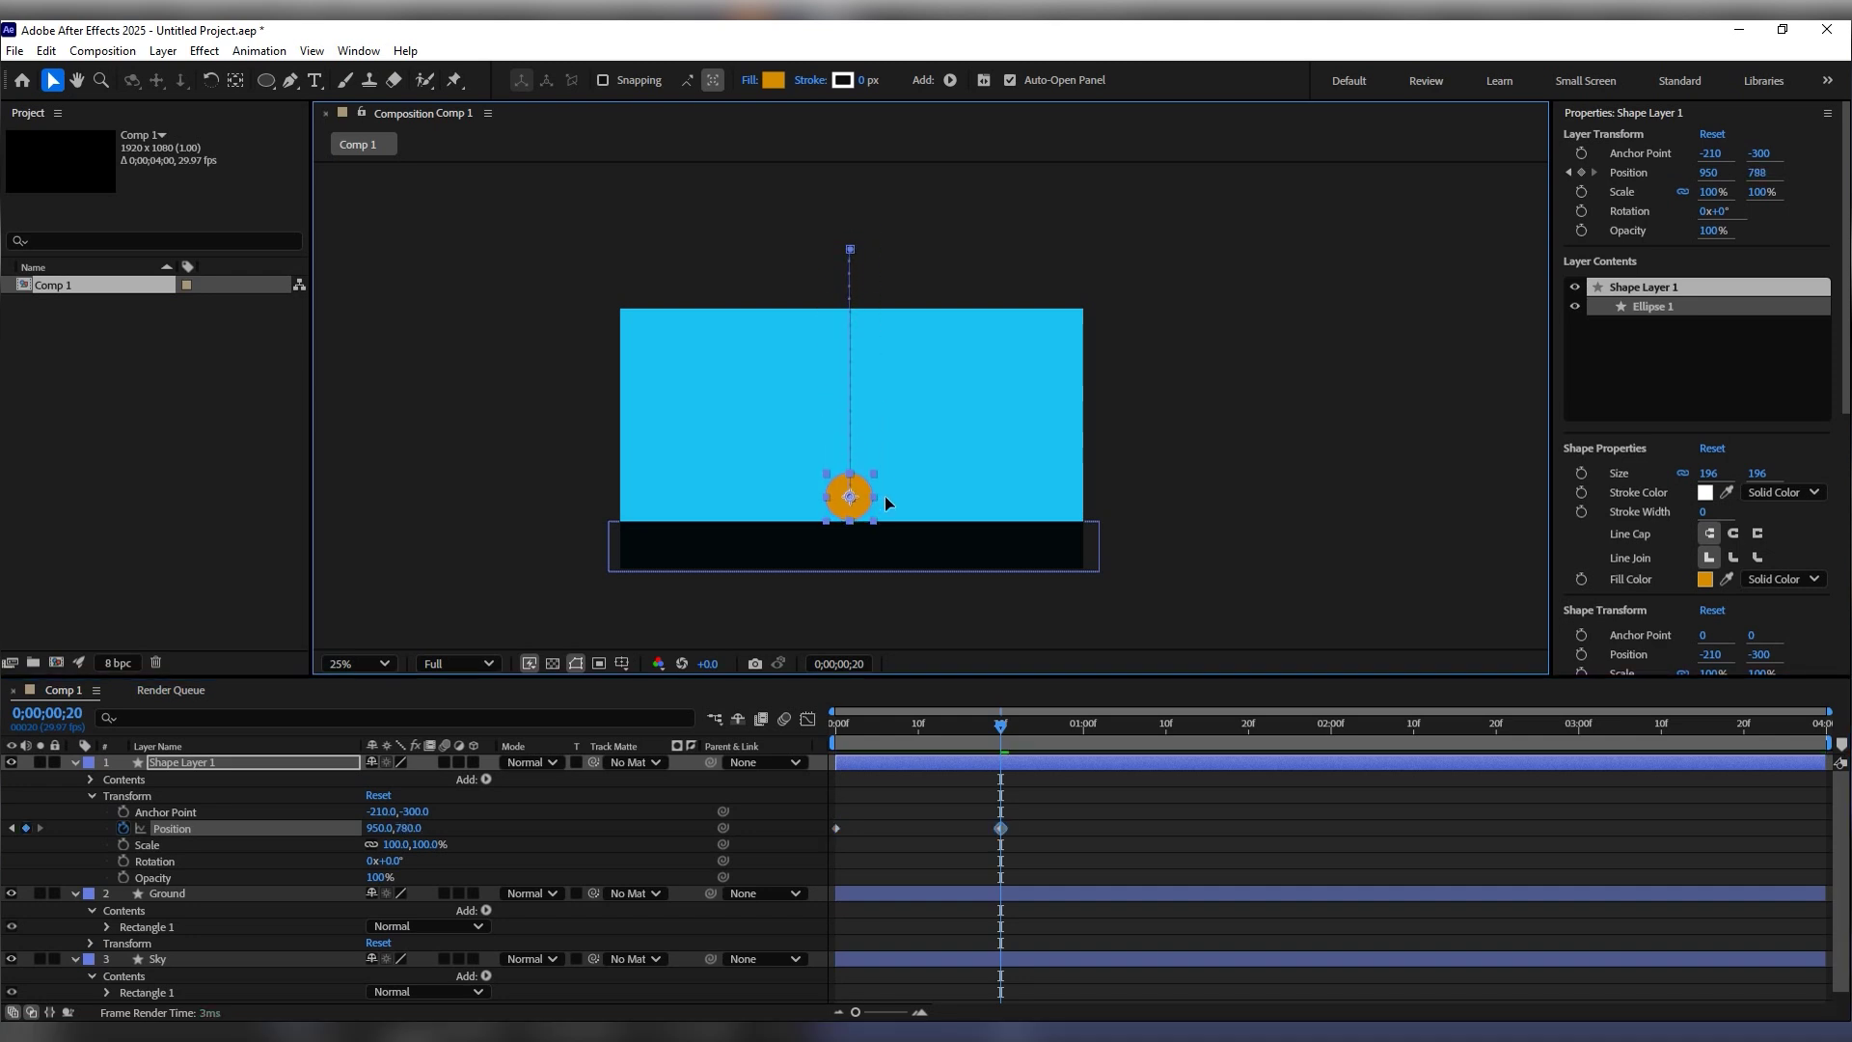
{"action": "left_click_drag", "start_coordinate": [1007, 744], "coordinate": [816, 737]}
{"action": "key", "text": "space"}
{"action": "key", "text": "space"}
Step: Keyframe the ball's first rebound at 0;00;01;07 by raising it to about 950, 268, and deselect the layer
{"action": "left_click", "coordinate": [1117, 730]}
{"action": "mouse_move", "coordinate": [1118, 738]}
{"action": "left_mouse_down"}
{"action": "mouse_move", "coordinate": [1088, 737]}
{"action": "mouse_move", "coordinate": [1142, 743]}
{"action": "left_mouse_up"}
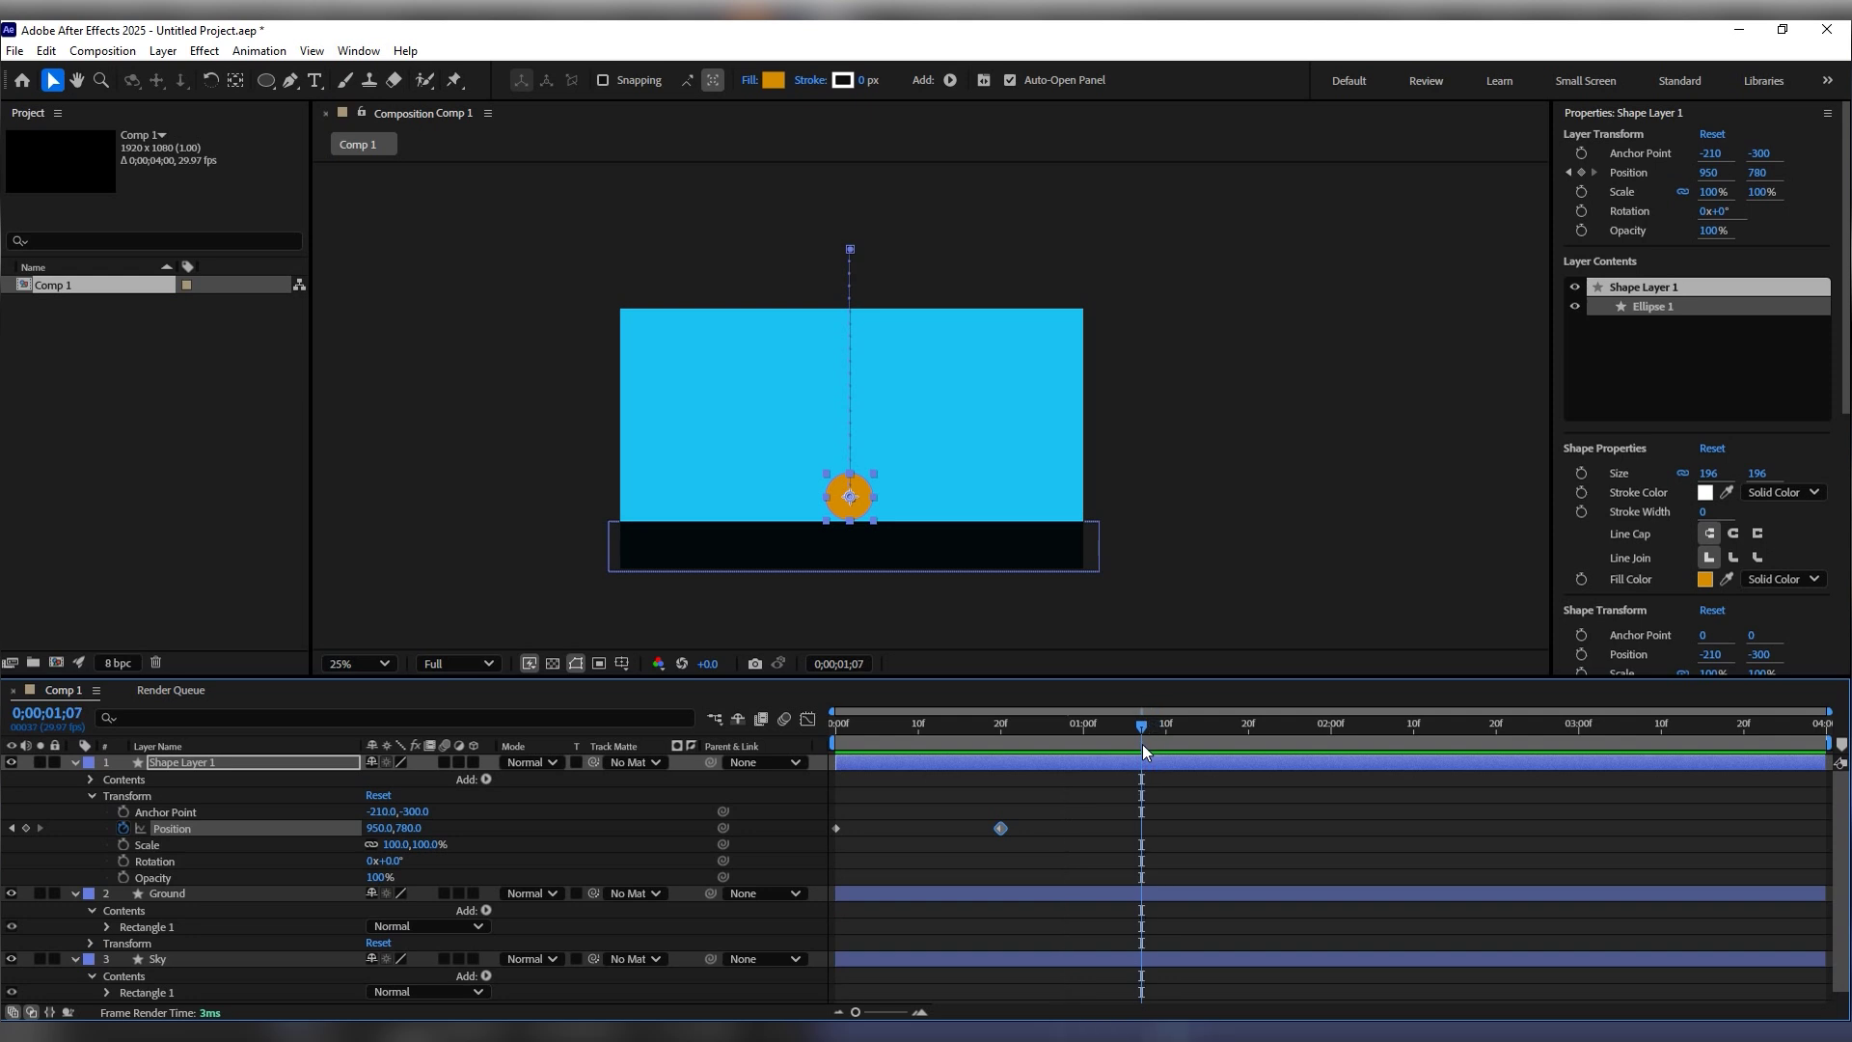
{"action": "left_click_drag", "start_coordinate": [856, 498], "coordinate": [857, 374]}
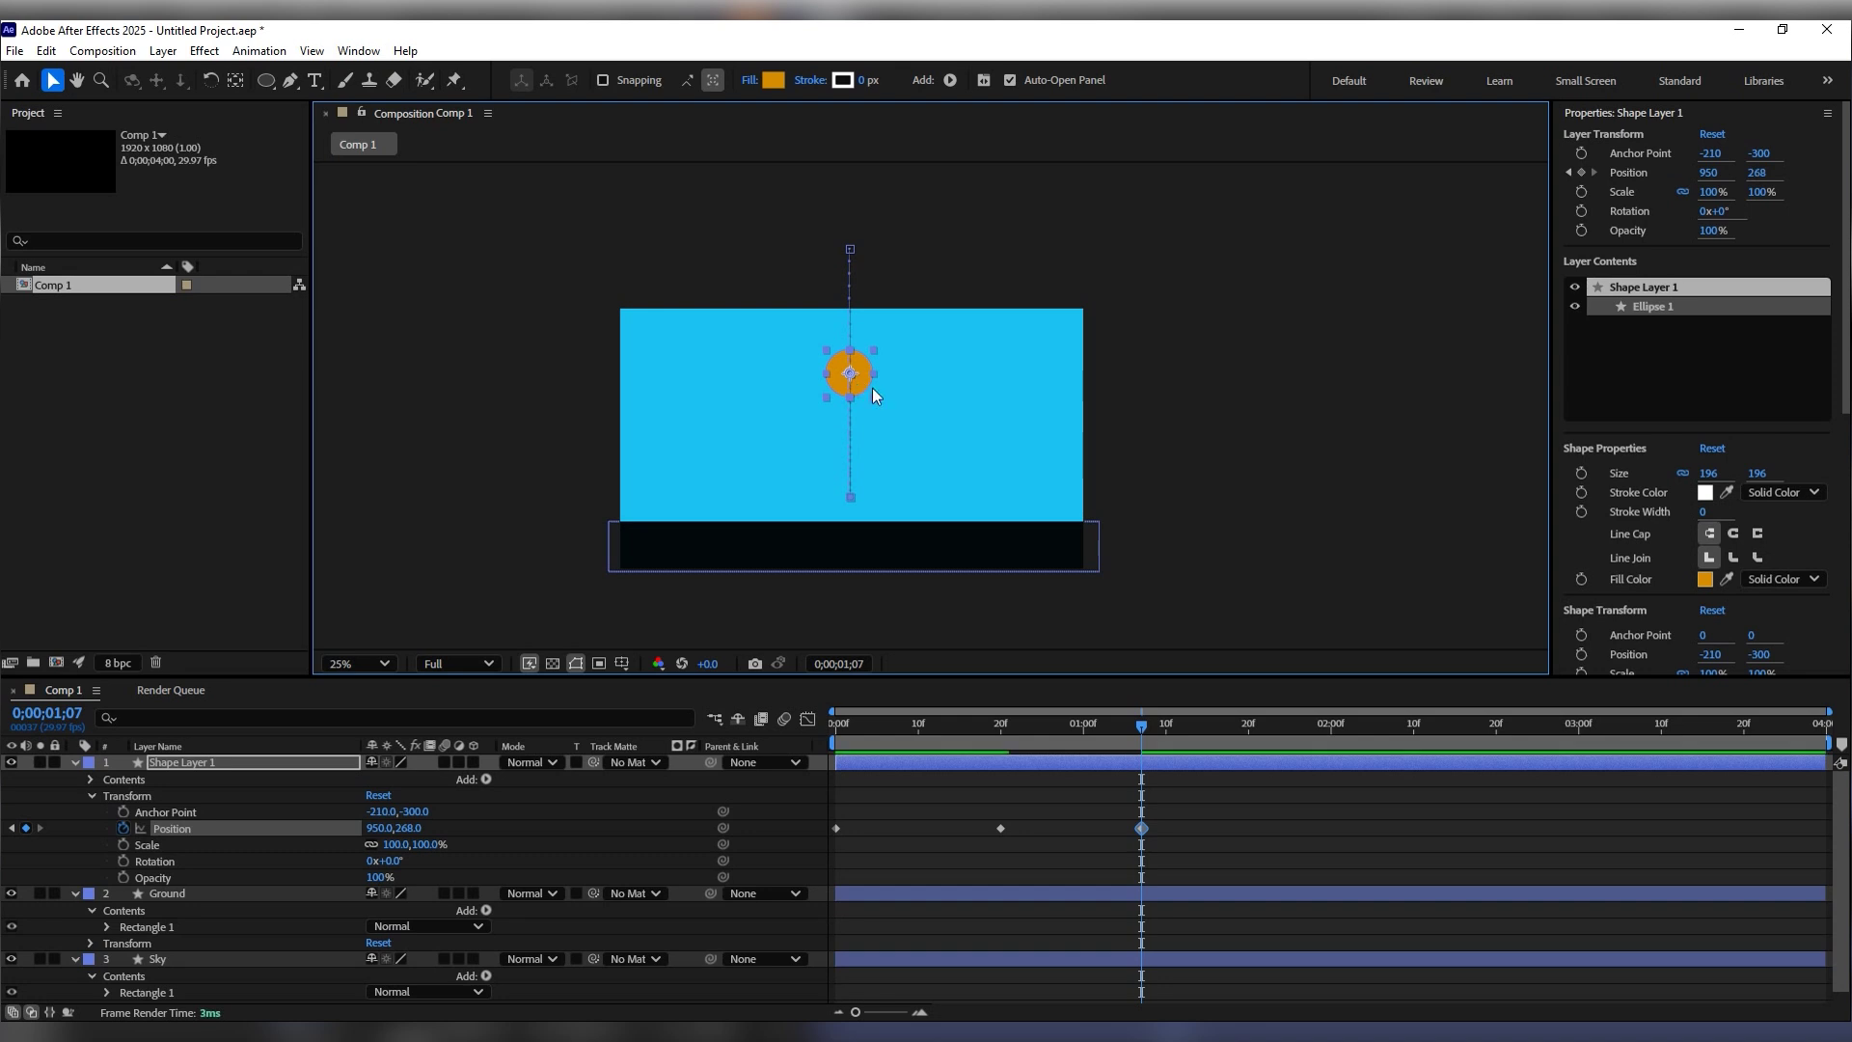
{"action": "left_click", "coordinate": [1153, 806]}
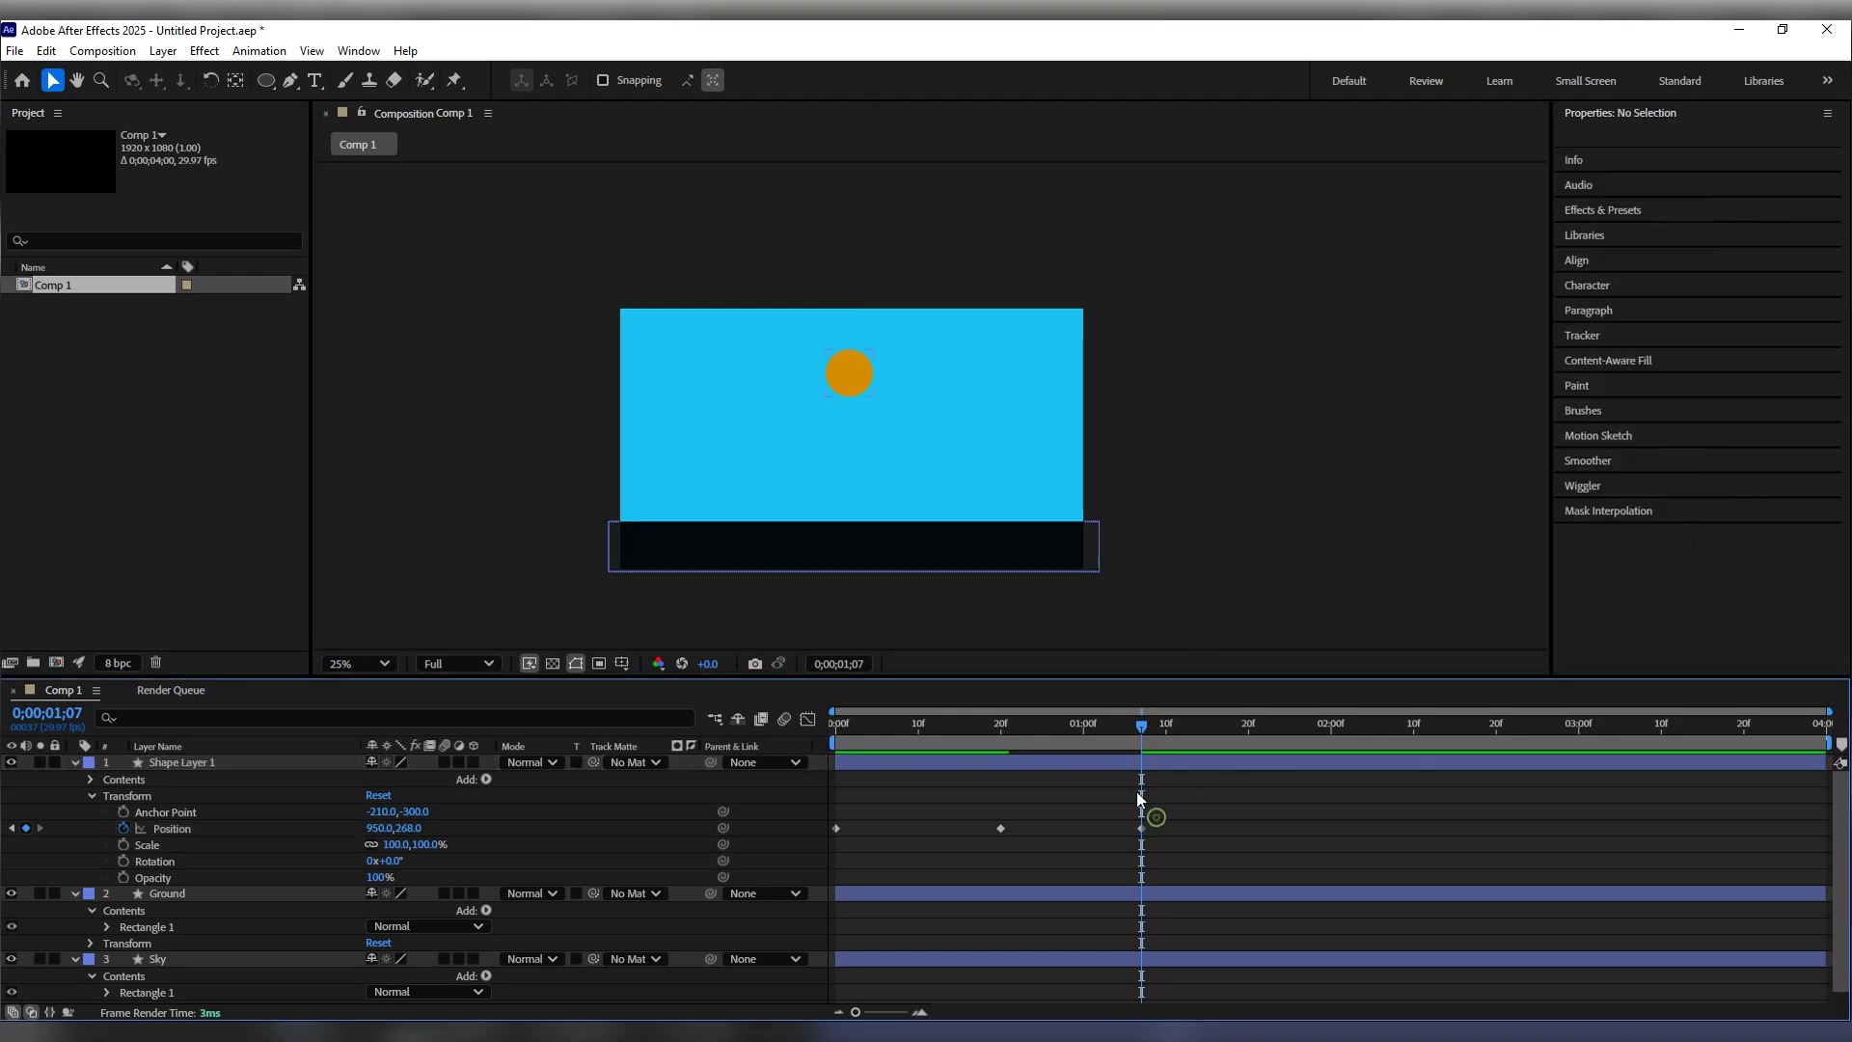
Step: Copy the ground-contact position keyframe from 0;00;00;20 to 0;00;01;24
{"action": "left_click_drag", "start_coordinate": [1215, 735], "coordinate": [1282, 737]}
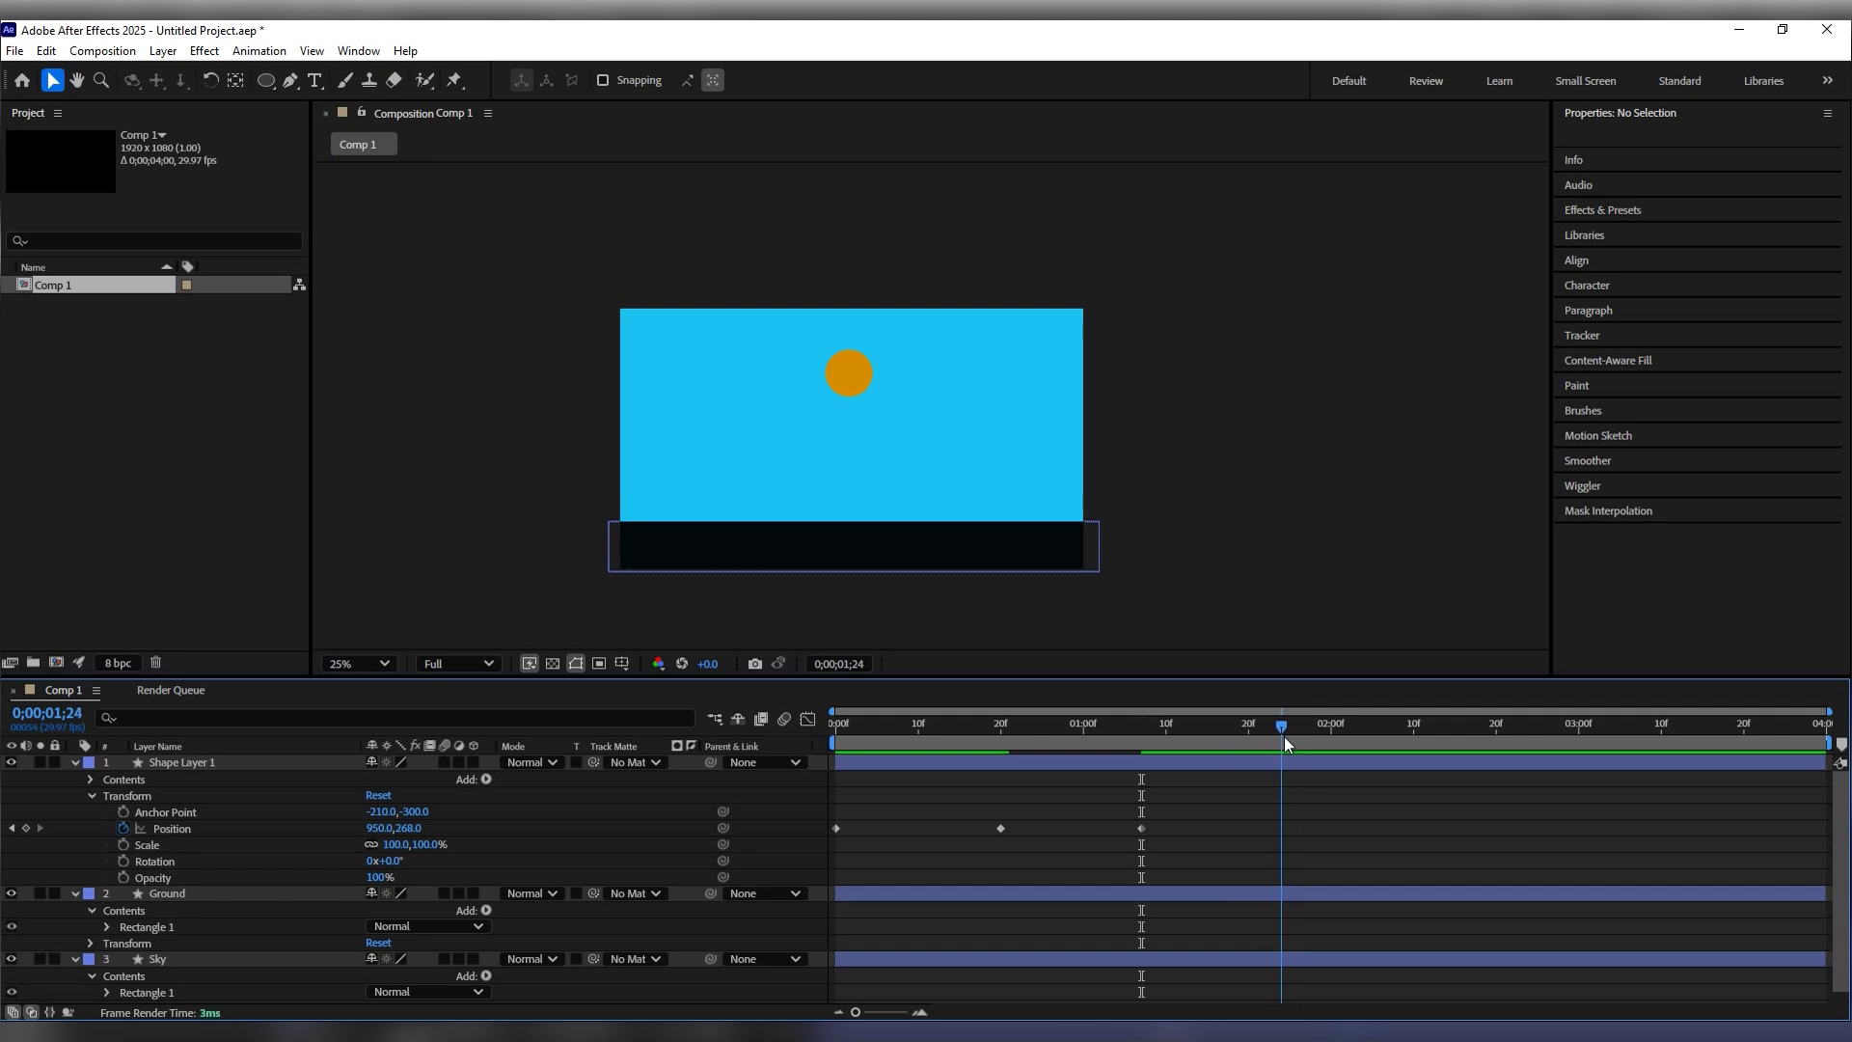
{"action": "key", "text": "Page_Down"}
{"action": "key", "text": "Page_Down"}
{"action": "left_click_drag", "start_coordinate": [1299, 731], "coordinate": [1307, 731]}
{"action": "key", "text": "Page_Up"}
{"action": "left_click", "coordinate": [1000, 828]}
{"action": "left_click_drag", "start_coordinate": [1014, 737], "coordinate": [1001, 777]}
{"action": "mouse_move", "coordinate": [1002, 772]}
{"action": "left_mouse_down"}
{"action": "mouse_move", "coordinate": [1146, 772]}
{"action": "mouse_move", "coordinate": [832, 777]}
{"action": "mouse_move", "coordinate": [1281, 773]}
{"action": "left_mouse_up"}
{"action": "left_click_drag", "start_coordinate": [1067, 804], "coordinate": [958, 835]}
{"action": "key", "text": "ctrl+c"}
{"action": "key", "text": "ctrl+v"}
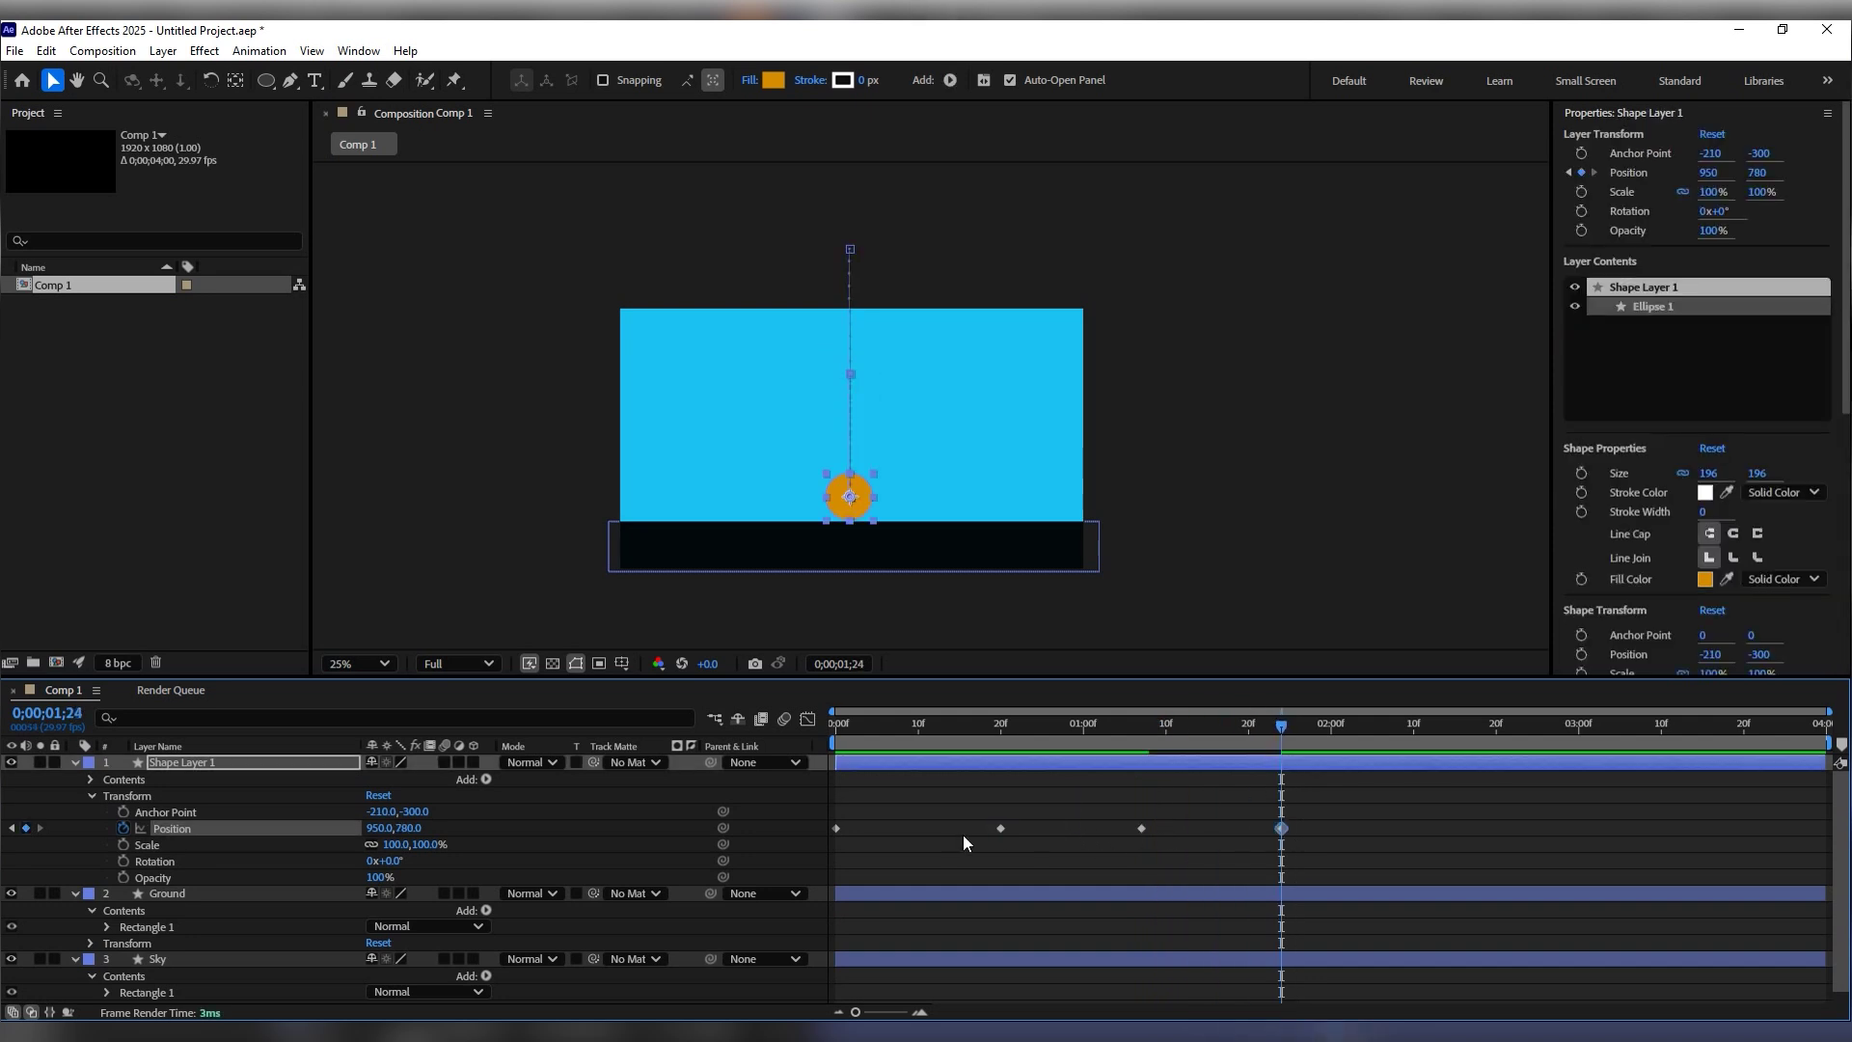
Step: Keyframe a lower rebound at about 950, 492 at 0;00;02;09, and copy the ground-contact keyframe to 0;00;02;26
{"action": "left_click_drag", "start_coordinate": [1283, 725], "coordinate": [1407, 744]}
{"action": "left_click", "coordinate": [866, 499]}
{"action": "left_click_drag", "start_coordinate": [866, 498], "coordinate": [852, 433]}
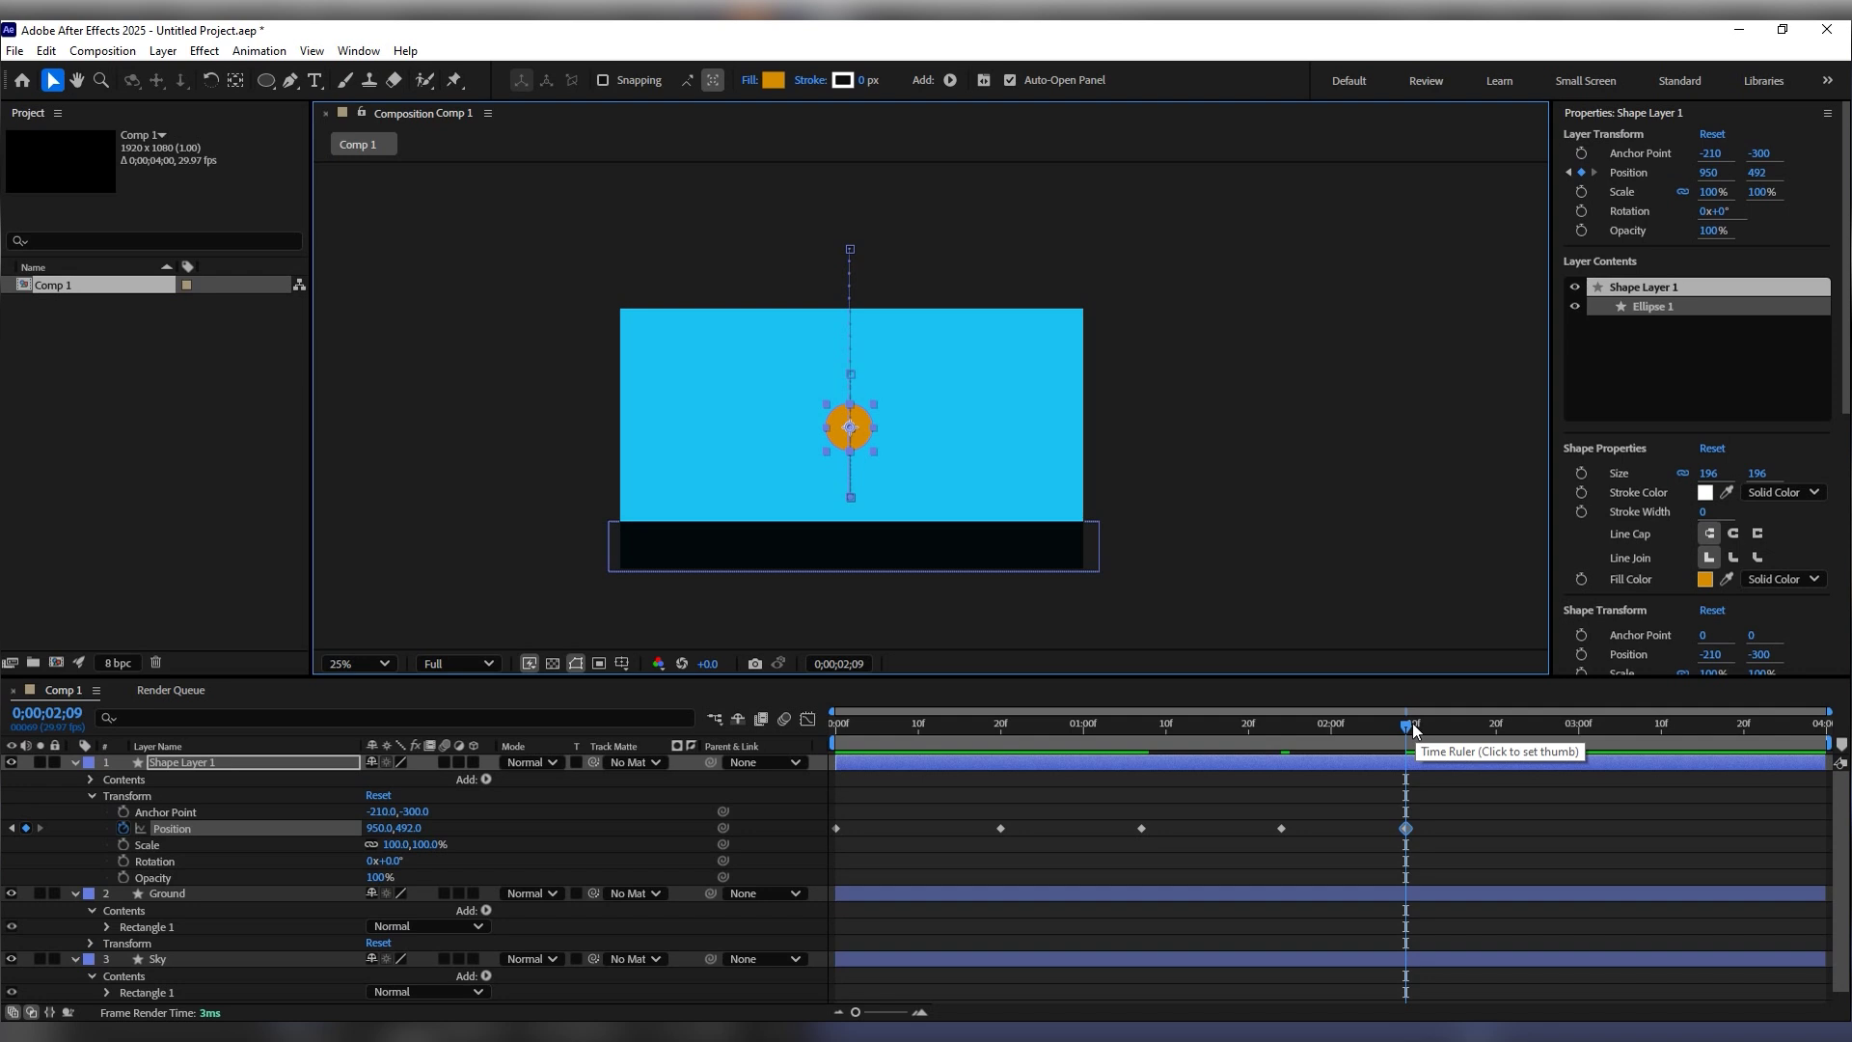
{"action": "left_click_drag", "start_coordinate": [1414, 730], "coordinate": [1545, 730]}
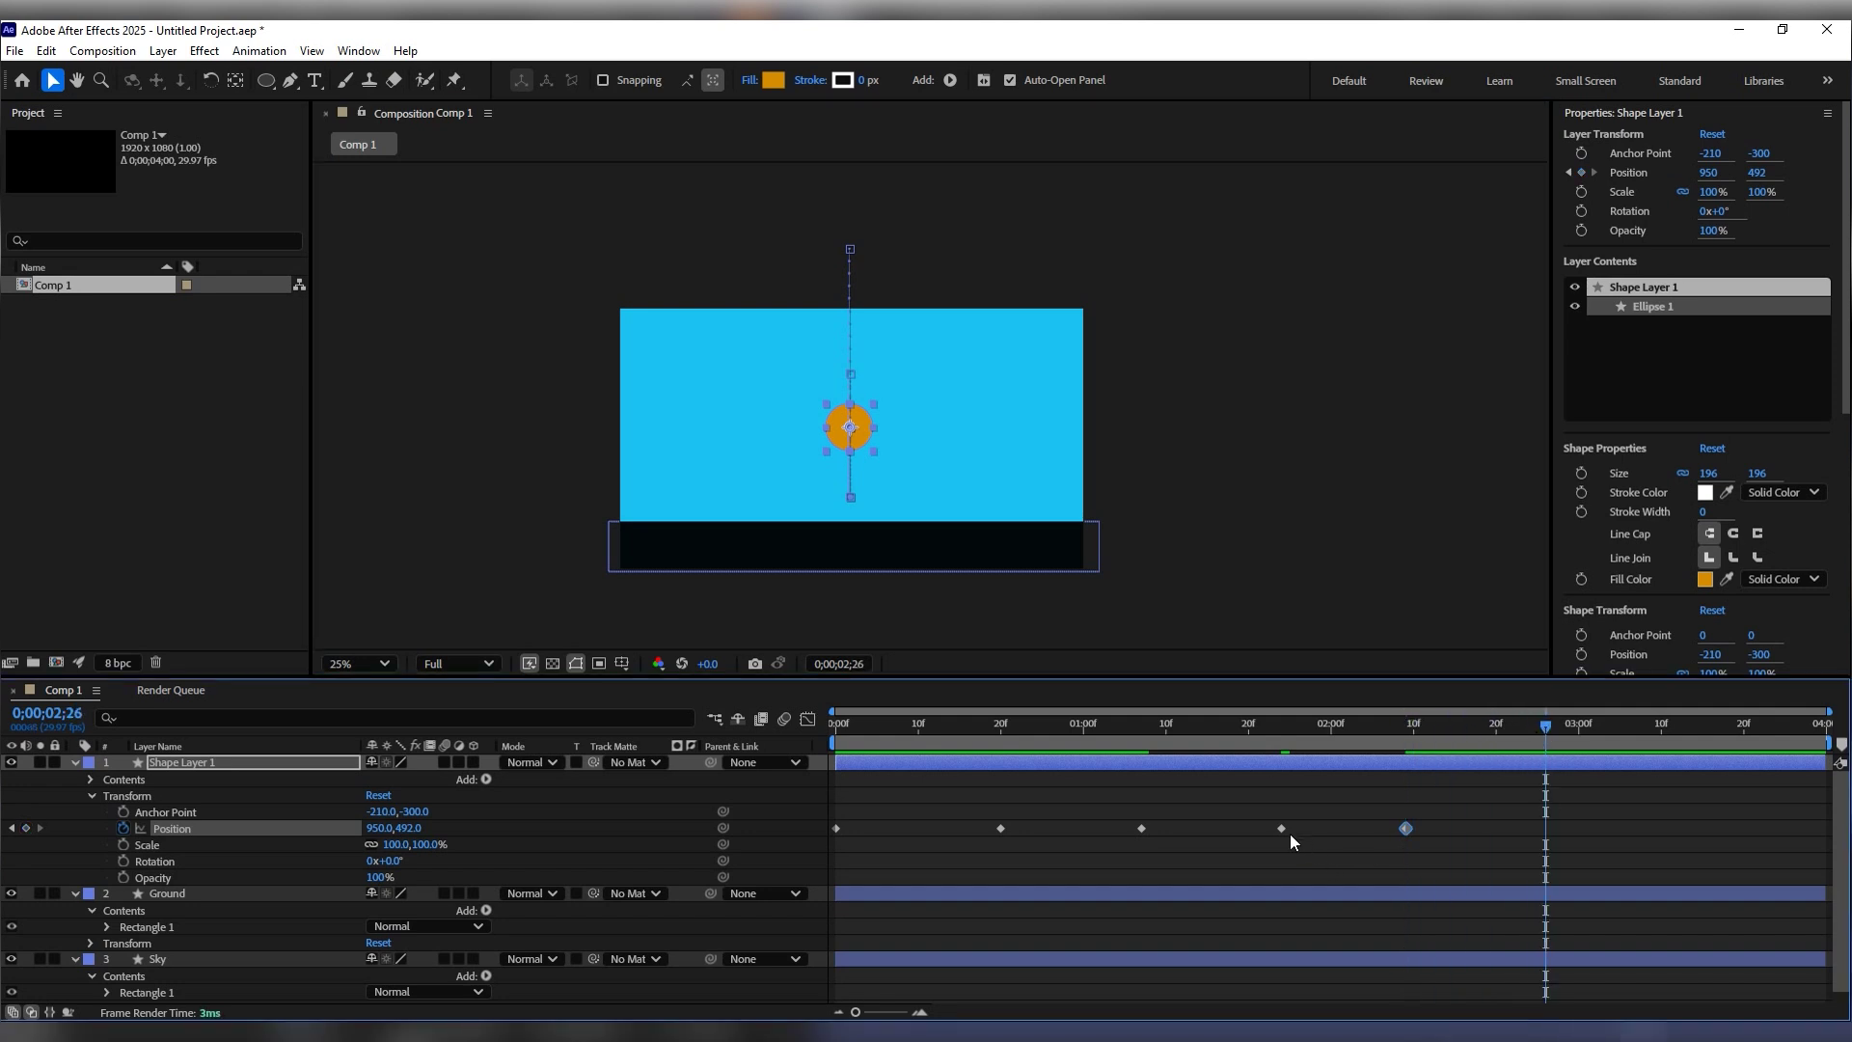
{"action": "left_click", "coordinate": [1281, 828]}
{"action": "key", "text": "ctrl+v"}
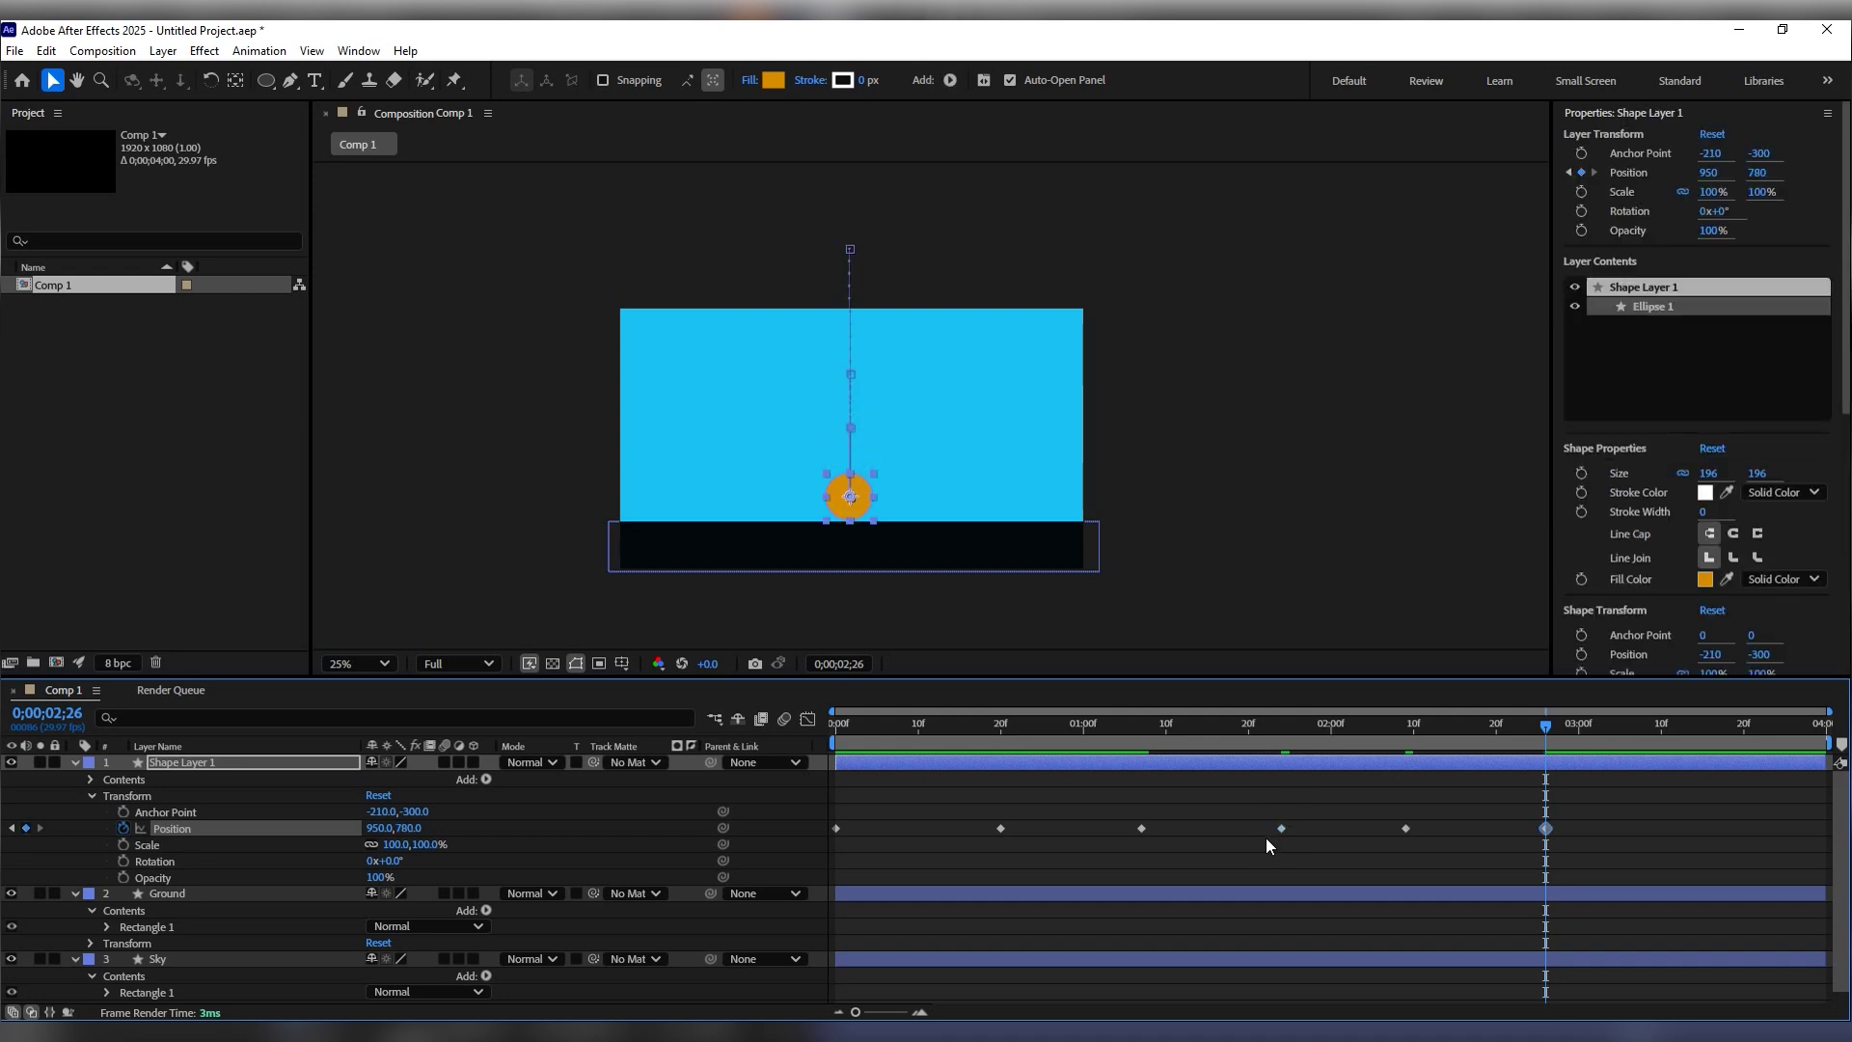
Step: Keyframe the smallest rebound at about 950, 660 at 0;00;03;10, and copy the ground-contact keyframe to 0;00;03;24
{"action": "left_click", "coordinate": [1562, 731]}
{"action": "left_click_drag", "start_coordinate": [1565, 731], "coordinate": [1660, 725]}
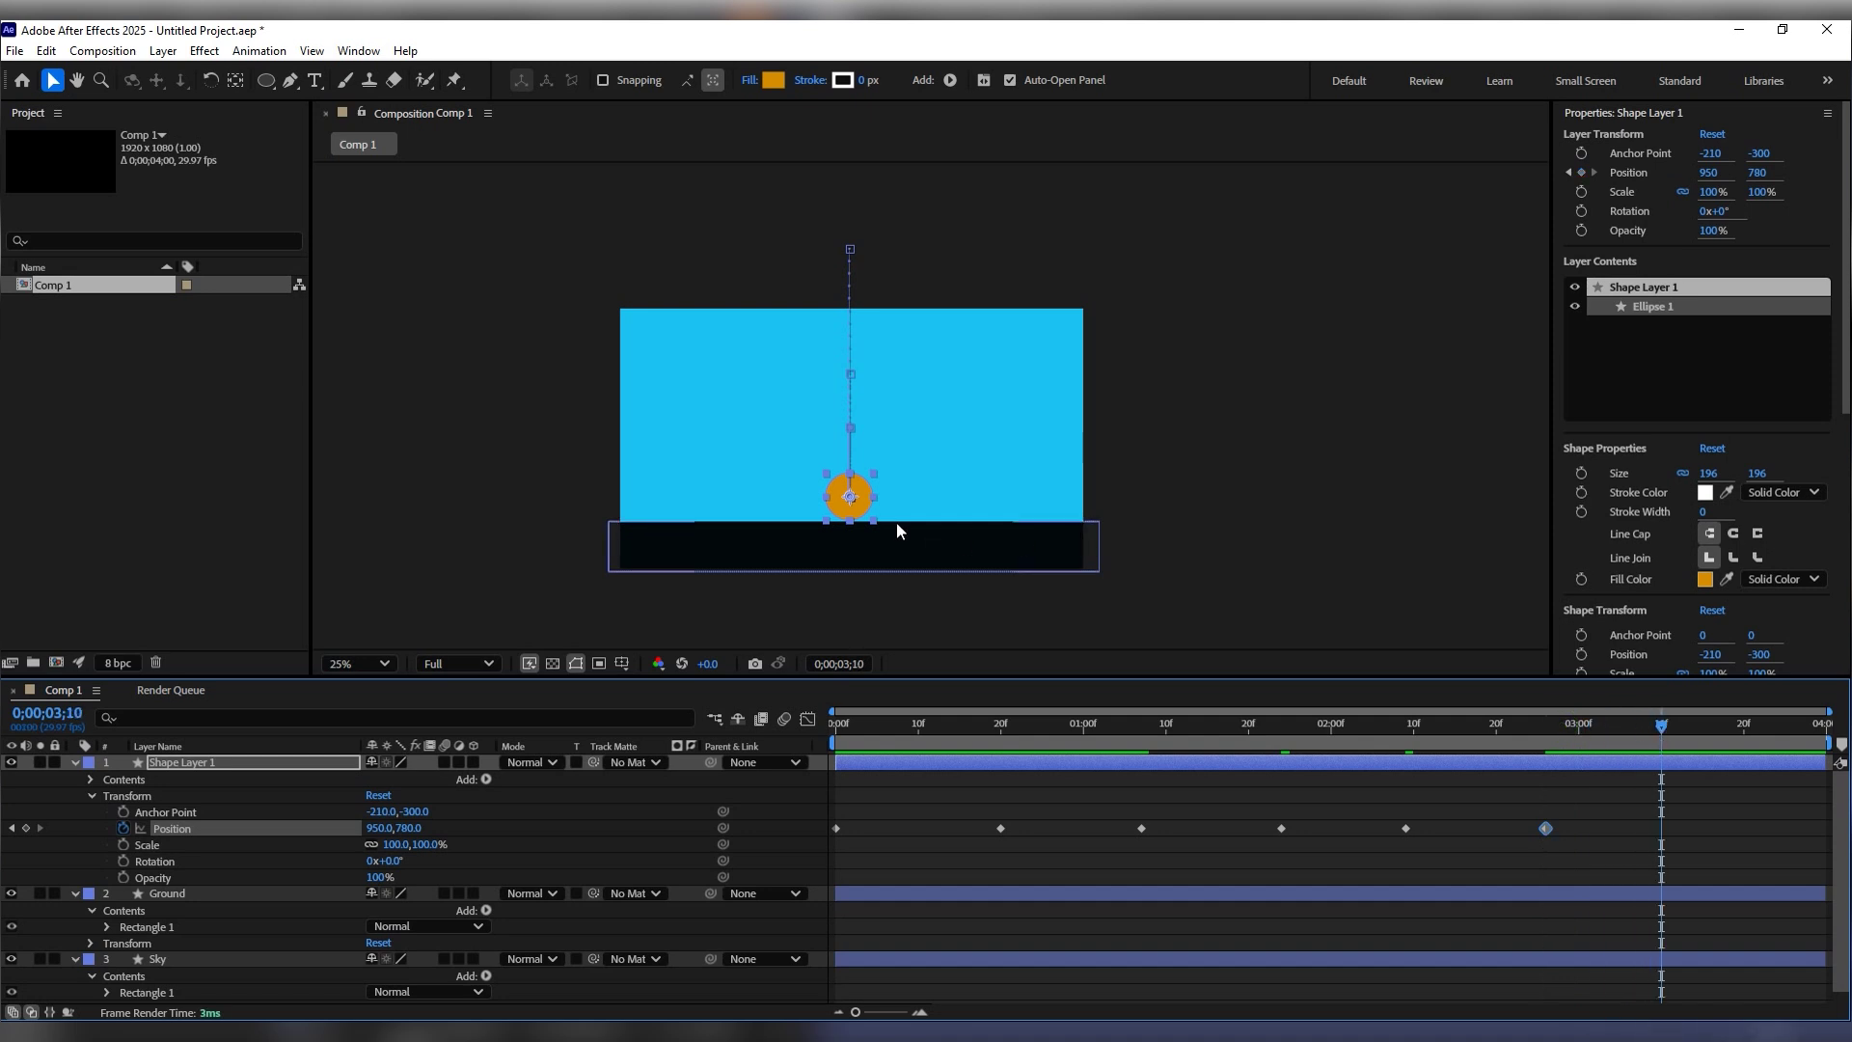
{"action": "left_click_drag", "start_coordinate": [868, 509], "coordinate": [863, 473]}
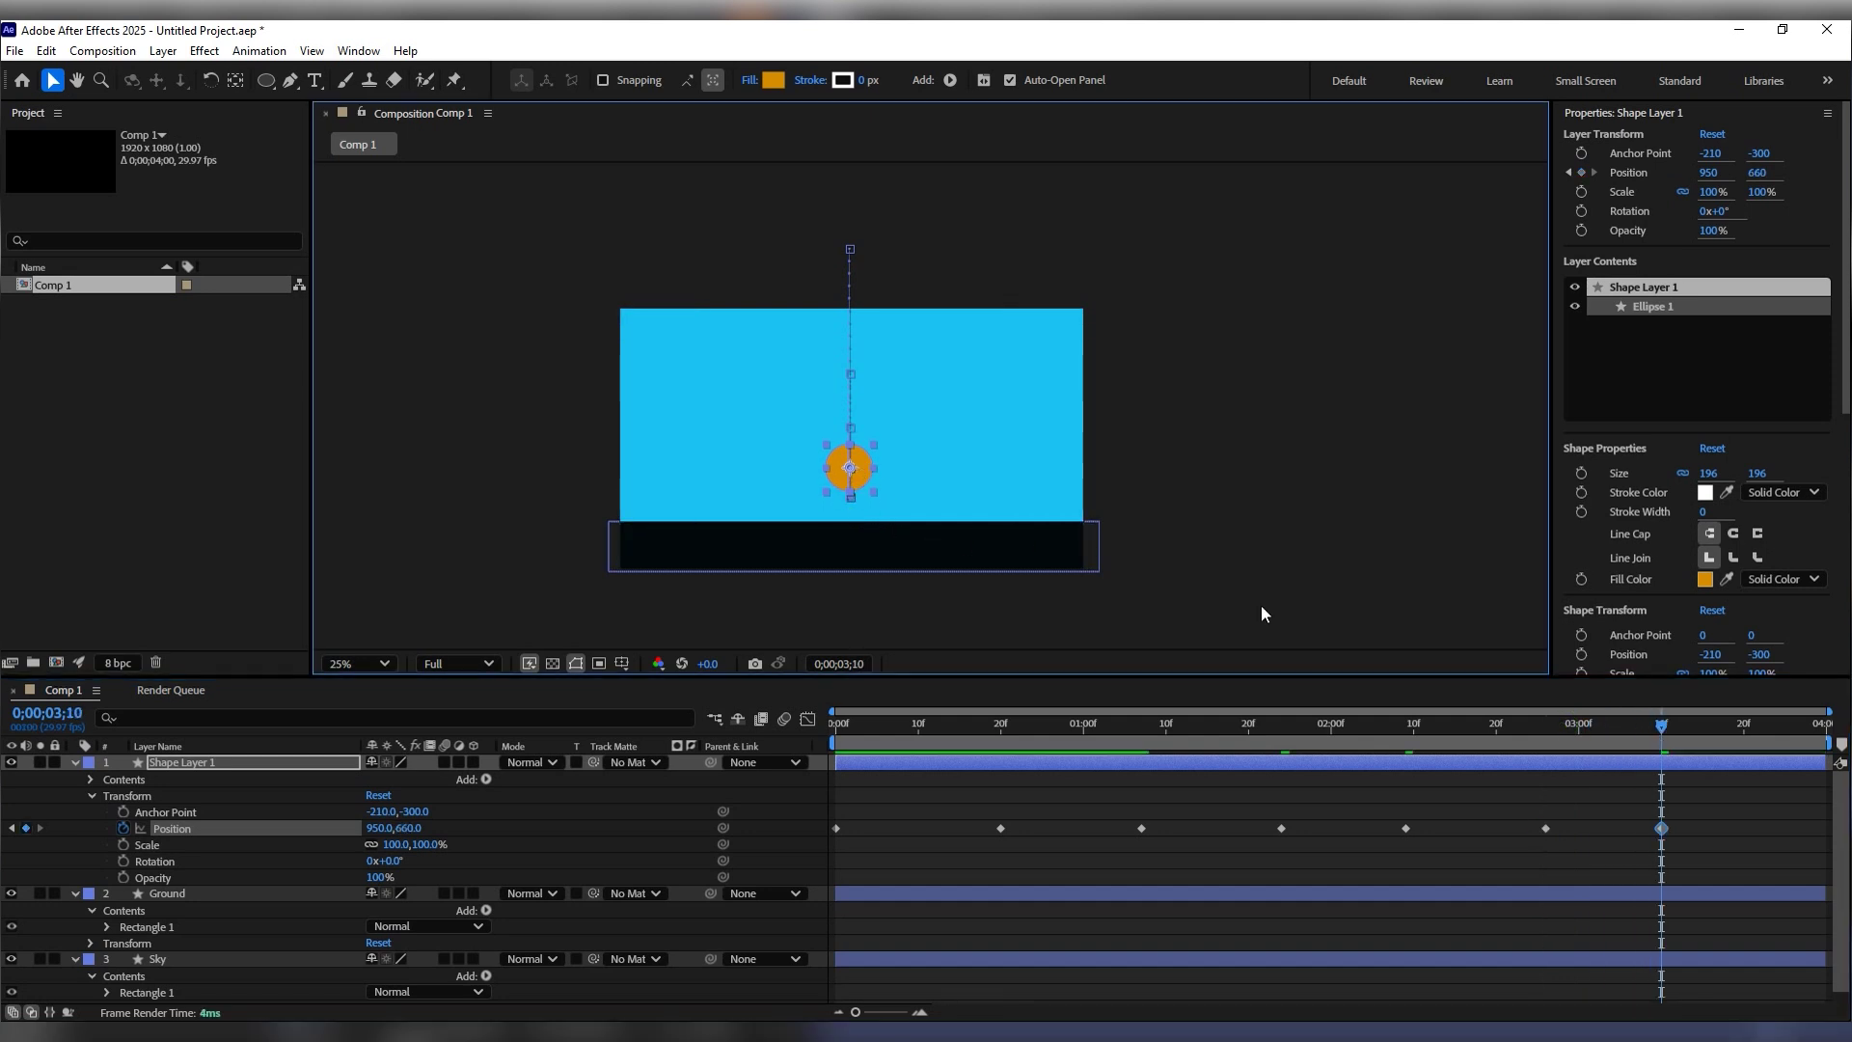
{"action": "left_click_drag", "start_coordinate": [1709, 721], "coordinate": [1775, 715]}
{"action": "left_click_drag", "start_coordinate": [1605, 772], "coordinate": [1524, 841]}
{"action": "key", "text": "ctrl+c"}
{"action": "key", "text": "ctrl+v"}
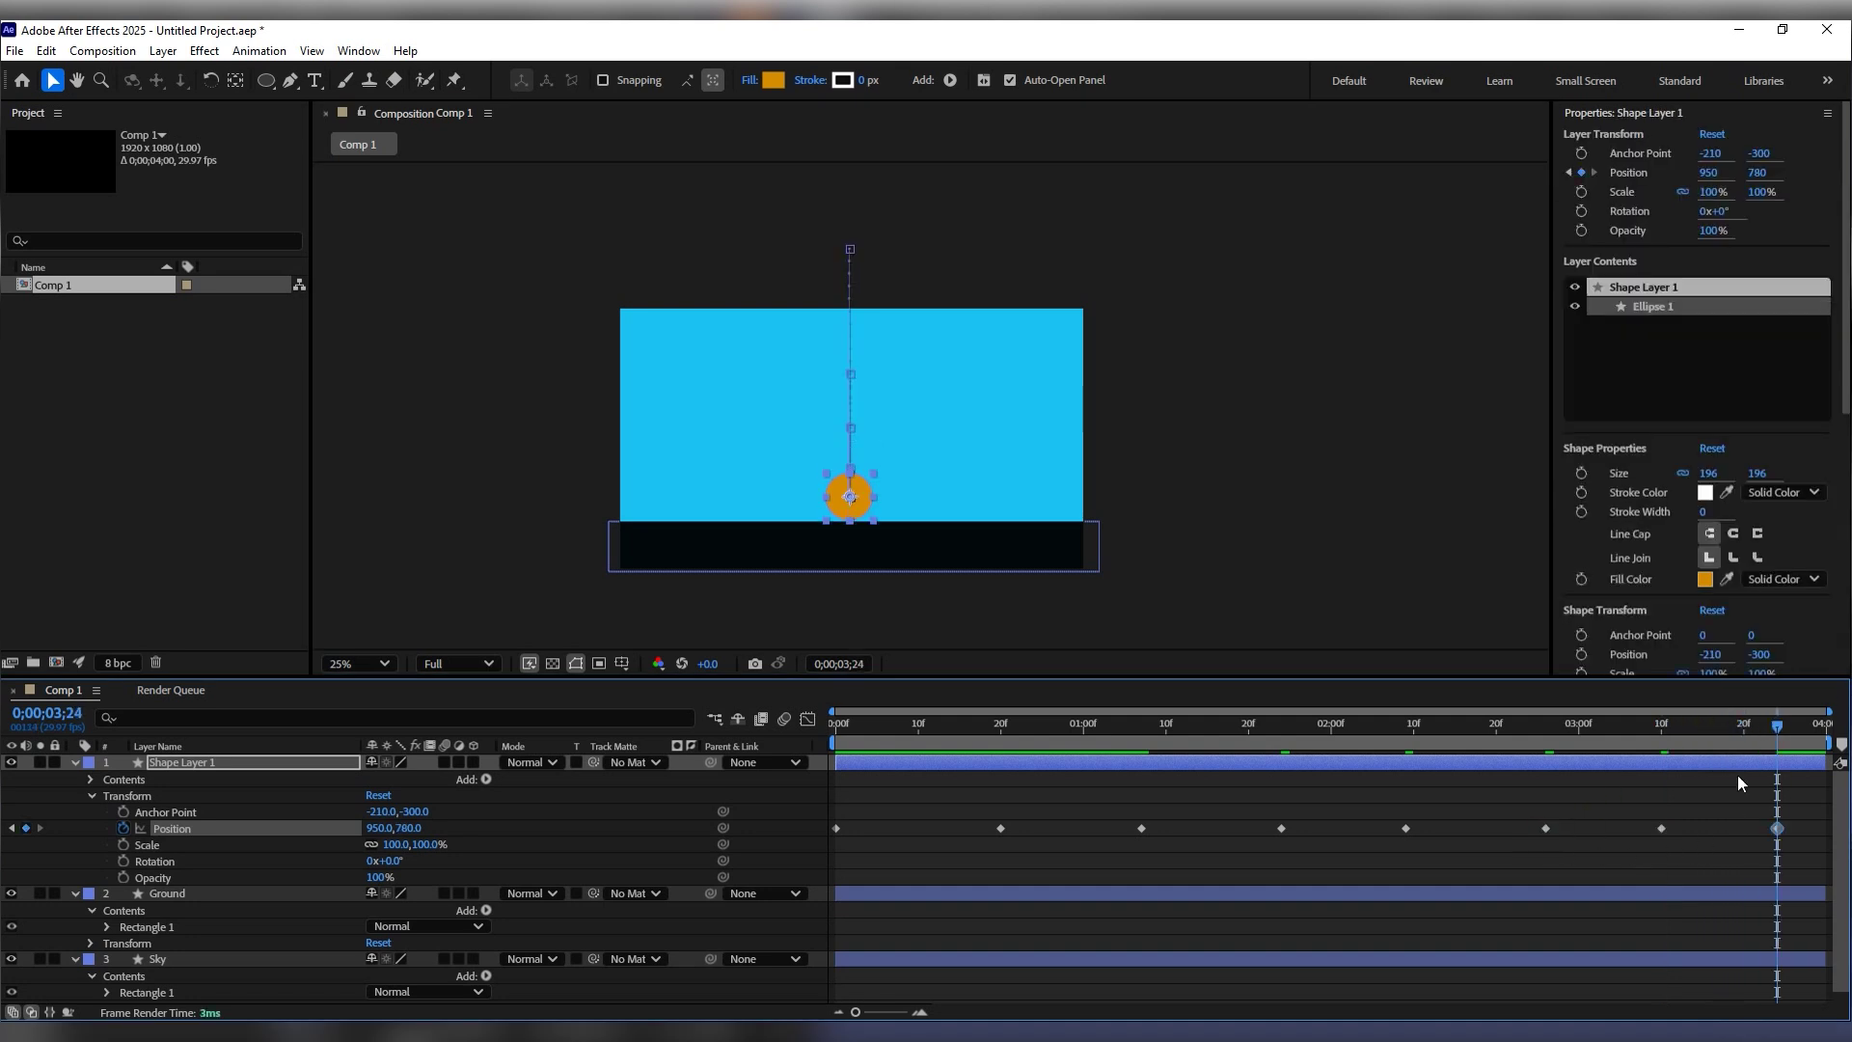
Step: Preview the bounce from the start, fit the composition to the viewer and preview it again
{"action": "key", "text": "Home"}
{"action": "key", "text": "space"}
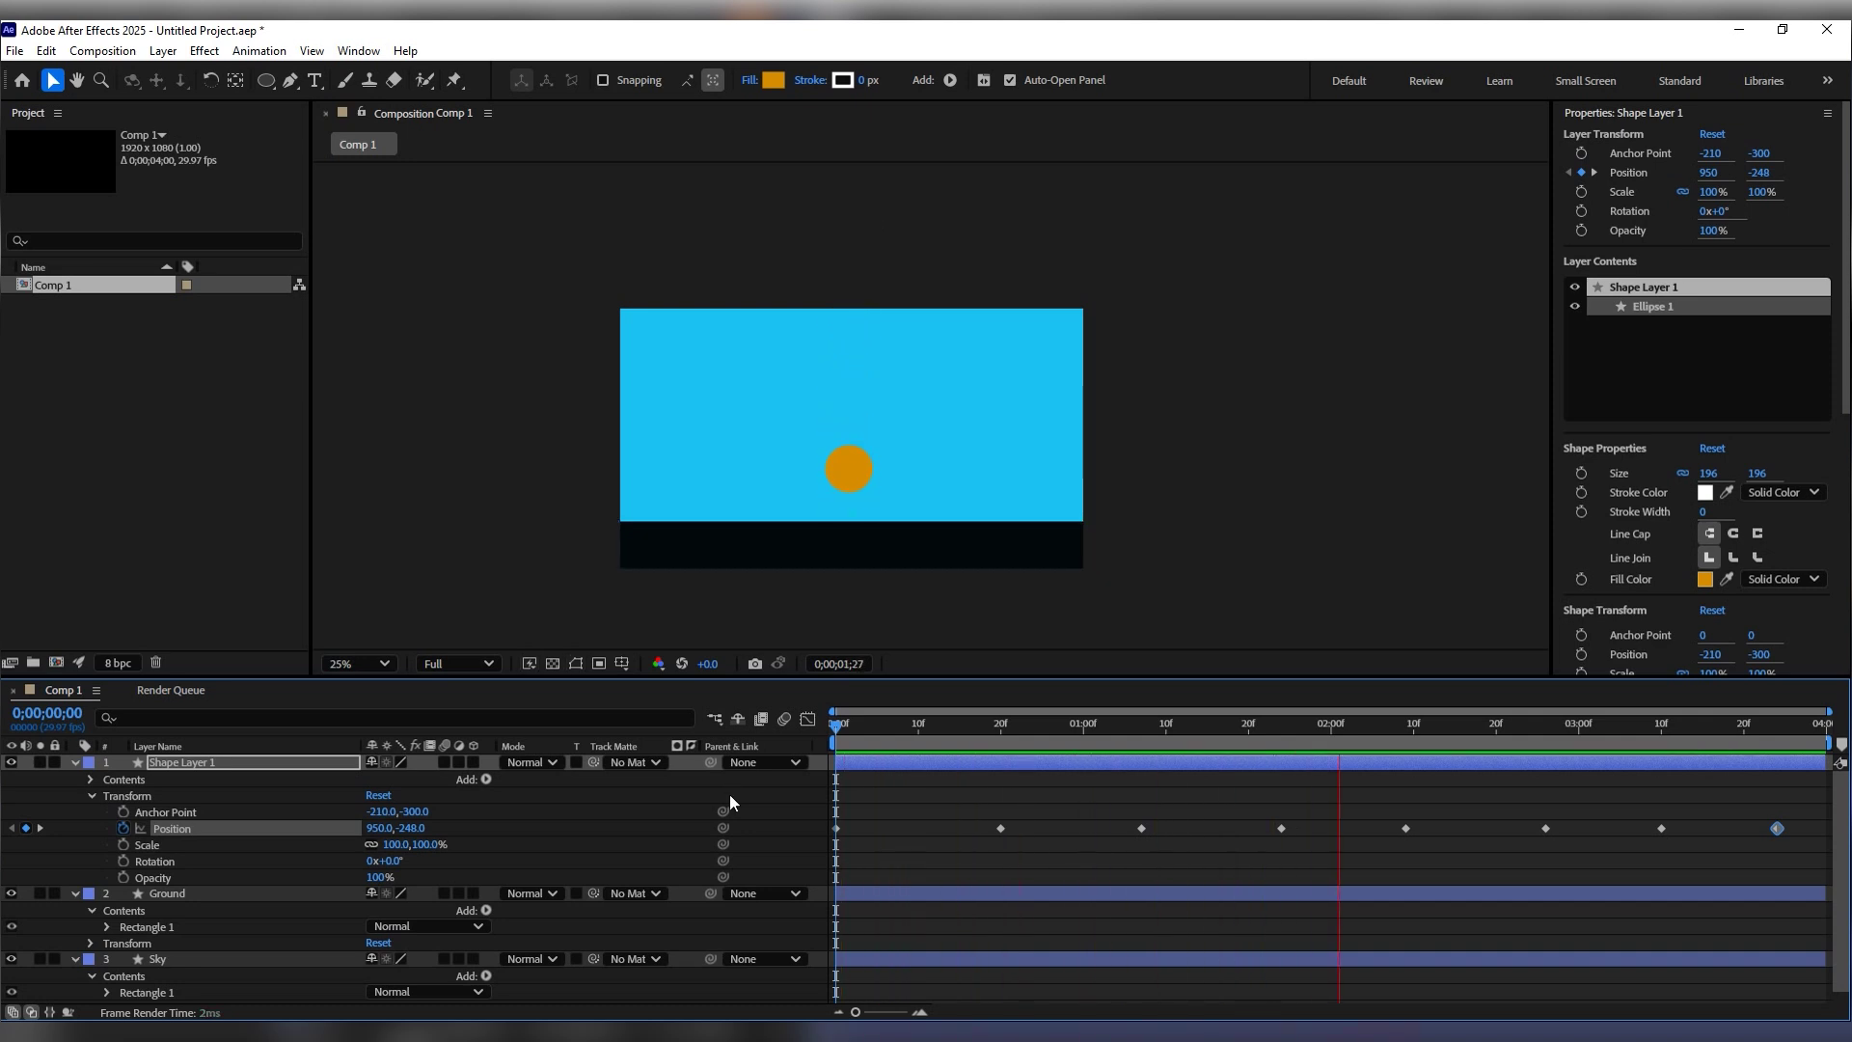
{"action": "key", "text": "space"}
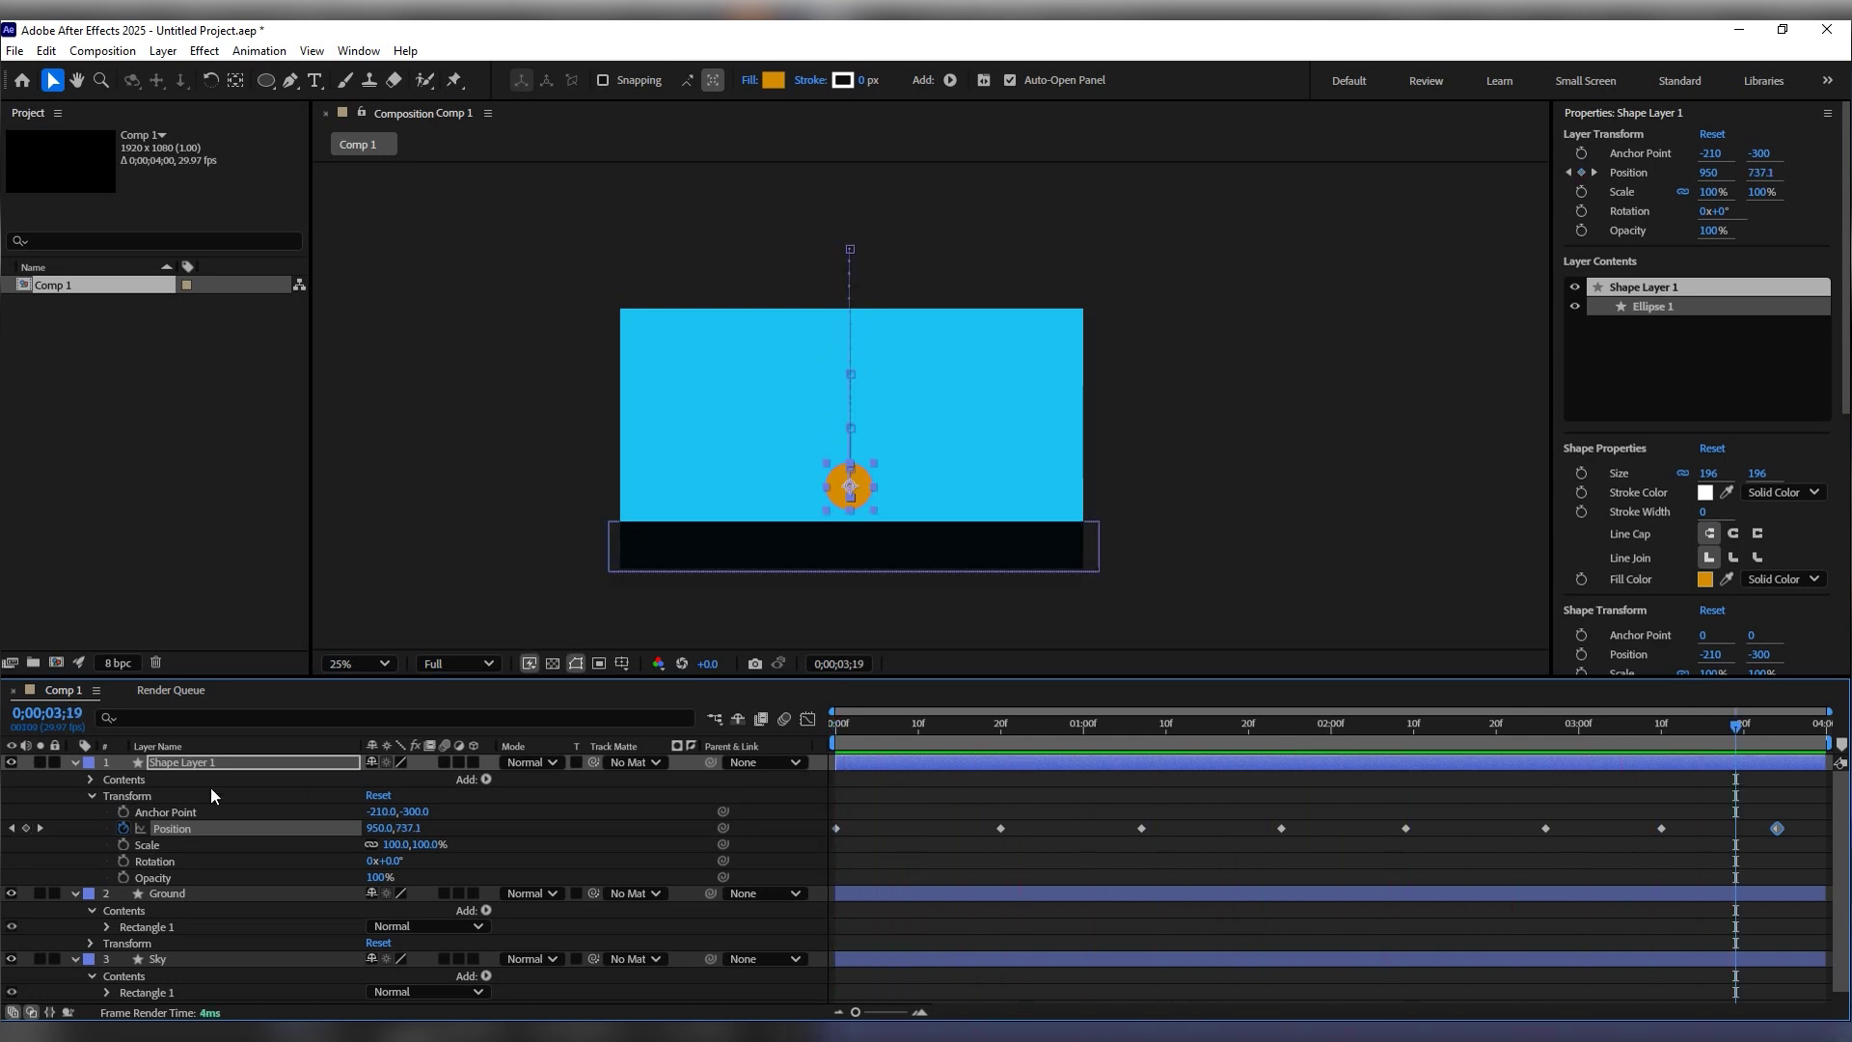
{"action": "left_click", "coordinate": [371, 674]}
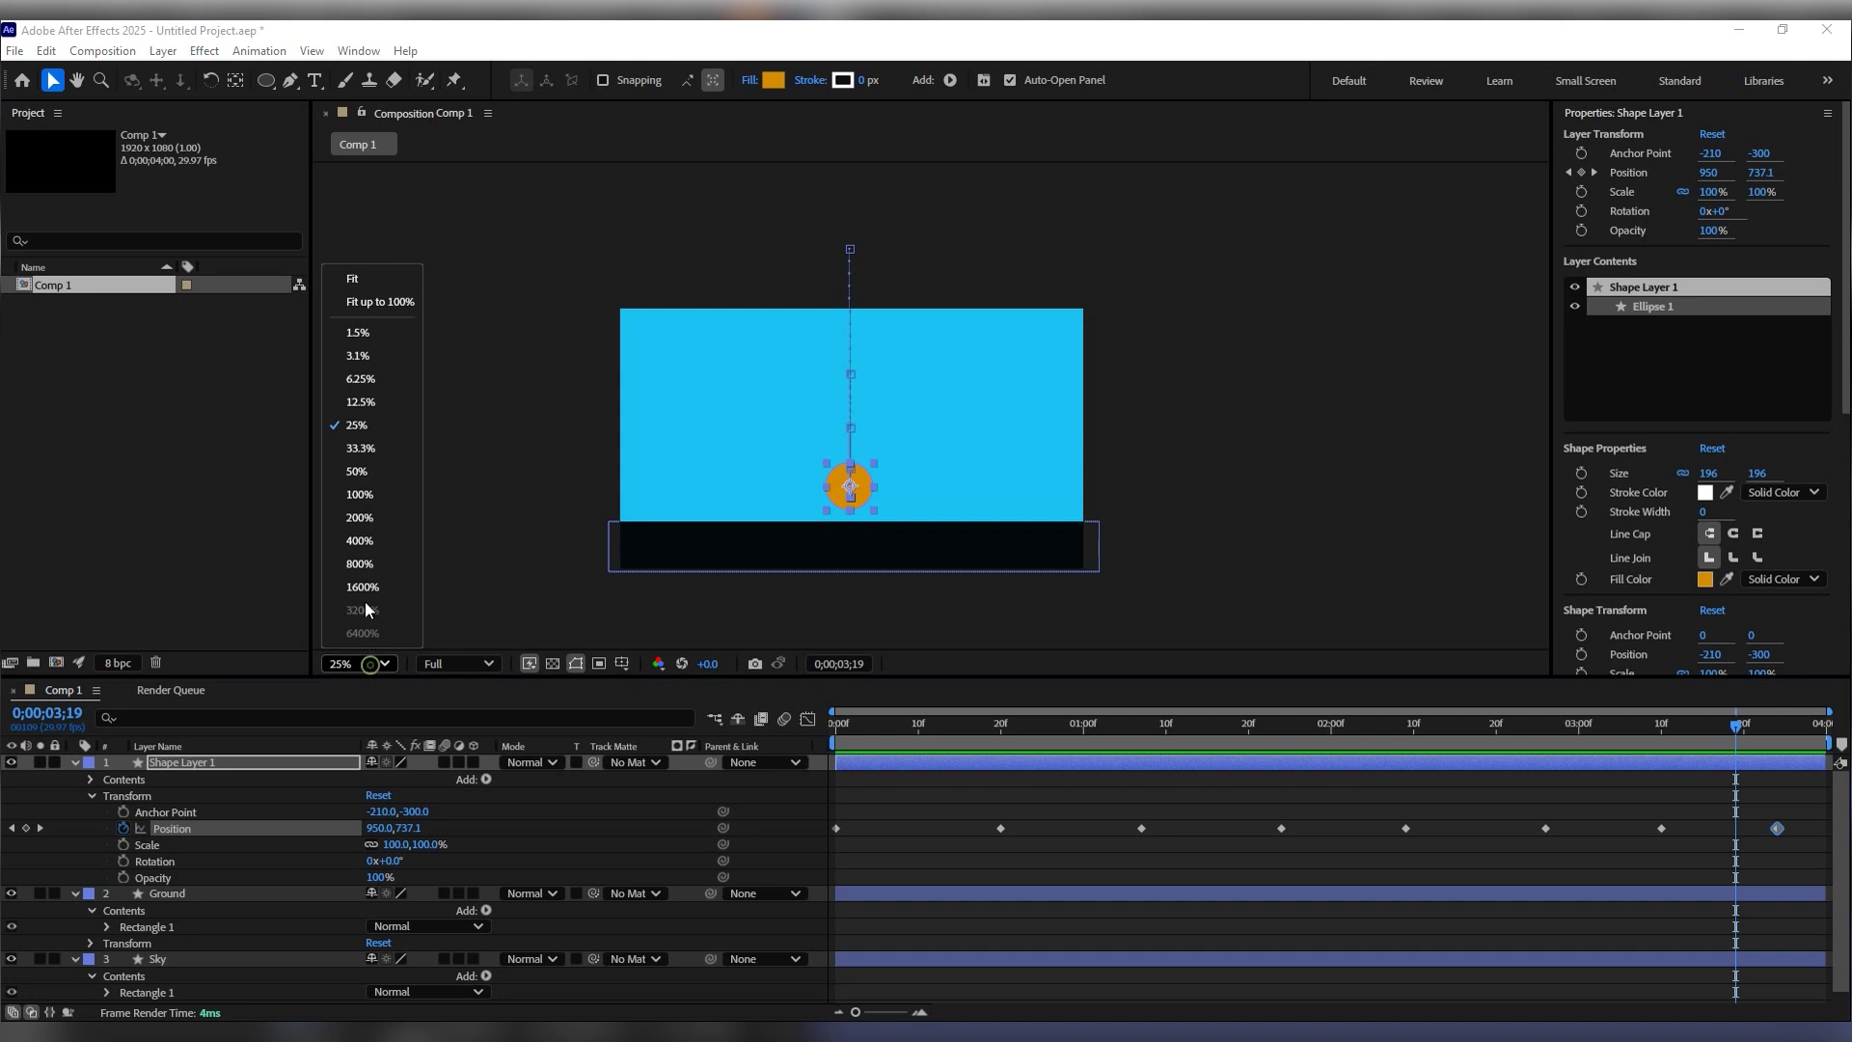
{"action": "left_click", "coordinate": [364, 277]}
{"action": "left_click", "coordinate": [1295, 784]}
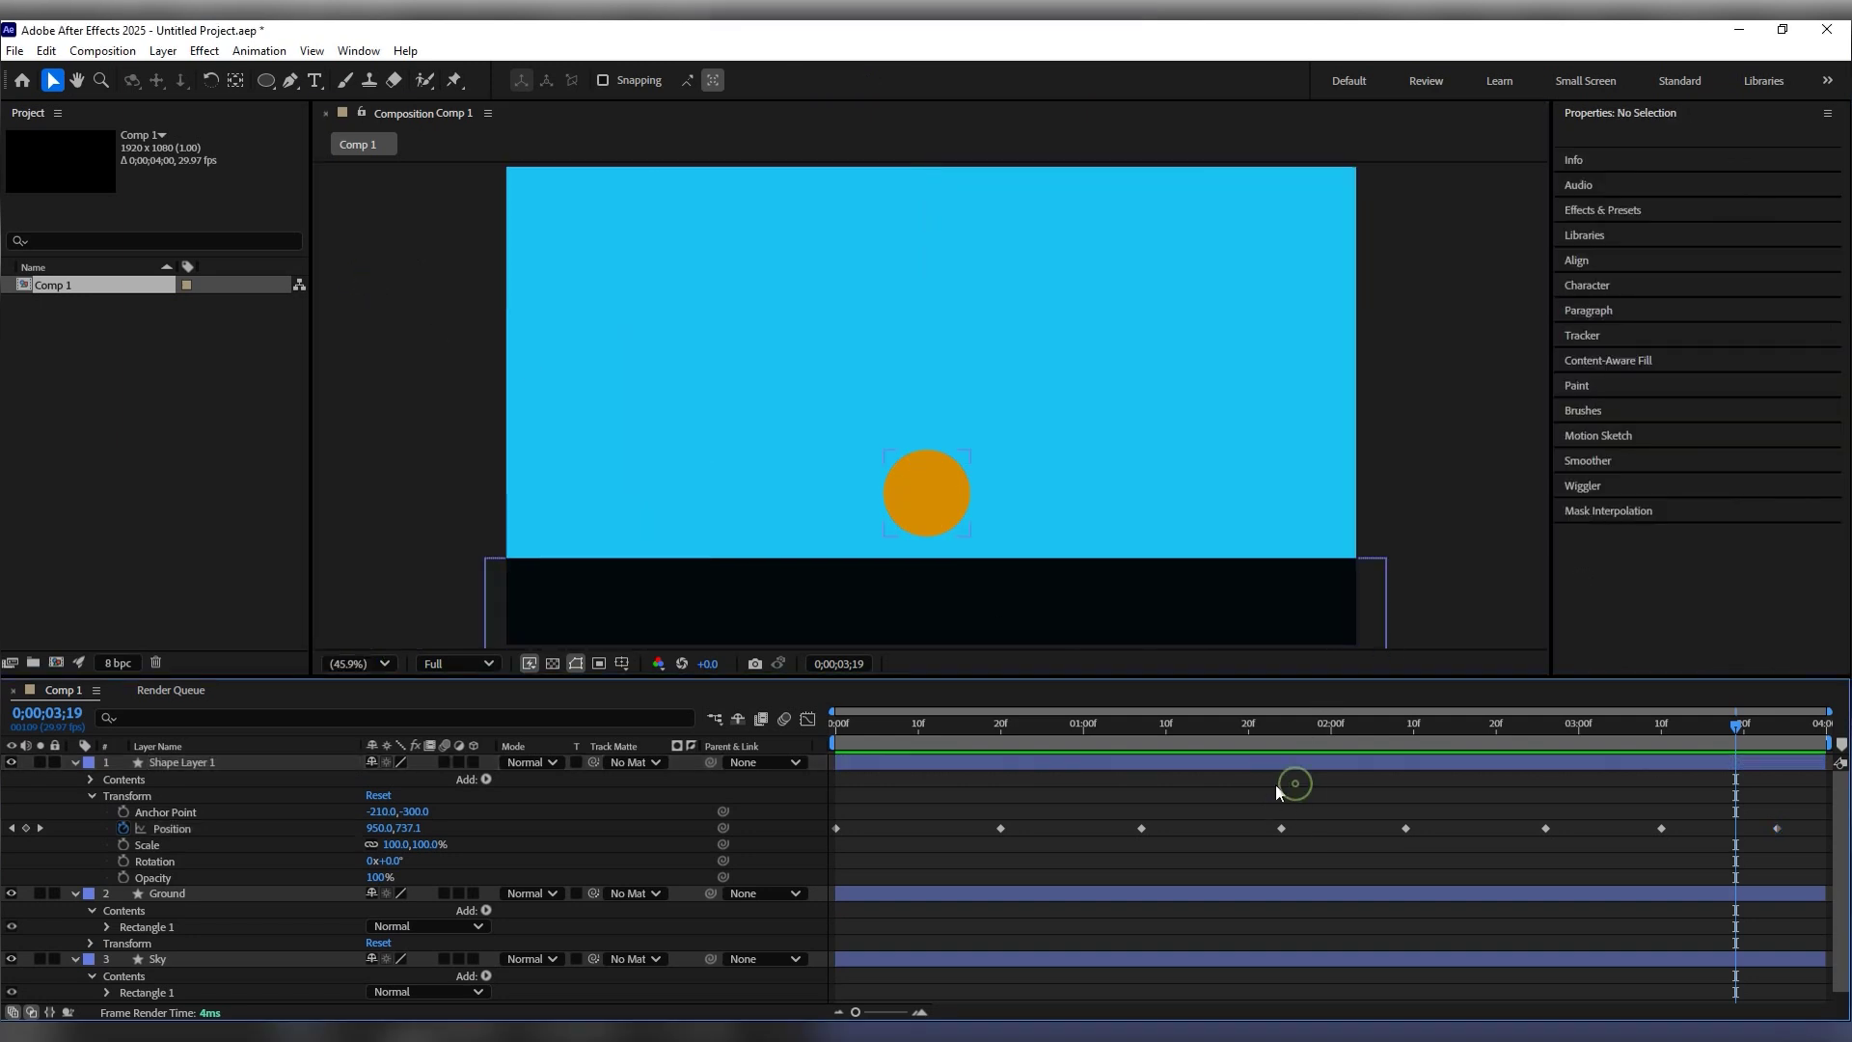
{"action": "left_click_drag", "start_coordinate": [1123, 737], "coordinate": [796, 735]}
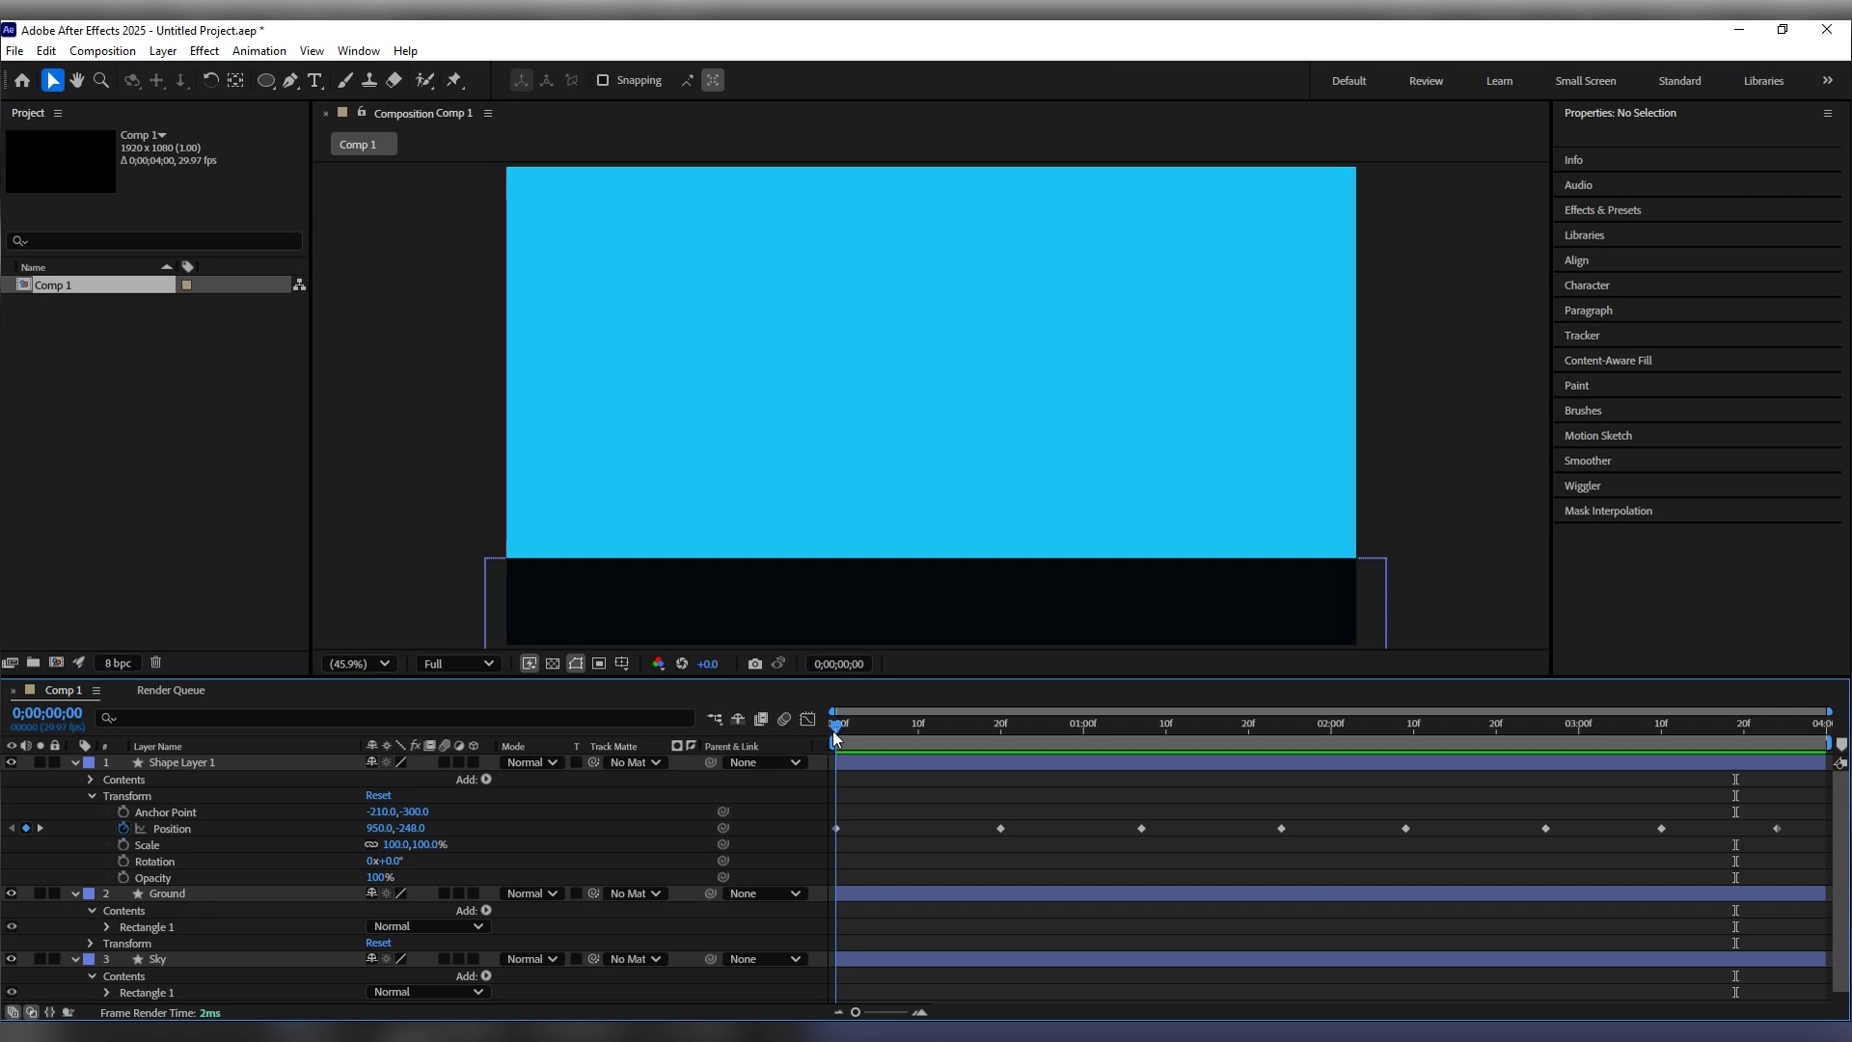
{"action": "key", "text": "space"}
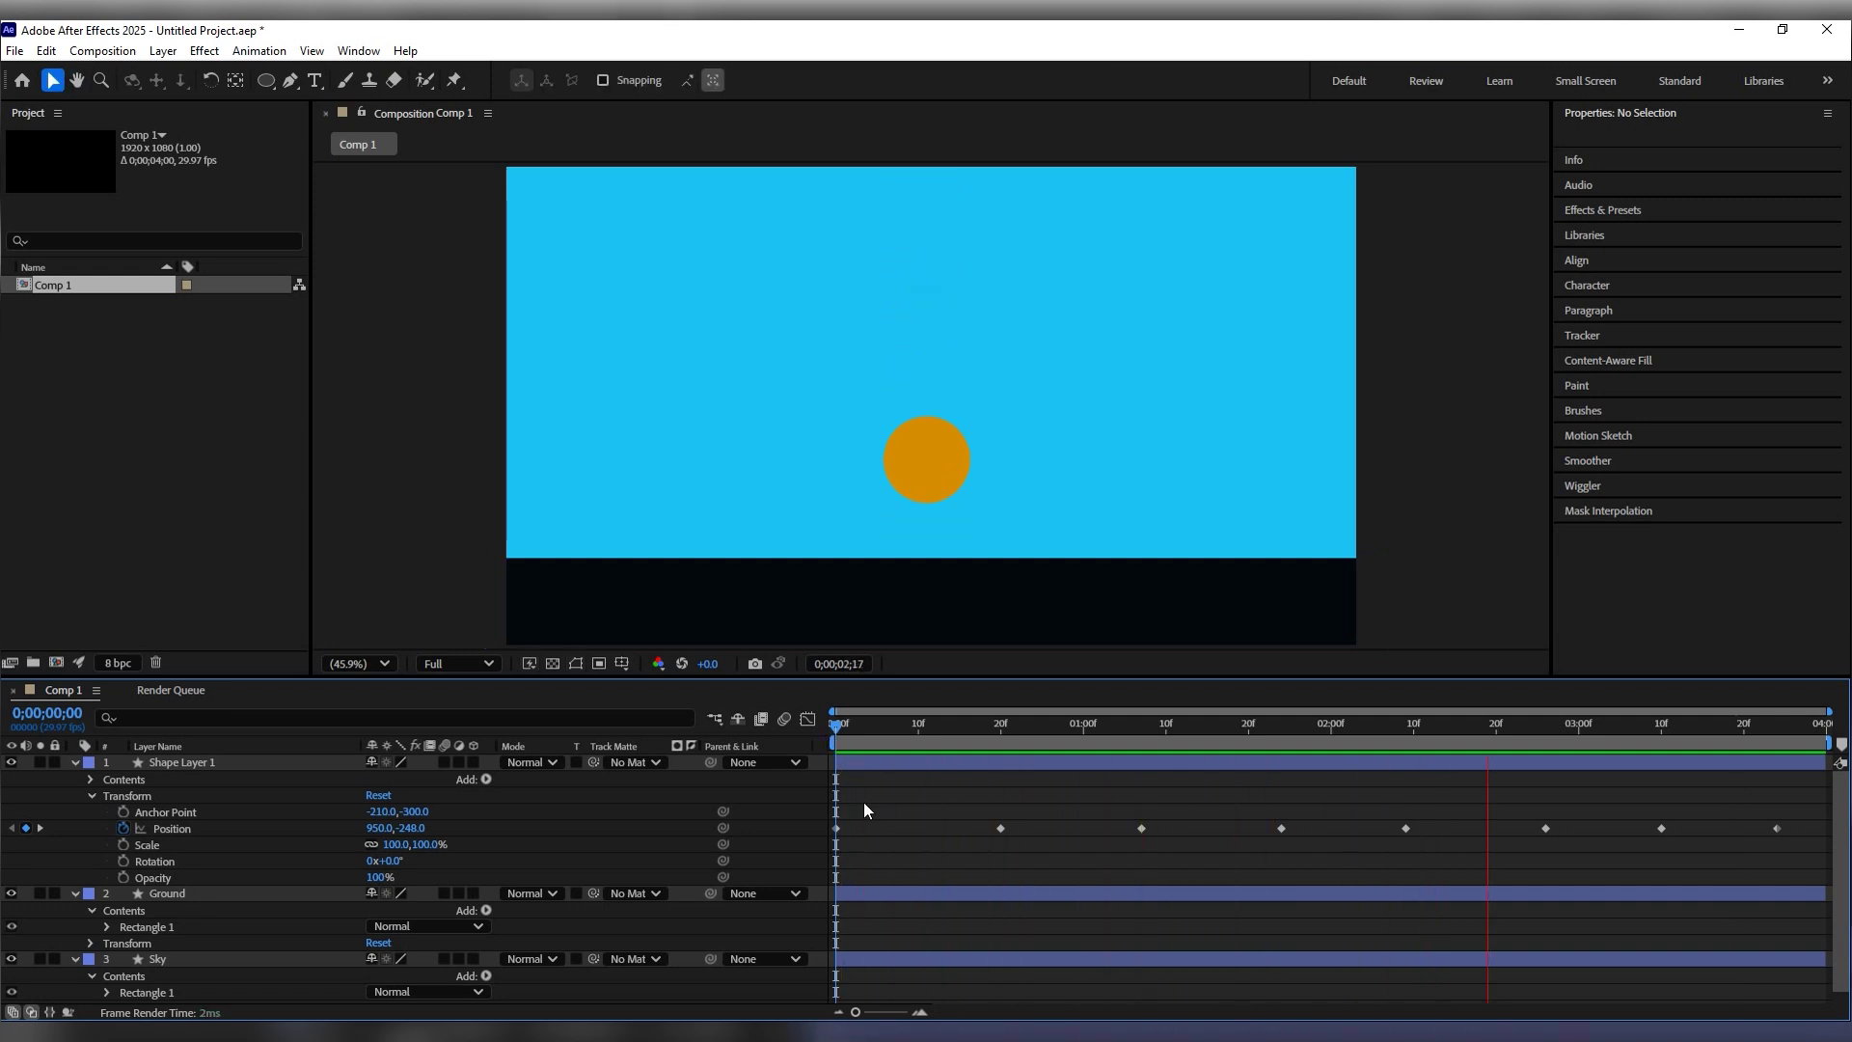
{"action": "key", "text": "space"}
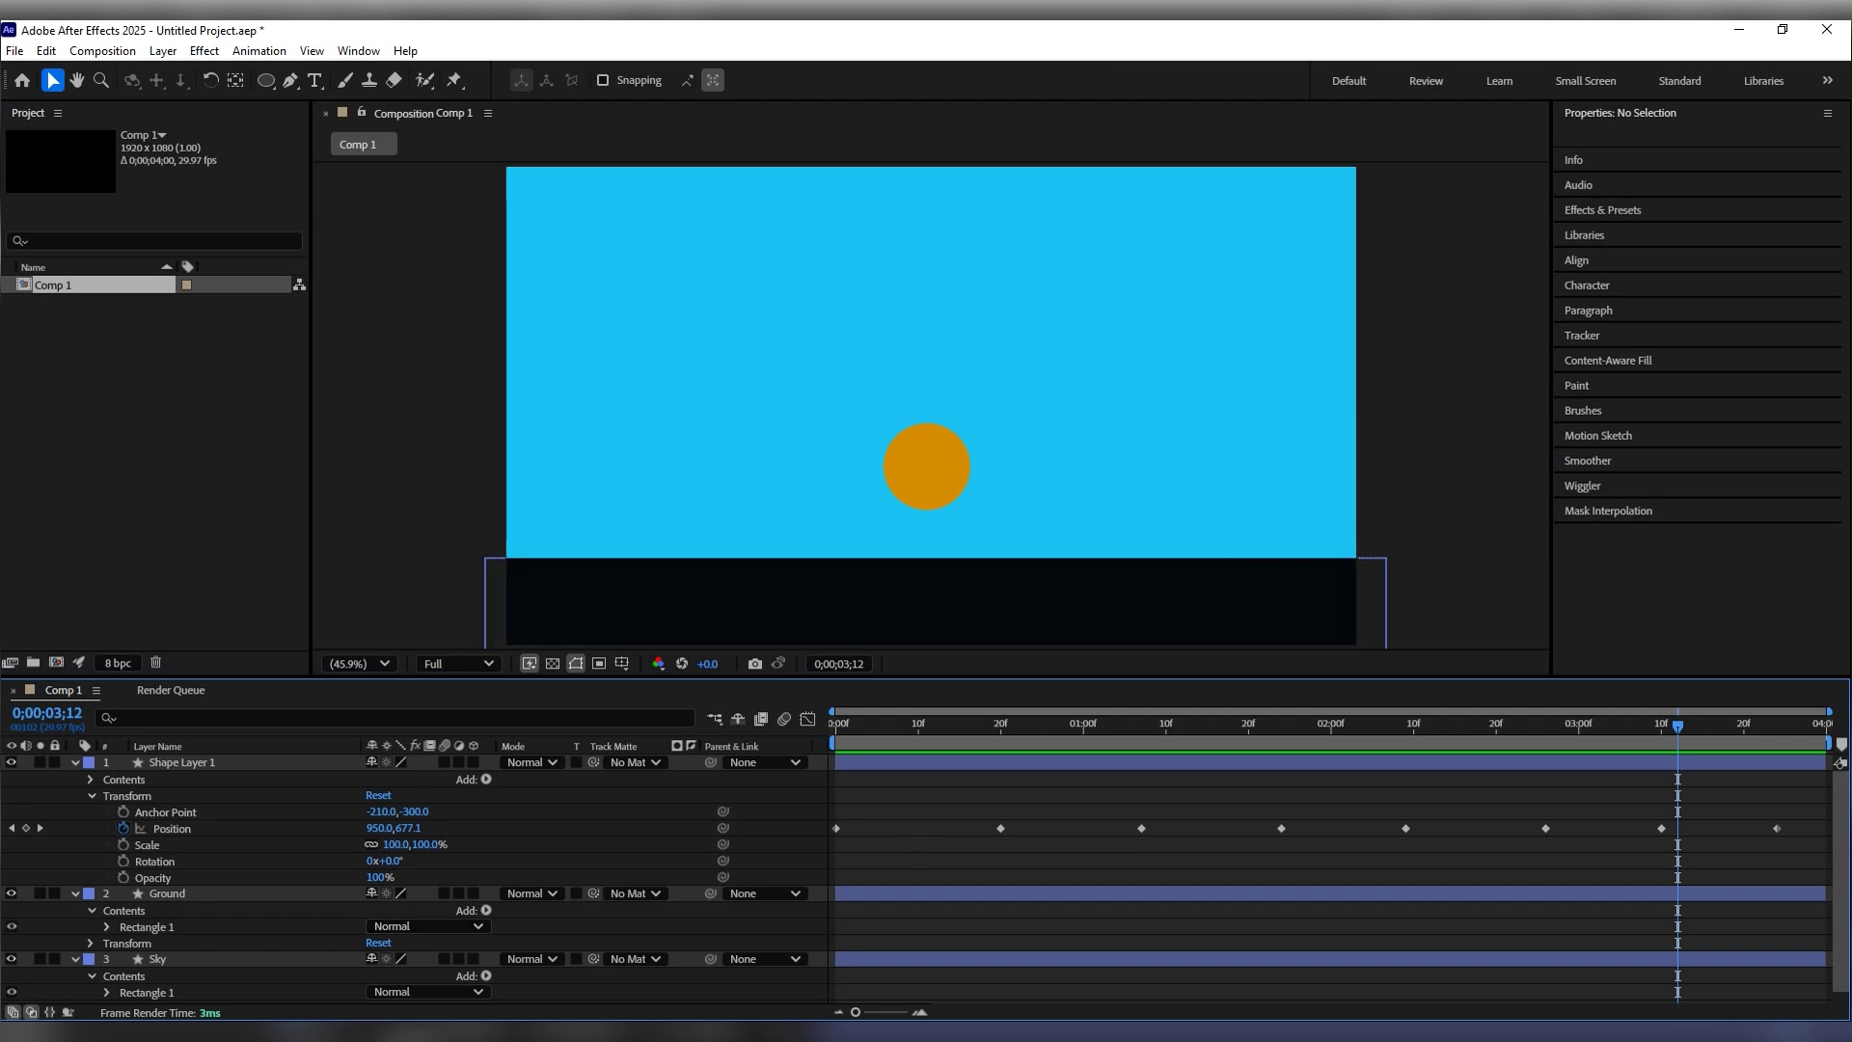
Step: Apply Easy Ease to all of the ball's position keyframes
{"action": "mouse_move", "coordinate": [798, 801]}
{"action": "left_mouse_down"}
{"action": "mouse_move", "coordinate": [1721, 826]}
{"action": "mouse_move", "coordinate": [1823, 849]}
{"action": "left_mouse_up"}
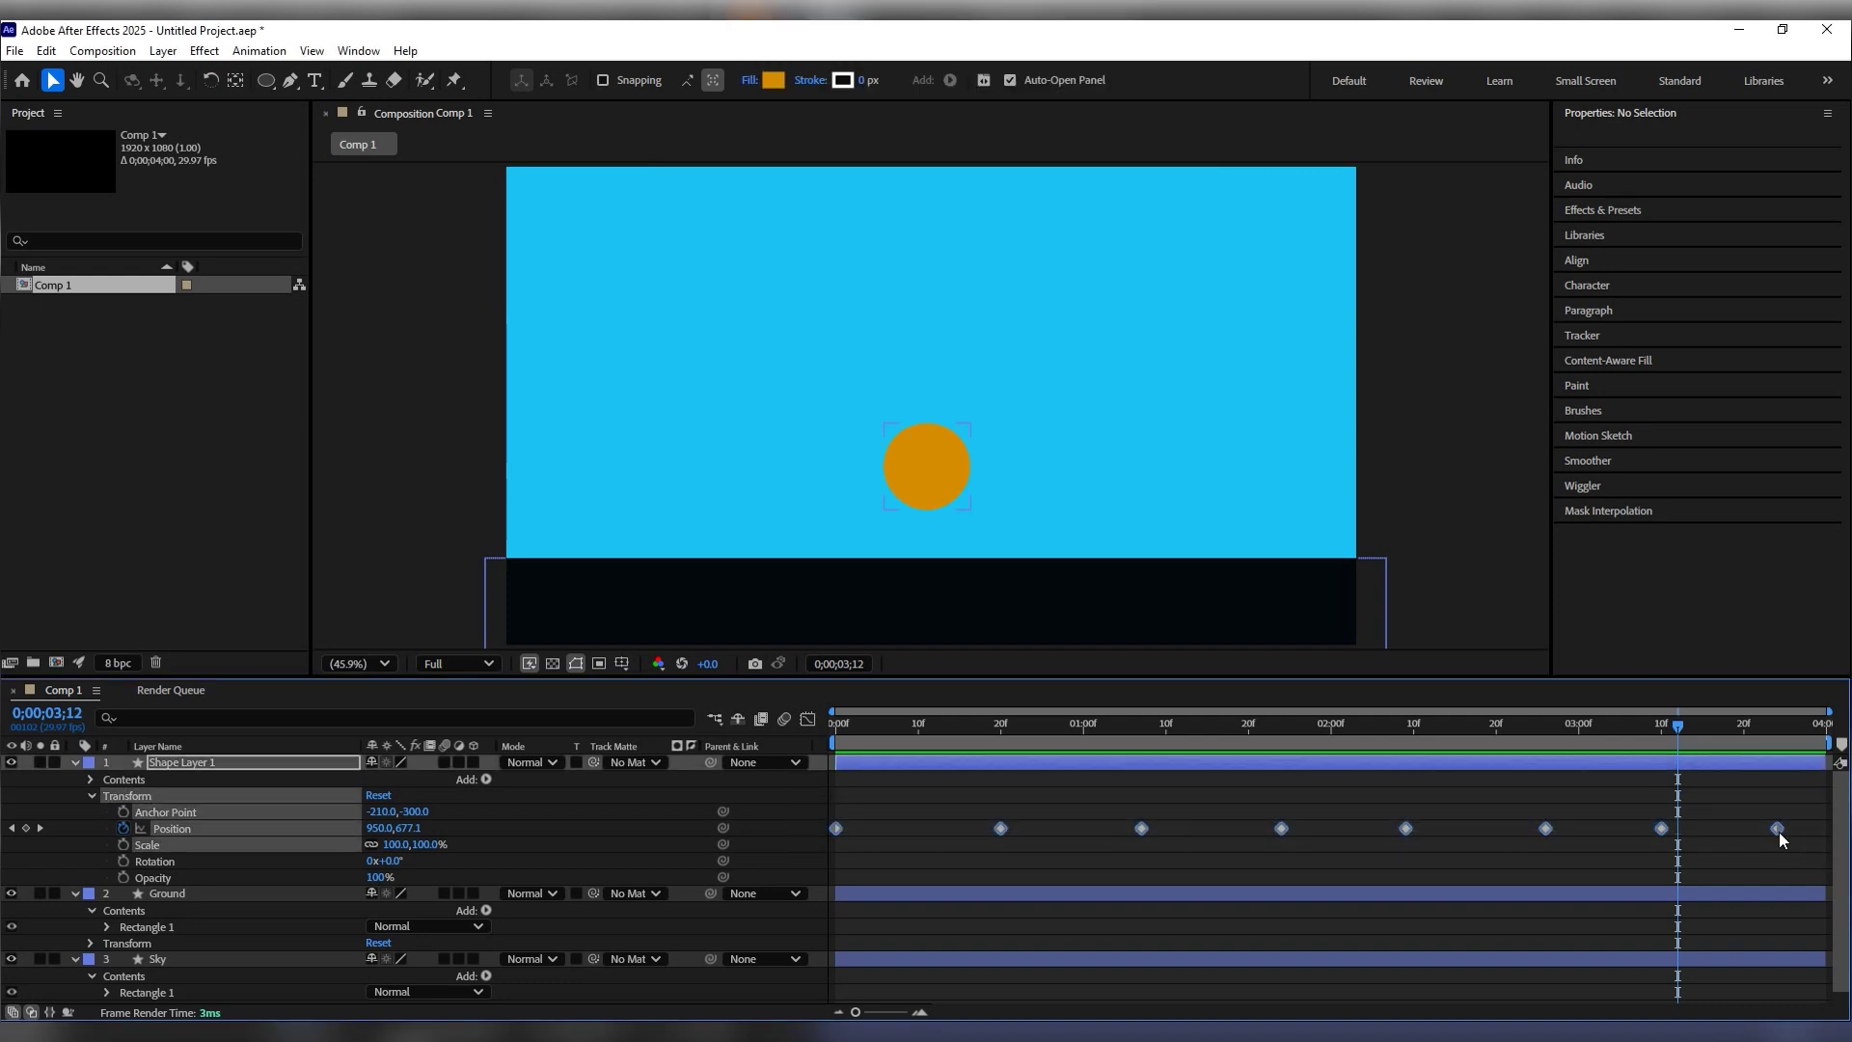
{"action": "right_click", "coordinate": [1286, 829]}
{"action": "mouse_move", "coordinate": [1355, 813]}
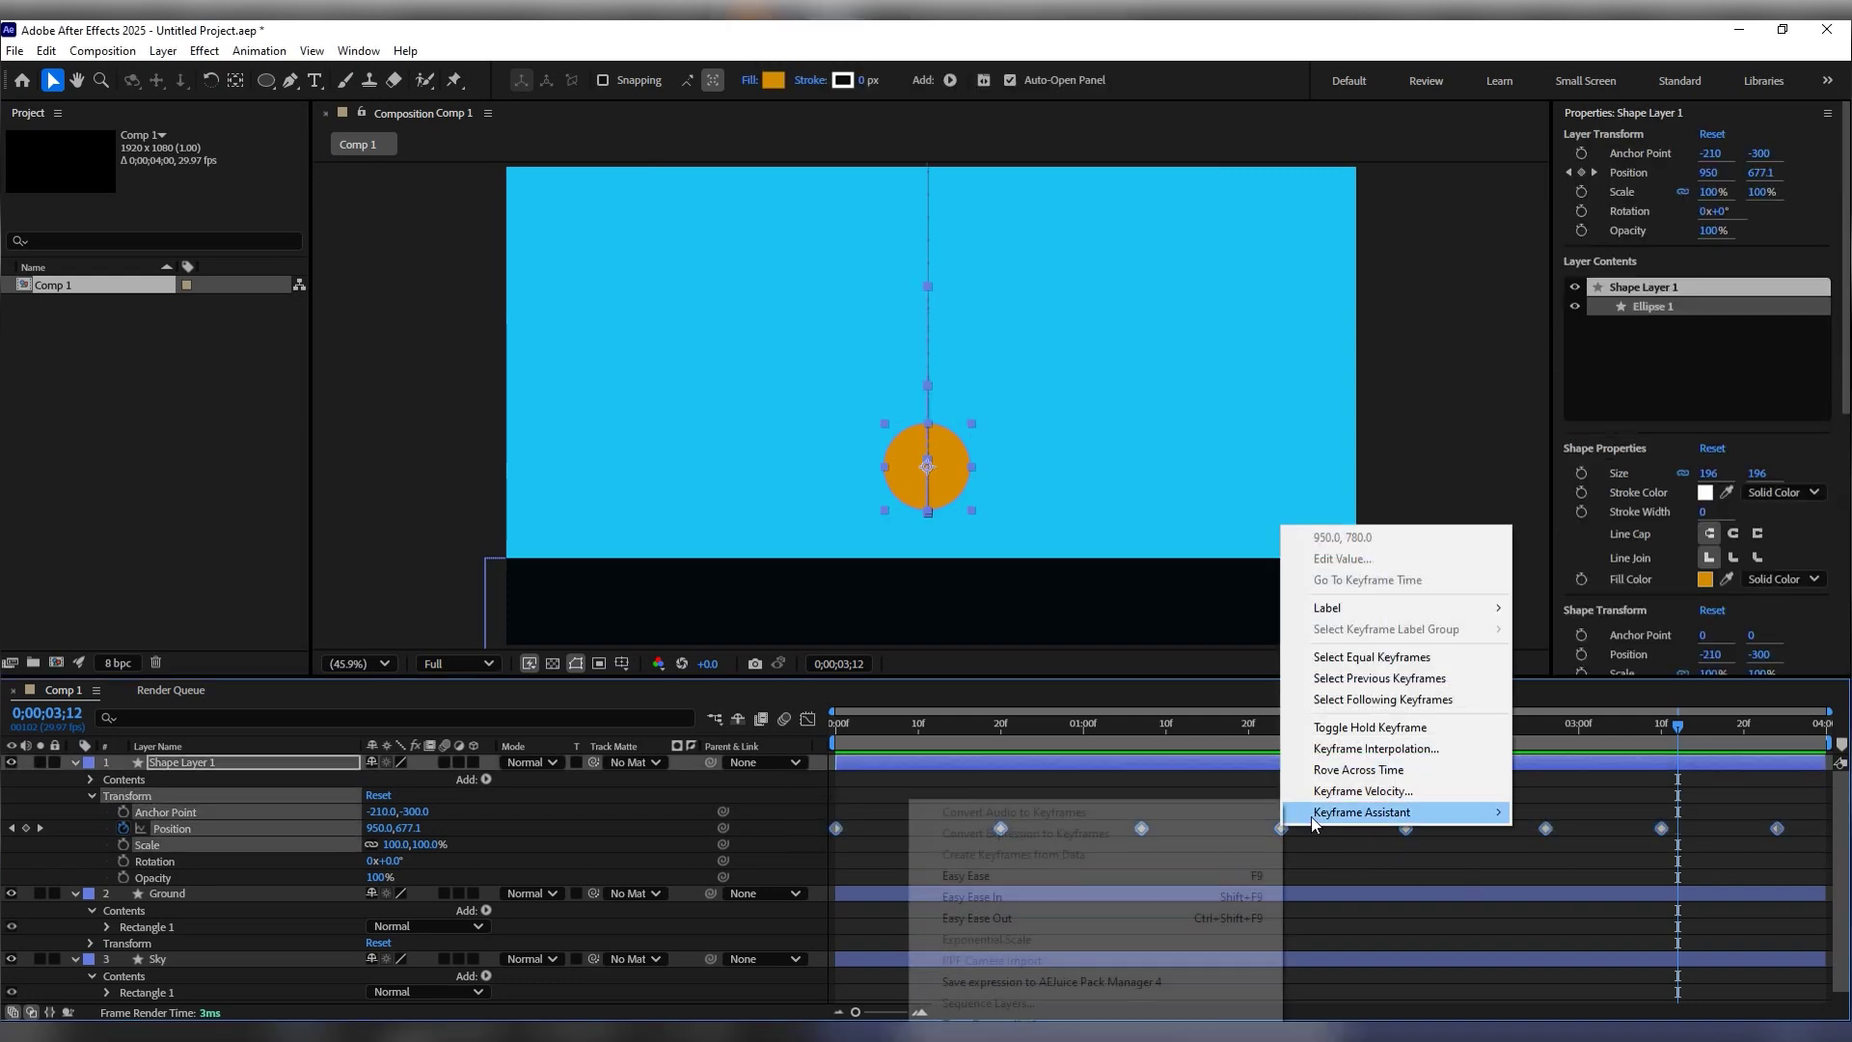
{"action": "left_click", "coordinate": [1076, 876]}
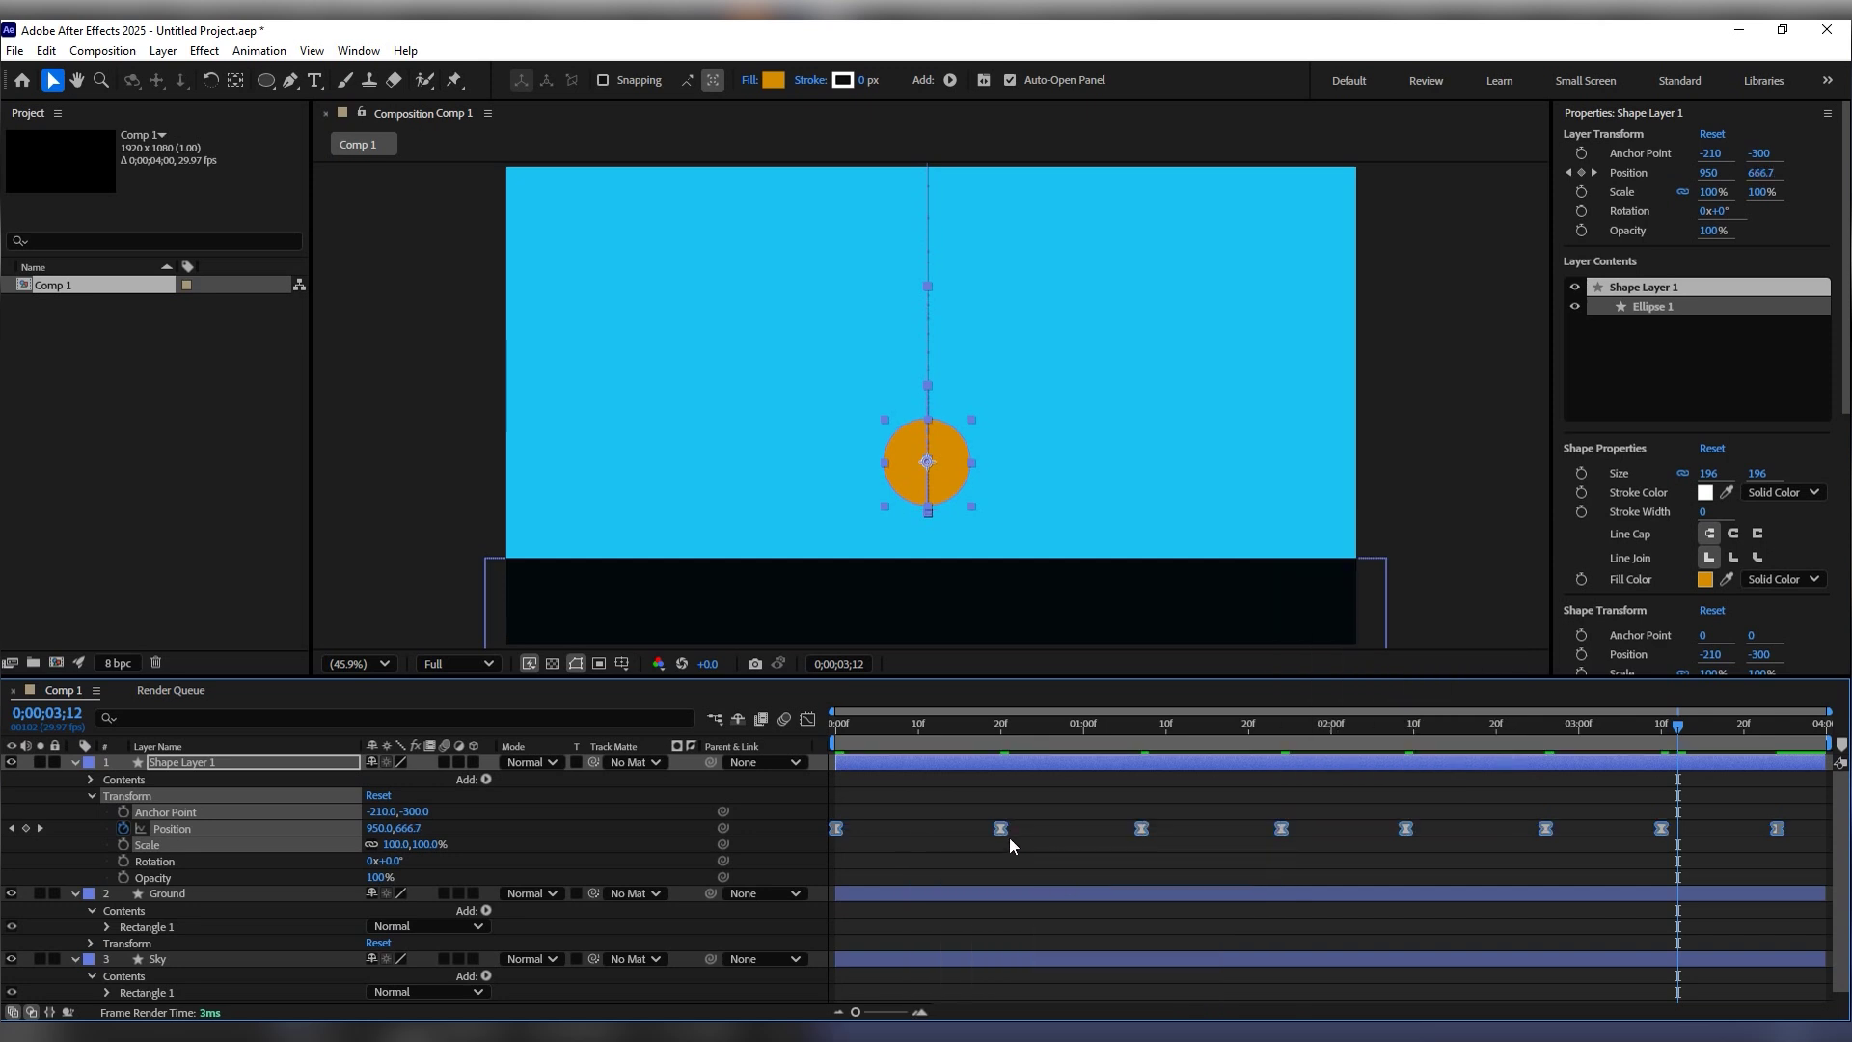
Step: View the eased keyframes' speed graph, close it and return to 0;00;00;00 with nothing selected
{"action": "left_click", "coordinate": [808, 720]}
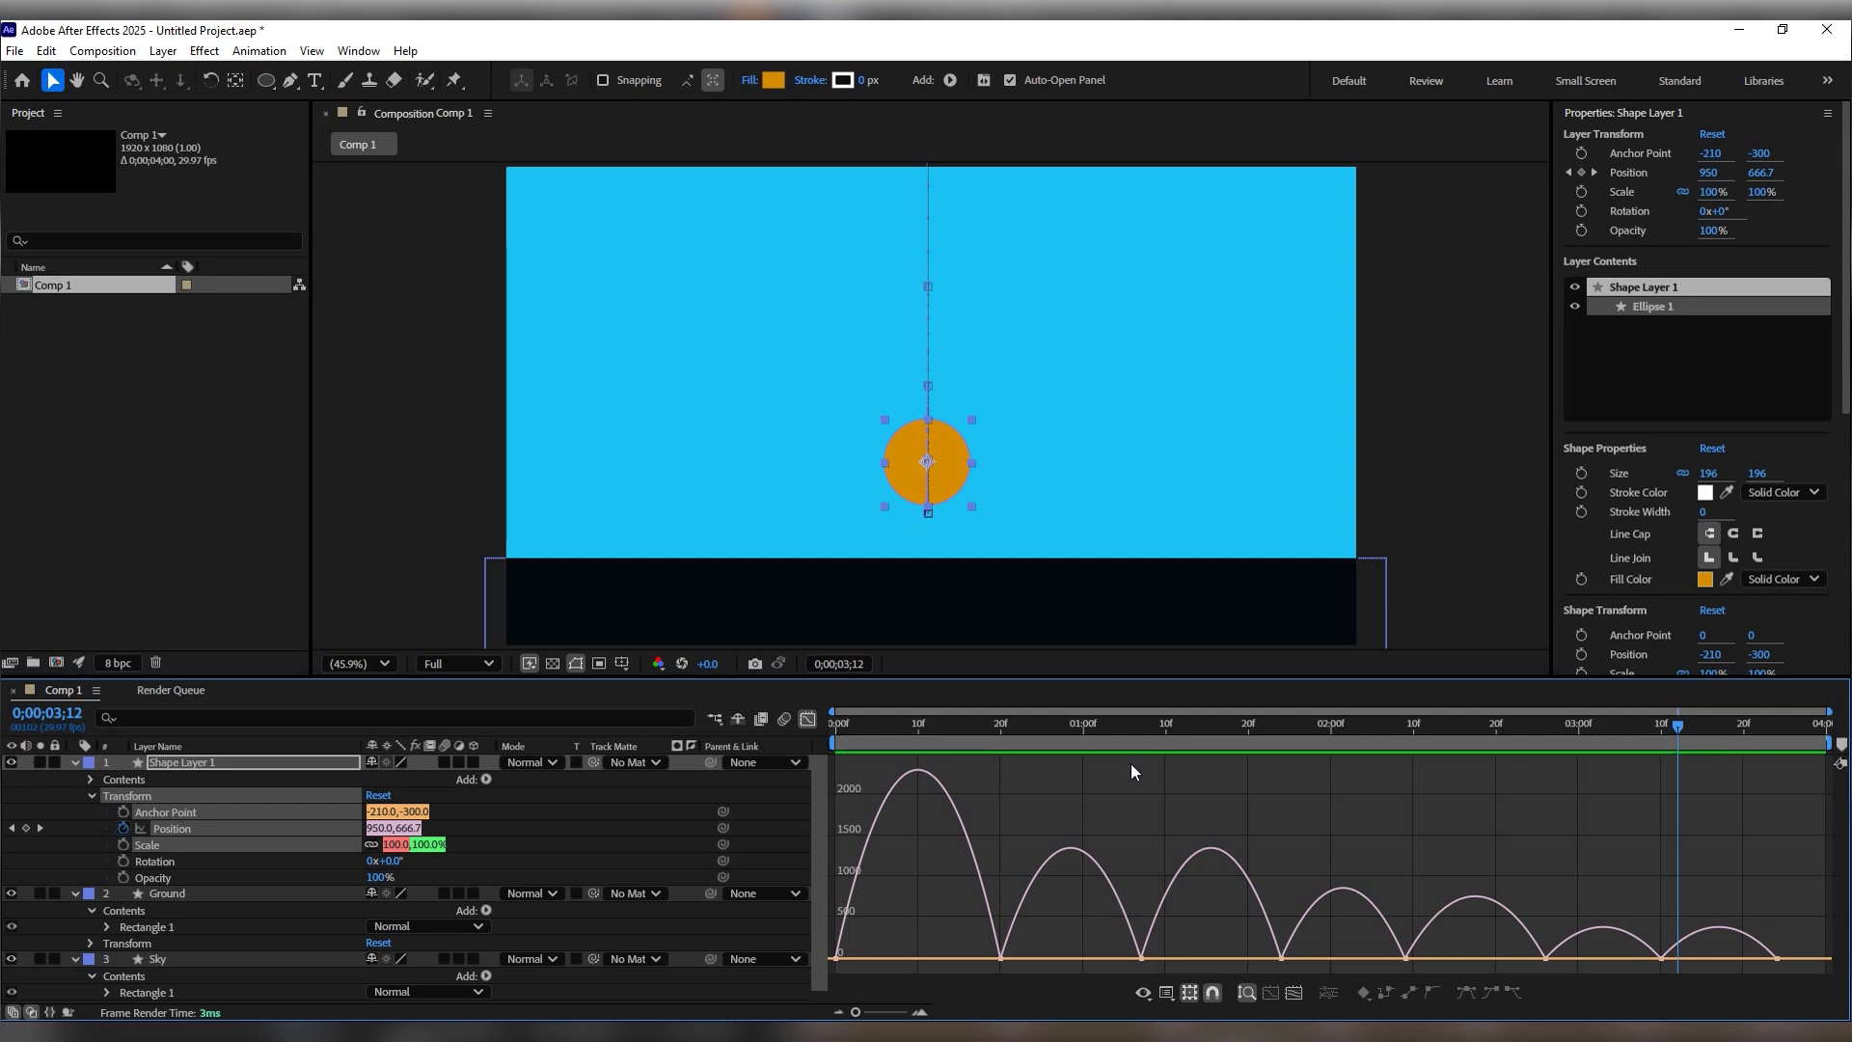
{"action": "left_click", "coordinate": [807, 720]}
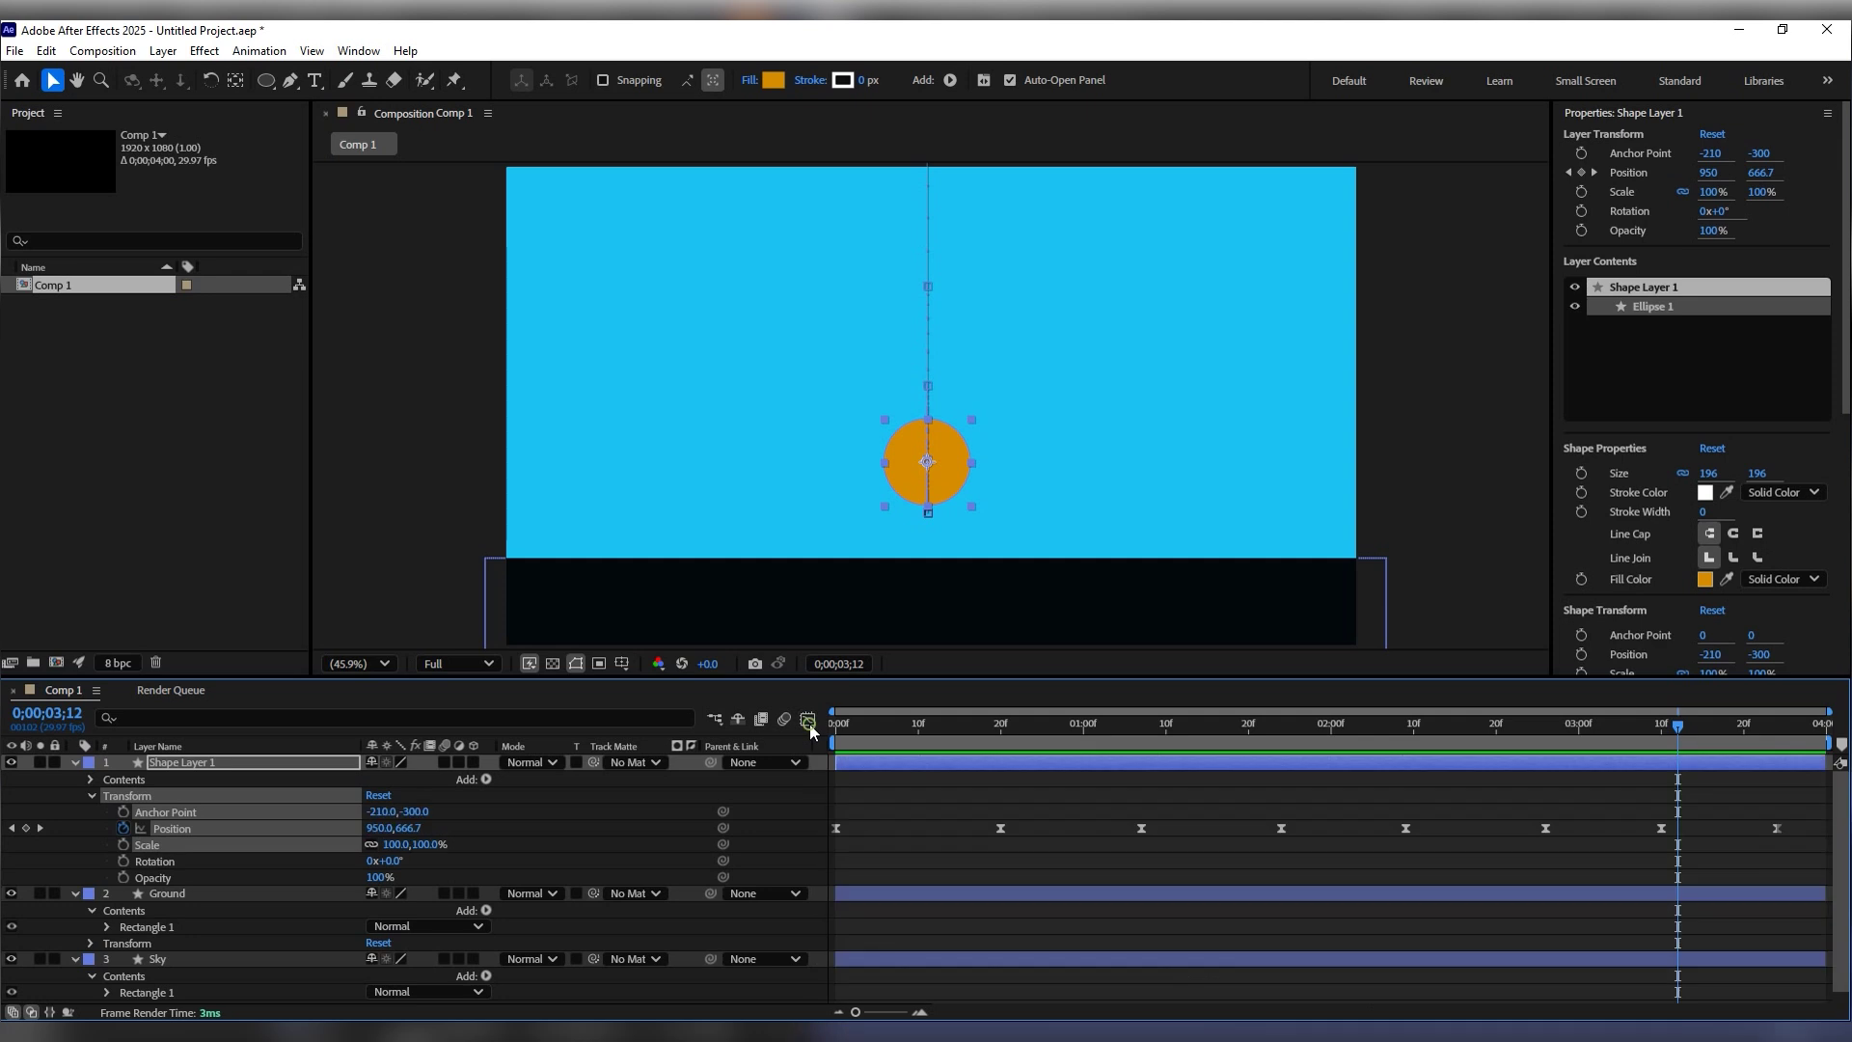
{"action": "left_click", "coordinate": [1797, 809]}
{"action": "left_click_drag", "start_coordinate": [1751, 739], "coordinate": [778, 827]}
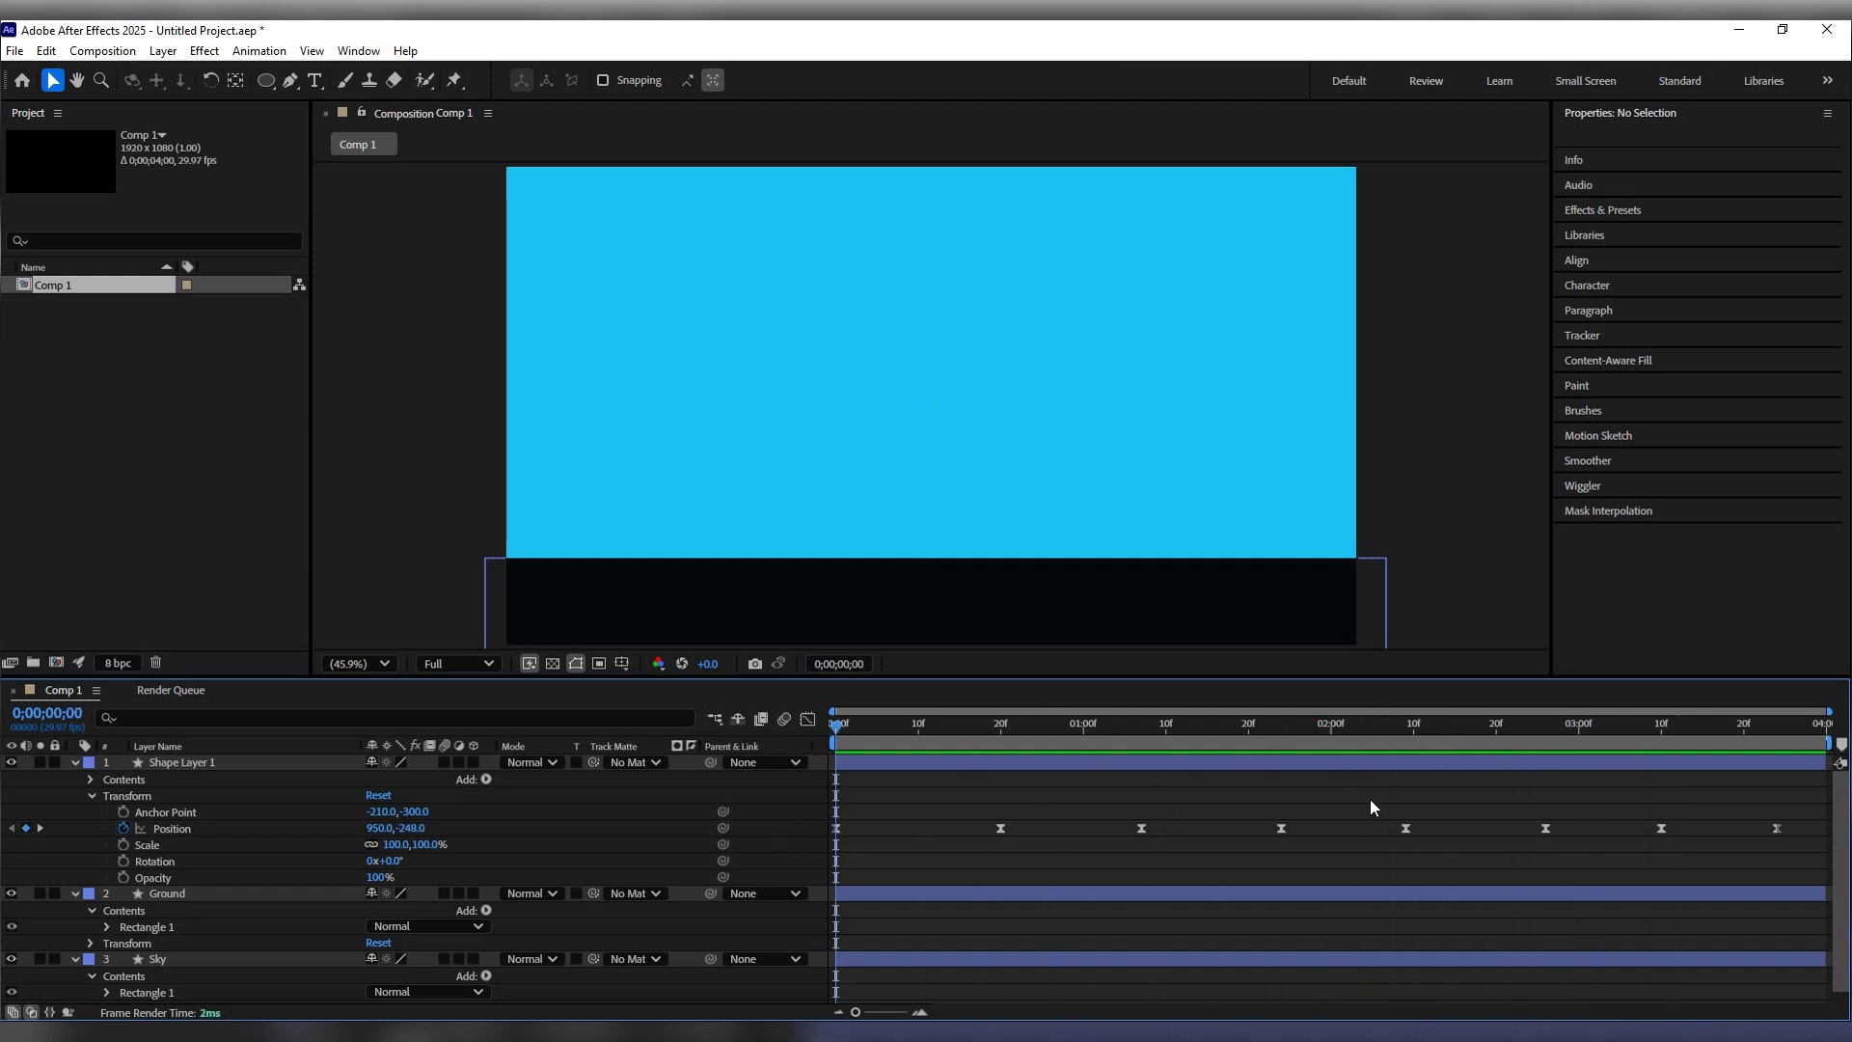
Step: Select the ball's position keyframes and show their speed curves in the Graph Editor
{"action": "left_click", "coordinate": [807, 718]}
{"action": "left_click", "coordinate": [807, 719]}
{"action": "left_click_drag", "start_coordinate": [829, 853], "coordinate": [1574, 796]}
{"action": "left_click", "coordinate": [808, 719]}
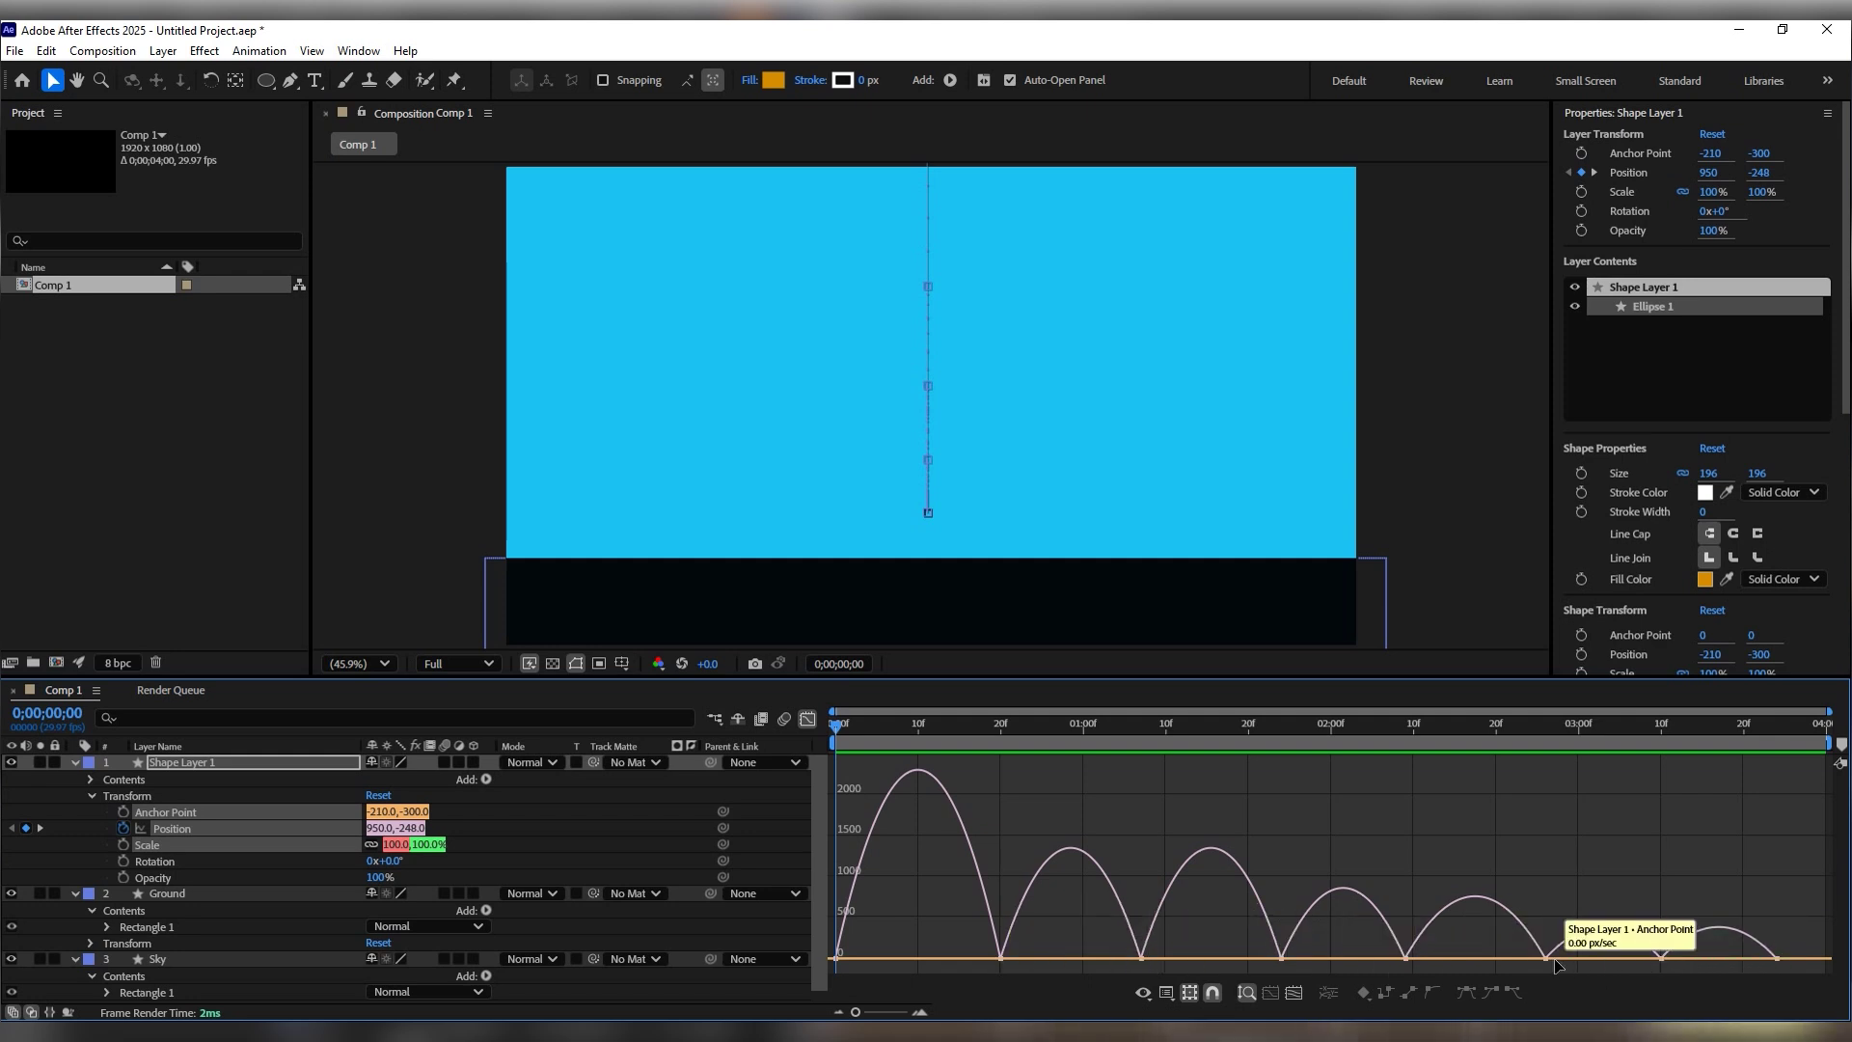
Step: Examine how the ball's motion follows the speed curves by scrubbing through the first drop and rebound and playing the animation
{"action": "mouse_move", "coordinate": [841, 727]}
{"action": "left_mouse_down"}
{"action": "mouse_move", "coordinate": [923, 725]}
{"action": "mouse_move", "coordinate": [843, 760]}
{"action": "left_mouse_up"}
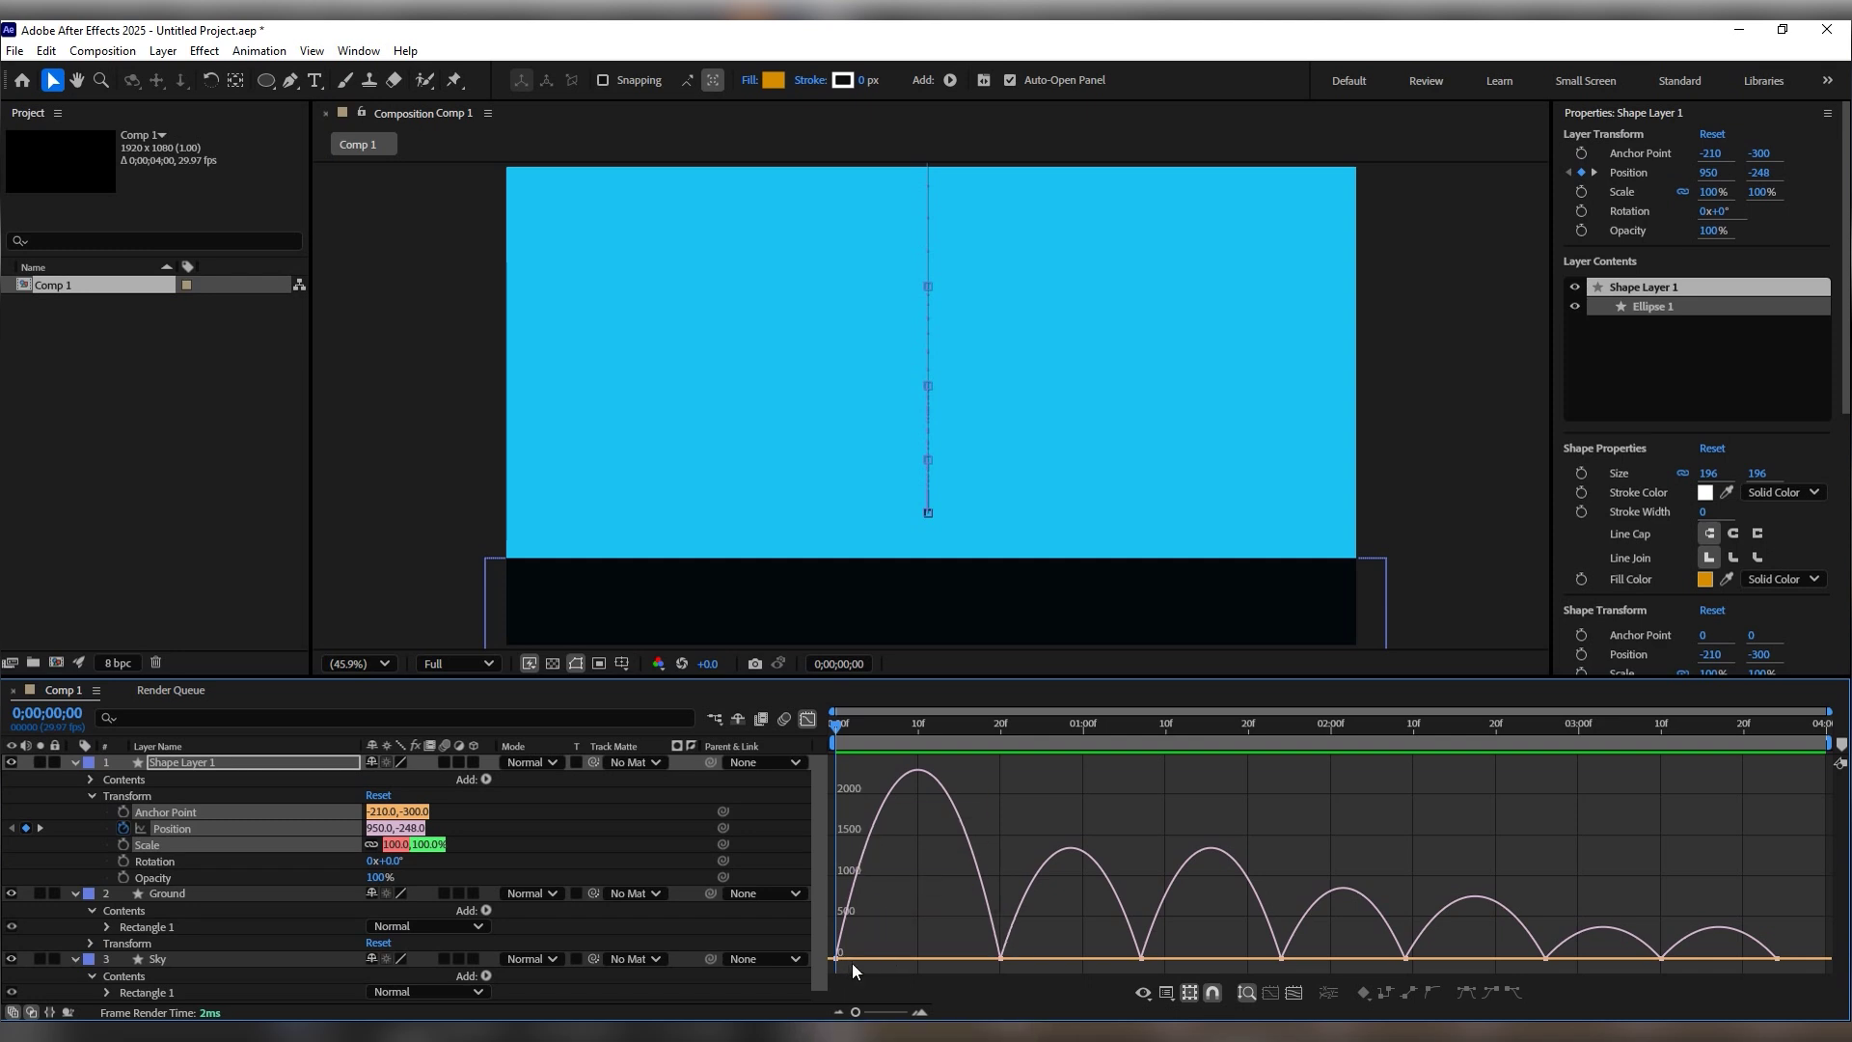
{"action": "left_click_drag", "start_coordinate": [866, 724], "coordinate": [909, 728]}
{"action": "left_click", "coordinate": [918, 731]}
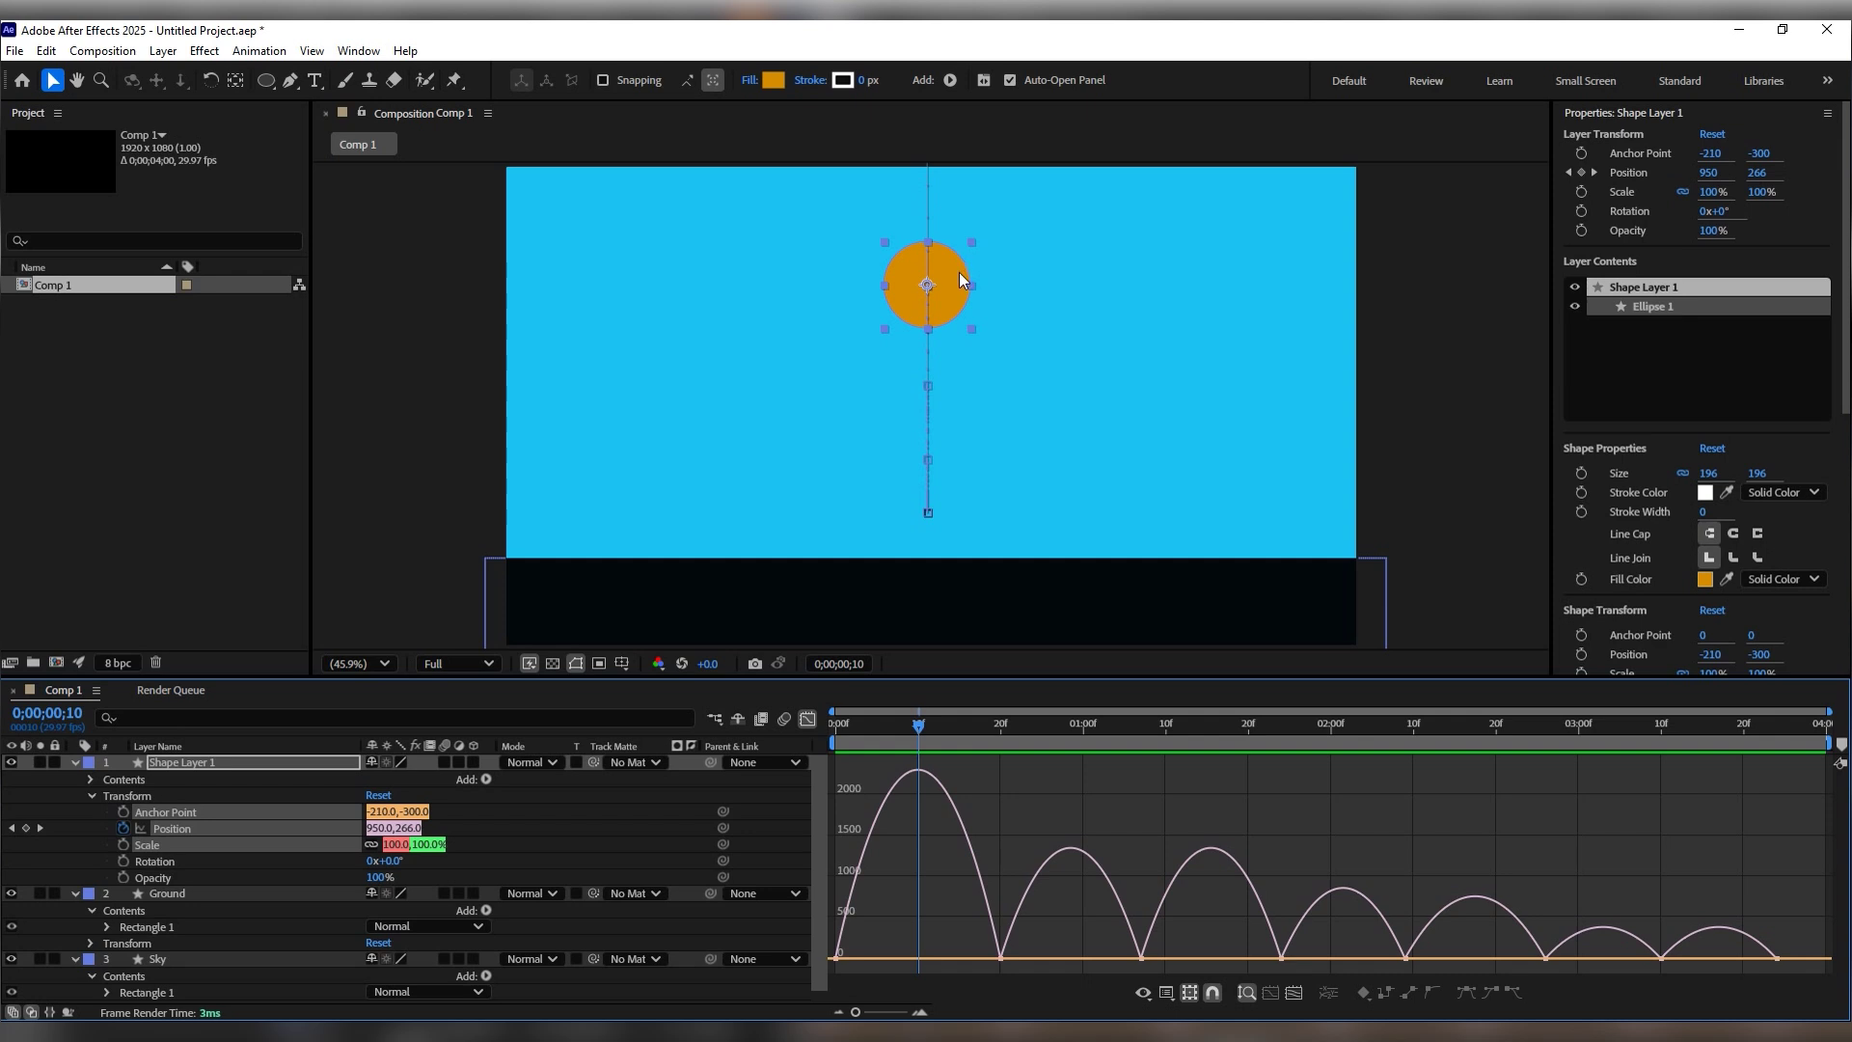
{"action": "left_click_drag", "start_coordinate": [1051, 723], "coordinate": [1069, 728]}
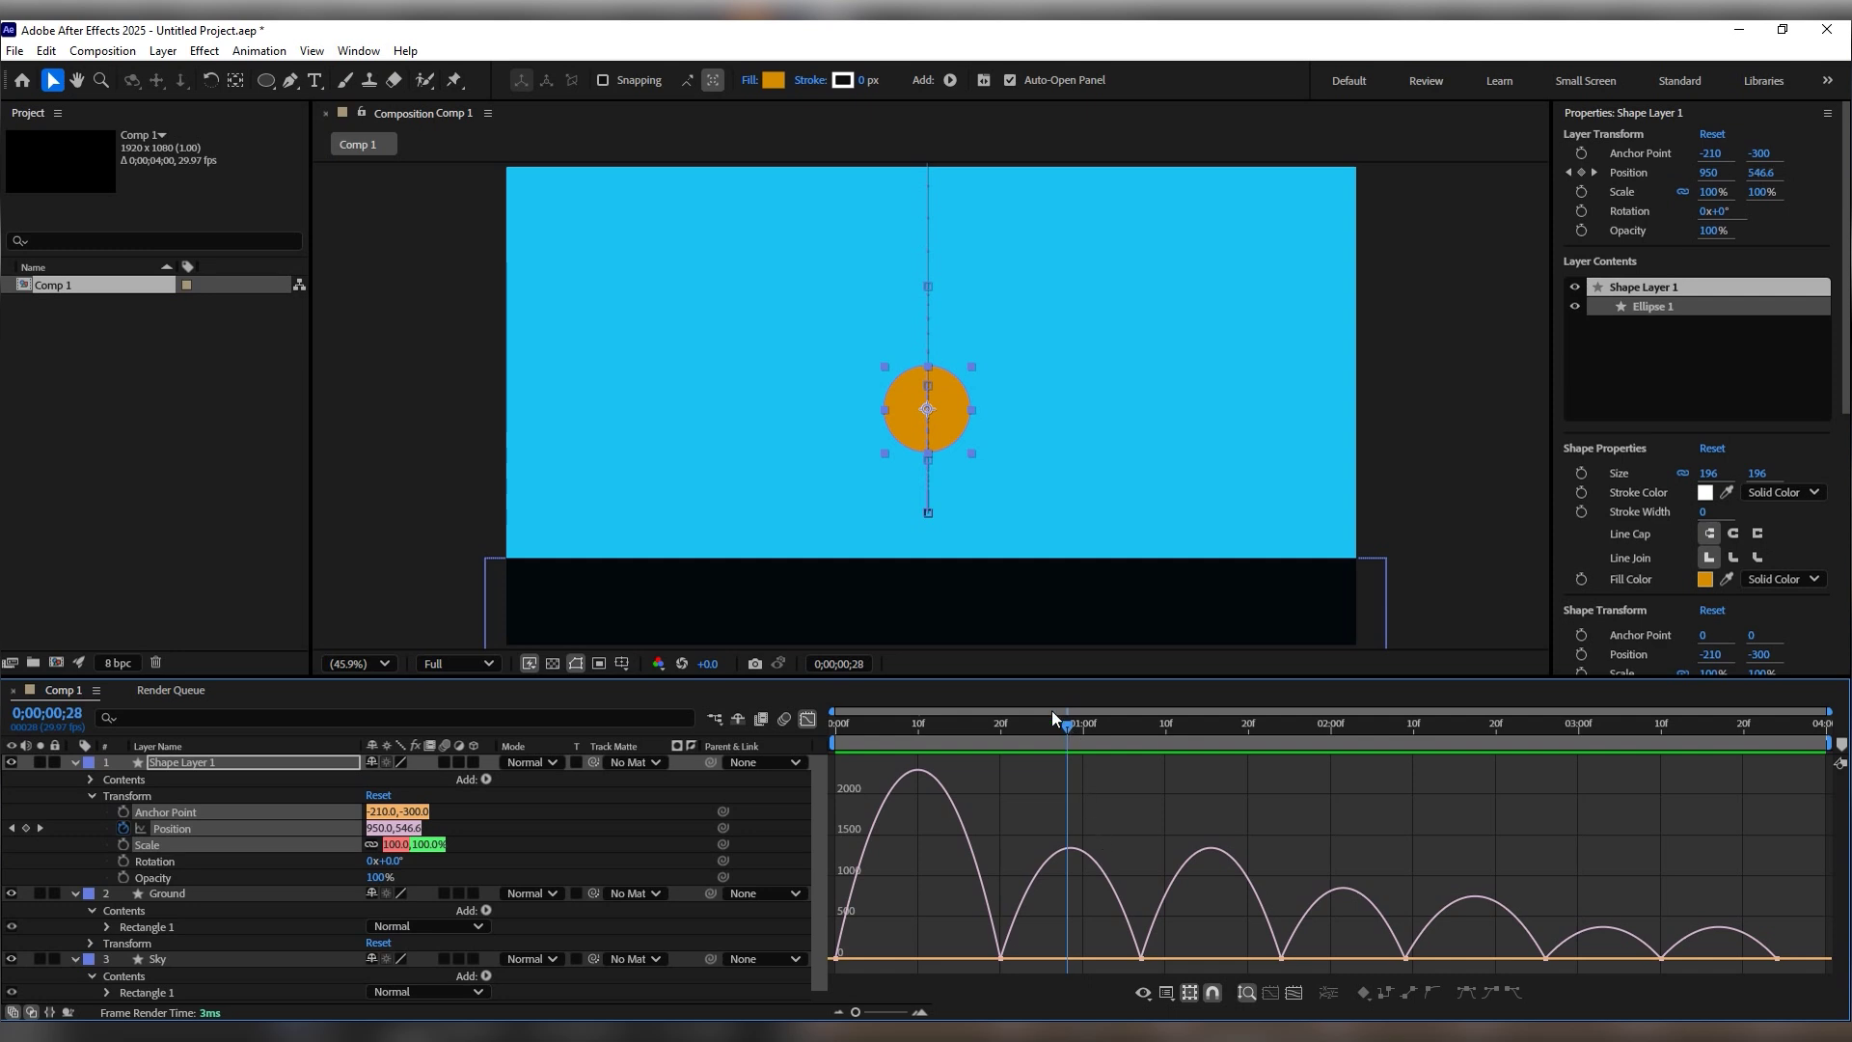
{"action": "left_click", "coordinate": [1000, 735]}
{"action": "left_click_drag", "start_coordinate": [1003, 738], "coordinate": [1067, 745]}
{"action": "mouse_move", "coordinate": [1072, 849]}
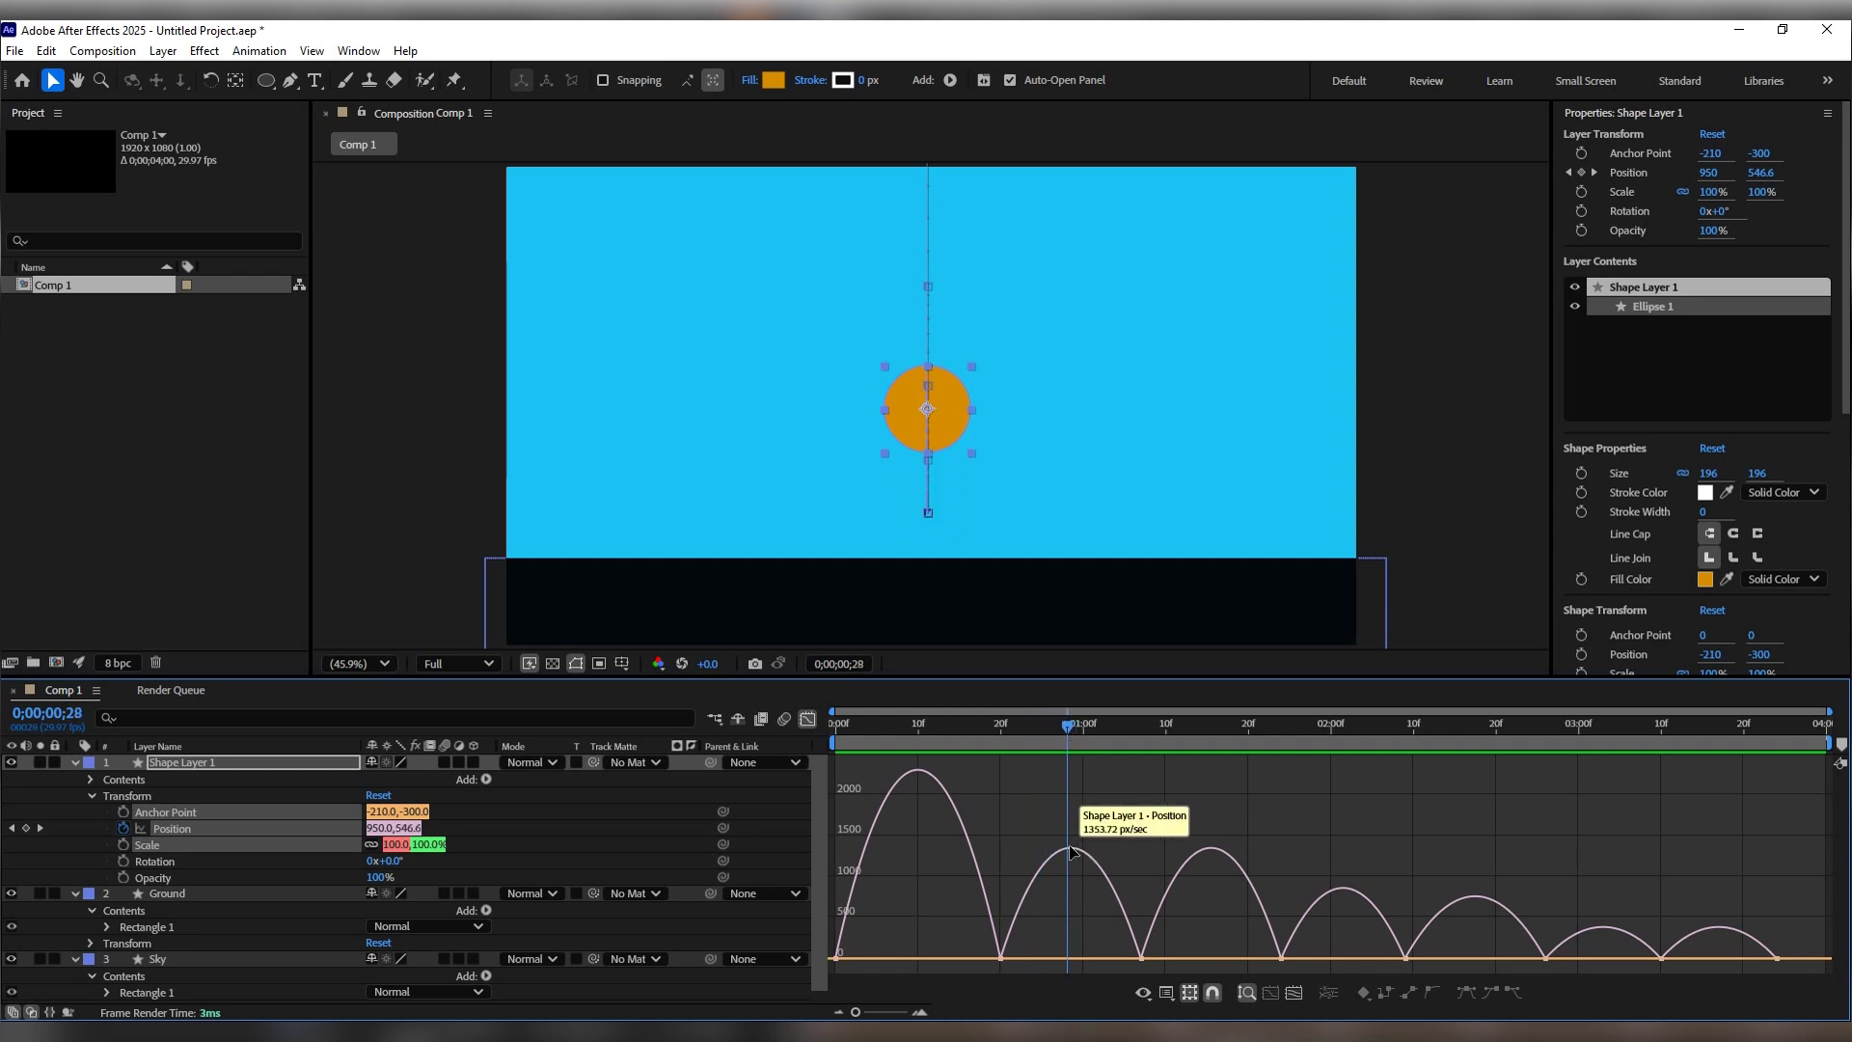
{"action": "mouse_move", "coordinate": [1221, 853]}
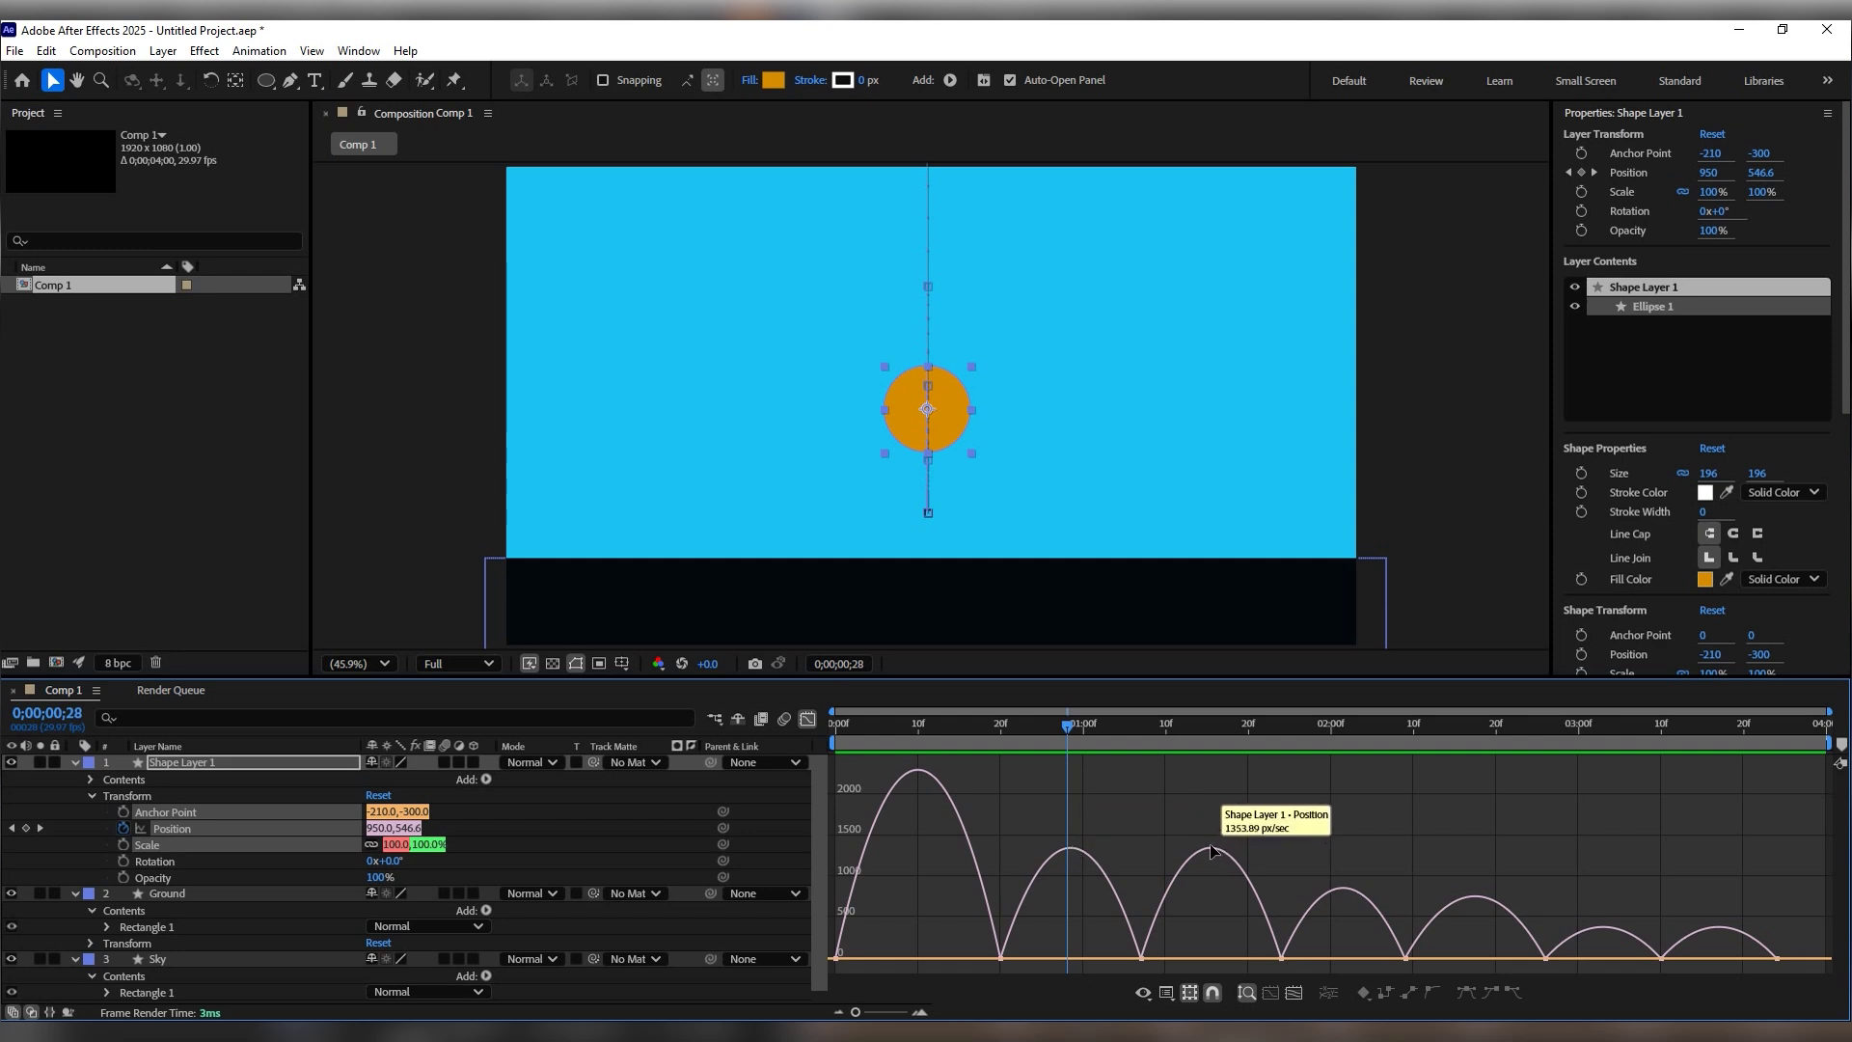
{"action": "key", "text": "space"}
{"action": "left_click", "coordinate": [843, 747]}
{"action": "key", "text": "Home"}
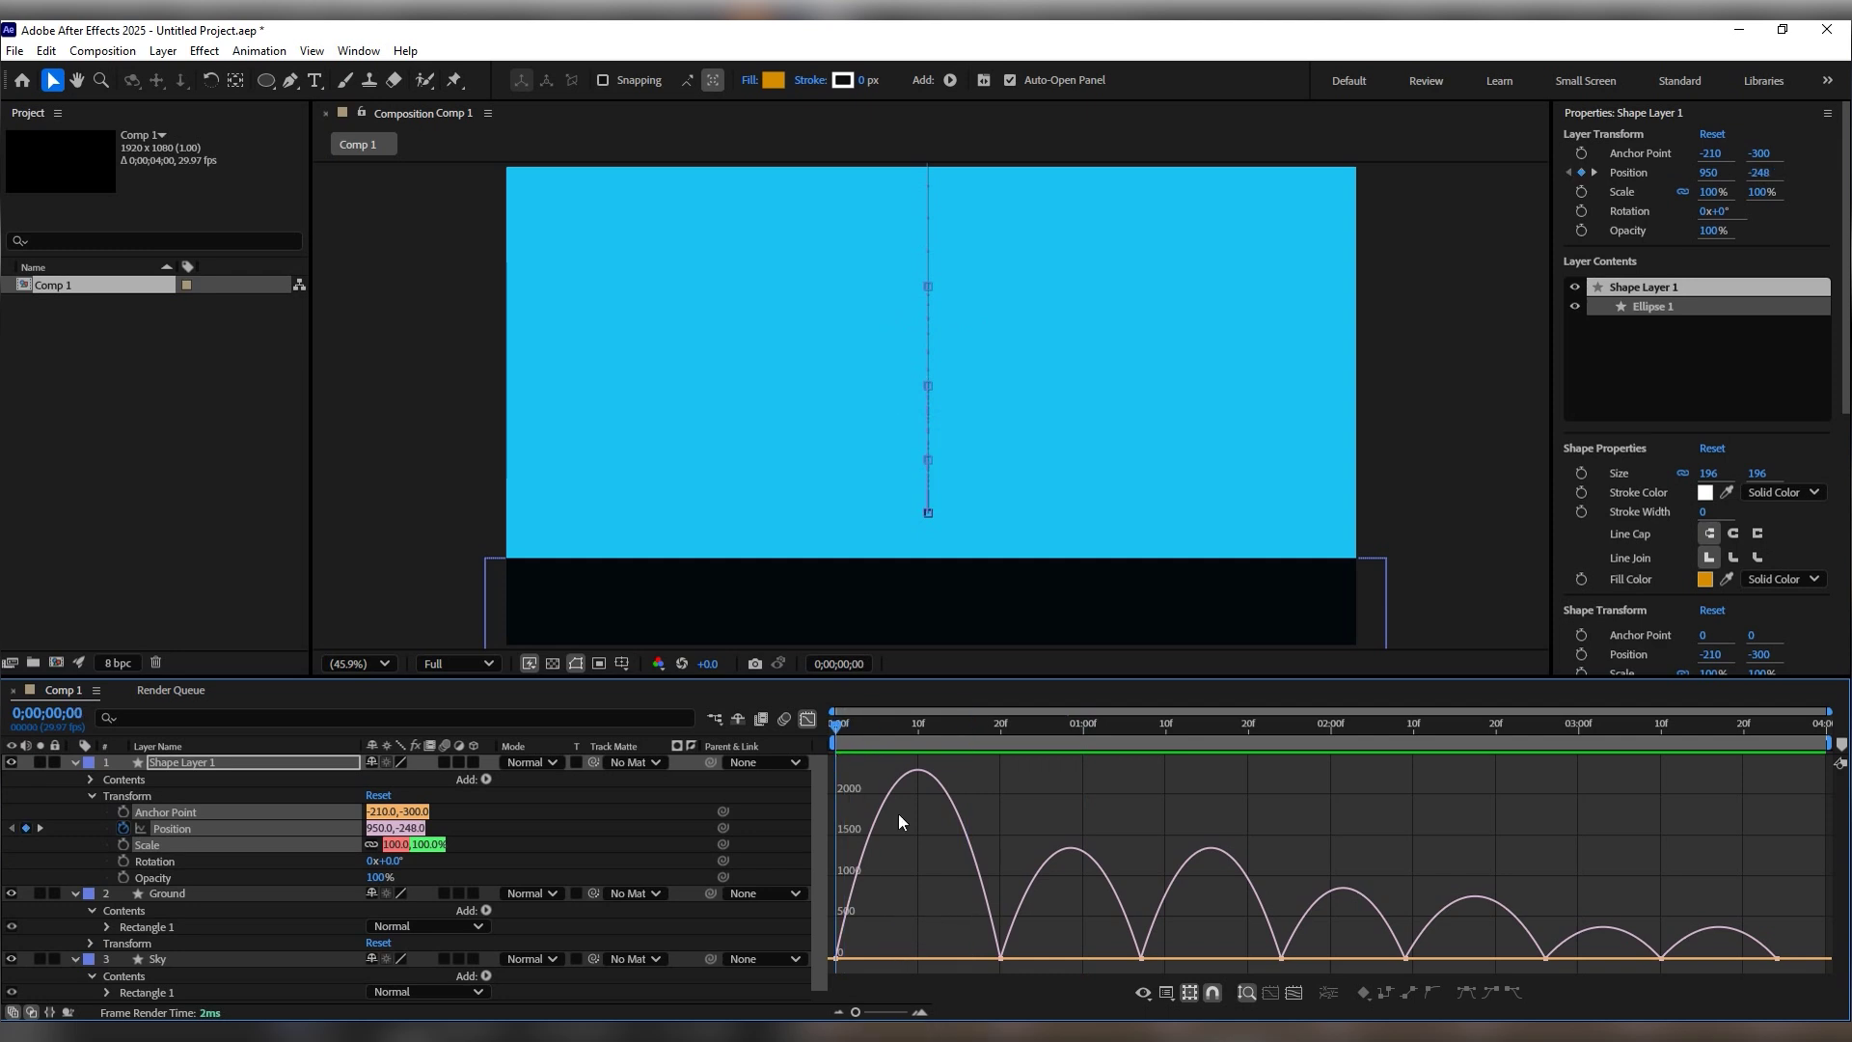
Step: Reshape the first drop's speed curve so the ball accelerates gradually and peaks just before 0;00;00;20, and preview it
{"action": "mouse_move", "coordinate": [851, 725]}
{"action": "left_mouse_down"}
{"action": "mouse_move", "coordinate": [976, 735]}
{"action": "mouse_move", "coordinate": [836, 740]}
{"action": "left_mouse_up"}
{"action": "left_click", "coordinate": [865, 958]}
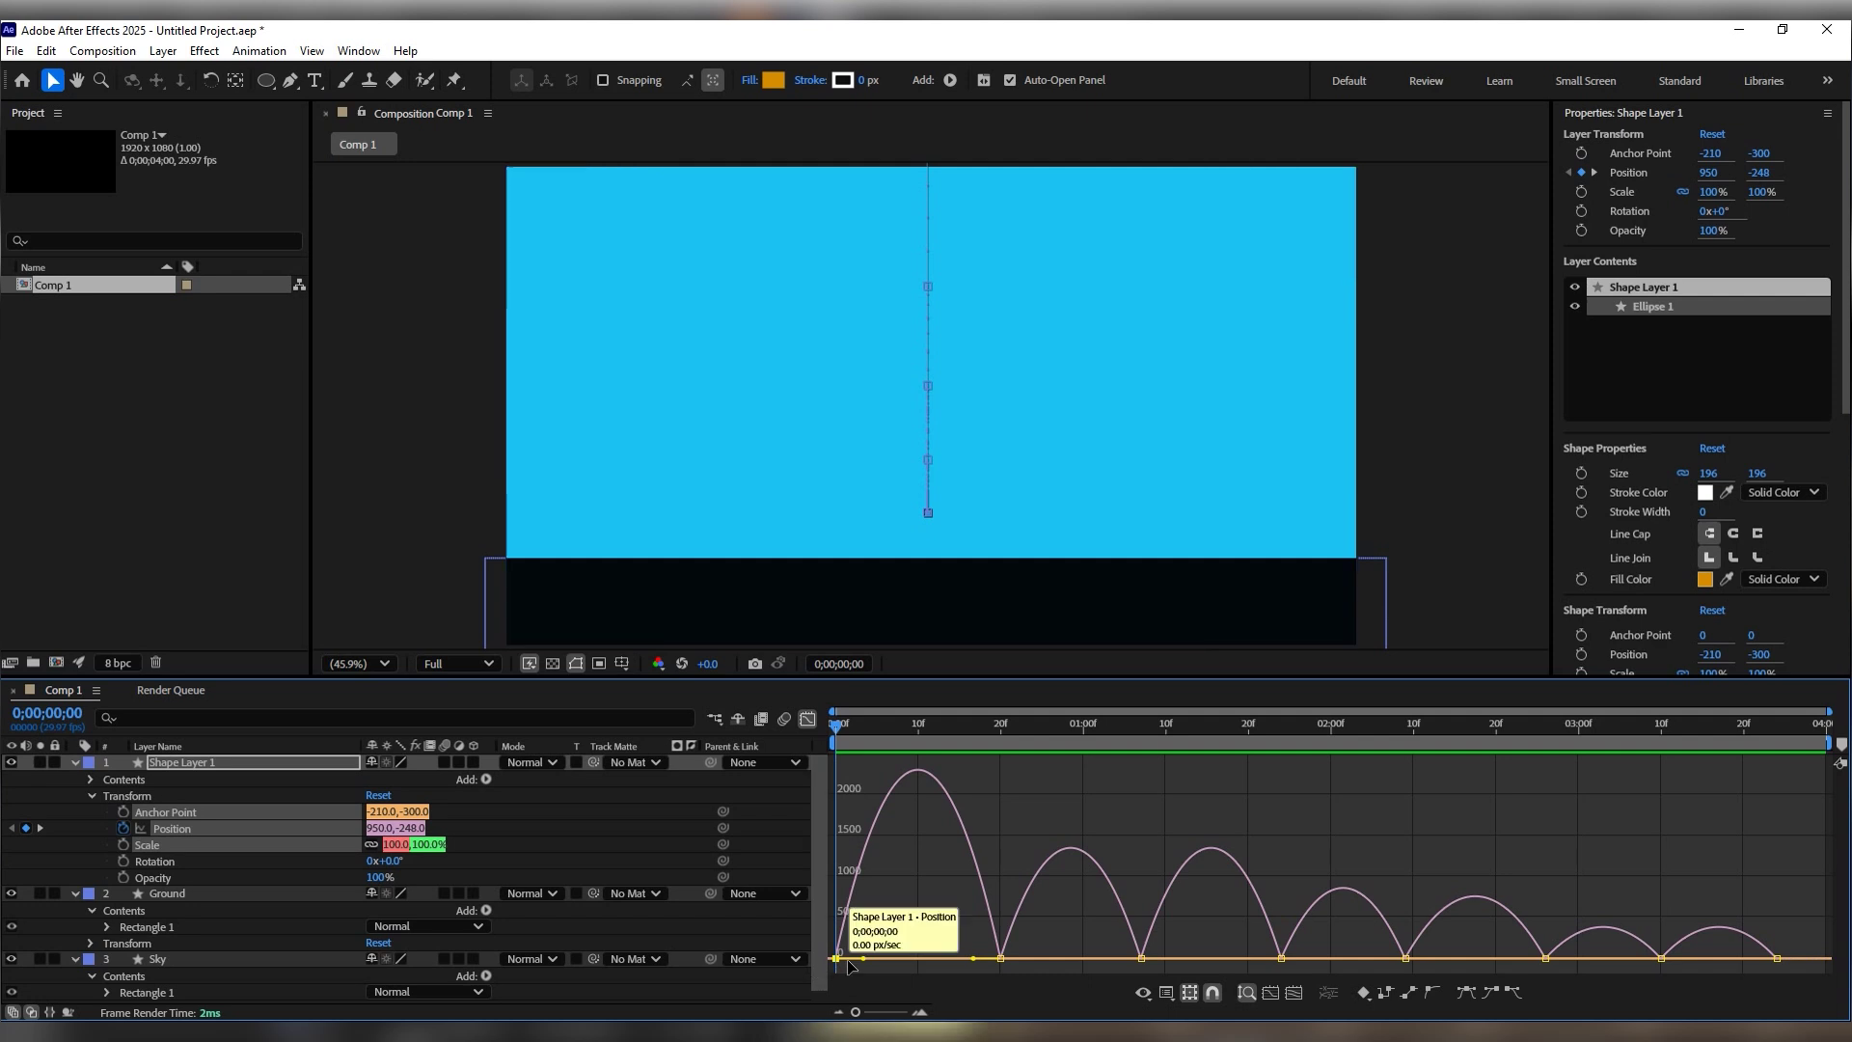
{"action": "left_click_drag", "start_coordinate": [866, 958], "coordinate": [993, 958]}
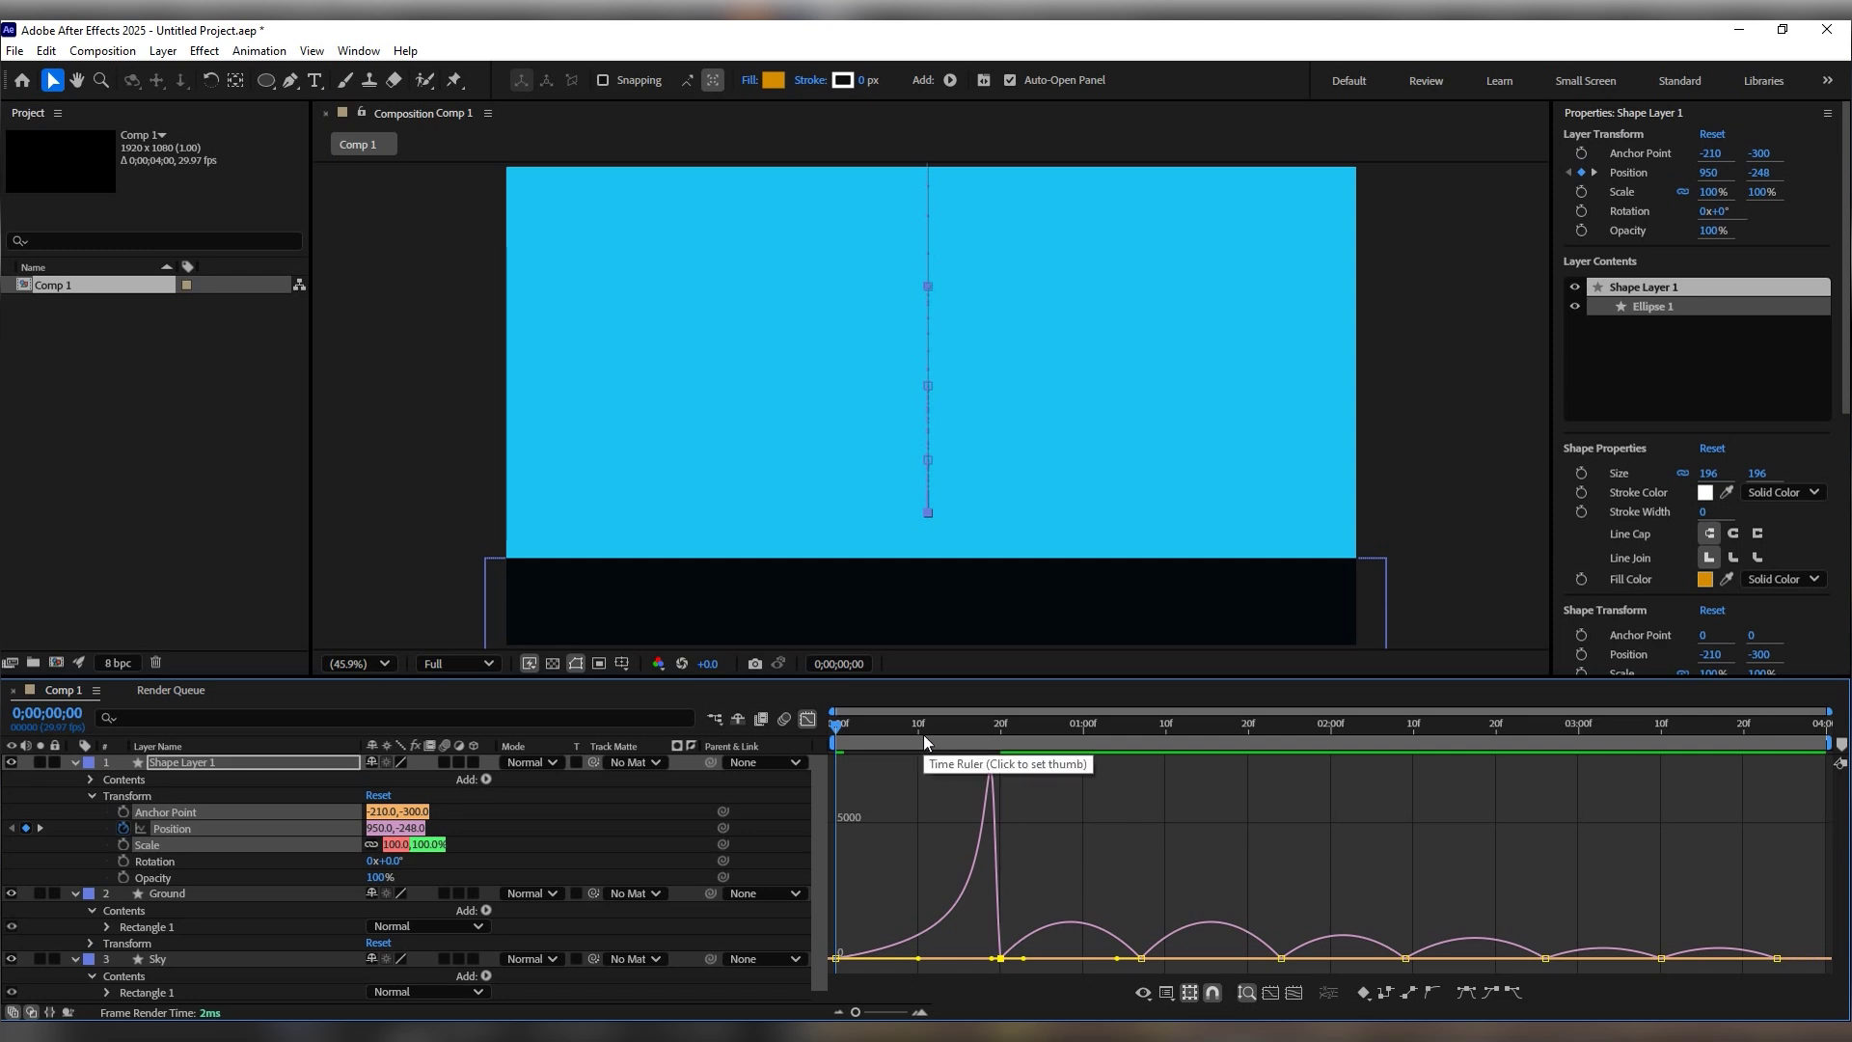
{"action": "key", "text": "space"}
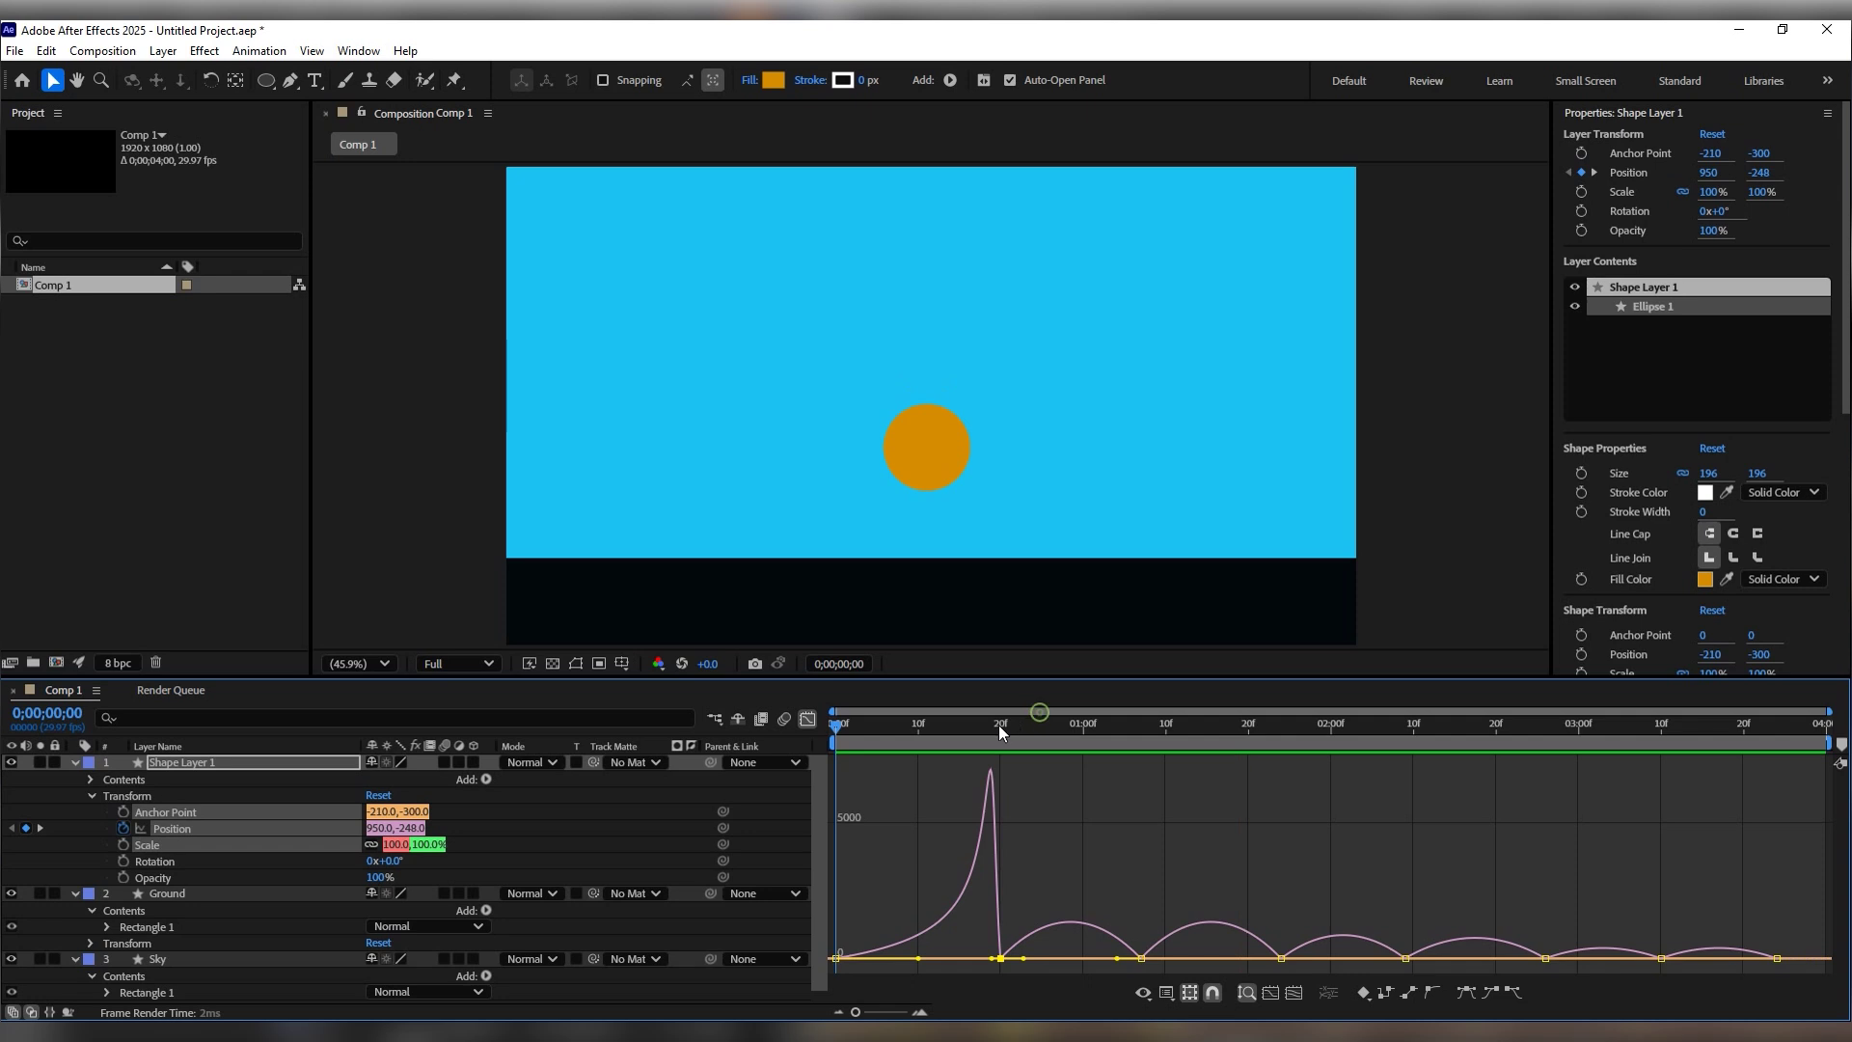
Step: Reshape the first rebound's speed curve so the ball leaves the ground at 0;00;00;20 fast and slows gradually, and preview it
{"action": "left_click_drag", "start_coordinate": [876, 723], "coordinate": [1001, 734]}
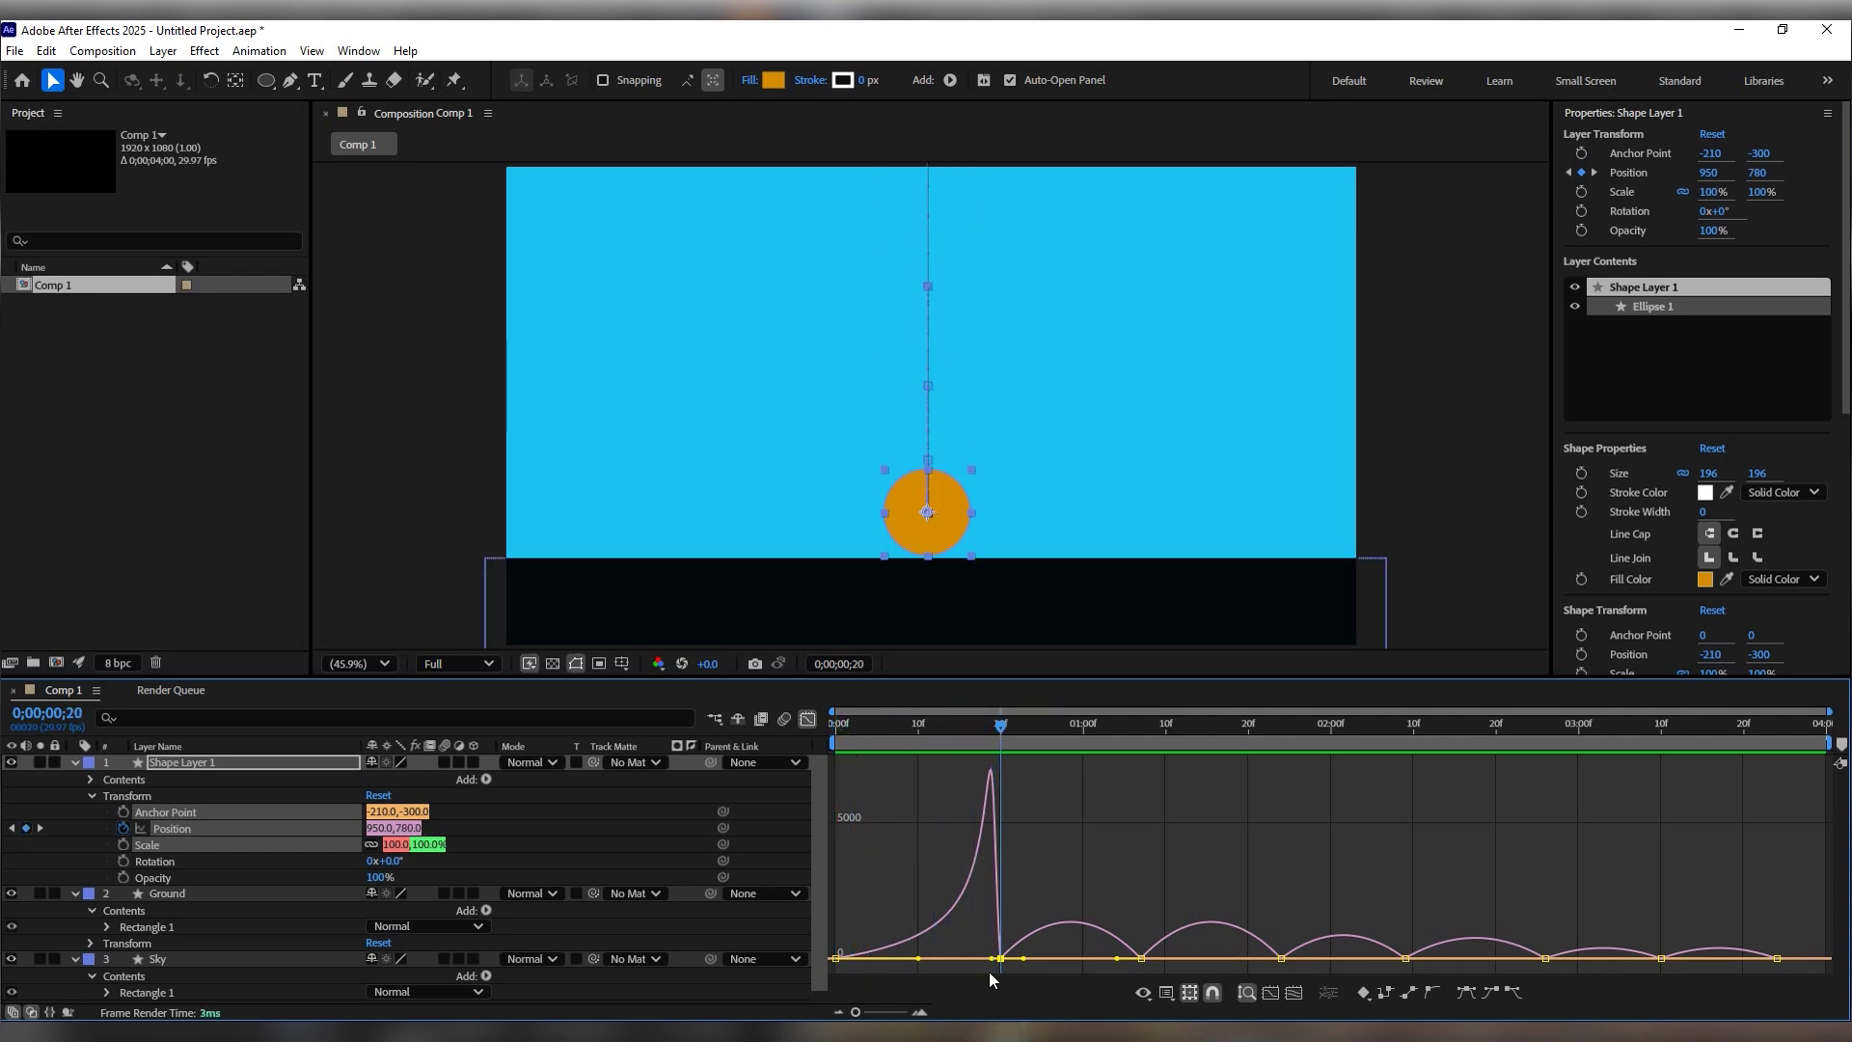
{"action": "left_click_drag", "start_coordinate": [990, 963], "coordinate": [1012, 921]}
{"action": "scroll", "coordinate": [1027, 735], "scroll_direction": "up", "scroll_amount": 3}
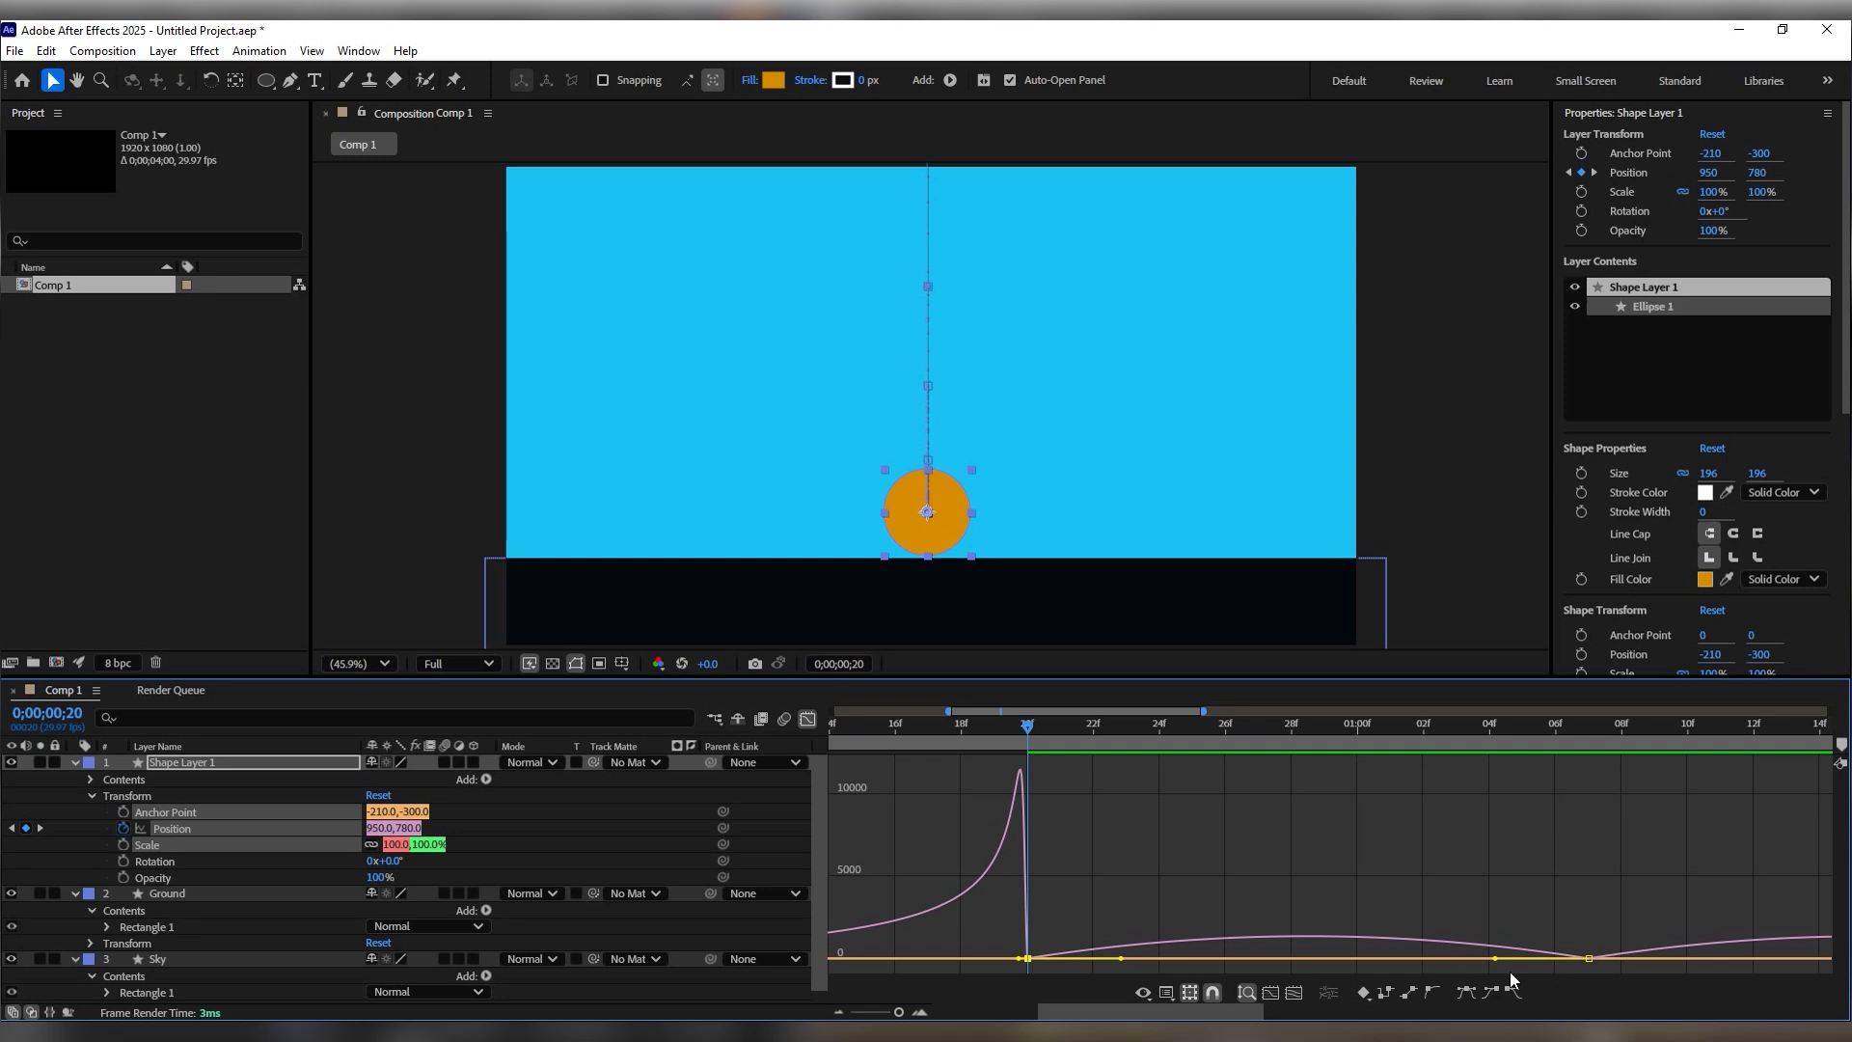
{"action": "left_click_drag", "start_coordinate": [1494, 957], "coordinate": [1305, 949]}
{"action": "left_click_drag", "start_coordinate": [1120, 957], "coordinate": [1028, 964]}
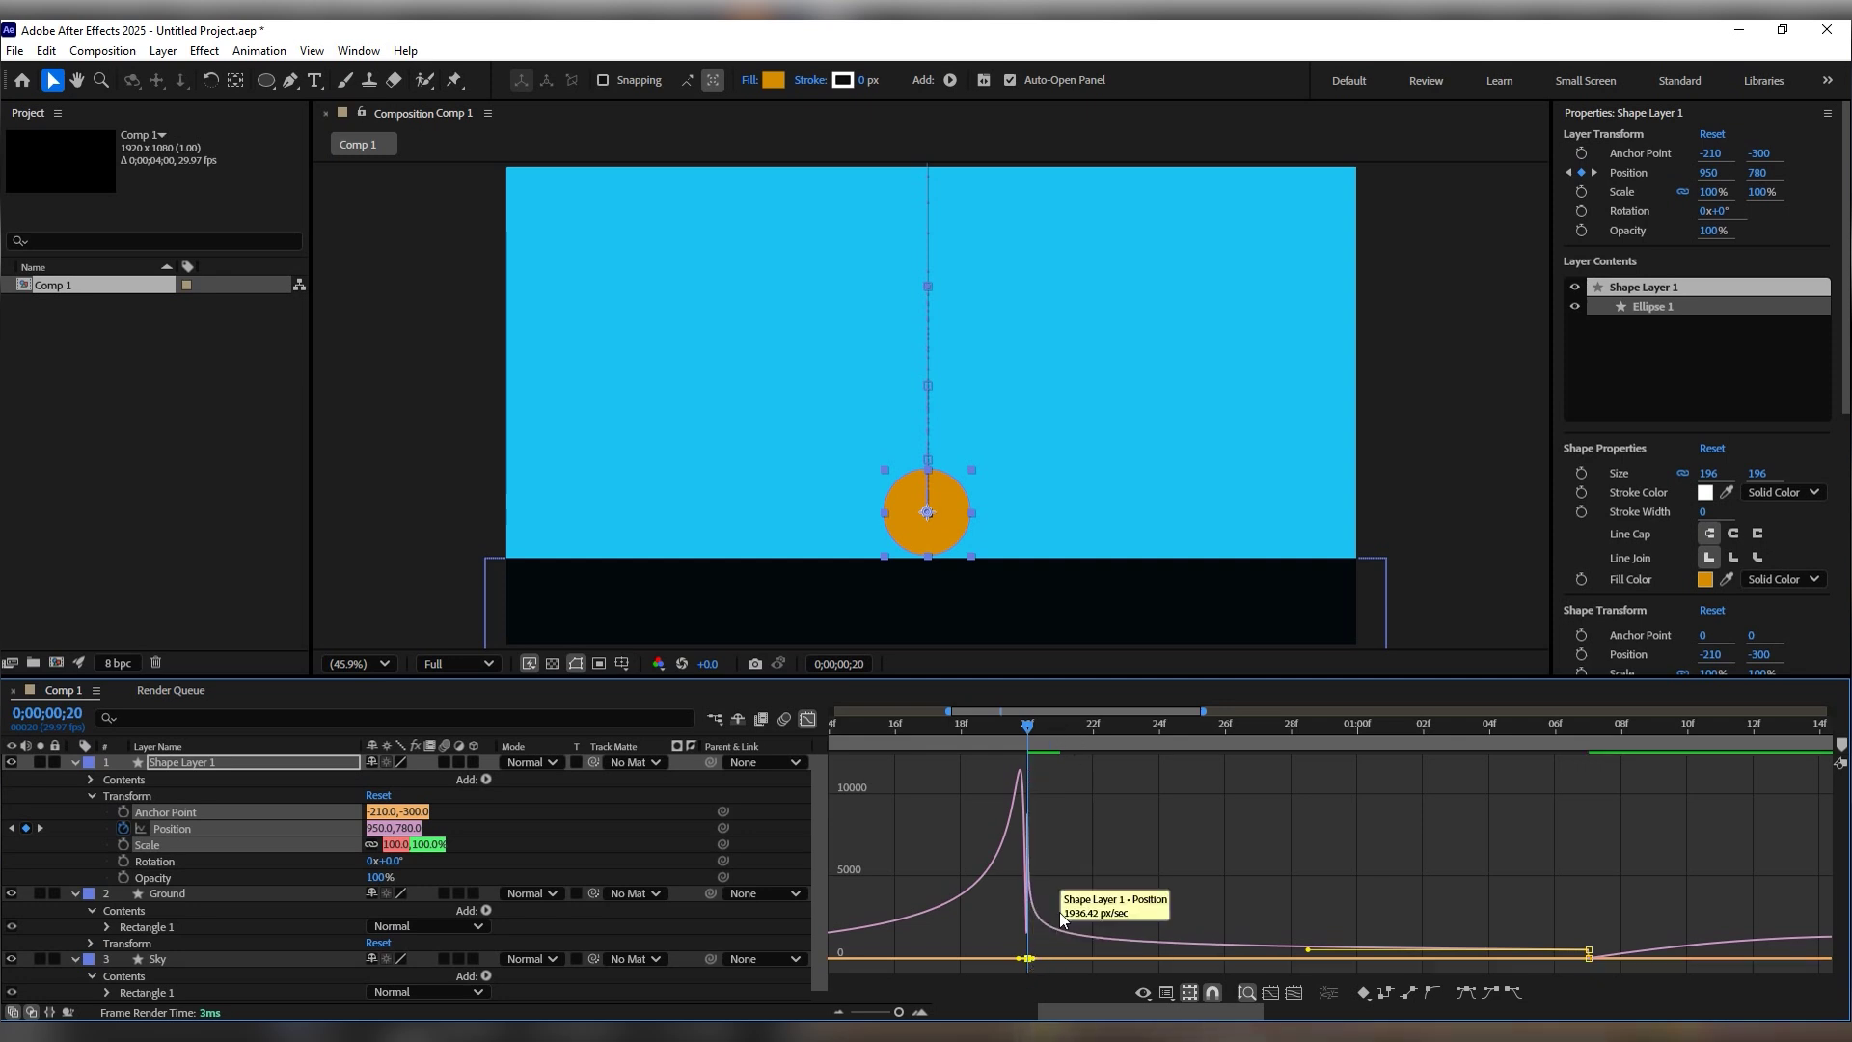
{"action": "key", "text": "semicolon"}
{"action": "left_click_drag", "start_coordinate": [999, 735], "coordinate": [793, 738]}
{"action": "key", "text": "space"}
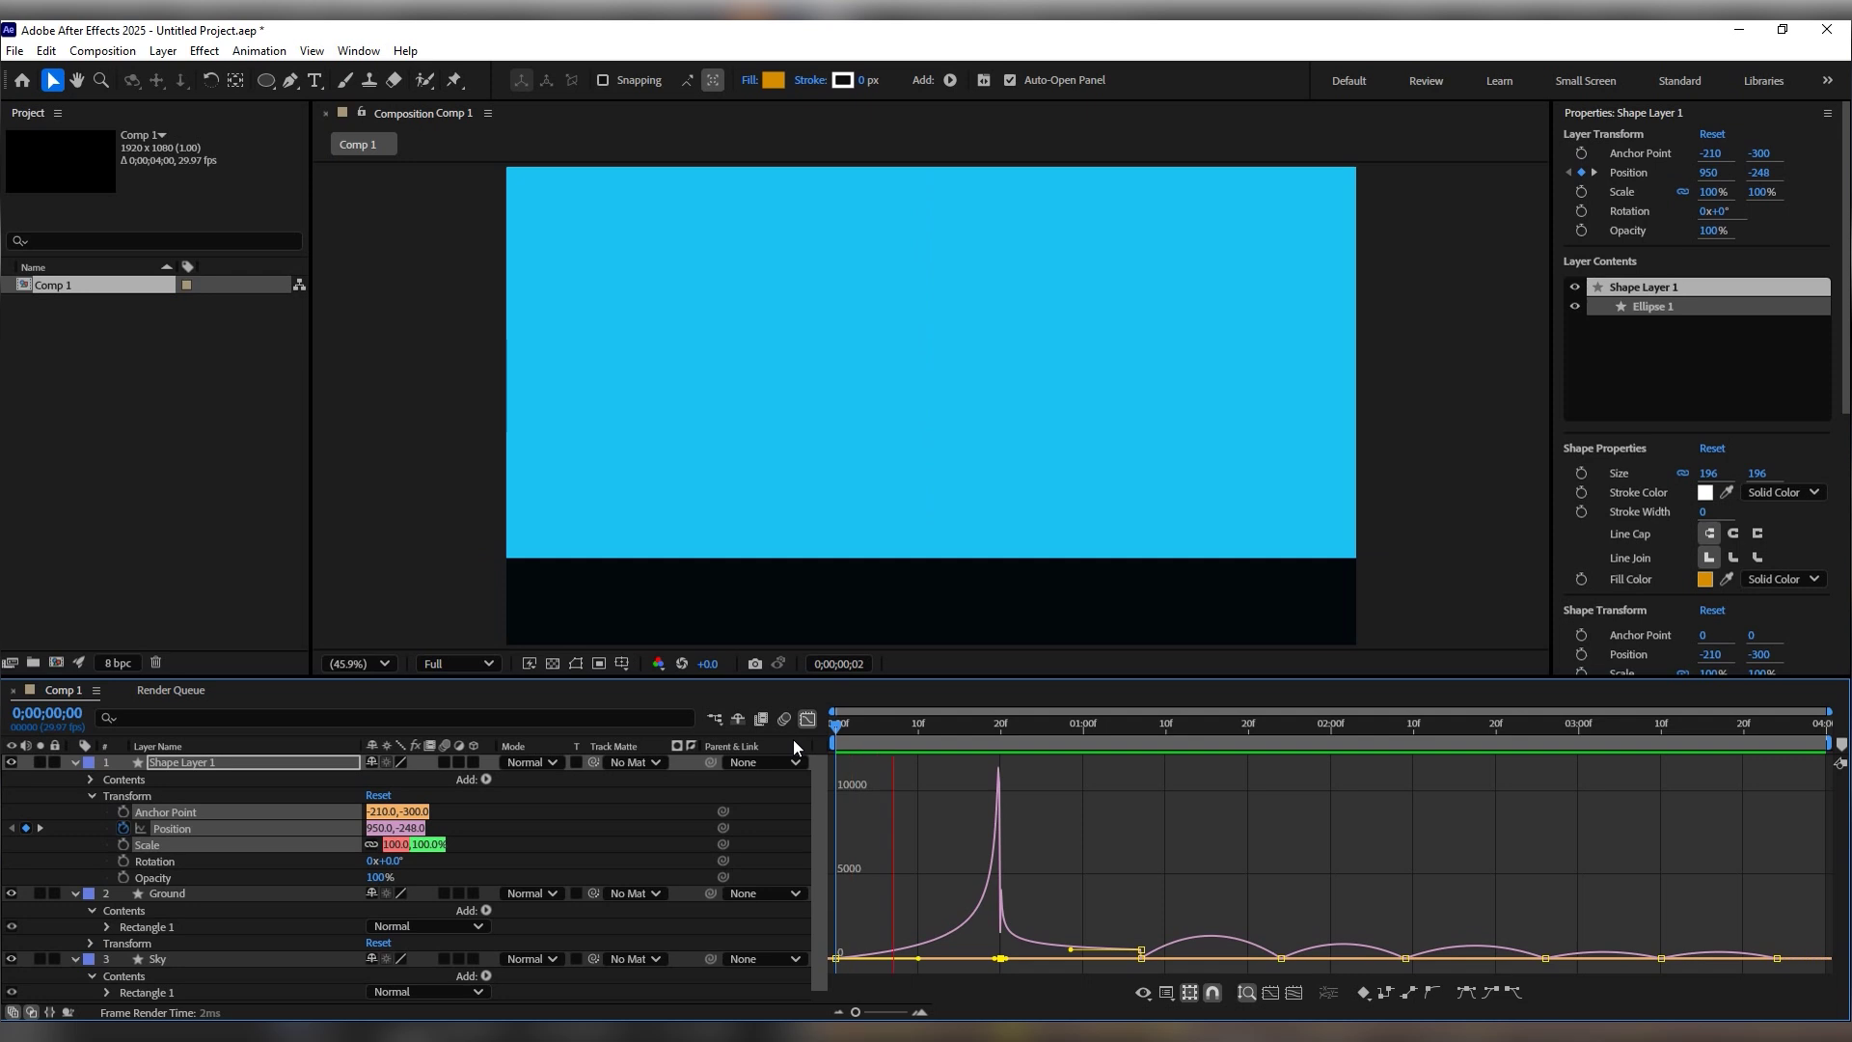
{"action": "key", "text": "space"}
Step: Lower the incoming speed handle of the first rebound's peak at 0;00;01;07 to the zero line
{"action": "scroll", "coordinate": [1036, 888], "scroll_direction": "up", "scroll_amount": 5}
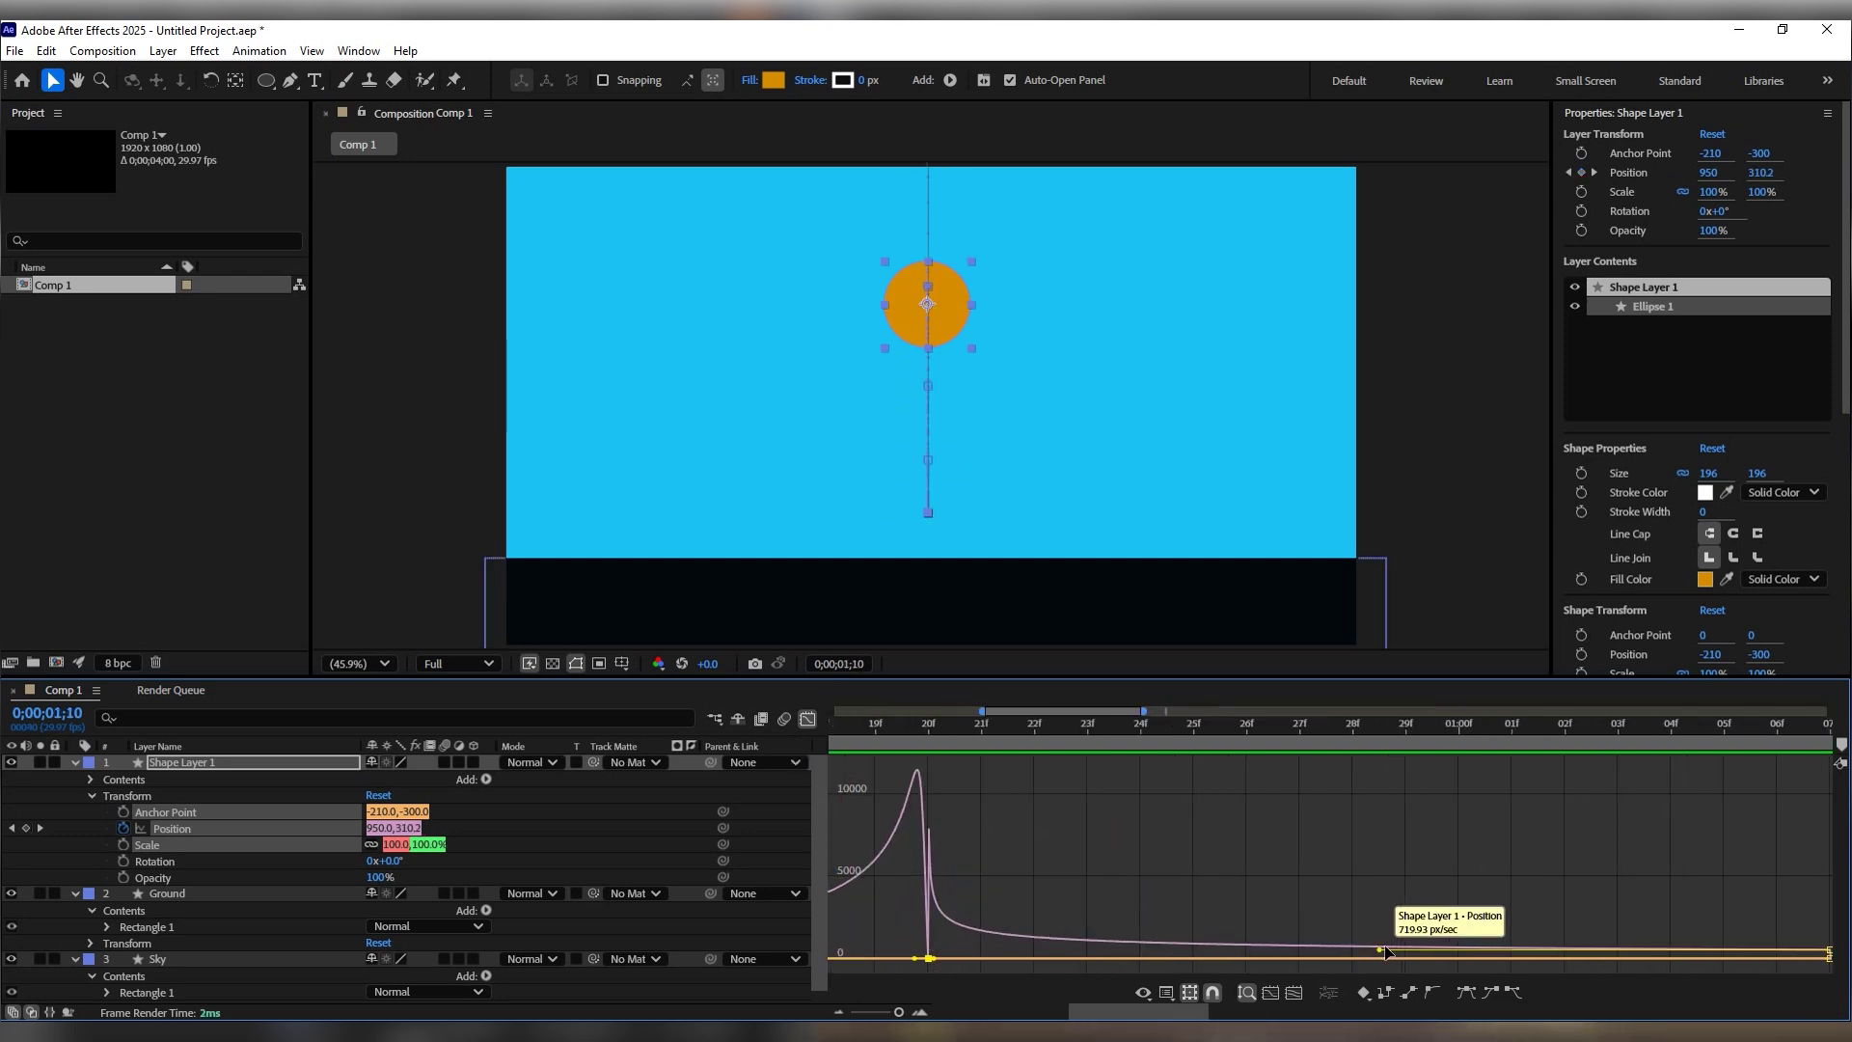
{"action": "left_click_drag", "start_coordinate": [1379, 951], "coordinate": [1397, 959]}
{"action": "scroll", "coordinate": [1084, 916], "scroll_direction": "down", "scroll_amount": 5}
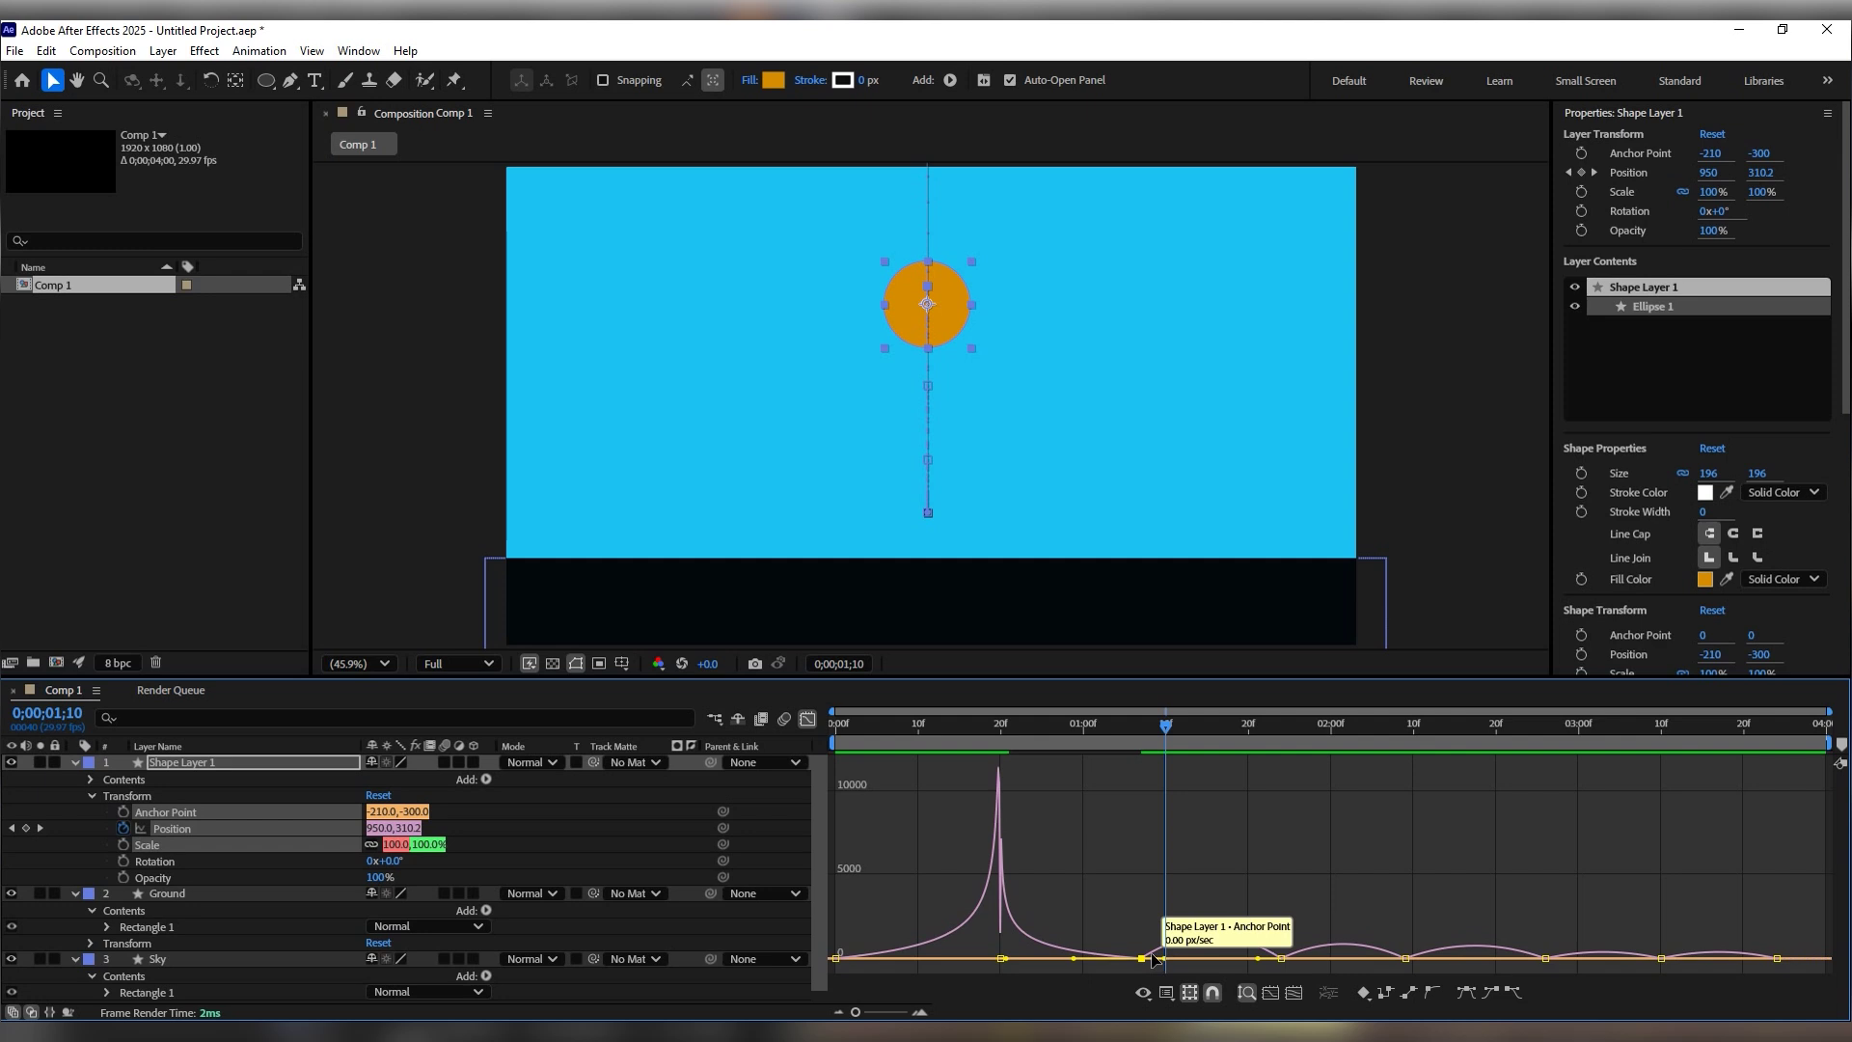
Step: Reshape the second drop's and rebound's speed curves so the speed spikes around the ground impact at 0;00;01;24
{"action": "mouse_move", "coordinate": [1155, 739]}
{"action": "left_mouse_down"}
{"action": "mouse_move", "coordinate": [976, 723]}
{"action": "mouse_move", "coordinate": [1140, 772]}
{"action": "left_mouse_up"}
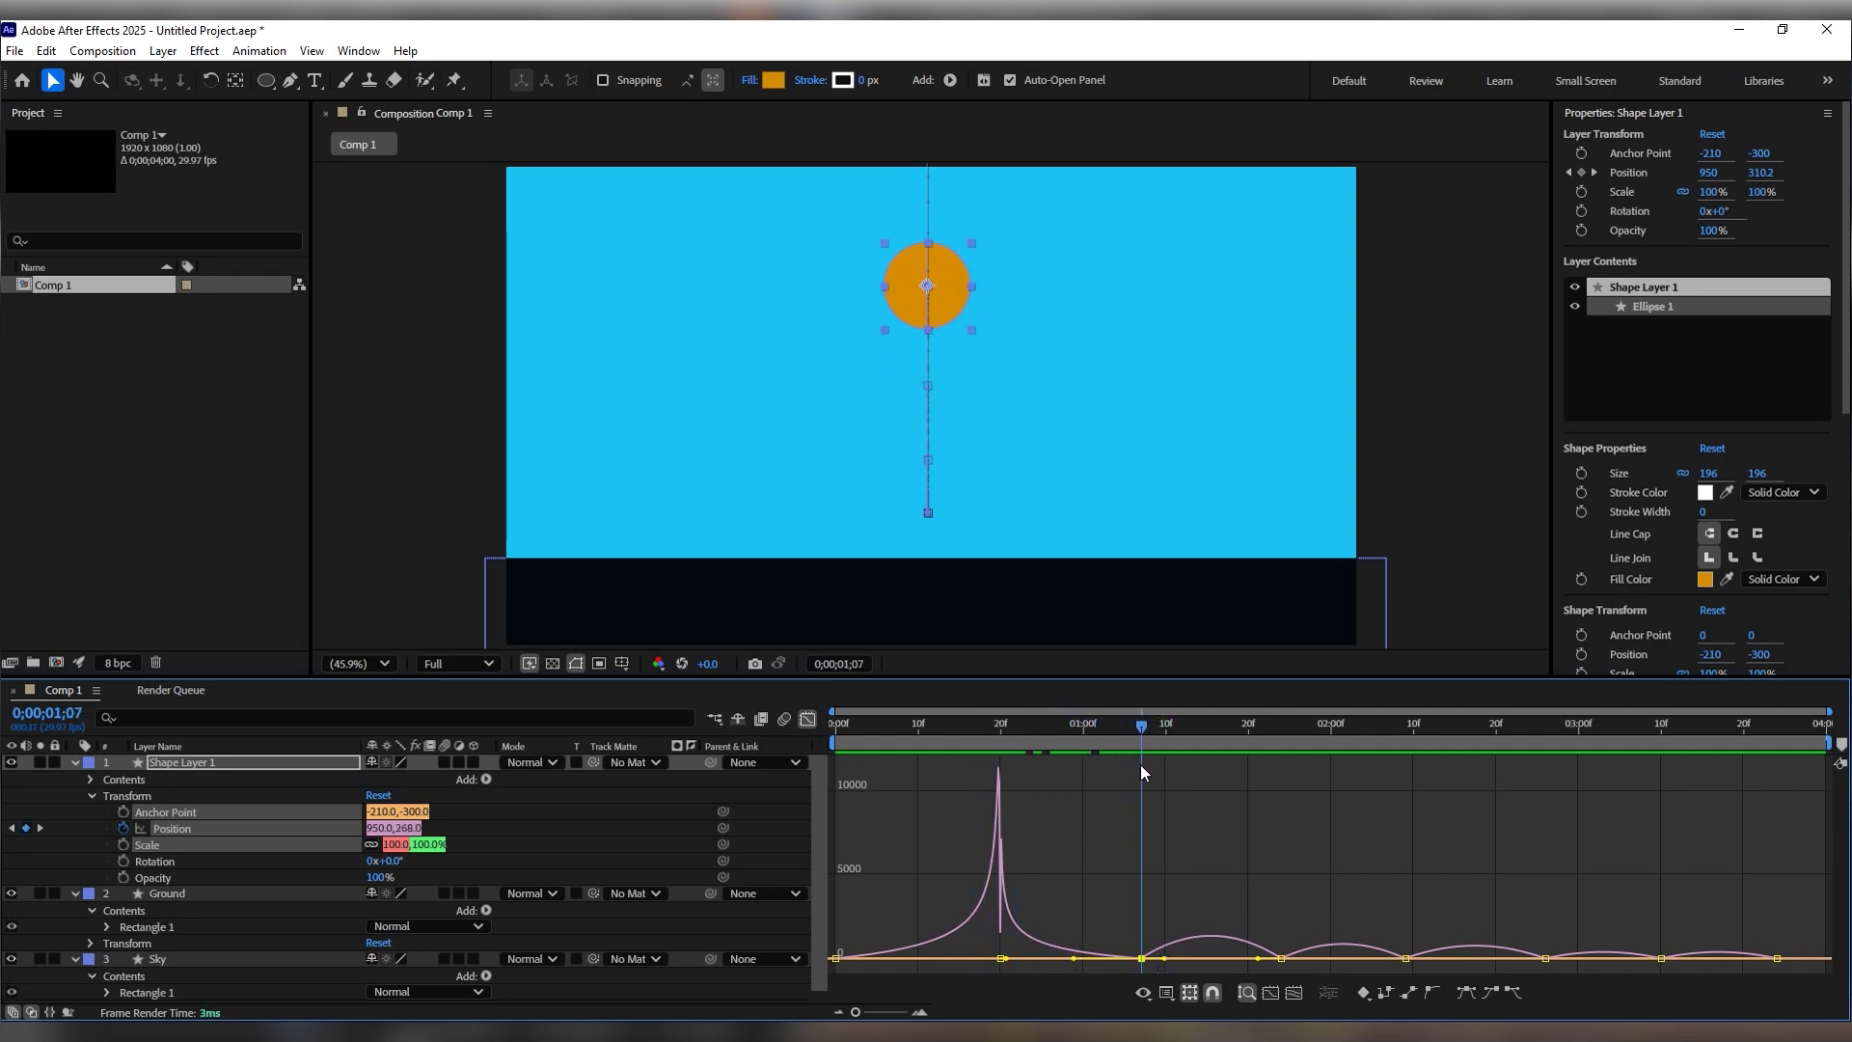
{"action": "left_click_drag", "start_coordinate": [1166, 958], "coordinate": [1275, 958]}
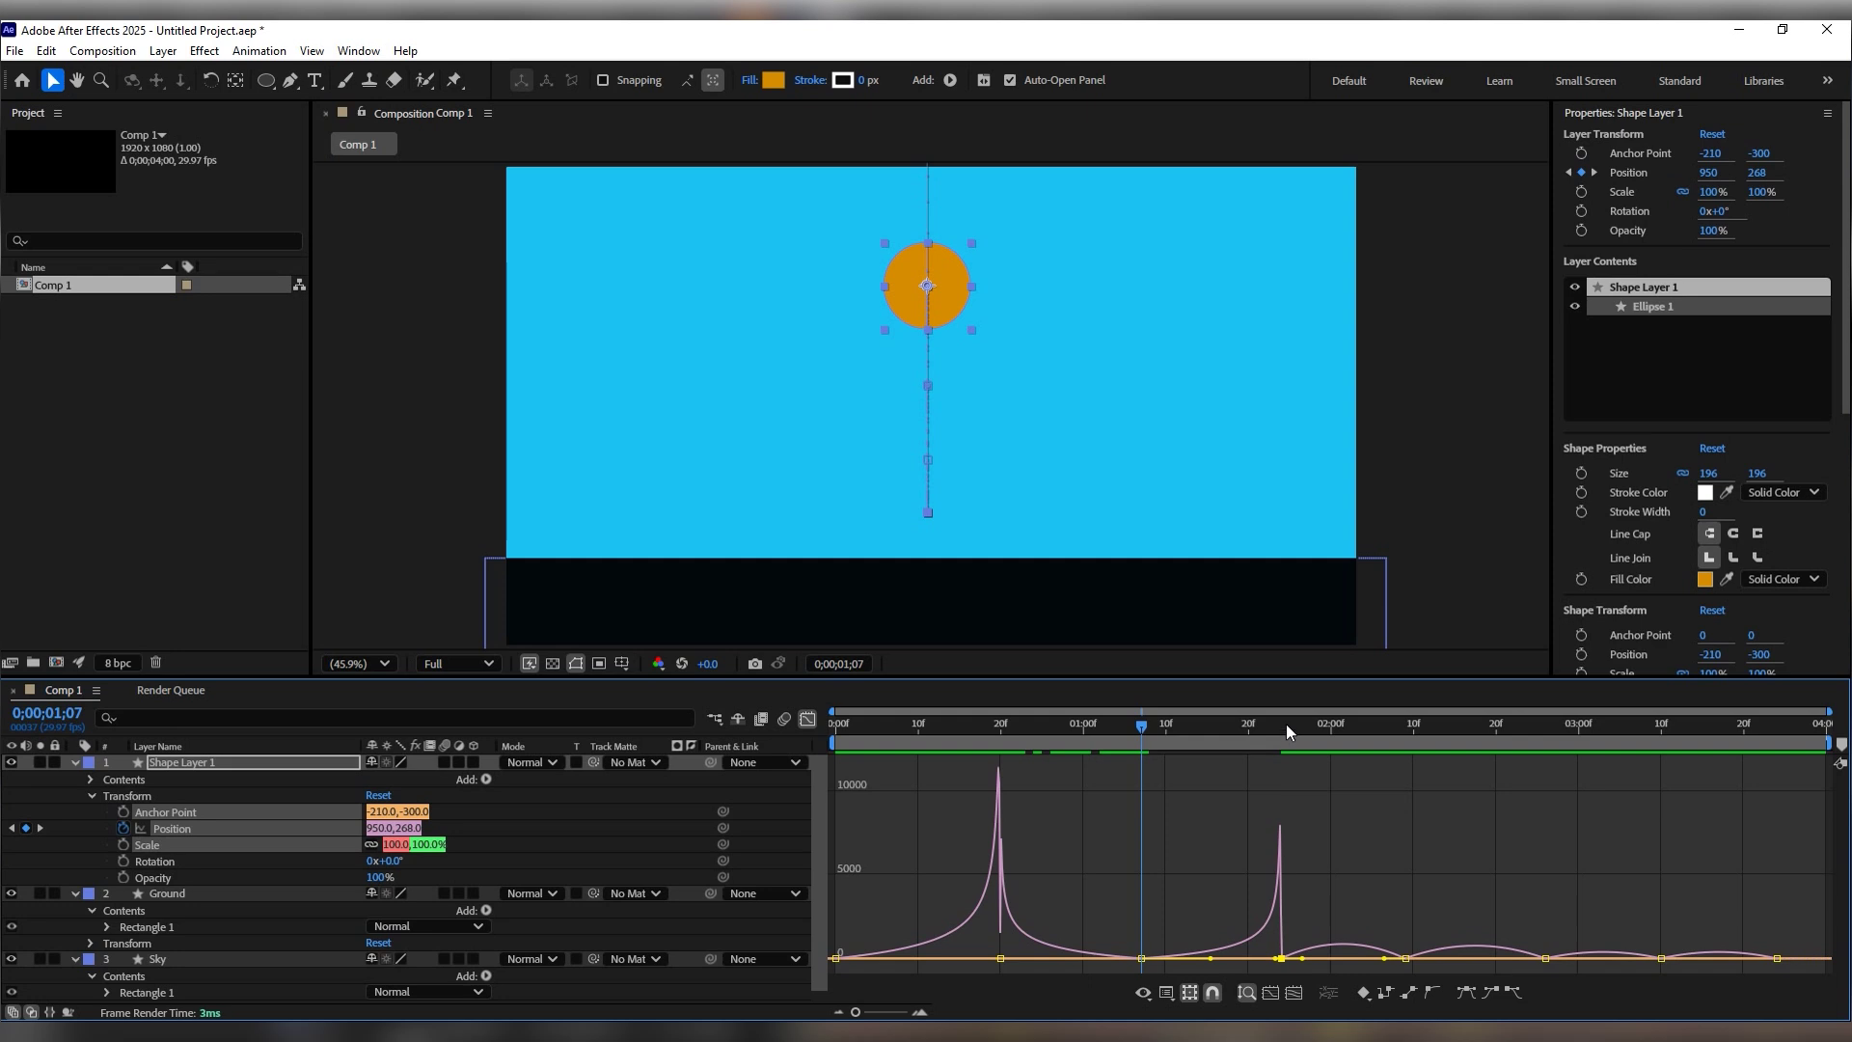
{"action": "mouse_move", "coordinate": [1275, 729]}
{"action": "left_mouse_down"}
{"action": "mouse_move", "coordinate": [1250, 733]}
{"action": "mouse_move", "coordinate": [1280, 737]}
{"action": "left_mouse_up"}
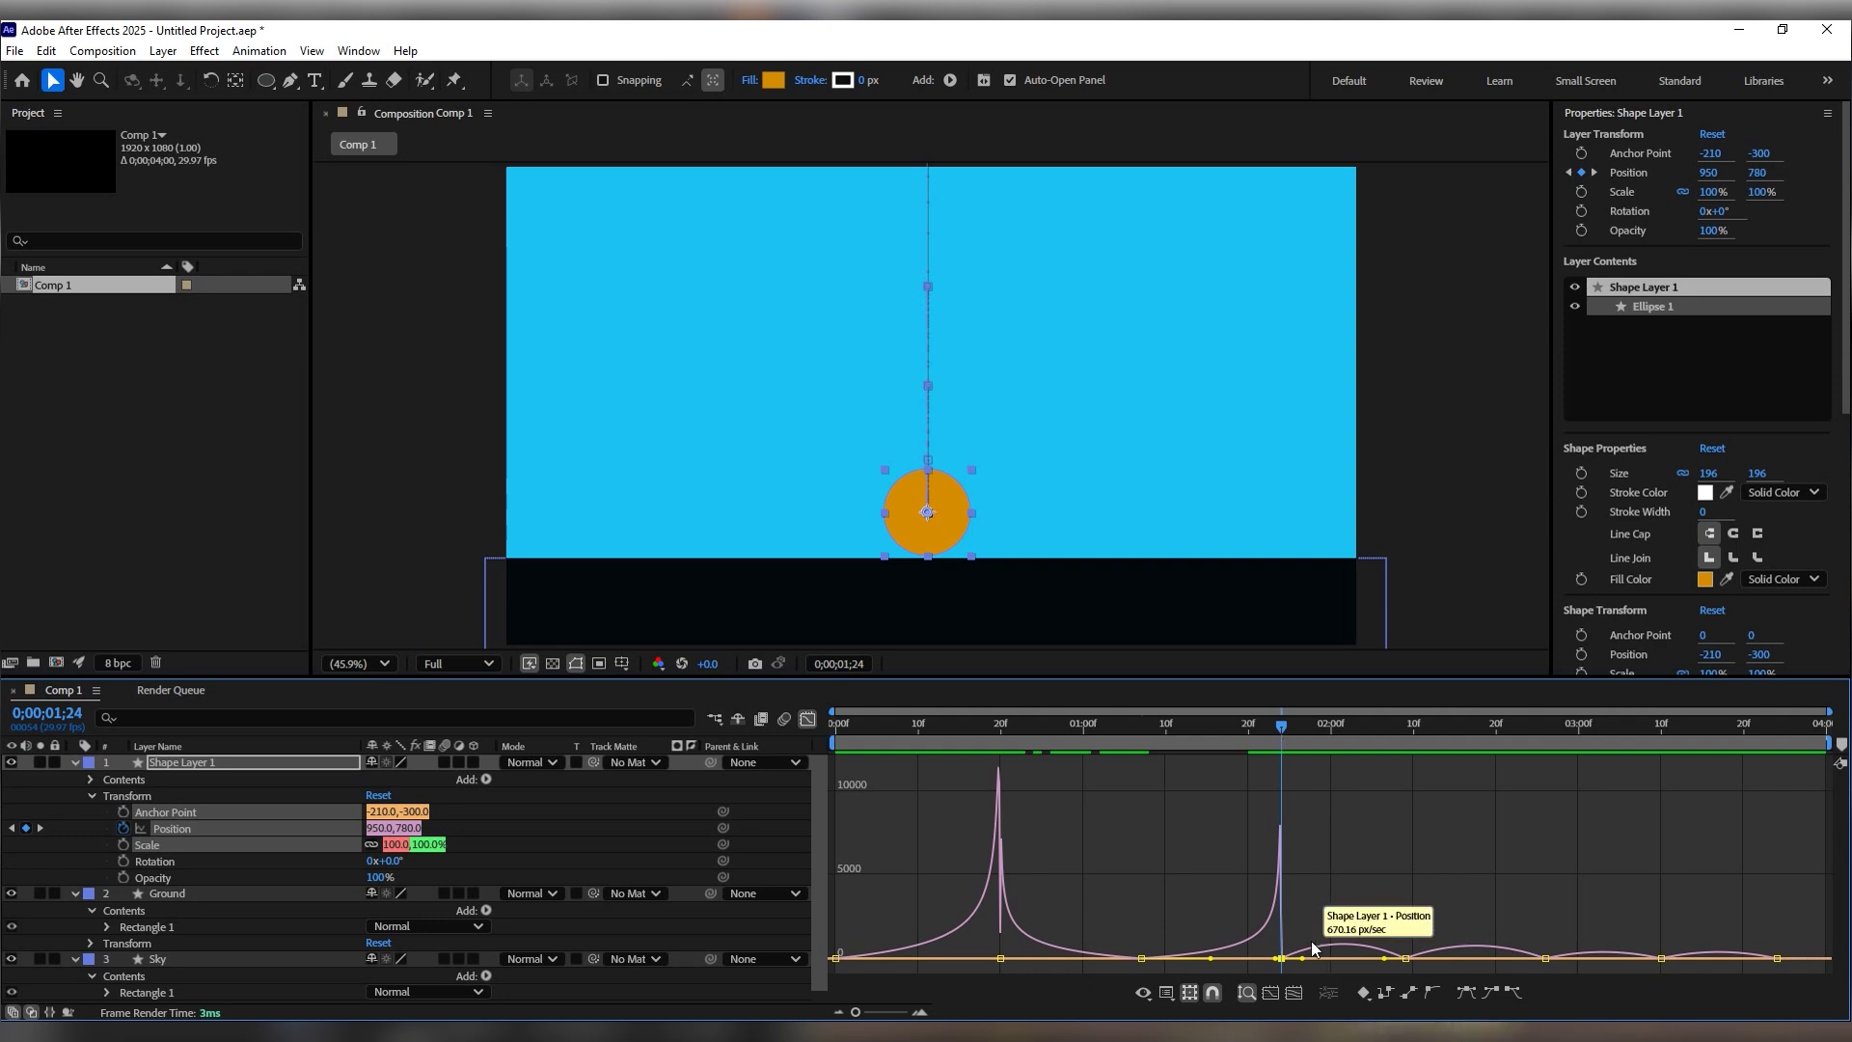
{"action": "scroll", "coordinate": [1319, 957], "scroll_direction": "up", "scroll_amount": 5}
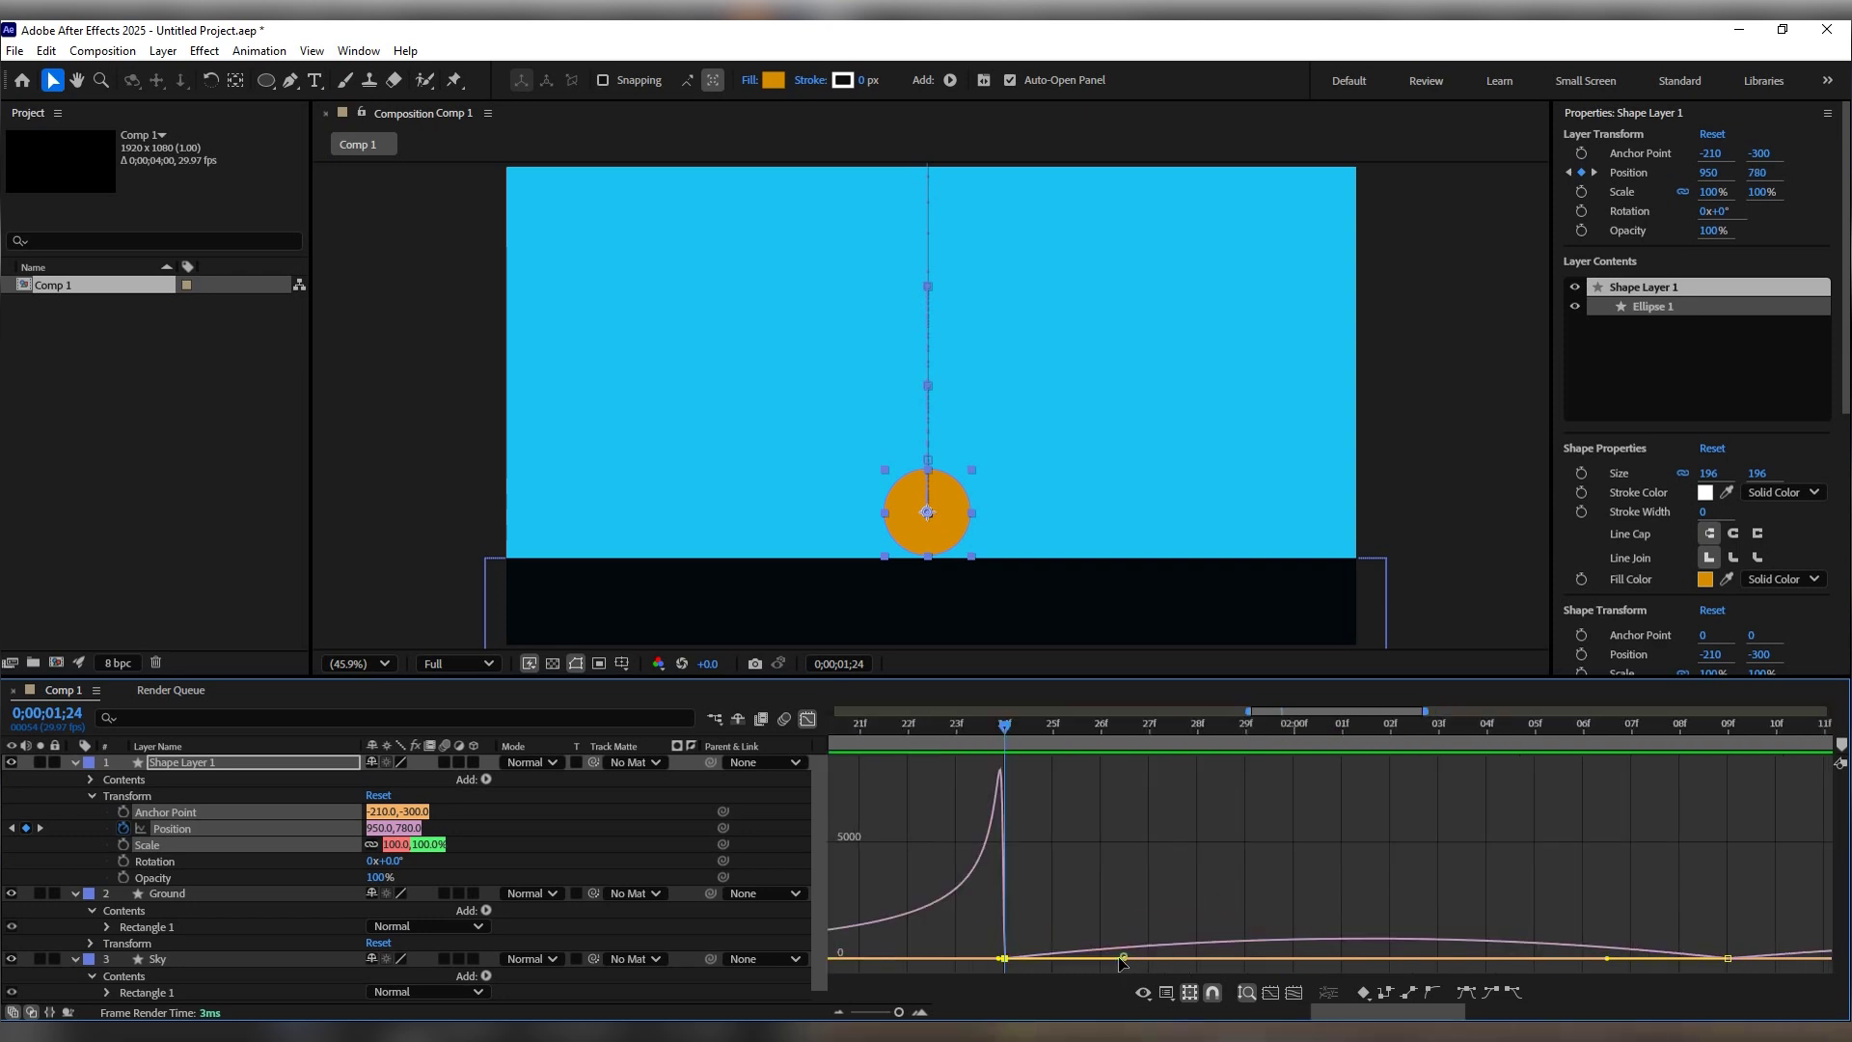
{"action": "scroll", "coordinate": [1268, 963], "scroll_direction": "down", "scroll_amount": 5}
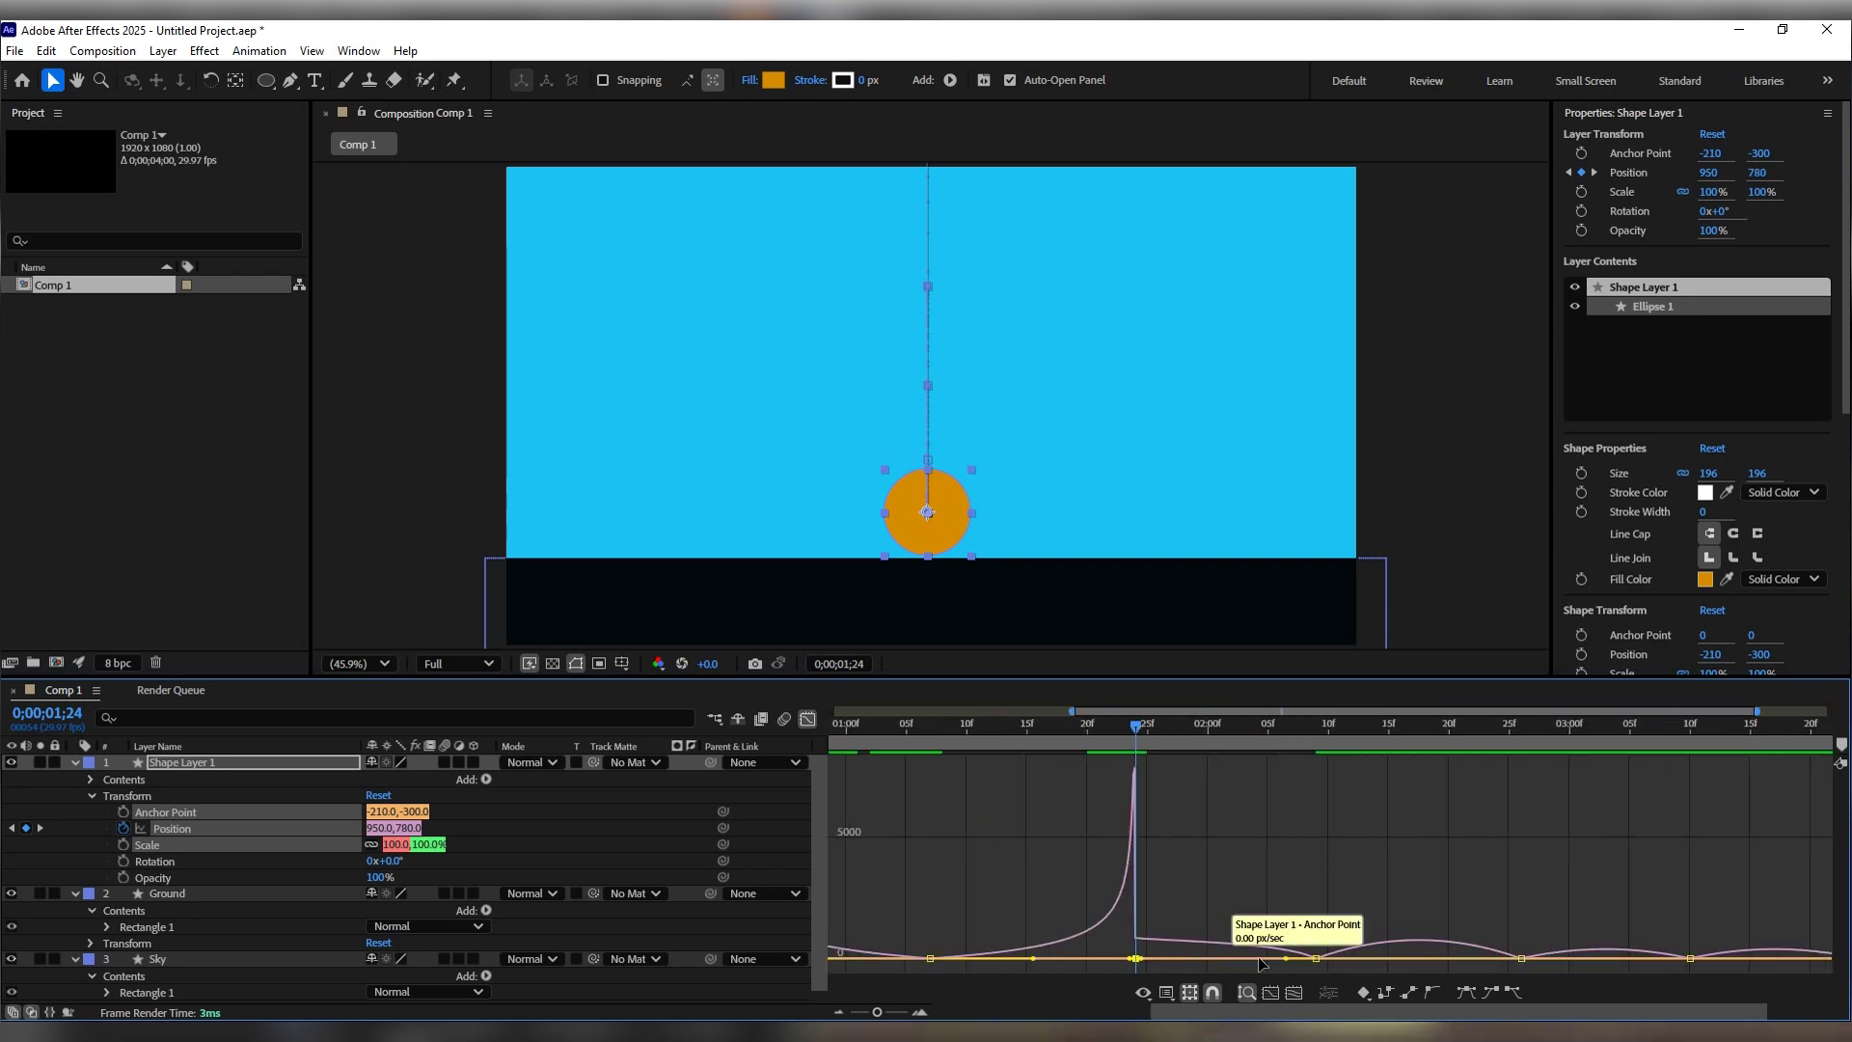
Step: Reshape the third drop's and rebound's speed curves so the speed peaks around the ground impact at 0;00;02;26
{"action": "left_click", "coordinate": [1315, 958]}
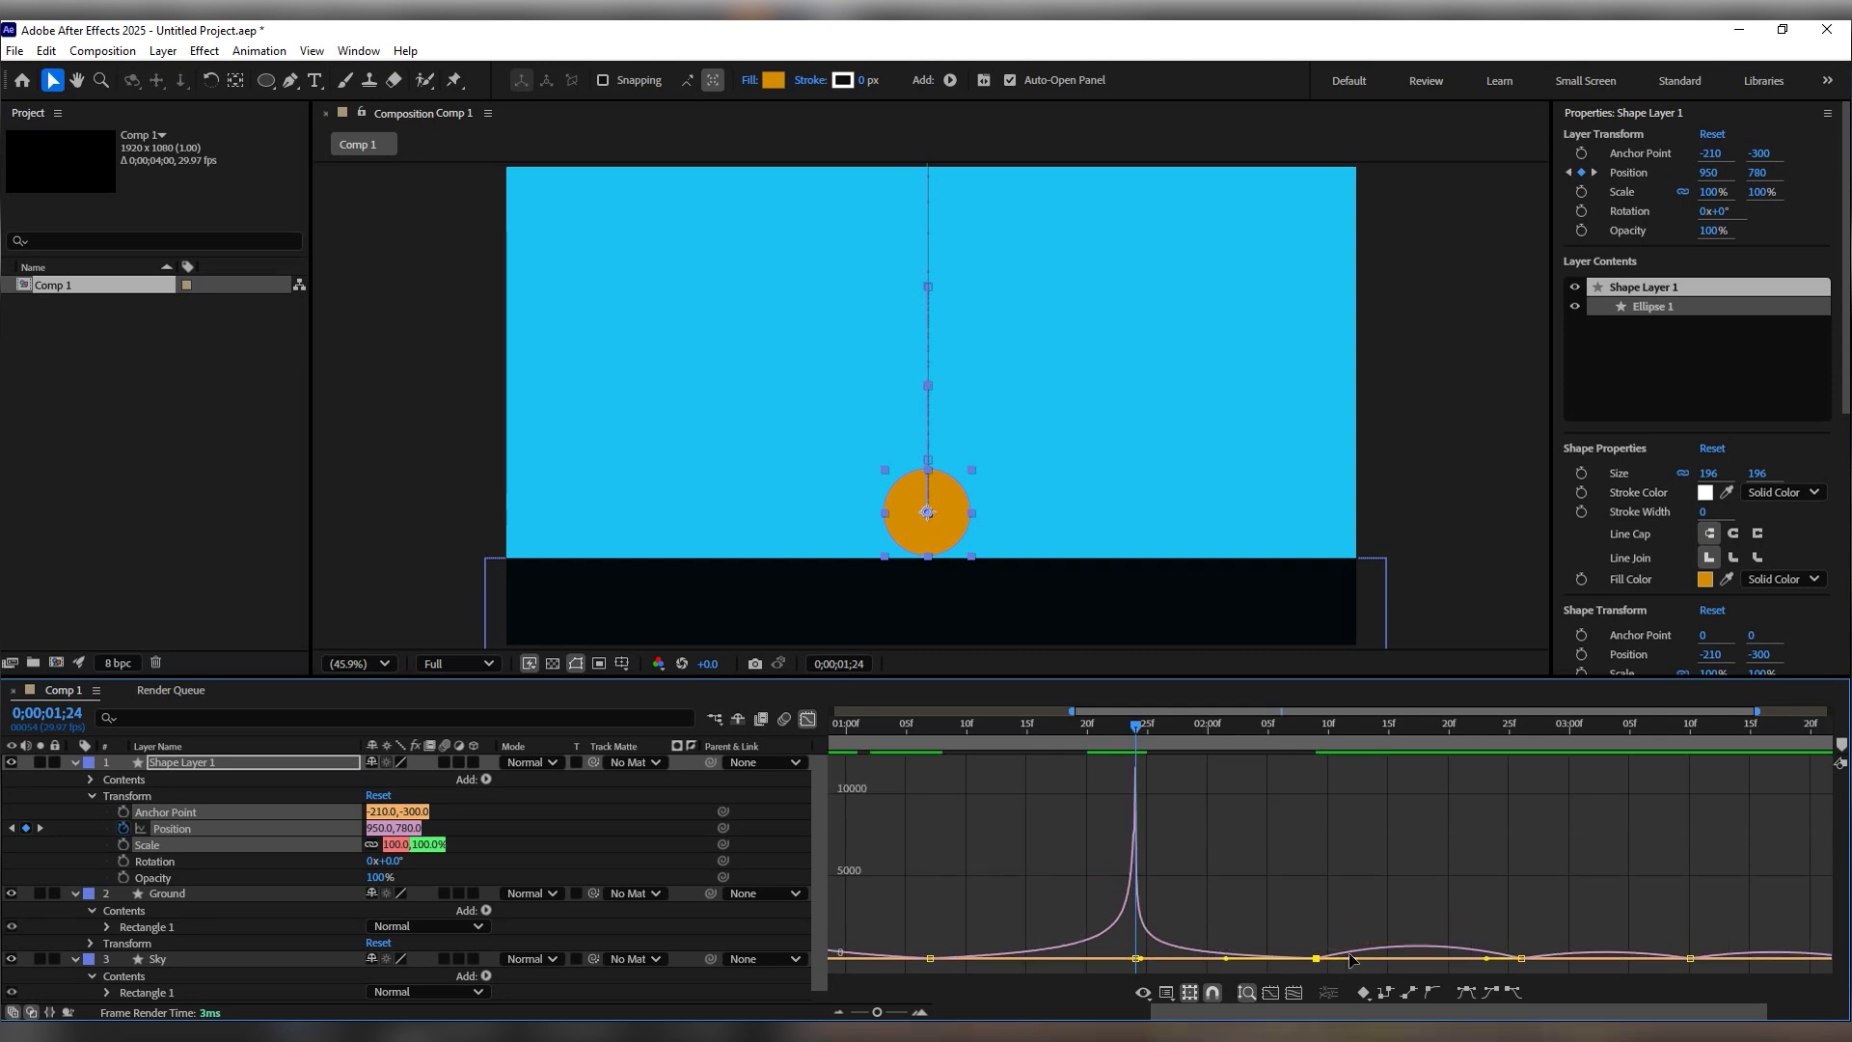
{"action": "left_click_drag", "start_coordinate": [1354, 958], "coordinate": [1456, 965]}
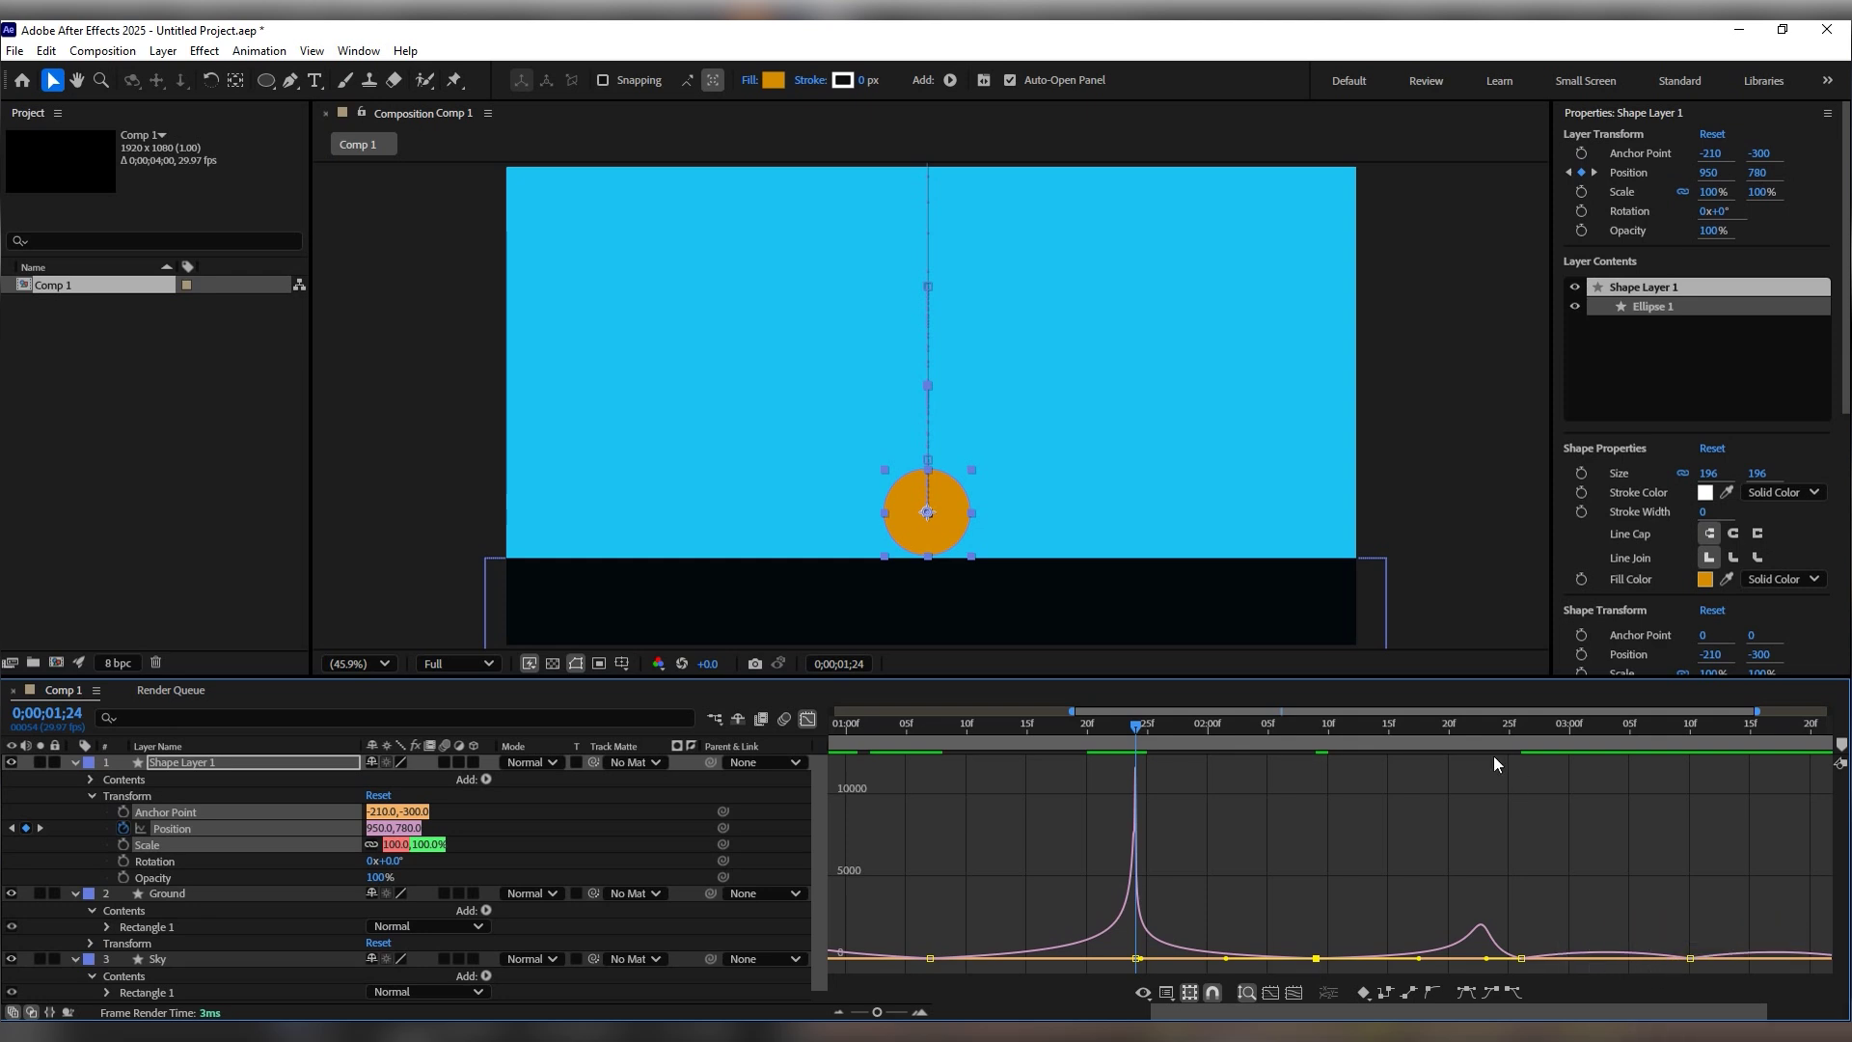
{"action": "left_click_drag", "start_coordinate": [1486, 958], "coordinate": [1510, 956]}
{"action": "left_click_drag", "start_coordinate": [1661, 958], "coordinate": [1525, 963]}
{"action": "key", "text": "semicolon"}
Step: Reshape the last drop's speed curve from the 0;00;03;10 keyframe so the ball accelerates toward its final landing, and preview the animation from the start
{"action": "left_click_drag", "start_coordinate": [1470, 738], "coordinate": [1658, 756]}
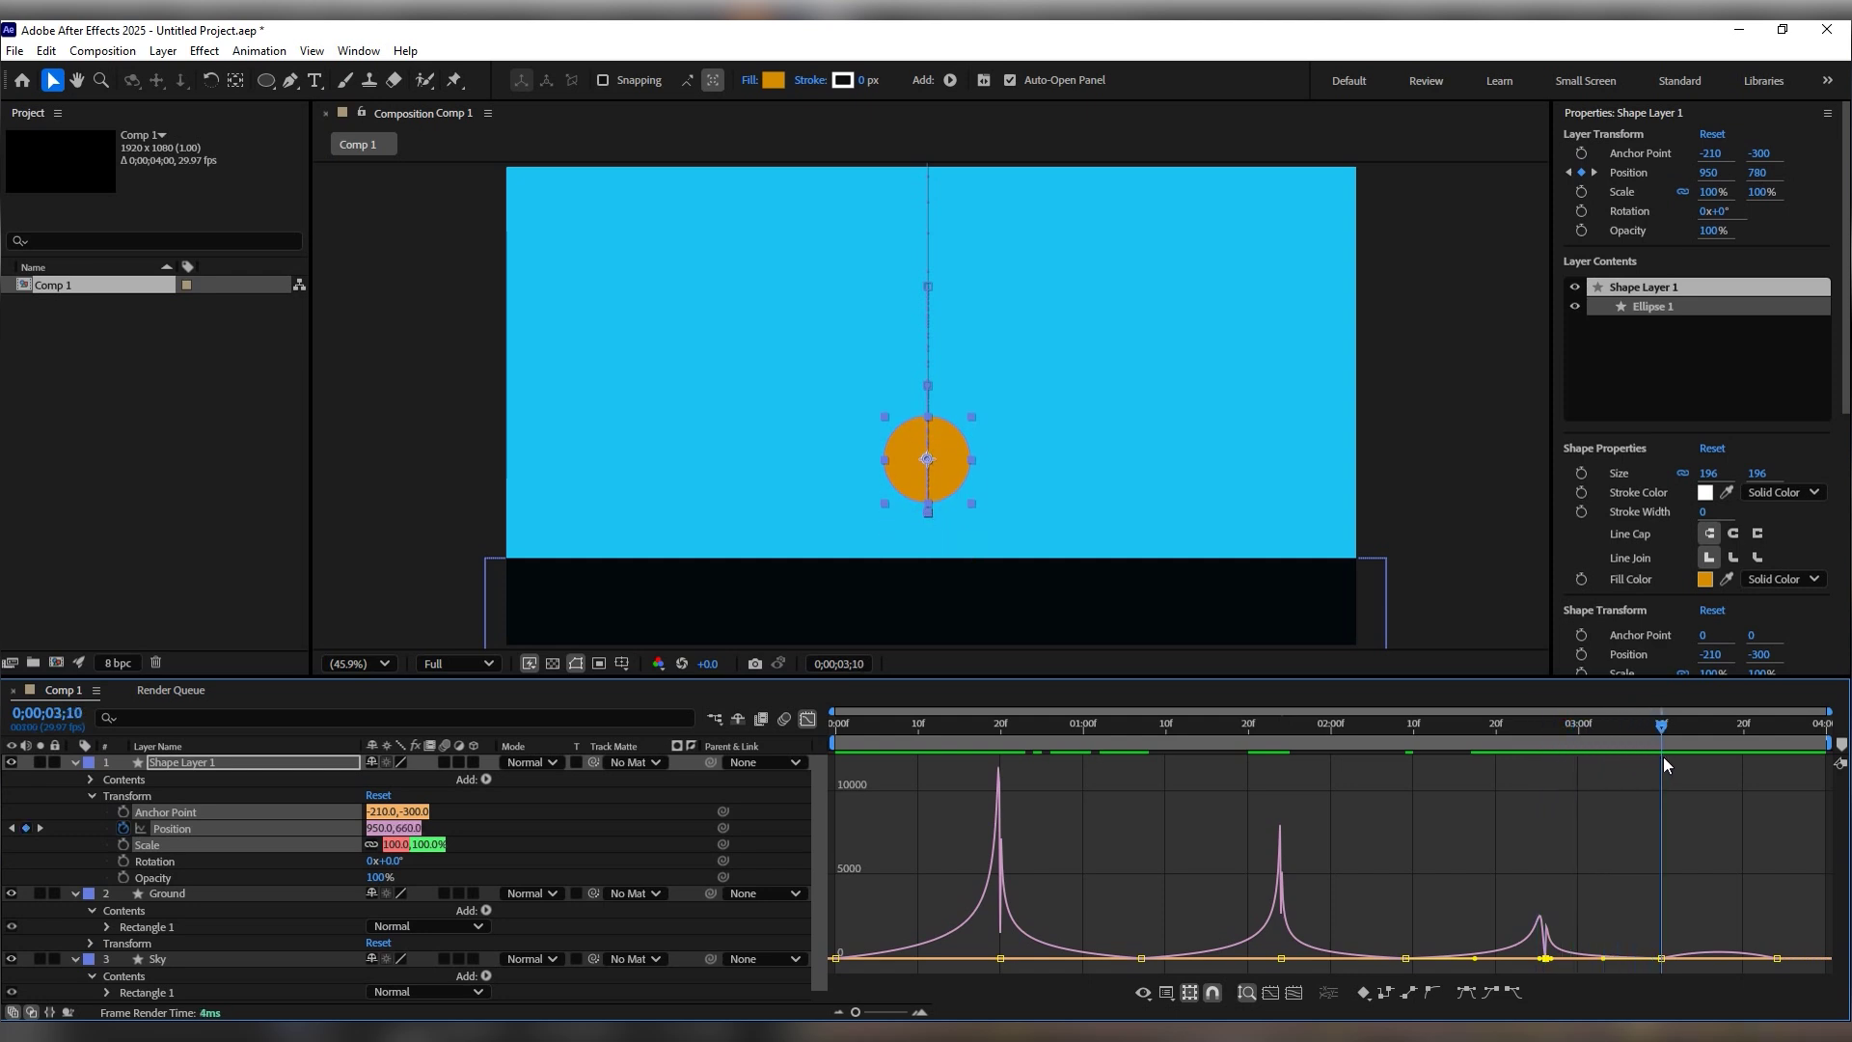
{"action": "left_click", "coordinate": [1661, 957]}
{"action": "left_click_drag", "start_coordinate": [1681, 960], "coordinate": [1718, 958]}
{"action": "left_click_drag", "start_coordinate": [1389, 741], "coordinate": [706, 775]}
{"action": "key", "text": "space"}
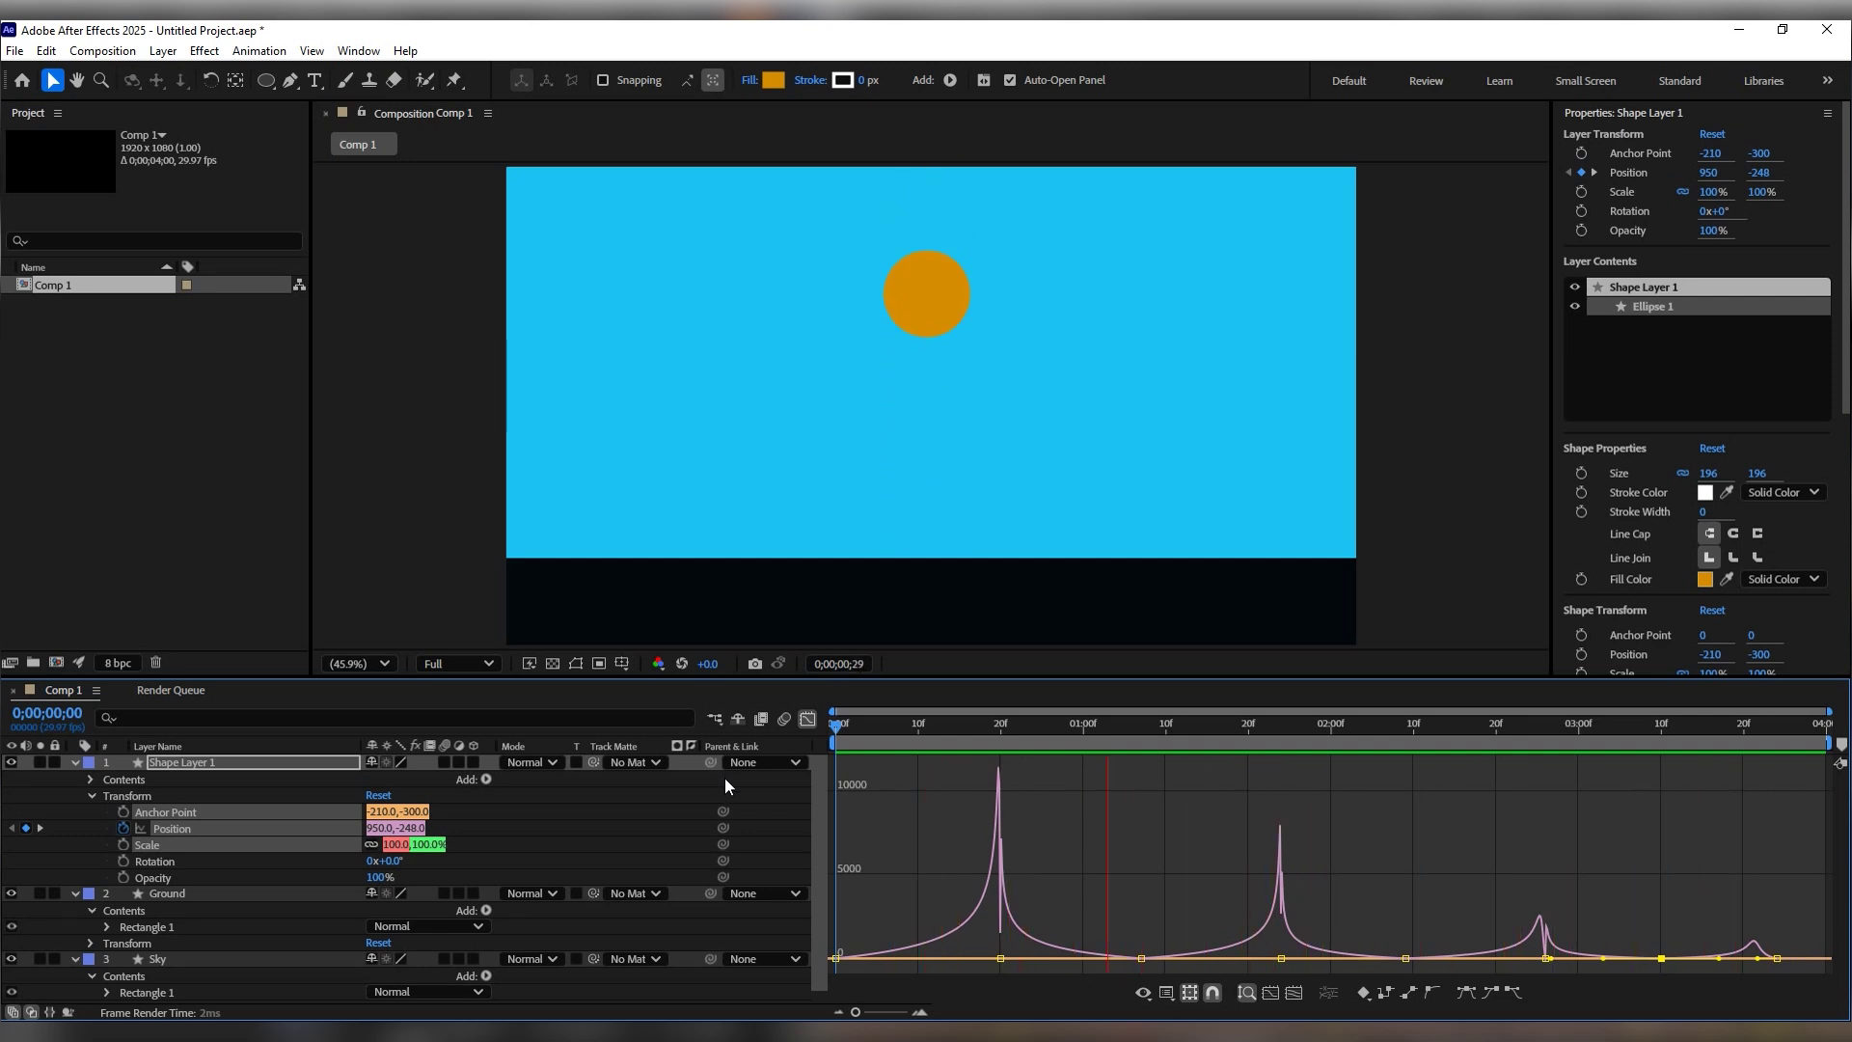
{"action": "key", "text": "space"}
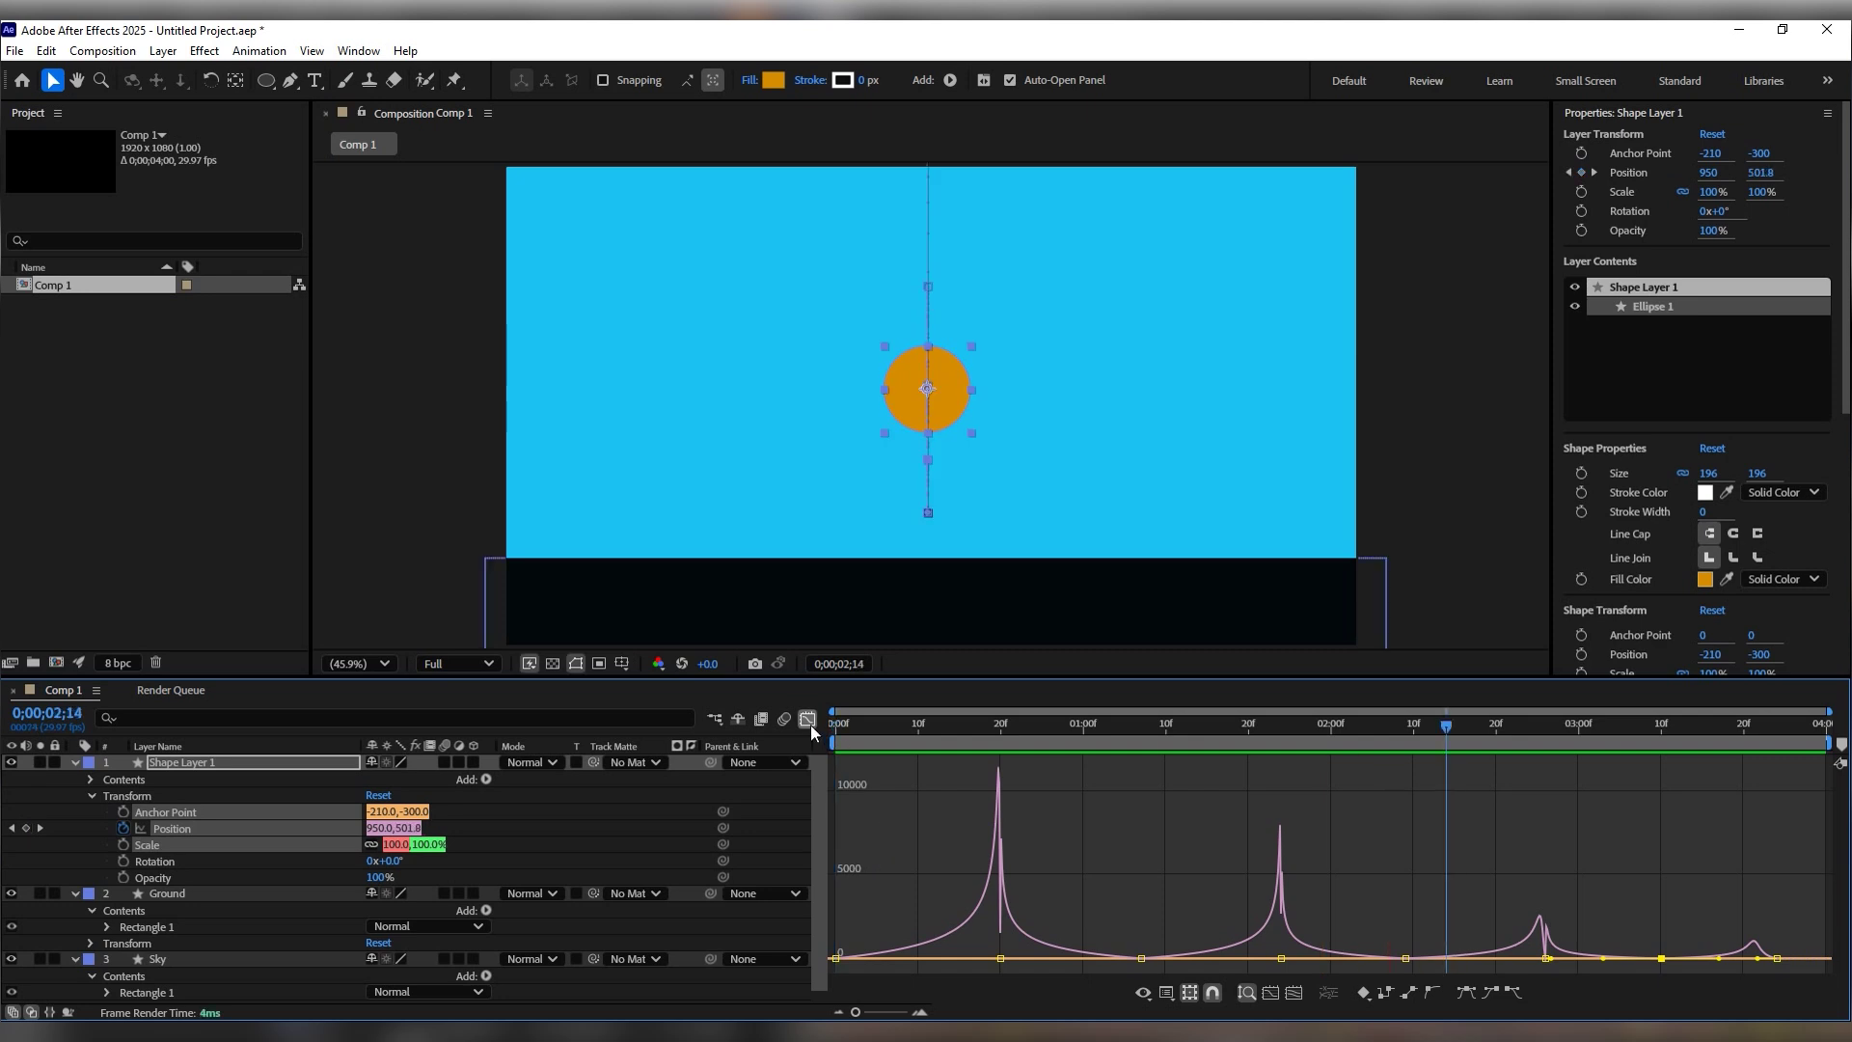
Step: Close the Graph Editor, add a Scale keyframe for the ball at 0;00;00;00 and unlink its width and height scaling
{"action": "left_click", "coordinate": [809, 719]}
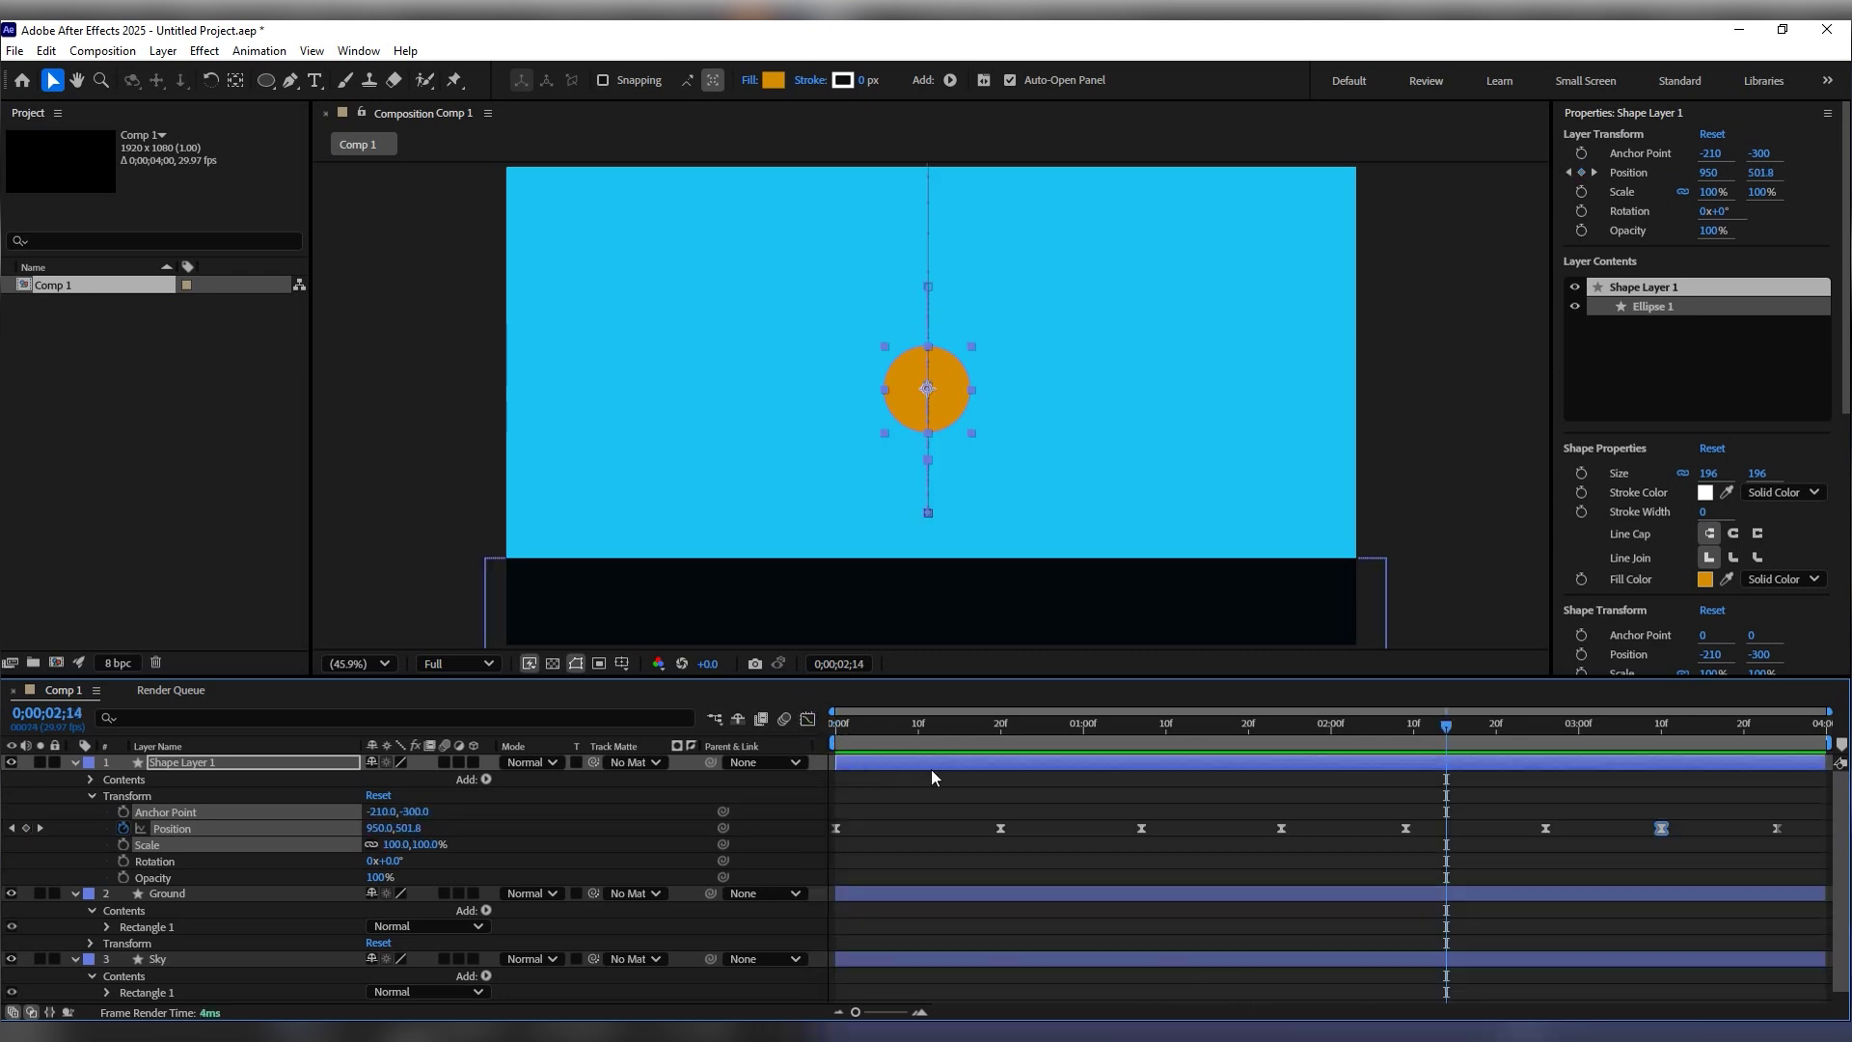
{"action": "left_click_drag", "start_coordinate": [912, 746], "coordinate": [1004, 764]}
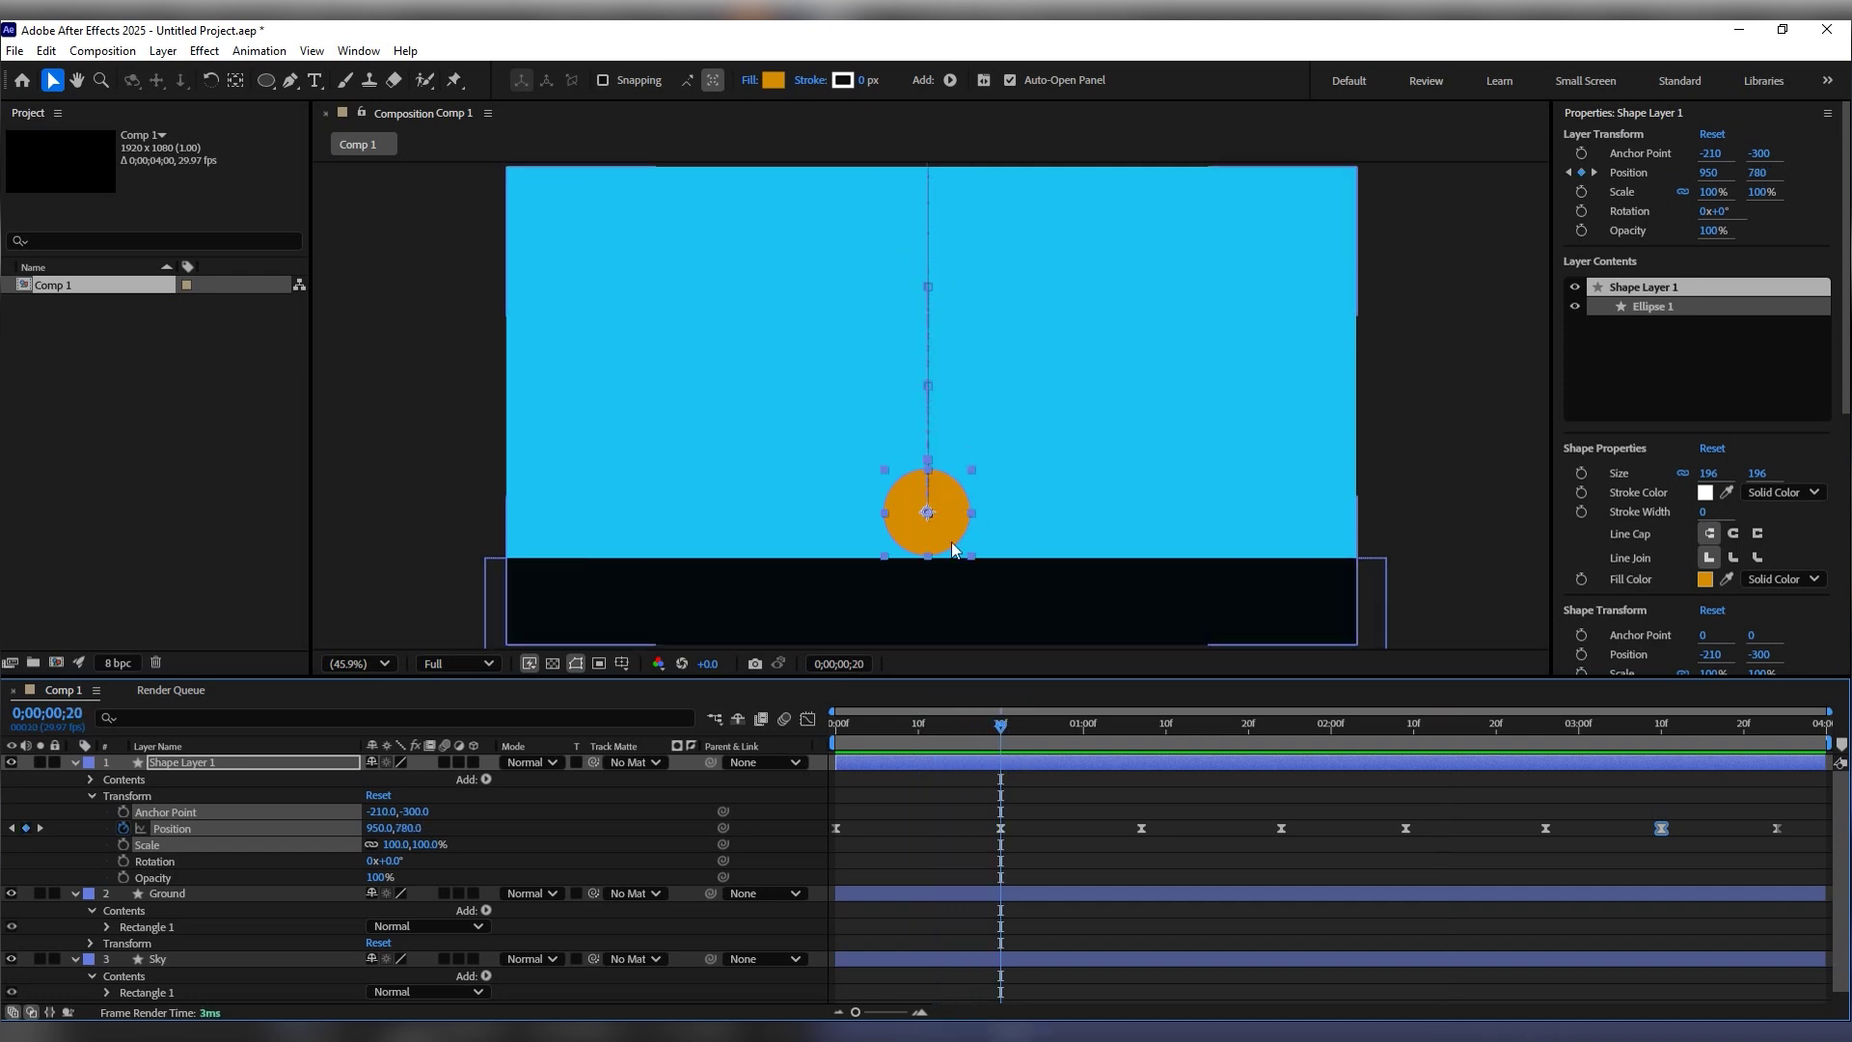
{"action": "left_click", "coordinate": [976, 828]}
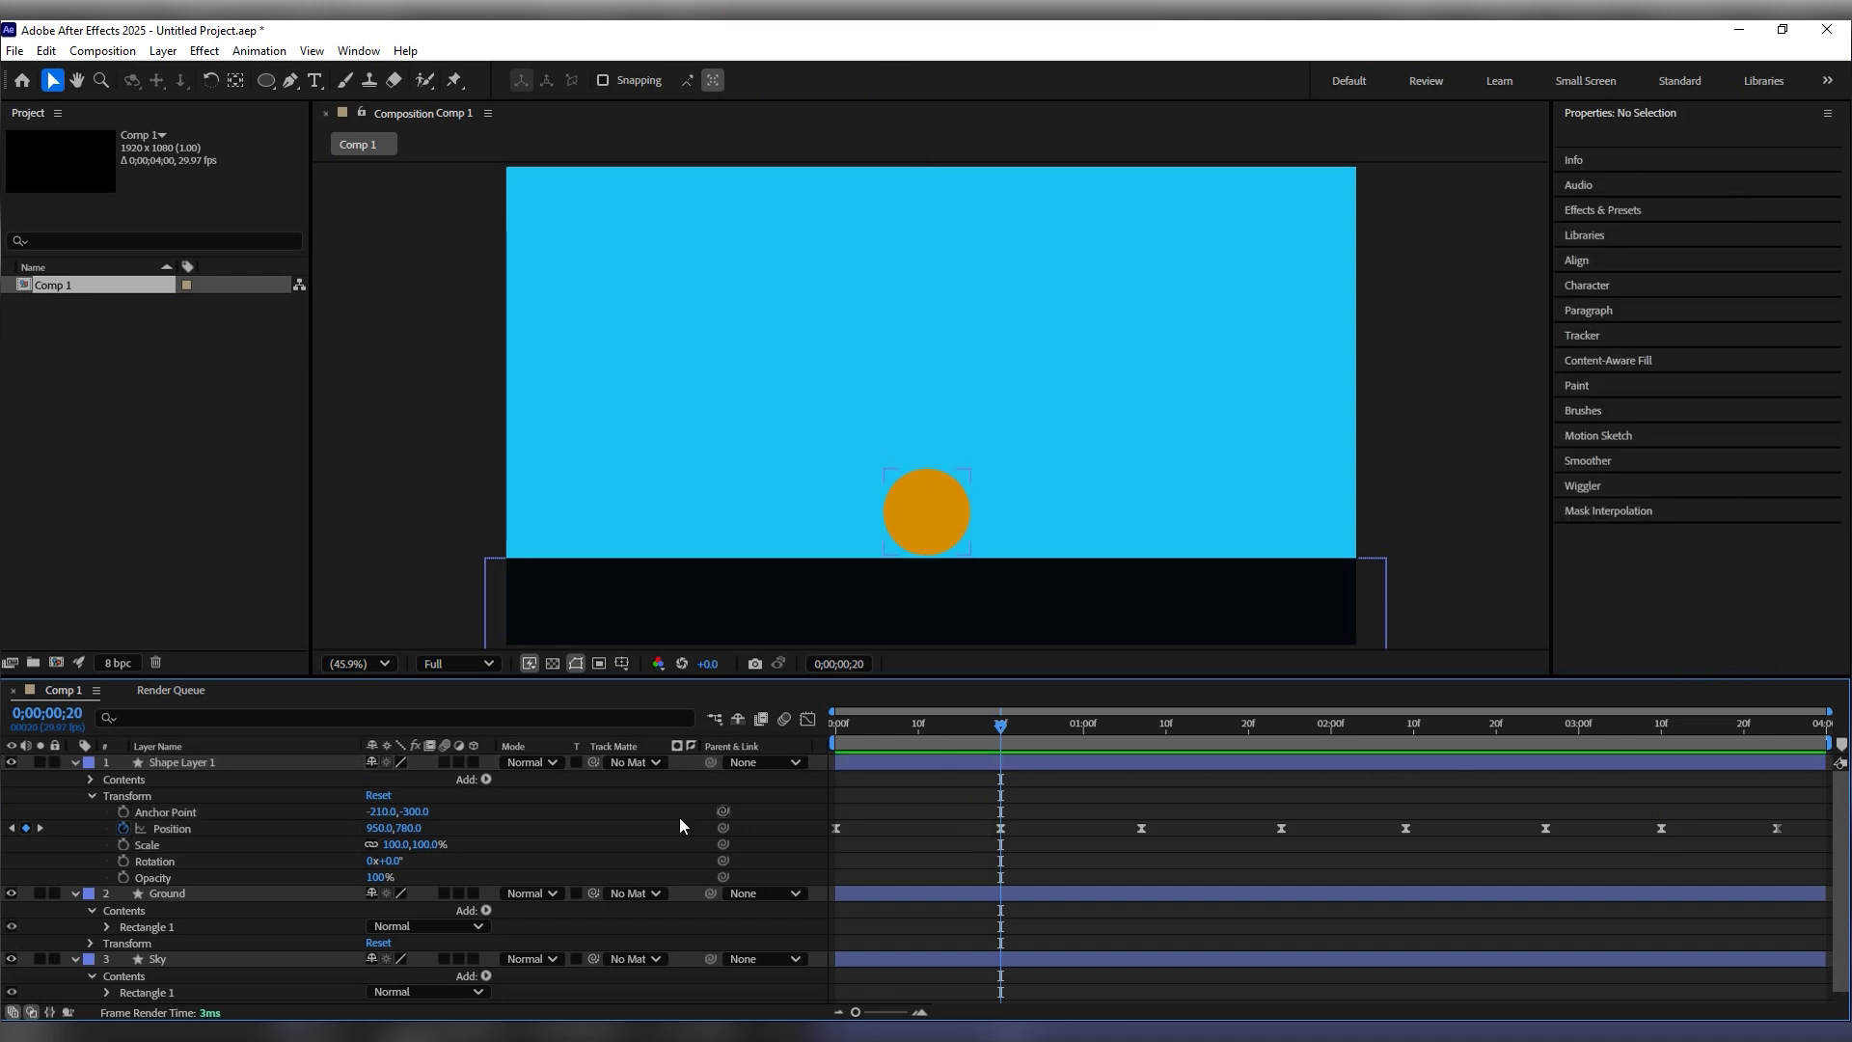
{"action": "left_click_drag", "start_coordinate": [877, 741], "coordinate": [824, 742]}
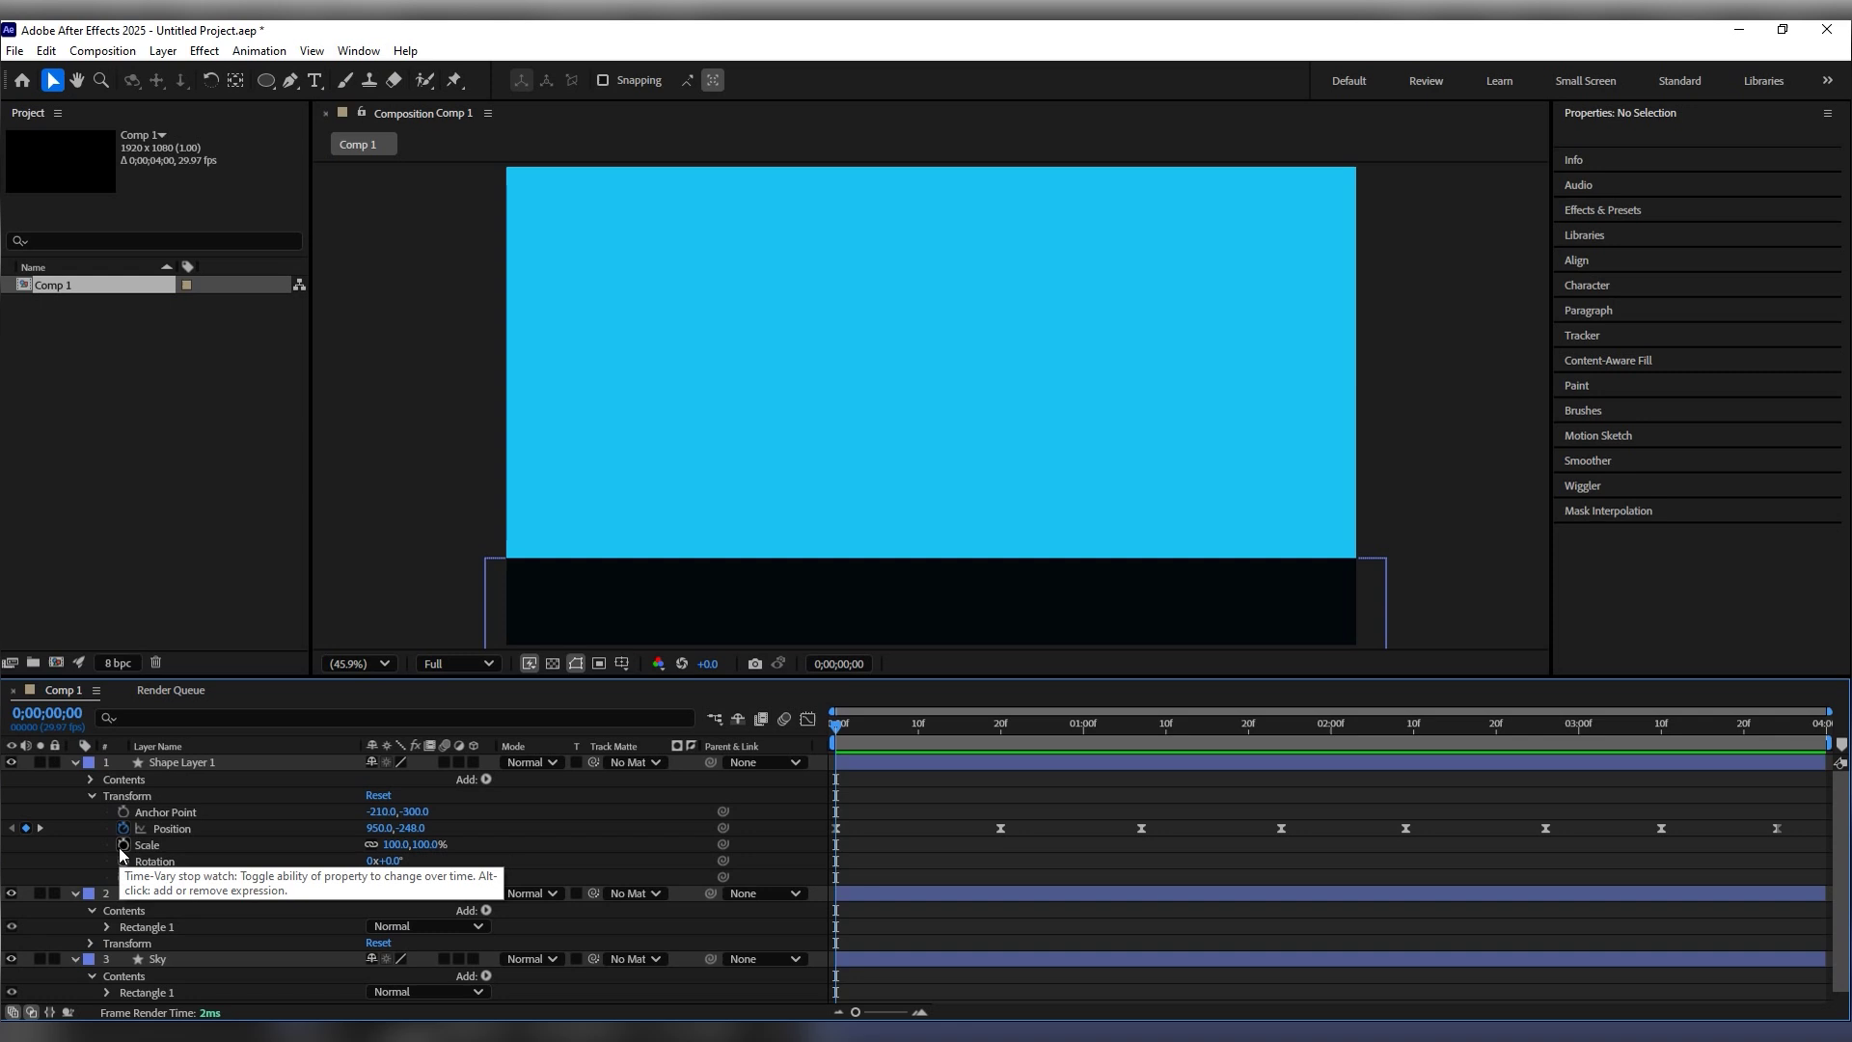
{"action": "left_click", "coordinate": [123, 845]}
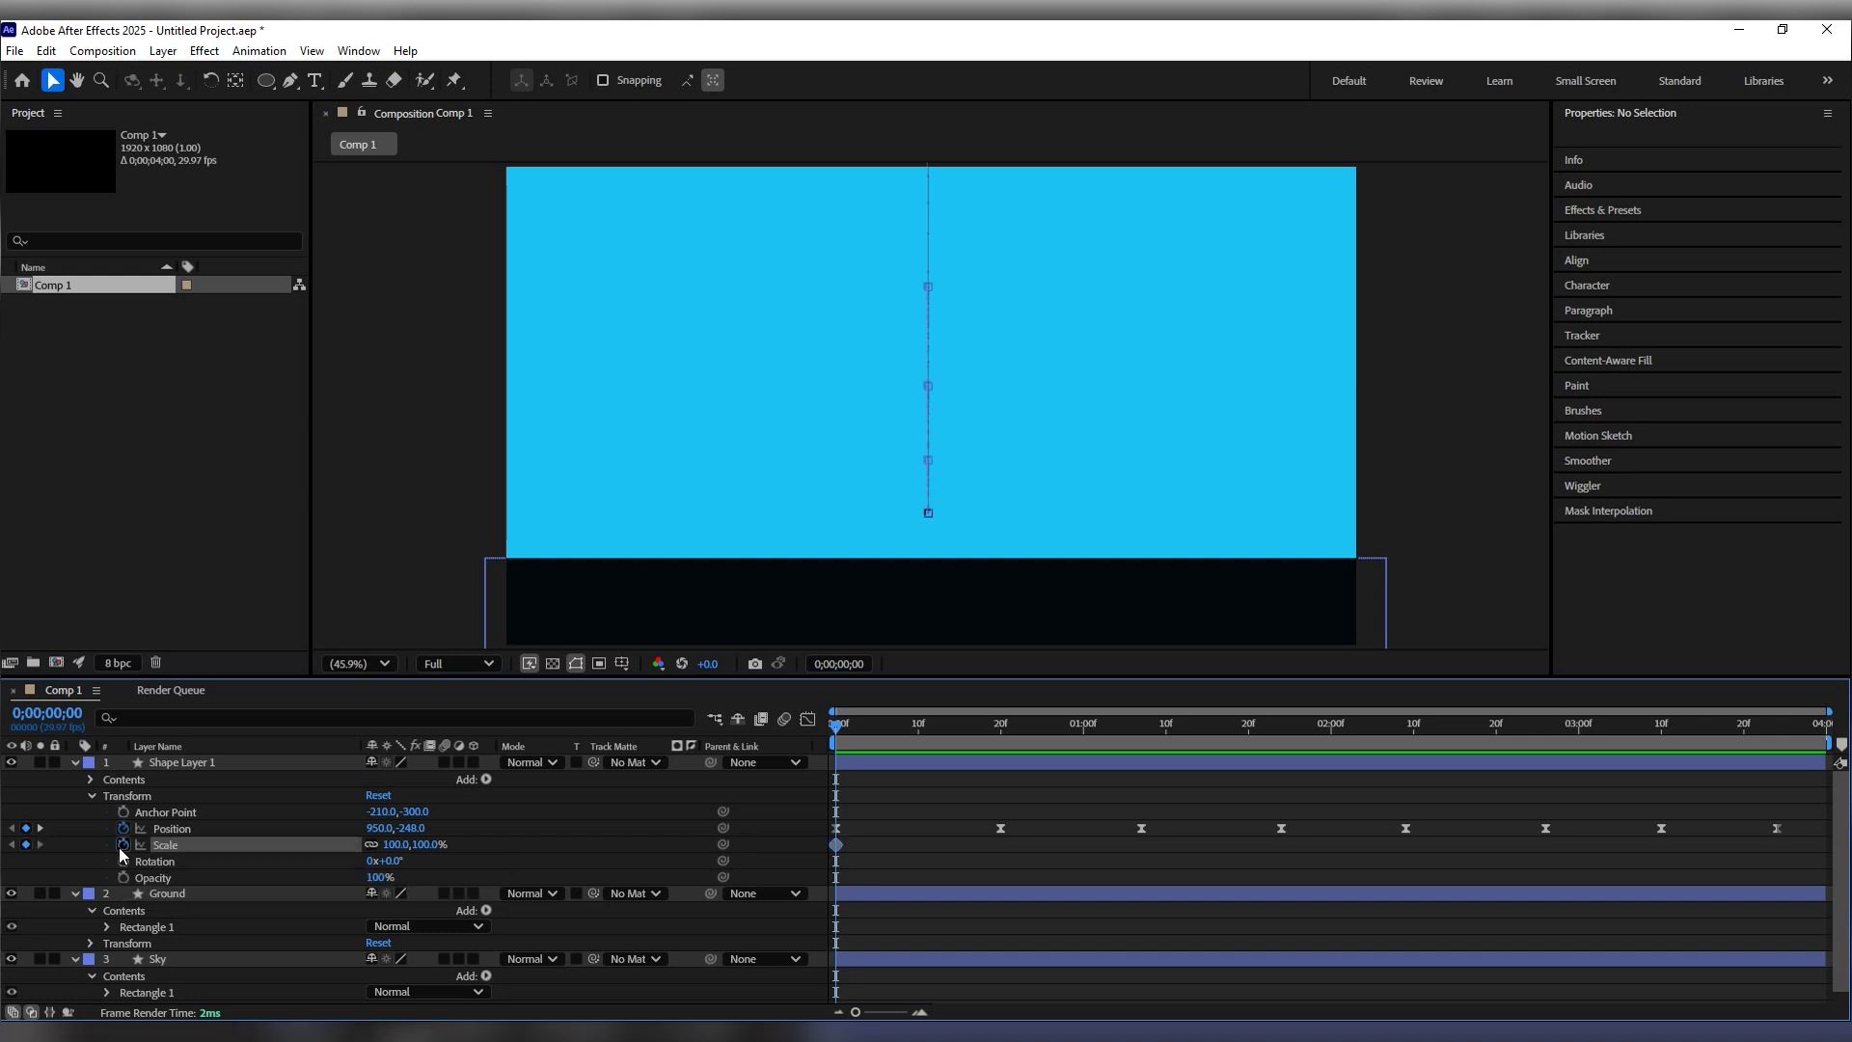
{"action": "left_click", "coordinate": [371, 845]}
Step: Keyframe the ball's Scale at 100, 87% on the first impact at 0;00;00;20 and 100, 100% at 0;00;01;07
{"action": "left_click", "coordinate": [997, 735]}
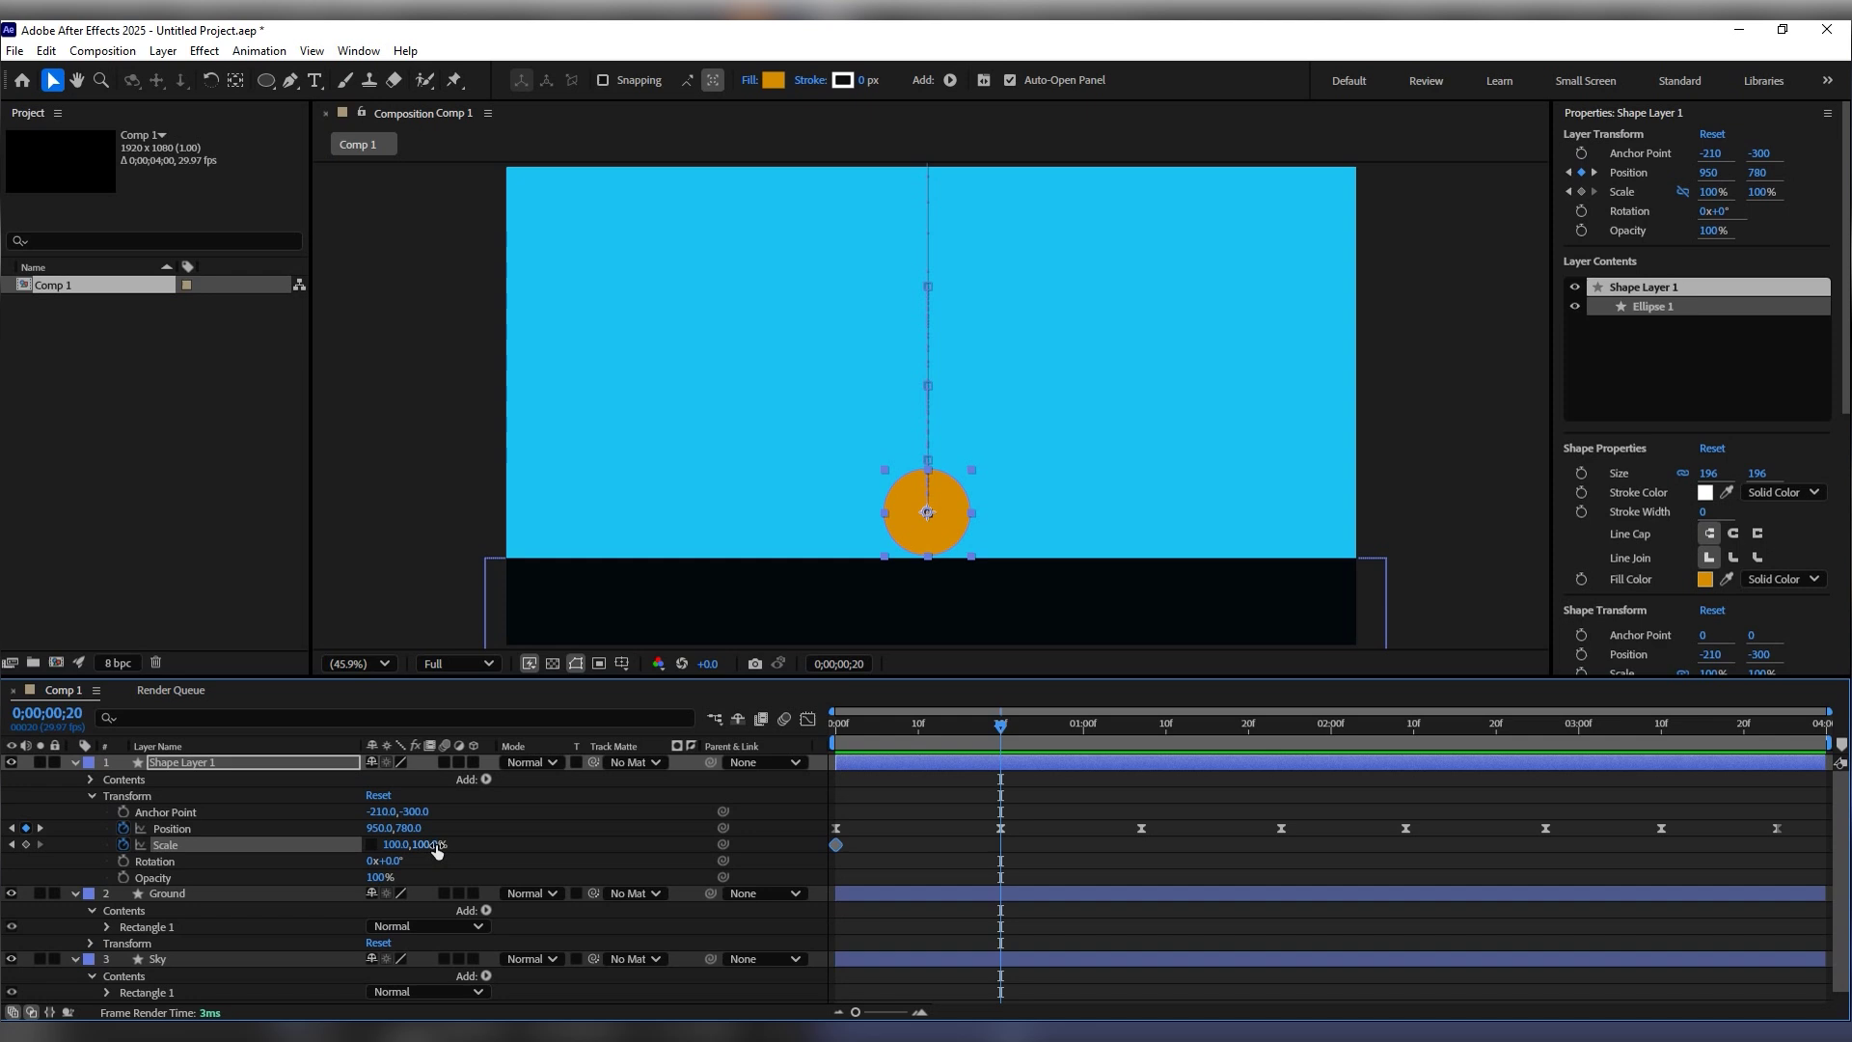
{"action": "left_click_drag", "start_coordinate": [435, 845], "coordinate": [434, 844]}
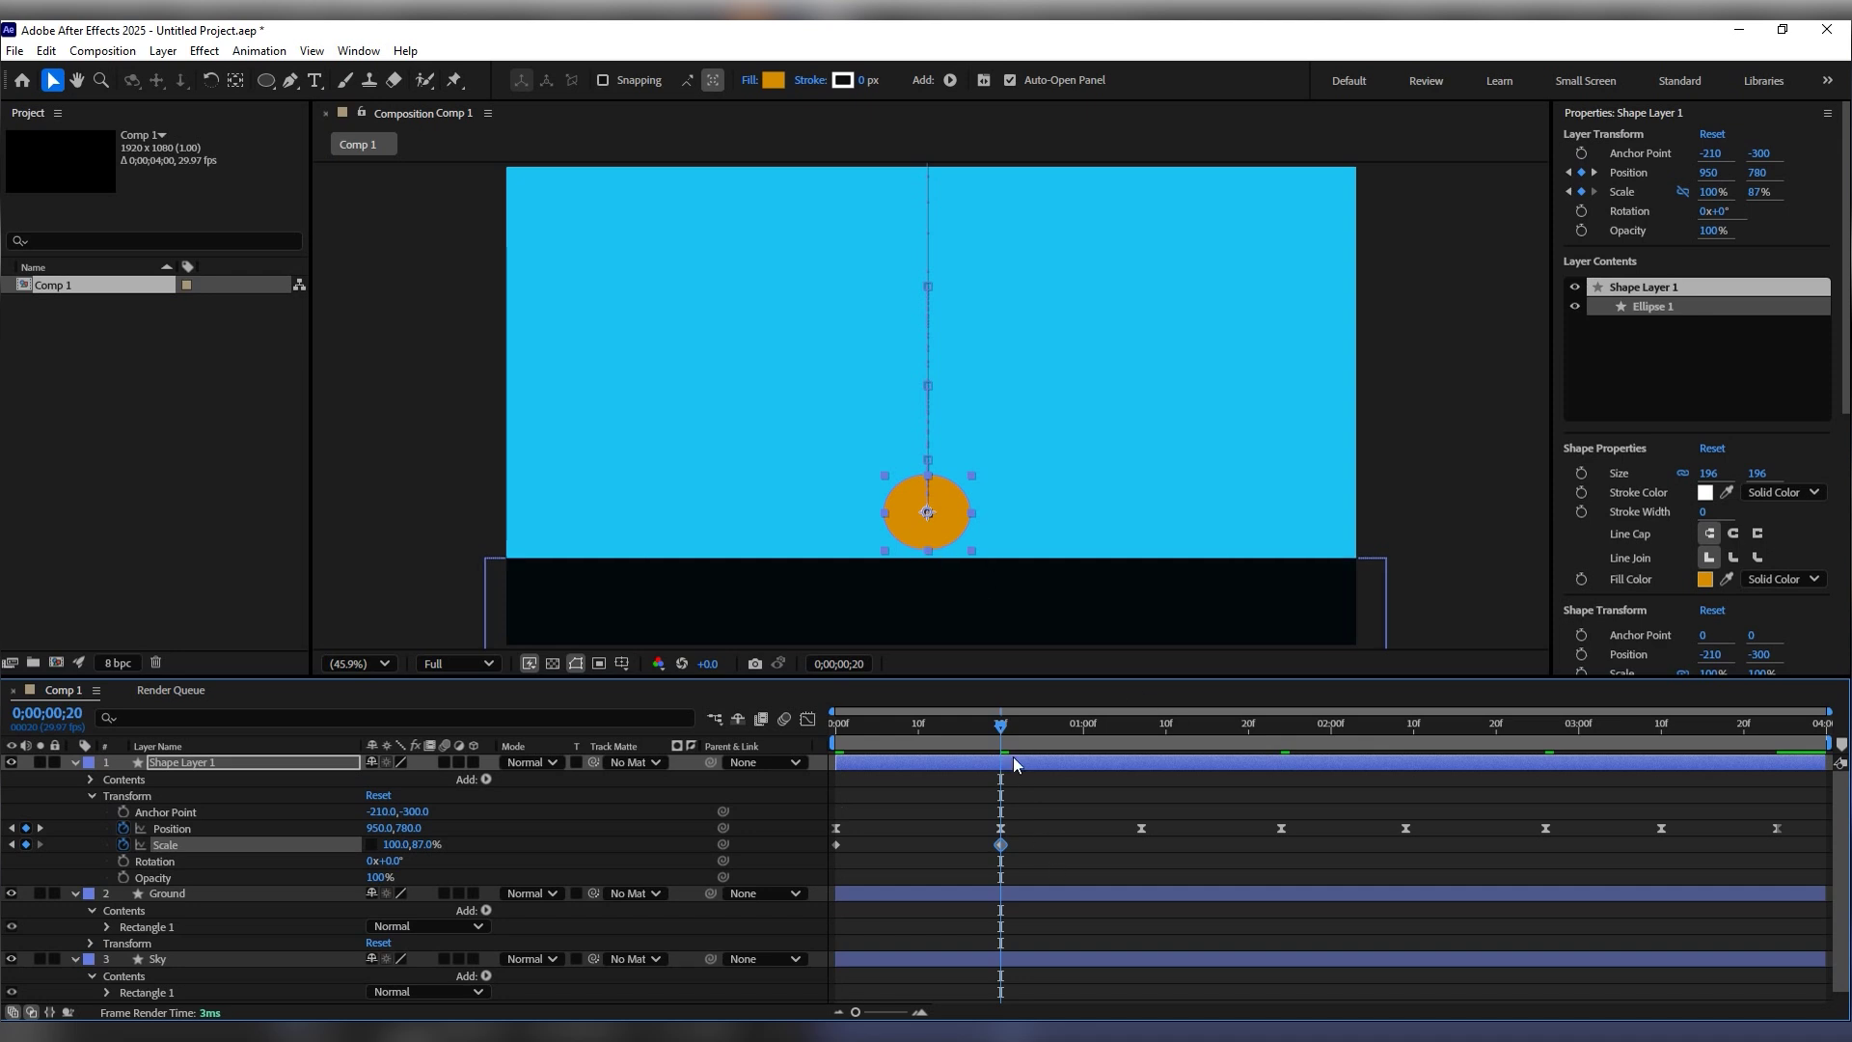
{"action": "left_click_drag", "start_coordinate": [1000, 730], "coordinate": [1137, 736]}
{"action": "left_click", "coordinate": [428, 843]}
{"action": "type", "text": "100"}
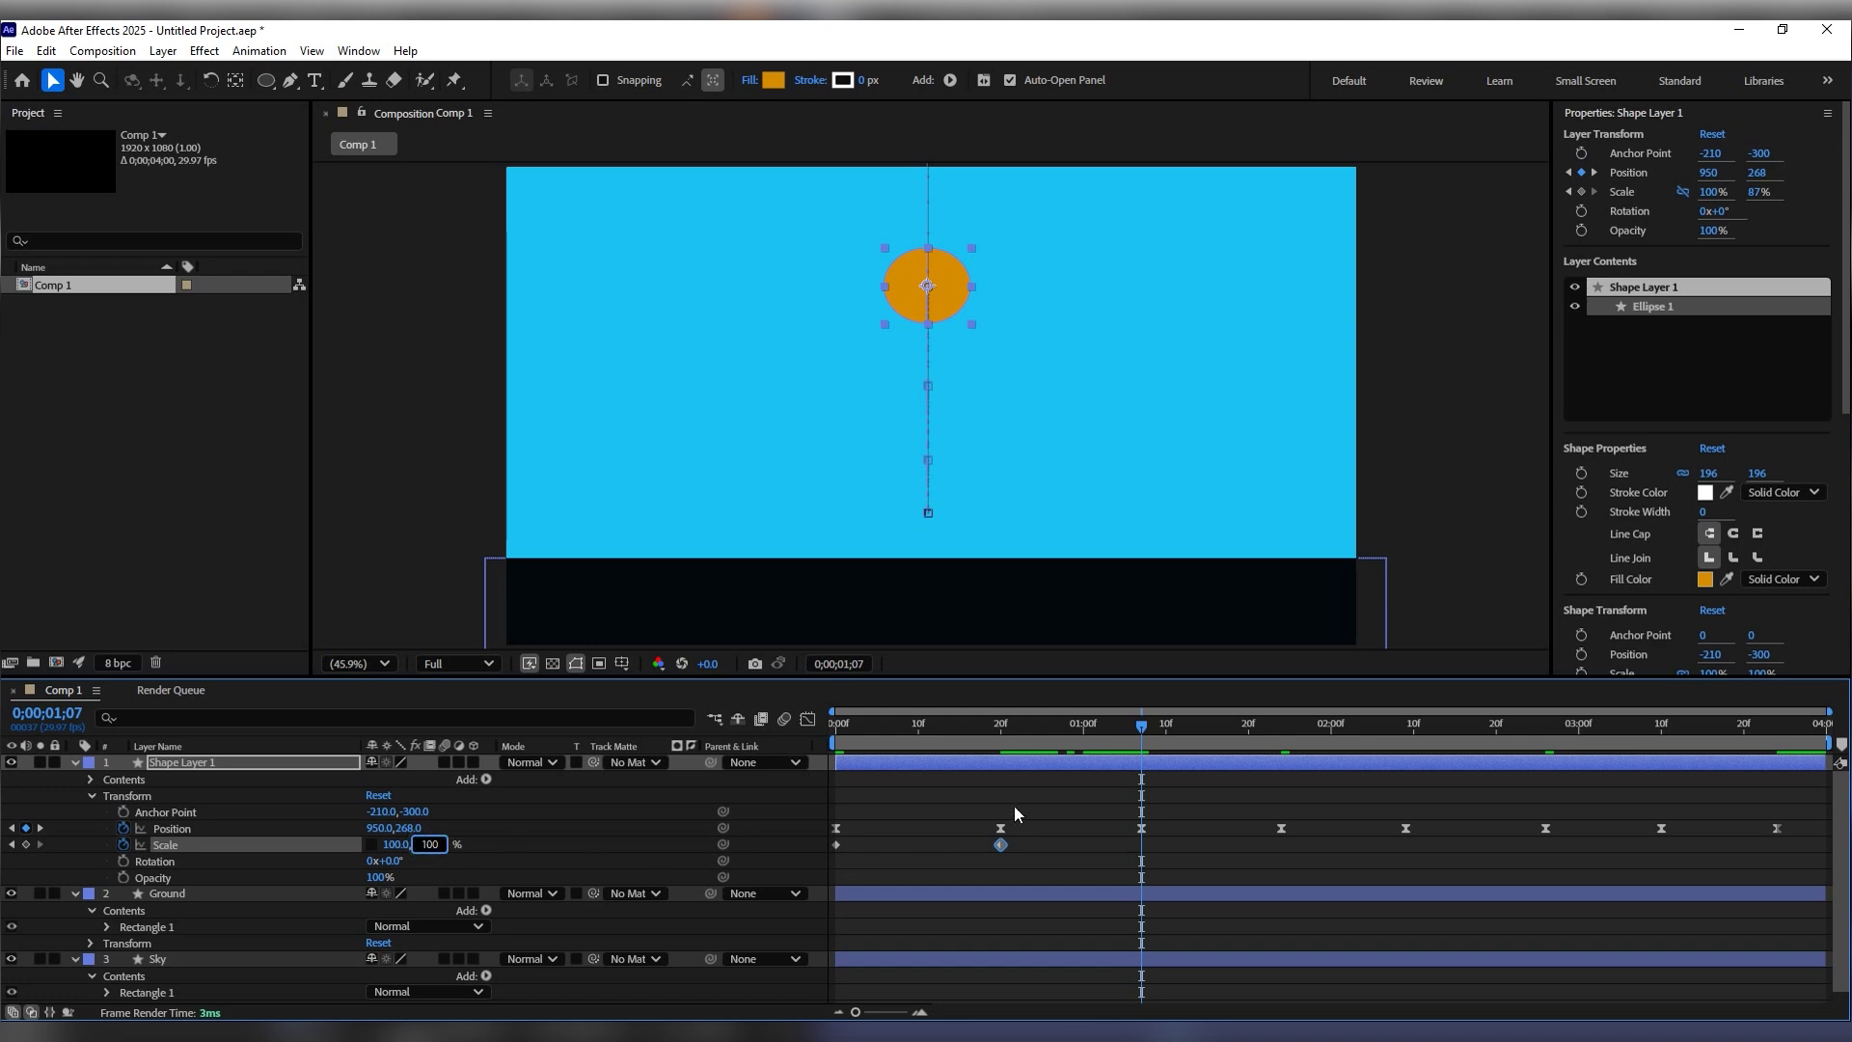
{"action": "left_click", "coordinate": [1027, 780]}
Step: Keyframe the ball's Scale at 100, 87% on the second impact at 0;00;01;24 and 100, 100% at 0;00;02;09
{"action": "left_click_drag", "start_coordinate": [1167, 723], "coordinate": [1280, 738]}
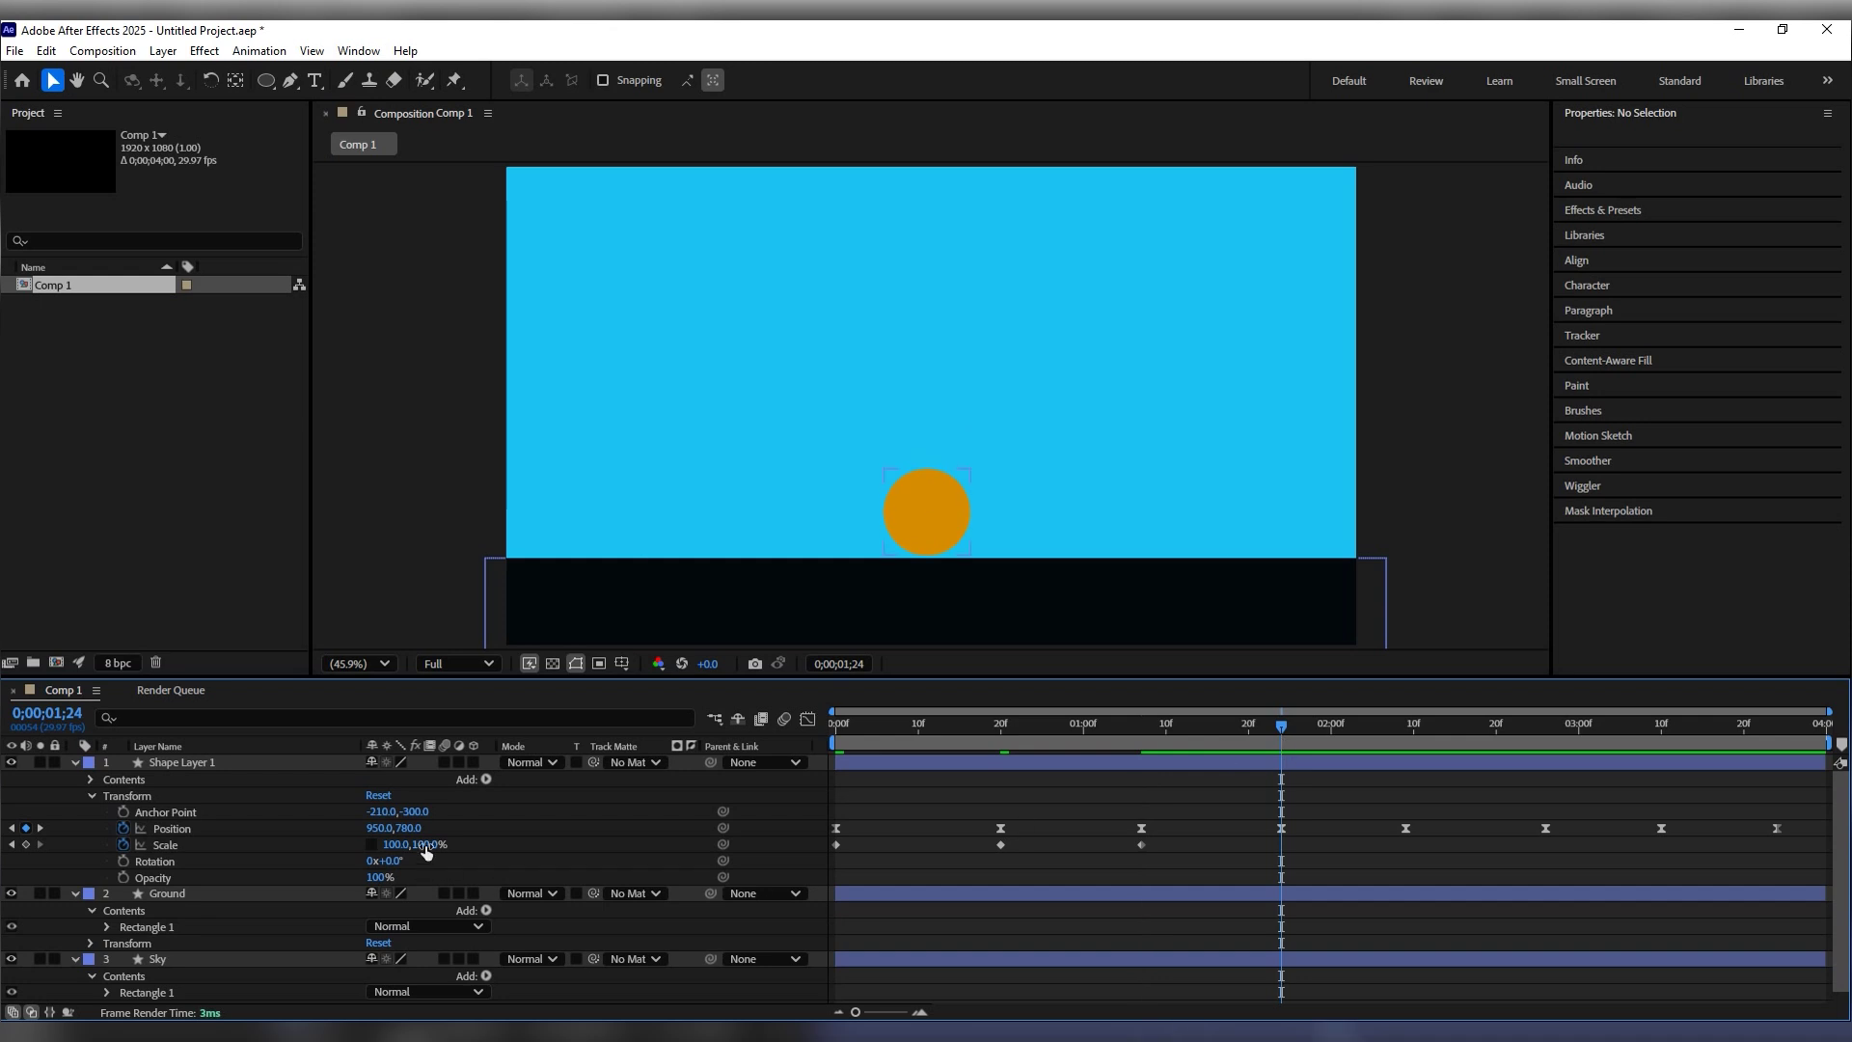
{"action": "left_click_drag", "start_coordinate": [425, 845], "coordinate": [412, 846]}
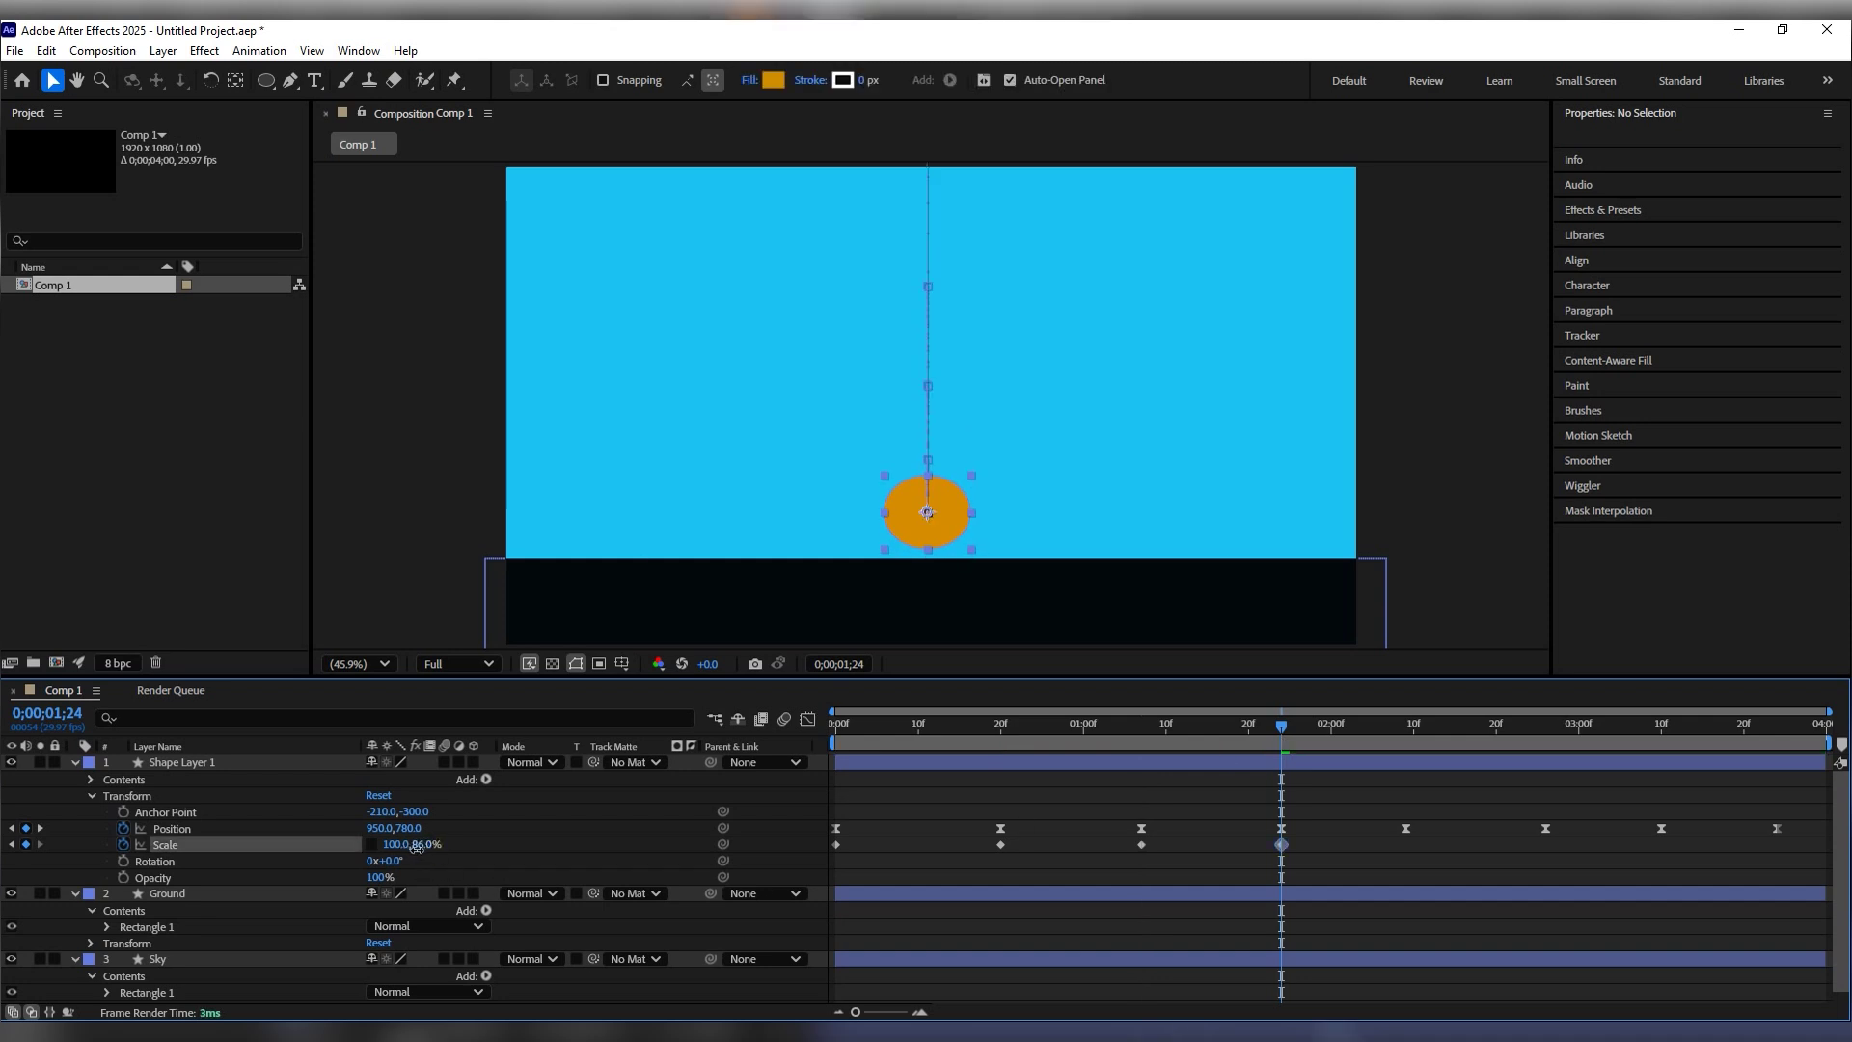
{"action": "left_click", "coordinate": [1405, 738]}
{"action": "left_click", "coordinate": [428, 845]}
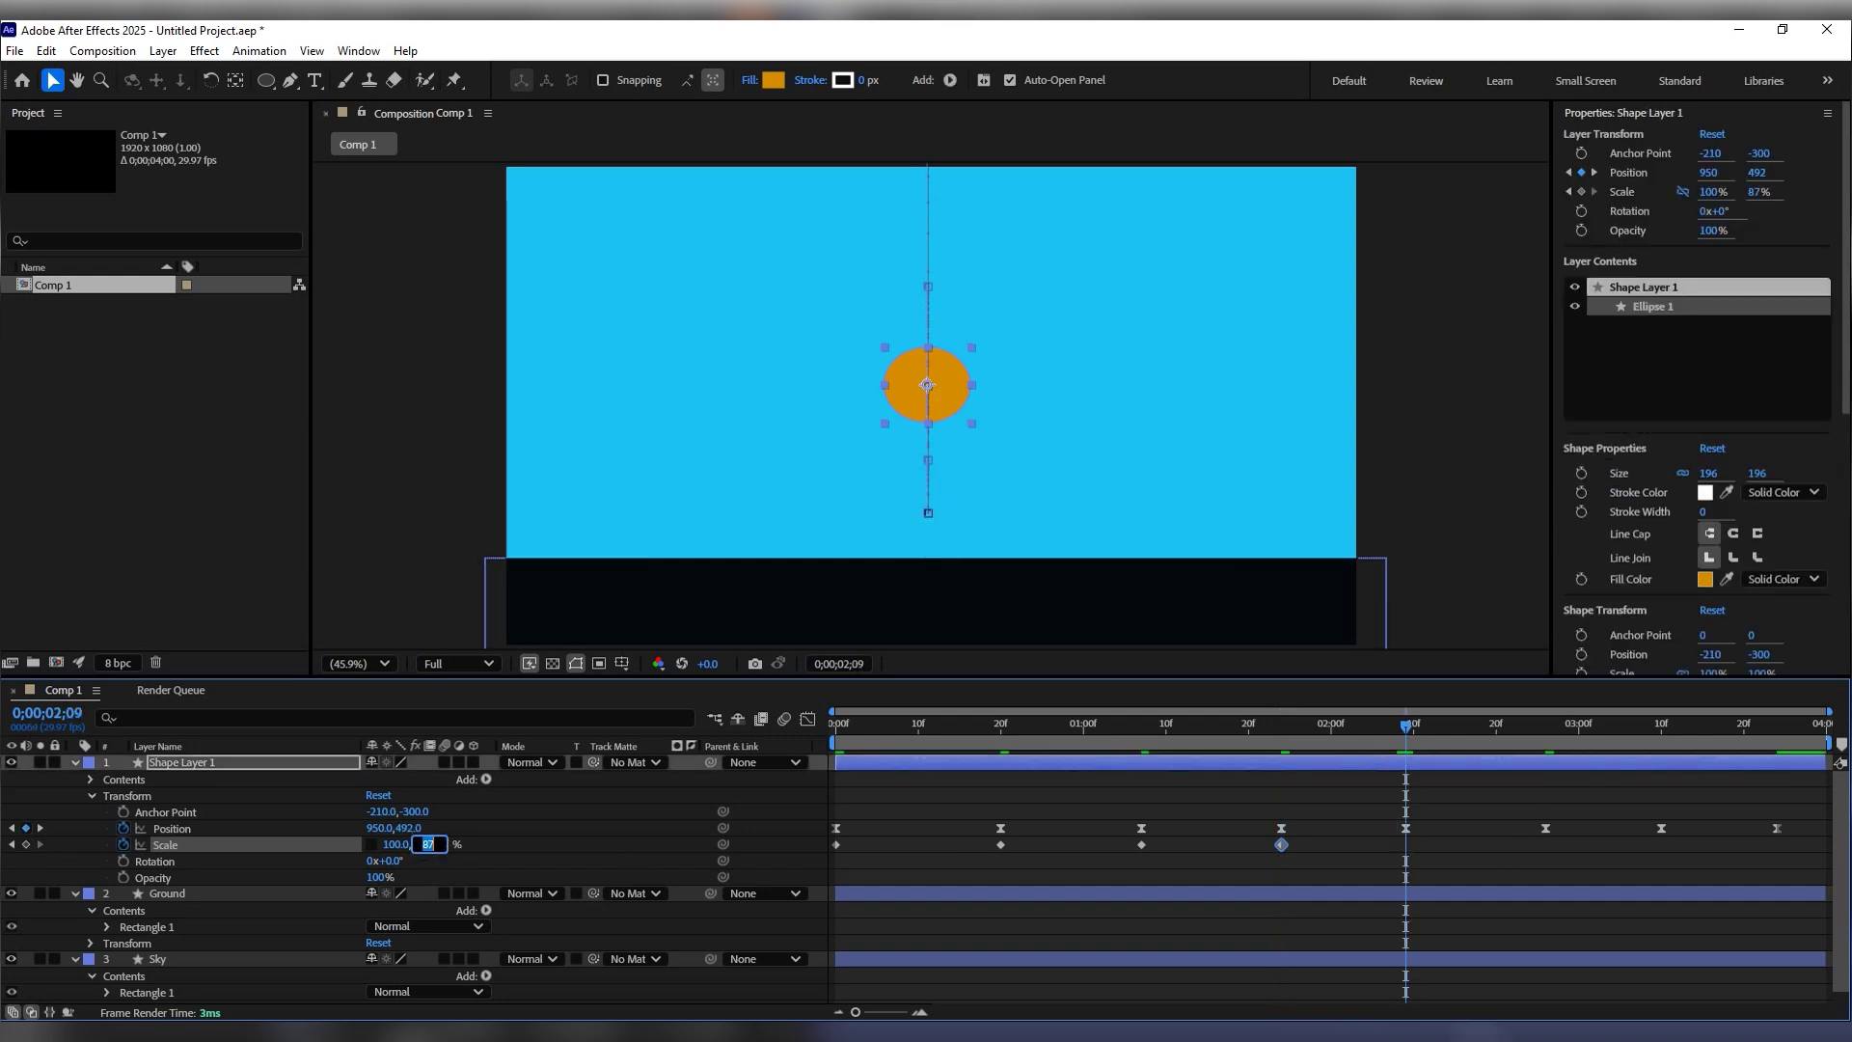
{"action": "type", "text": "100"}
{"action": "key", "text": "Return"}
Step: Keyframe the ball's Scale at 100, 95% on the third impact at 0;00;02;26 and 100, 100% at 0;00;03;10
{"action": "left_click_drag", "start_coordinate": [1528, 733], "coordinate": [1546, 747]}
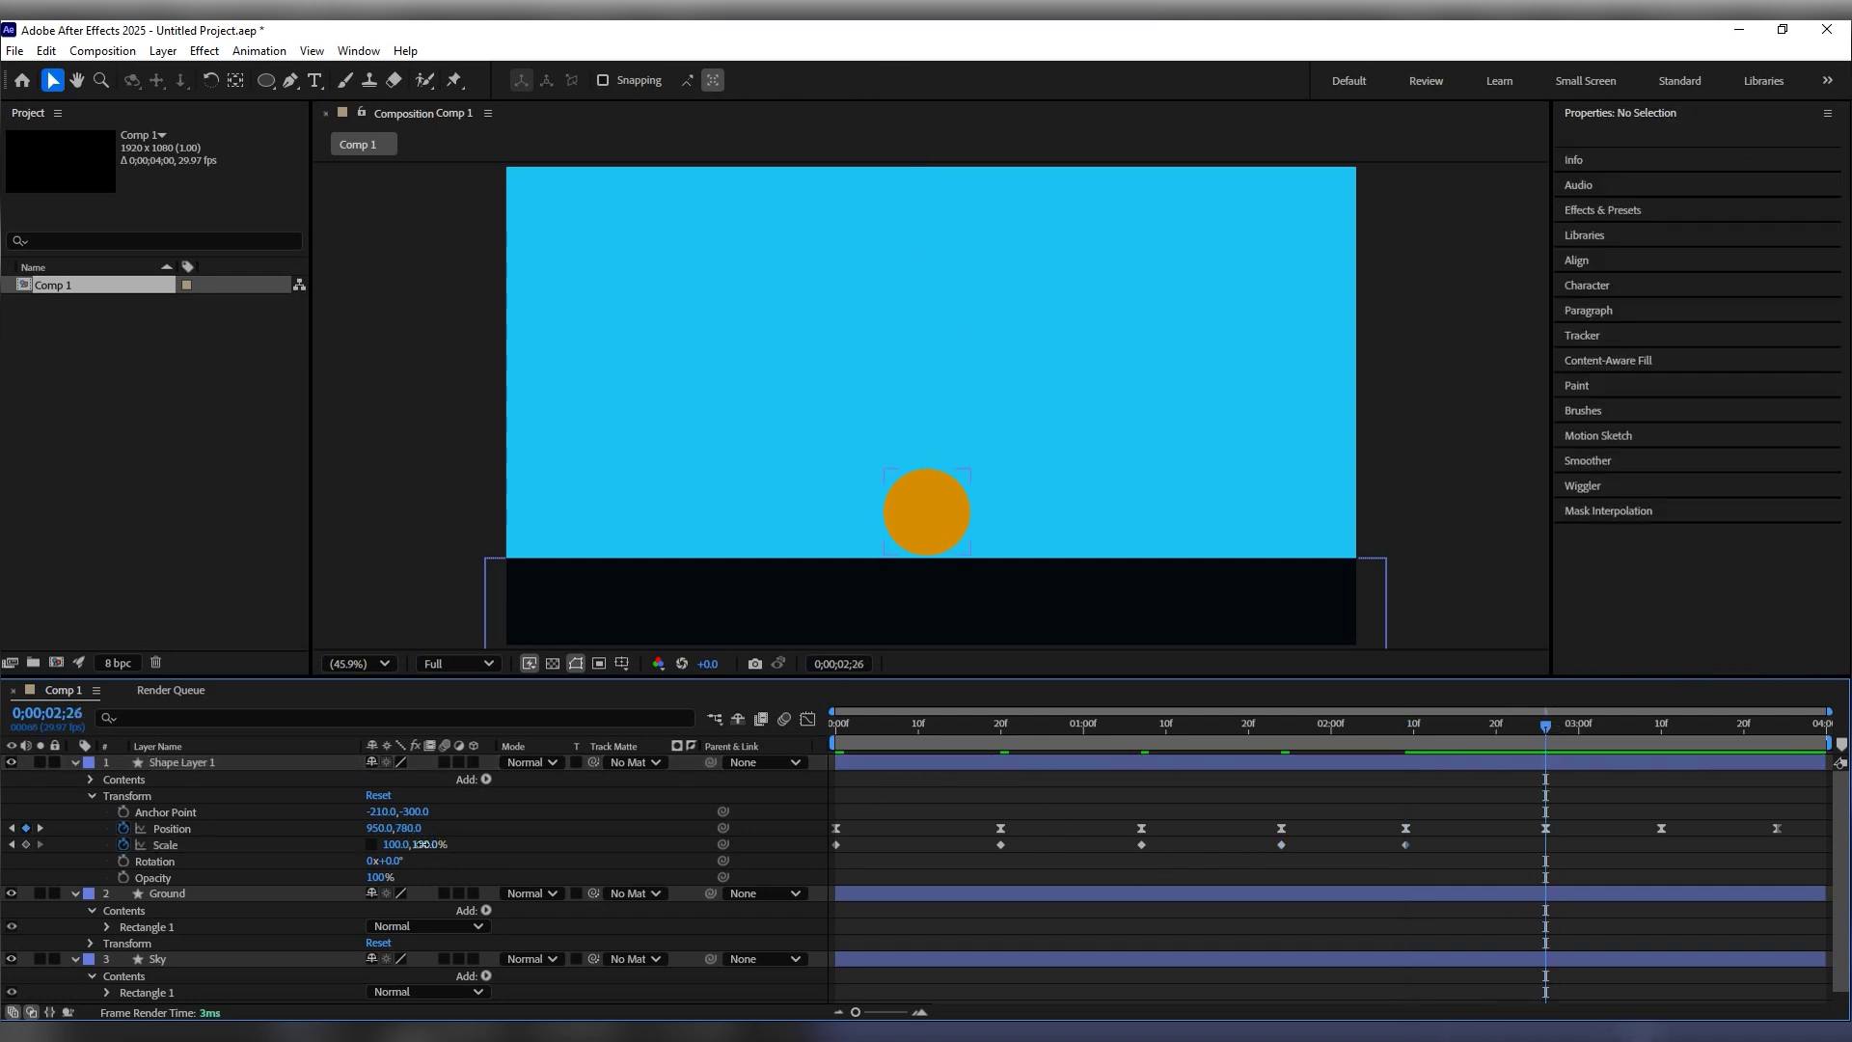
{"action": "left_click_drag", "start_coordinate": [420, 843], "coordinate": [417, 844]}
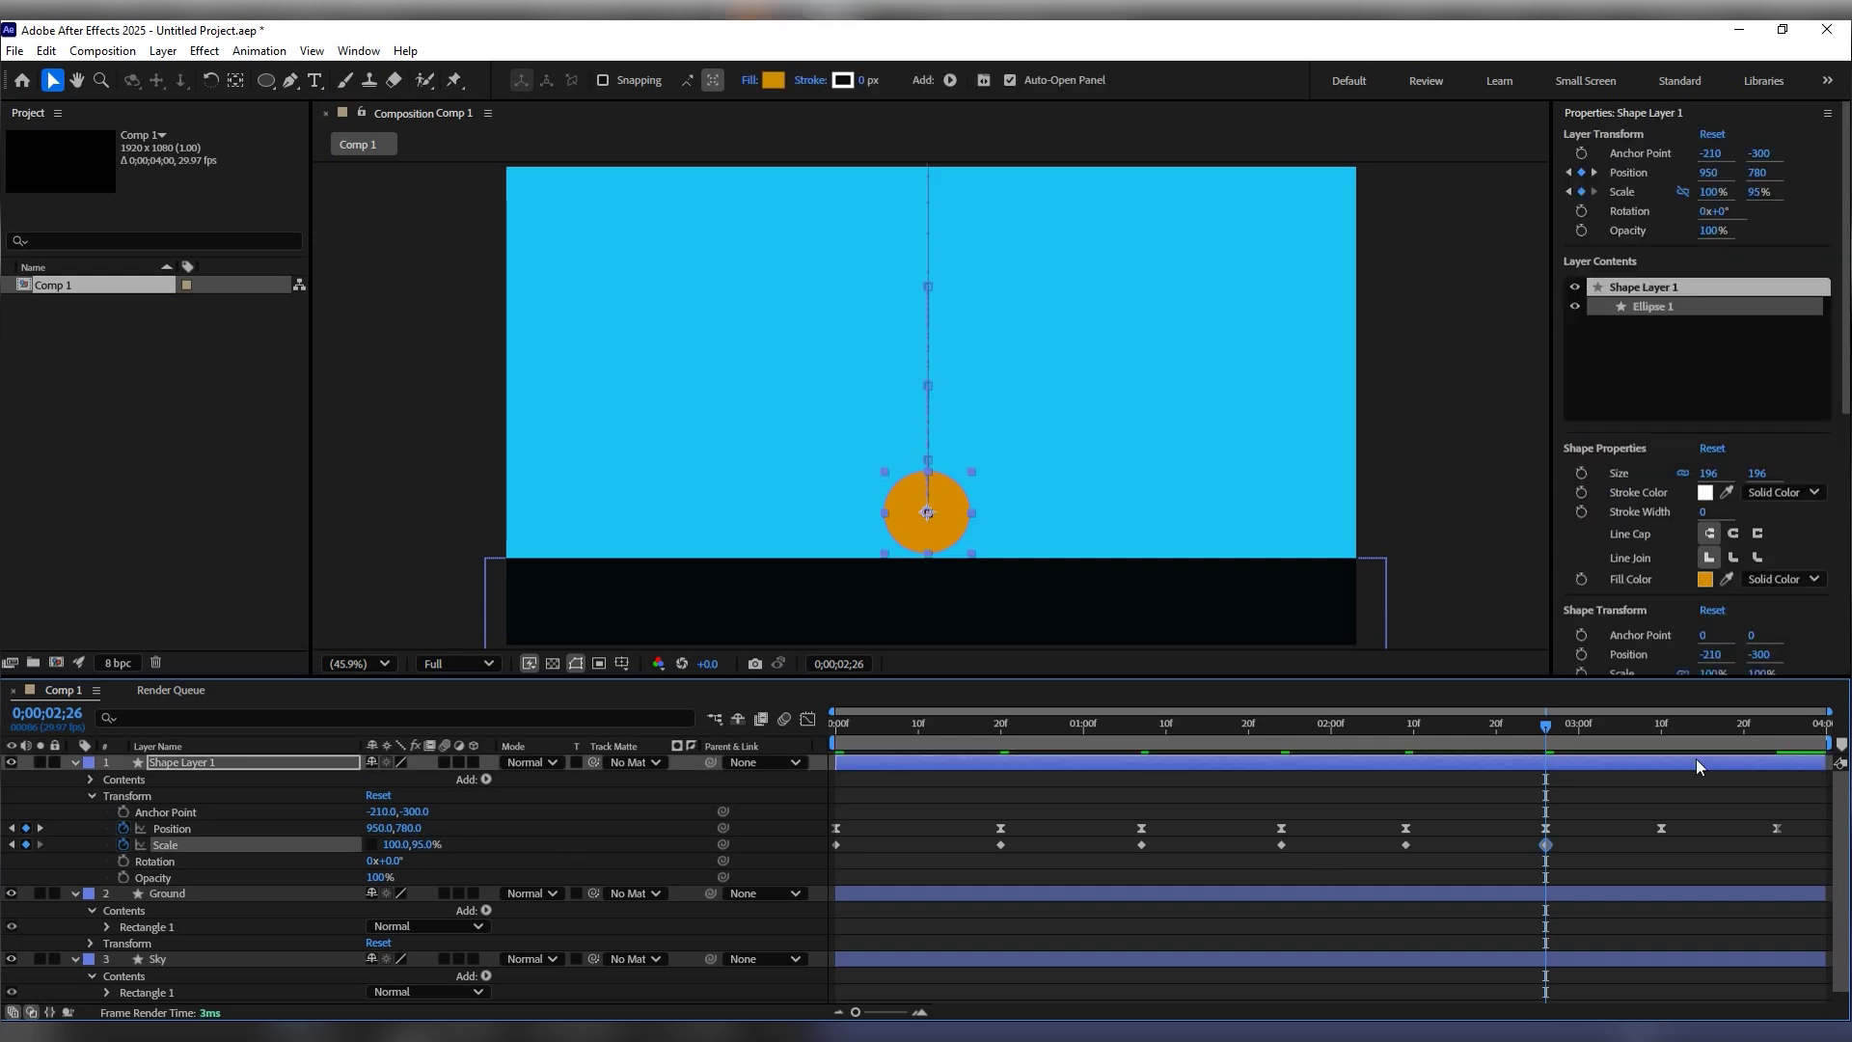
{"action": "left_click_drag", "start_coordinate": [1651, 727], "coordinate": [1661, 727]}
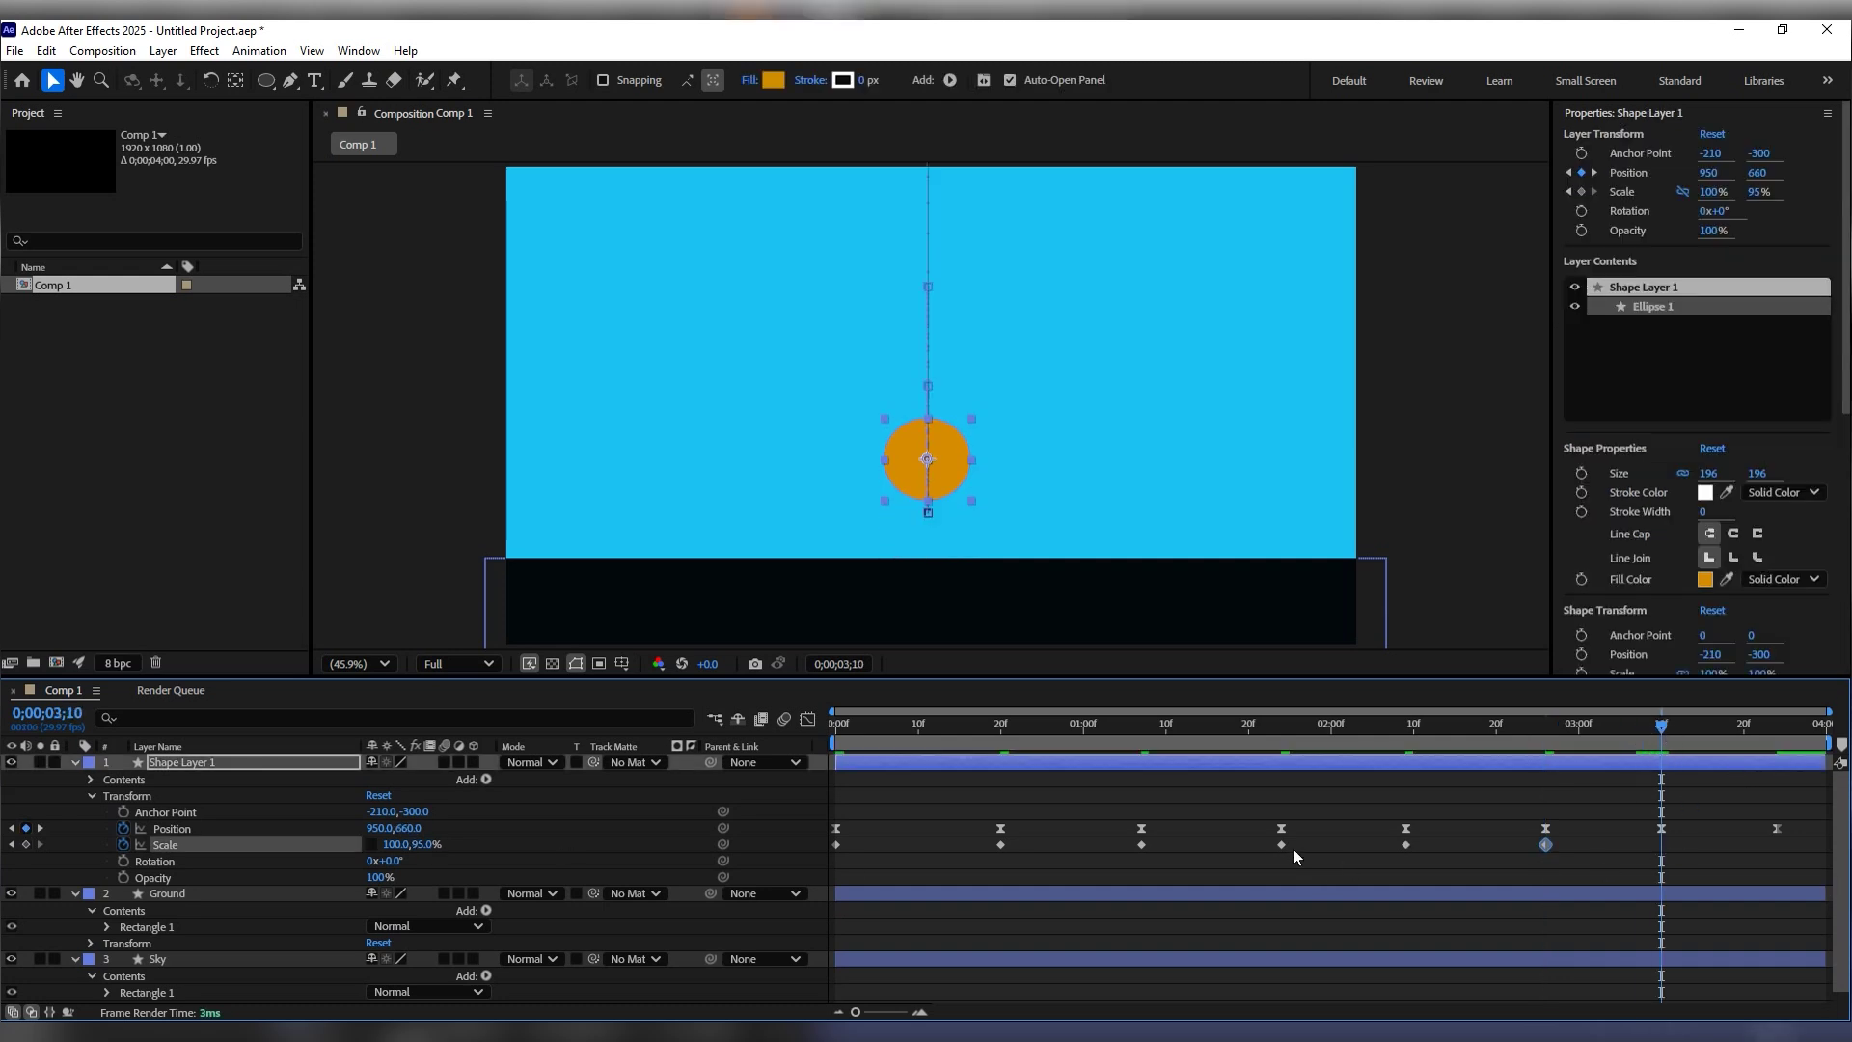
{"action": "left_click", "coordinate": [434, 844]}
{"action": "left_click", "coordinate": [1094, 806]}
Step: Lower the squashed ball onto the ground at 0;00;00;20 by moving its Position to 950, 800
{"action": "left_click_drag", "start_coordinate": [1709, 731], "coordinate": [1786, 750]}
{"action": "key", "text": "Page_Up"}
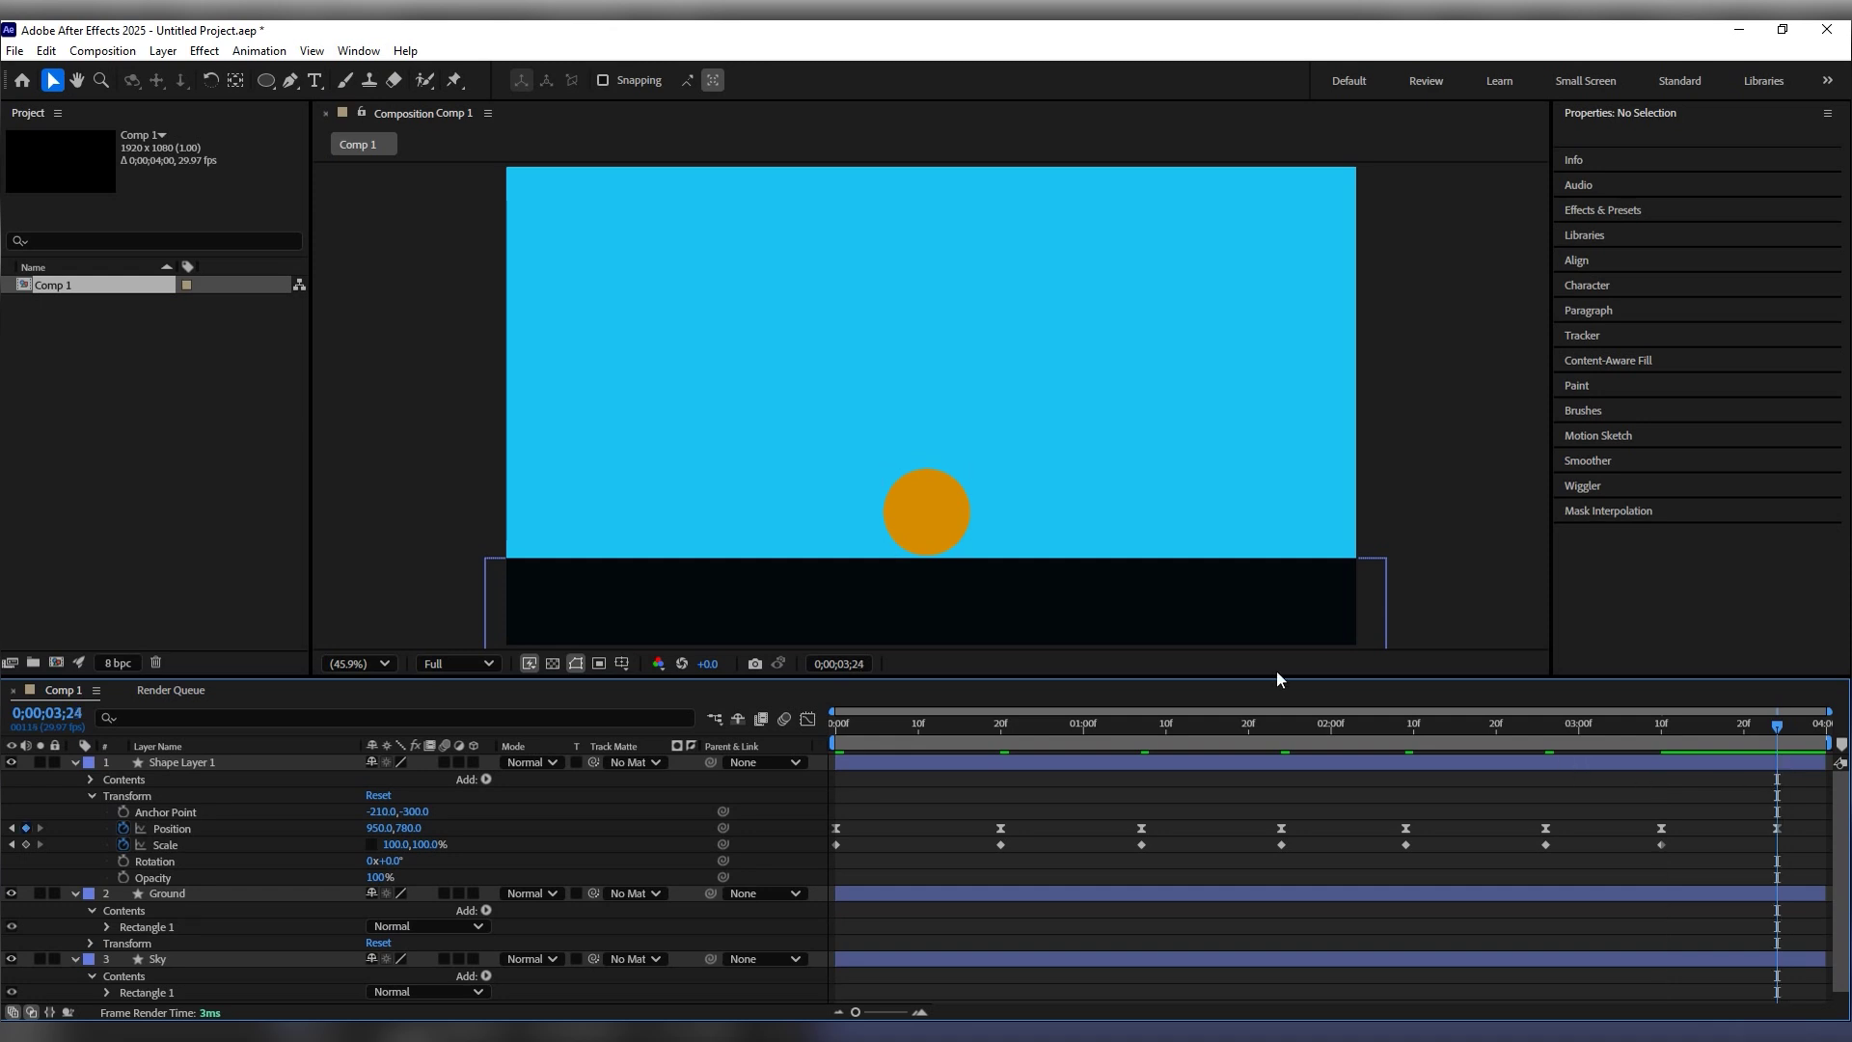
{"action": "left_click_drag", "start_coordinate": [957, 743], "coordinate": [999, 744]}
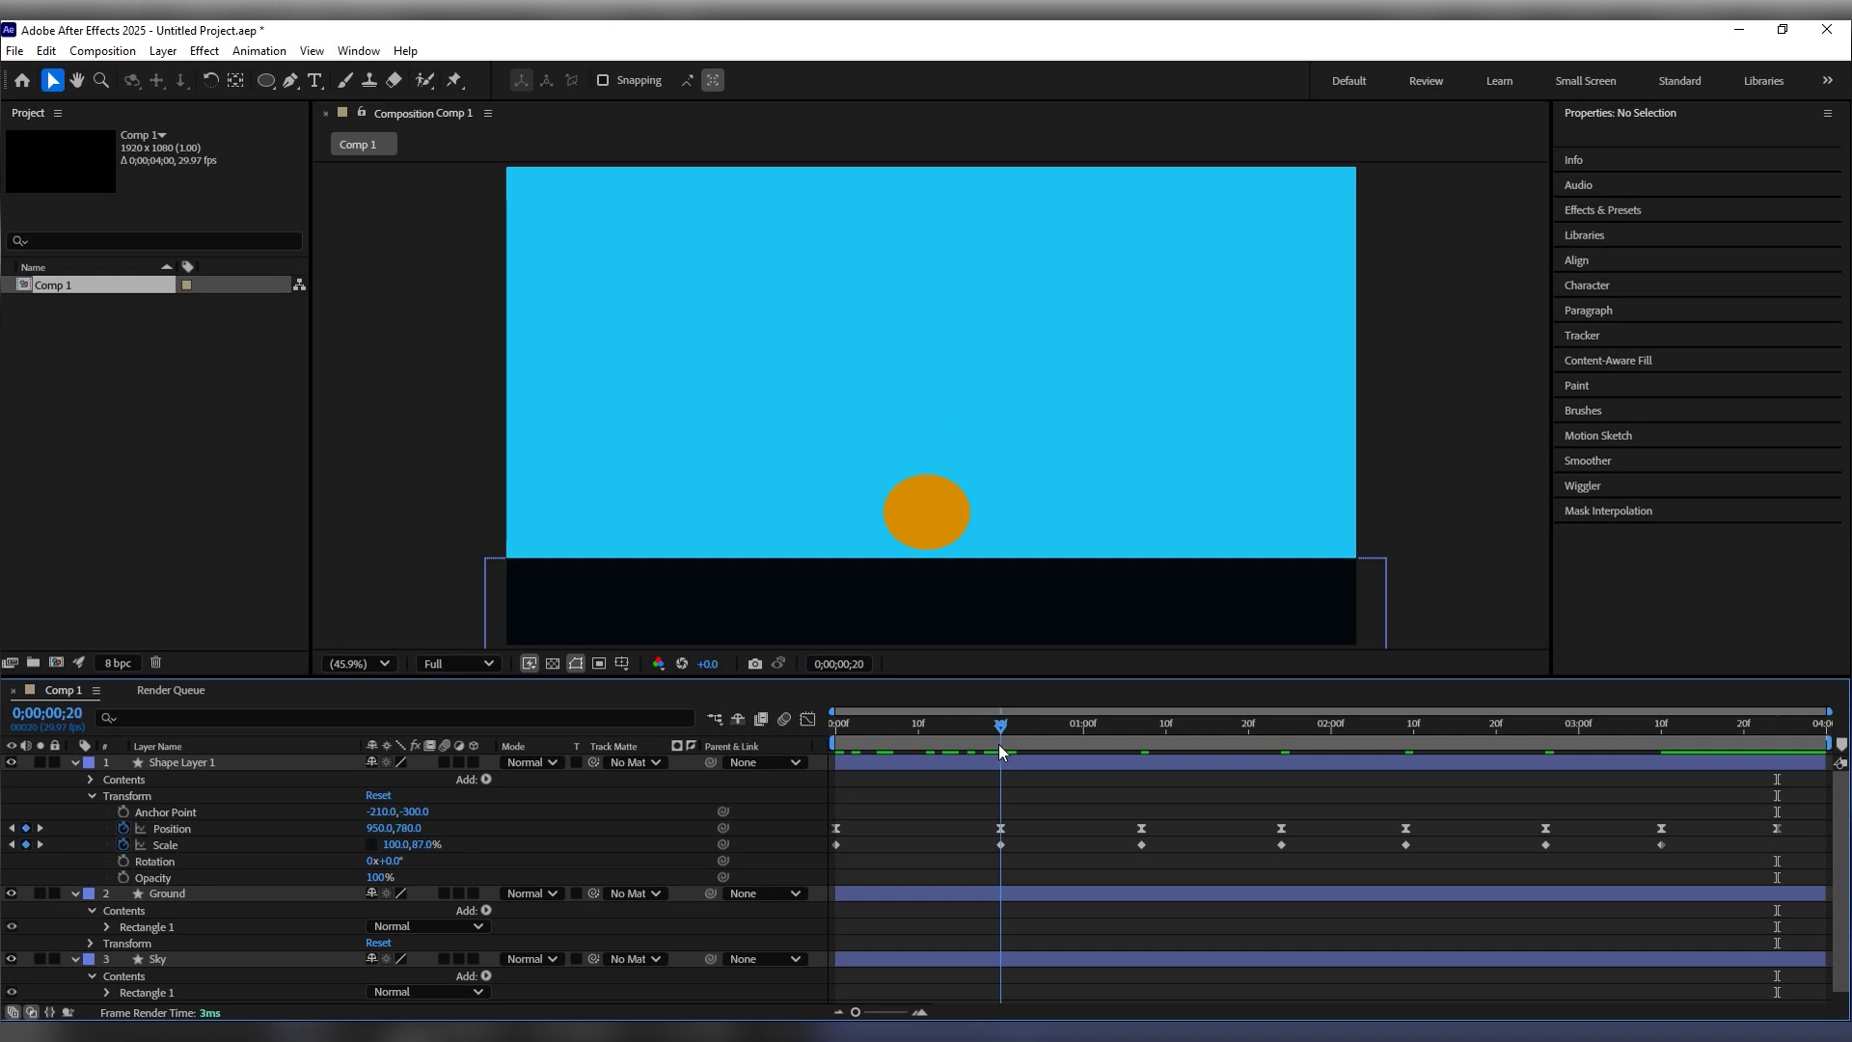
{"action": "left_click", "coordinate": [911, 523]}
{"action": "left_click", "coordinate": [1038, 820]}
{"action": "left_click", "coordinate": [942, 527]}
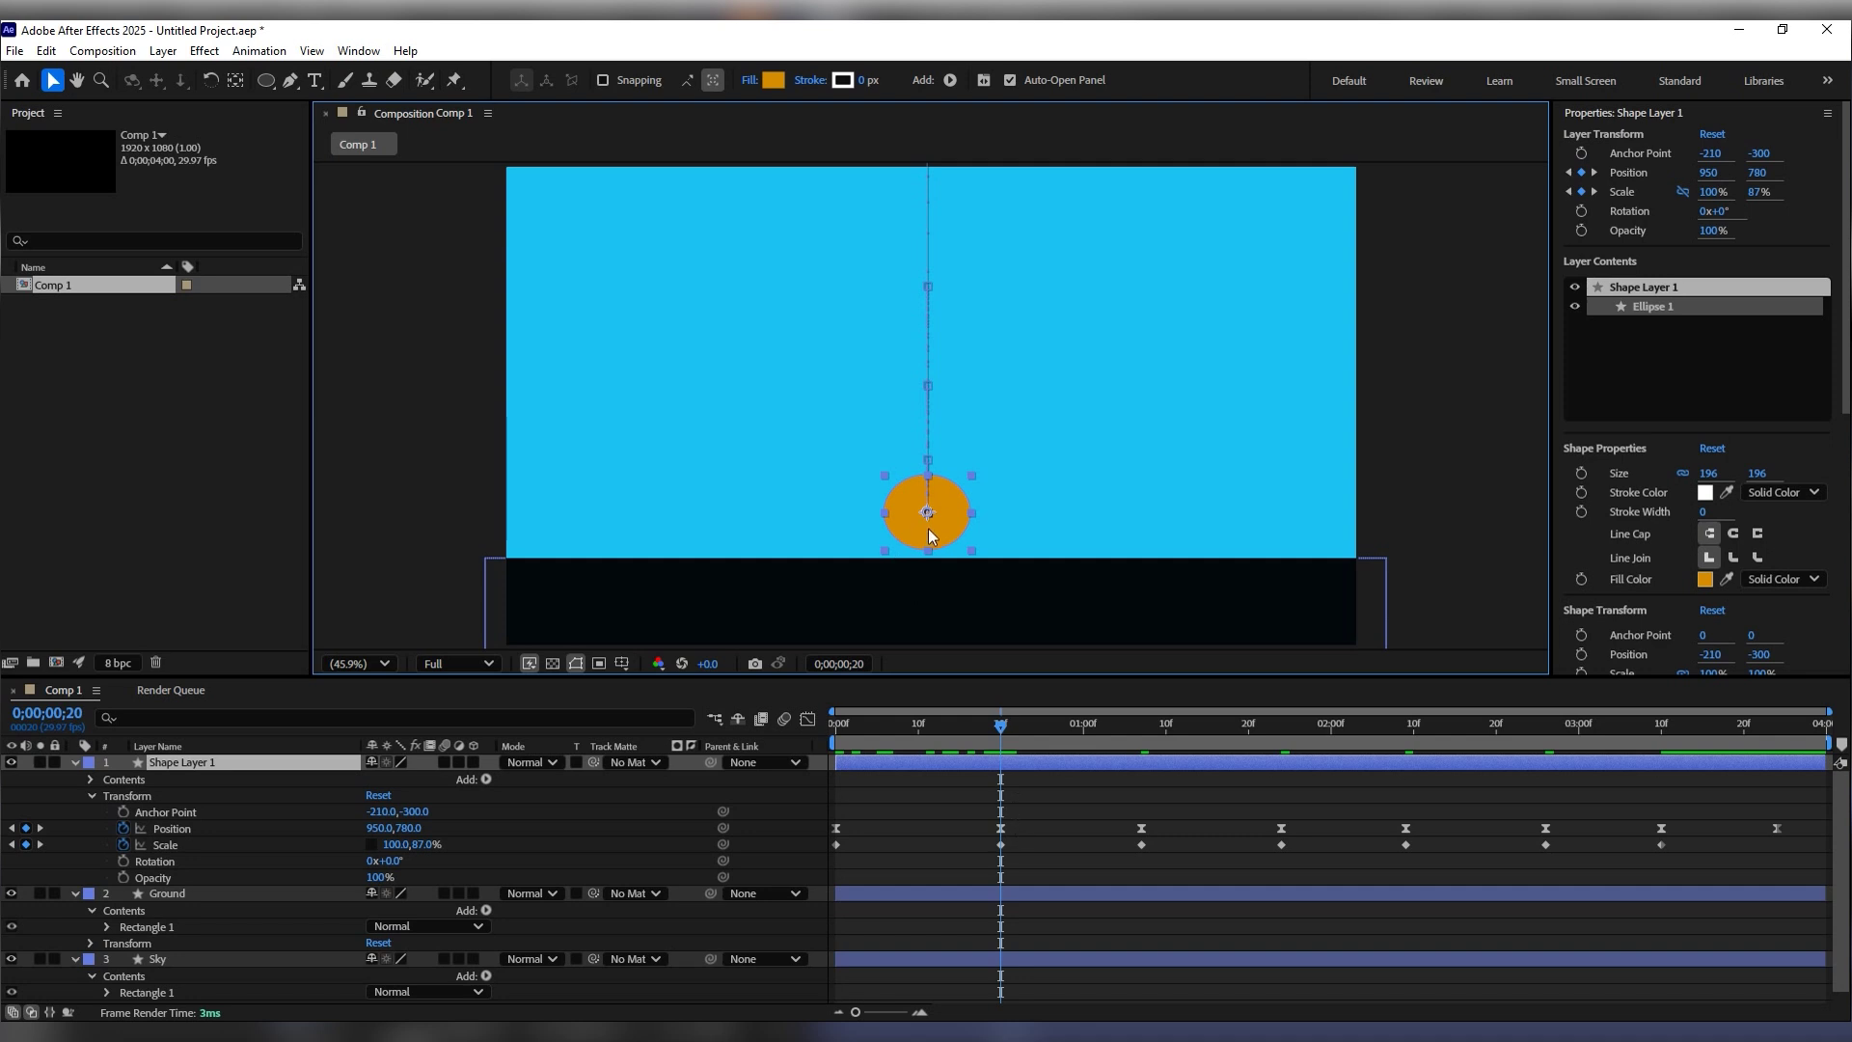
{"action": "key", "text": "period"}
{"action": "left_click_drag", "start_coordinate": [932, 515], "coordinate": [933, 526]}
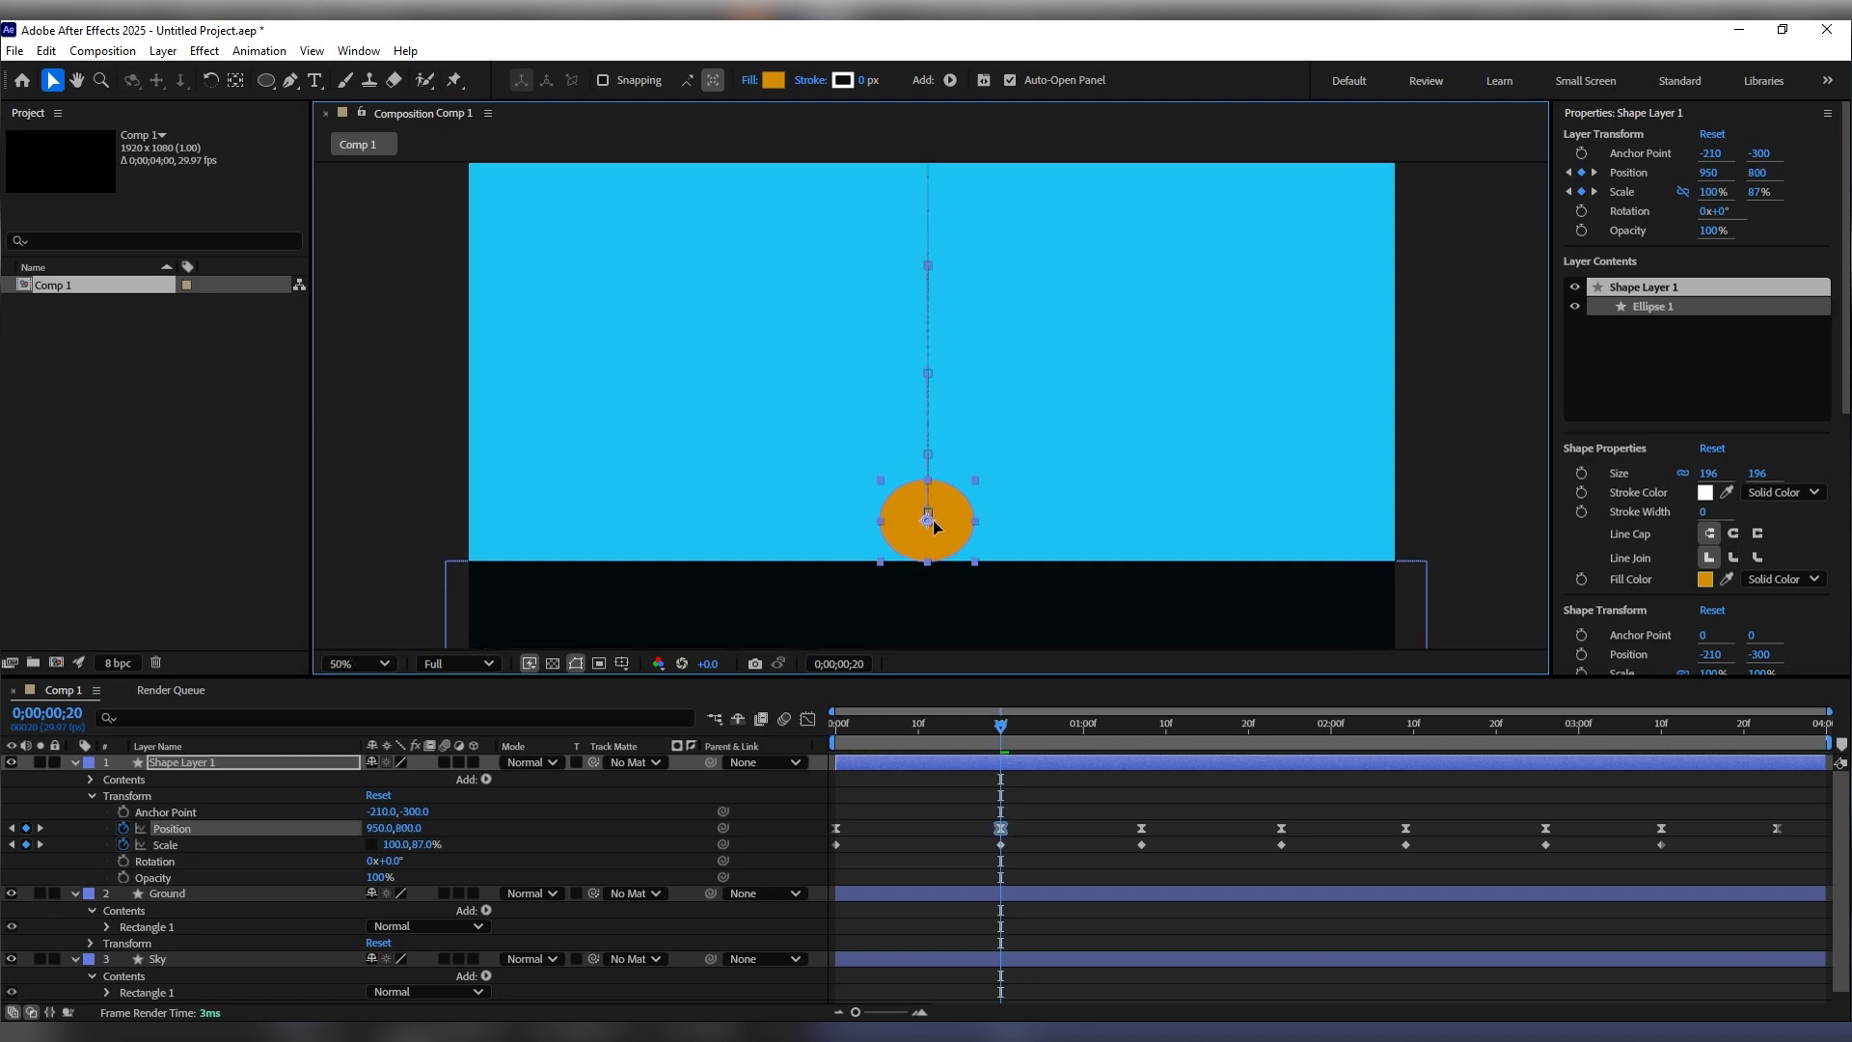
Step: Lower the squashed ball onto the ground on the second impact at 0;00;01;24 by moving its Position to 950, 798
{"action": "left_click", "coordinate": [1063, 828]}
{"action": "key", "text": "Page_Down"}
{"action": "left_click_drag", "start_coordinate": [1036, 733], "coordinate": [1148, 743]}
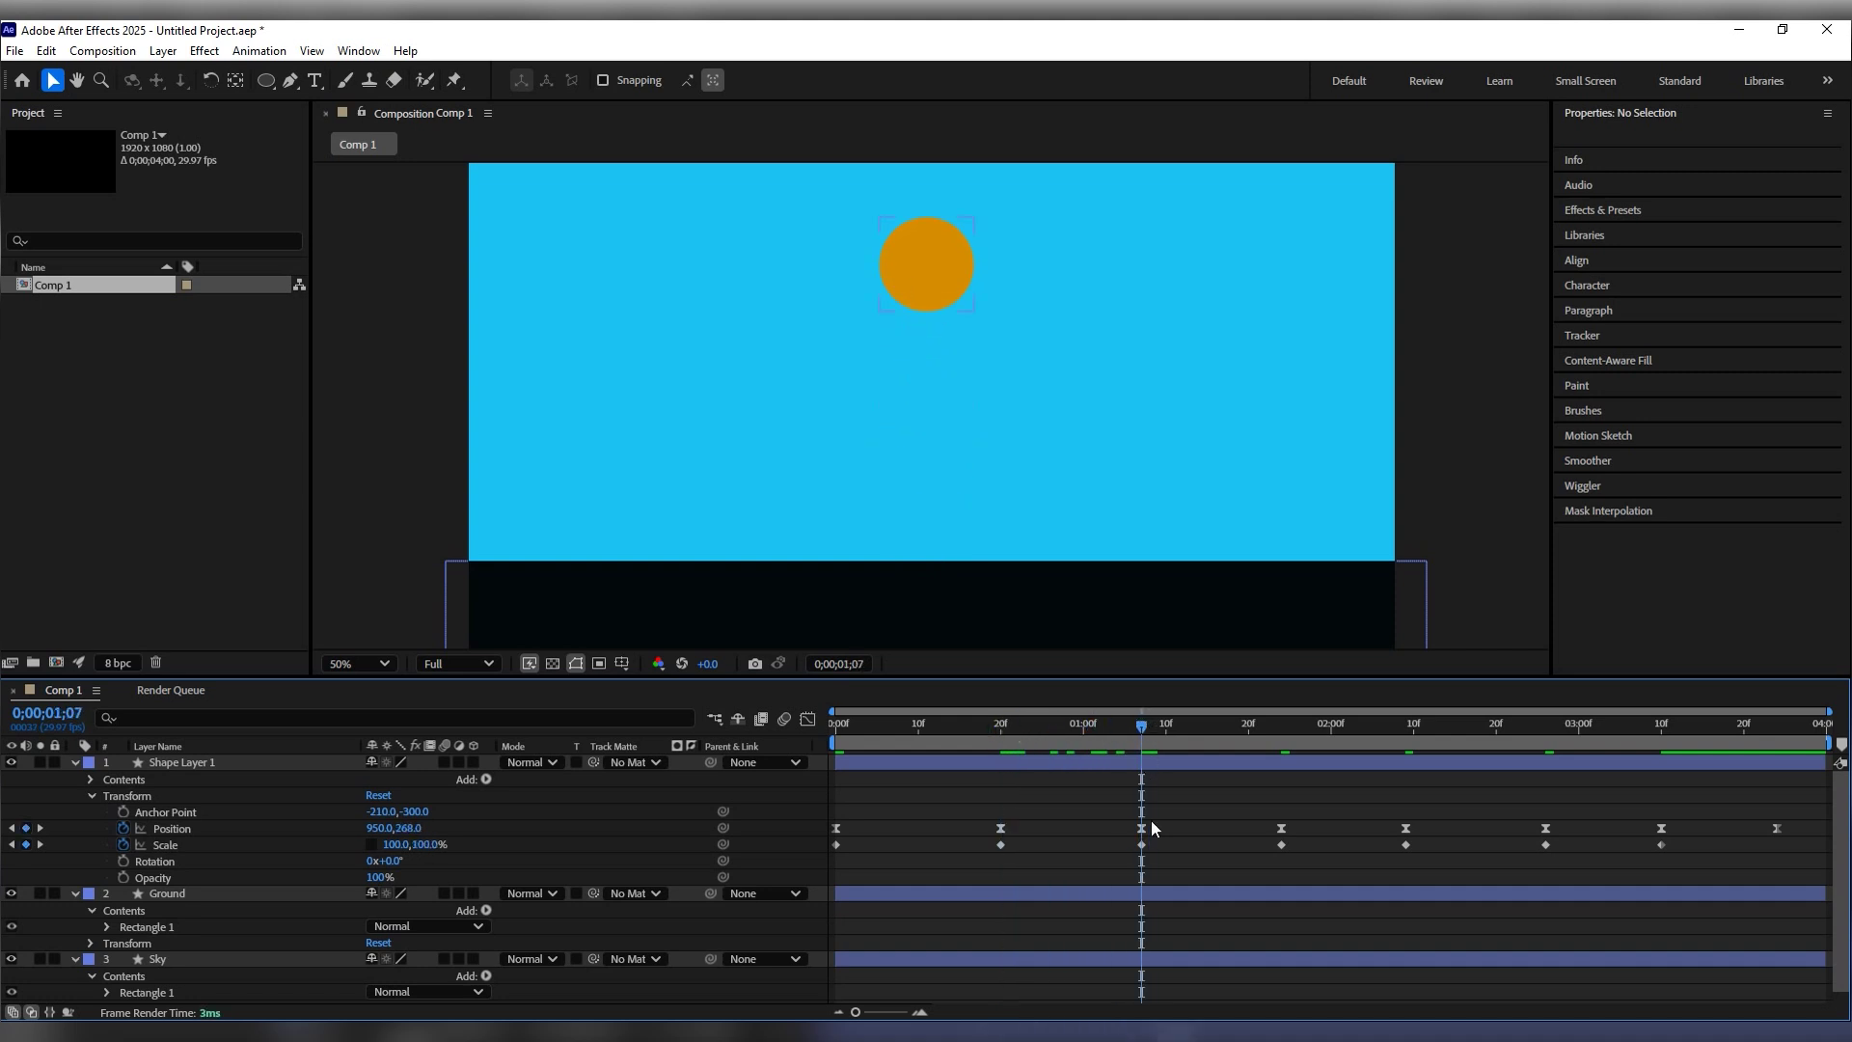
{"action": "left_click", "coordinate": [1281, 732]}
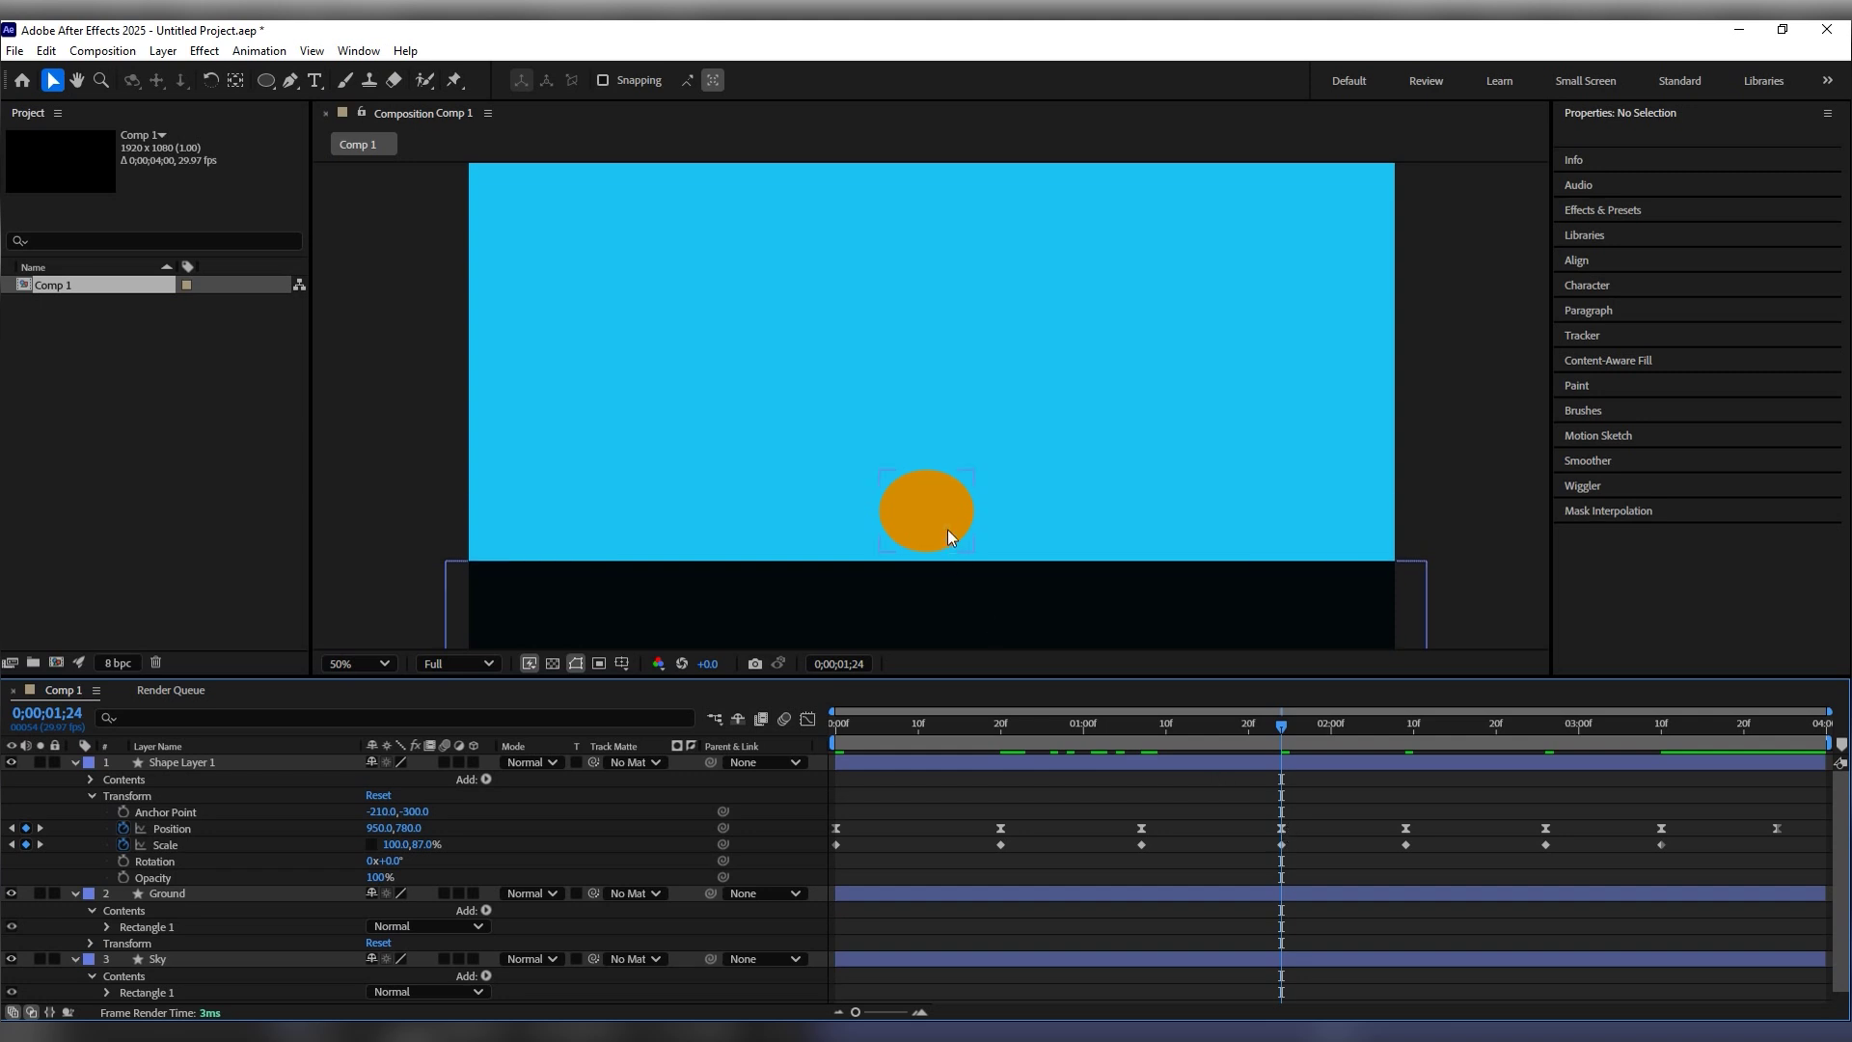
{"action": "left_click_drag", "start_coordinate": [947, 529], "coordinate": [947, 536]}
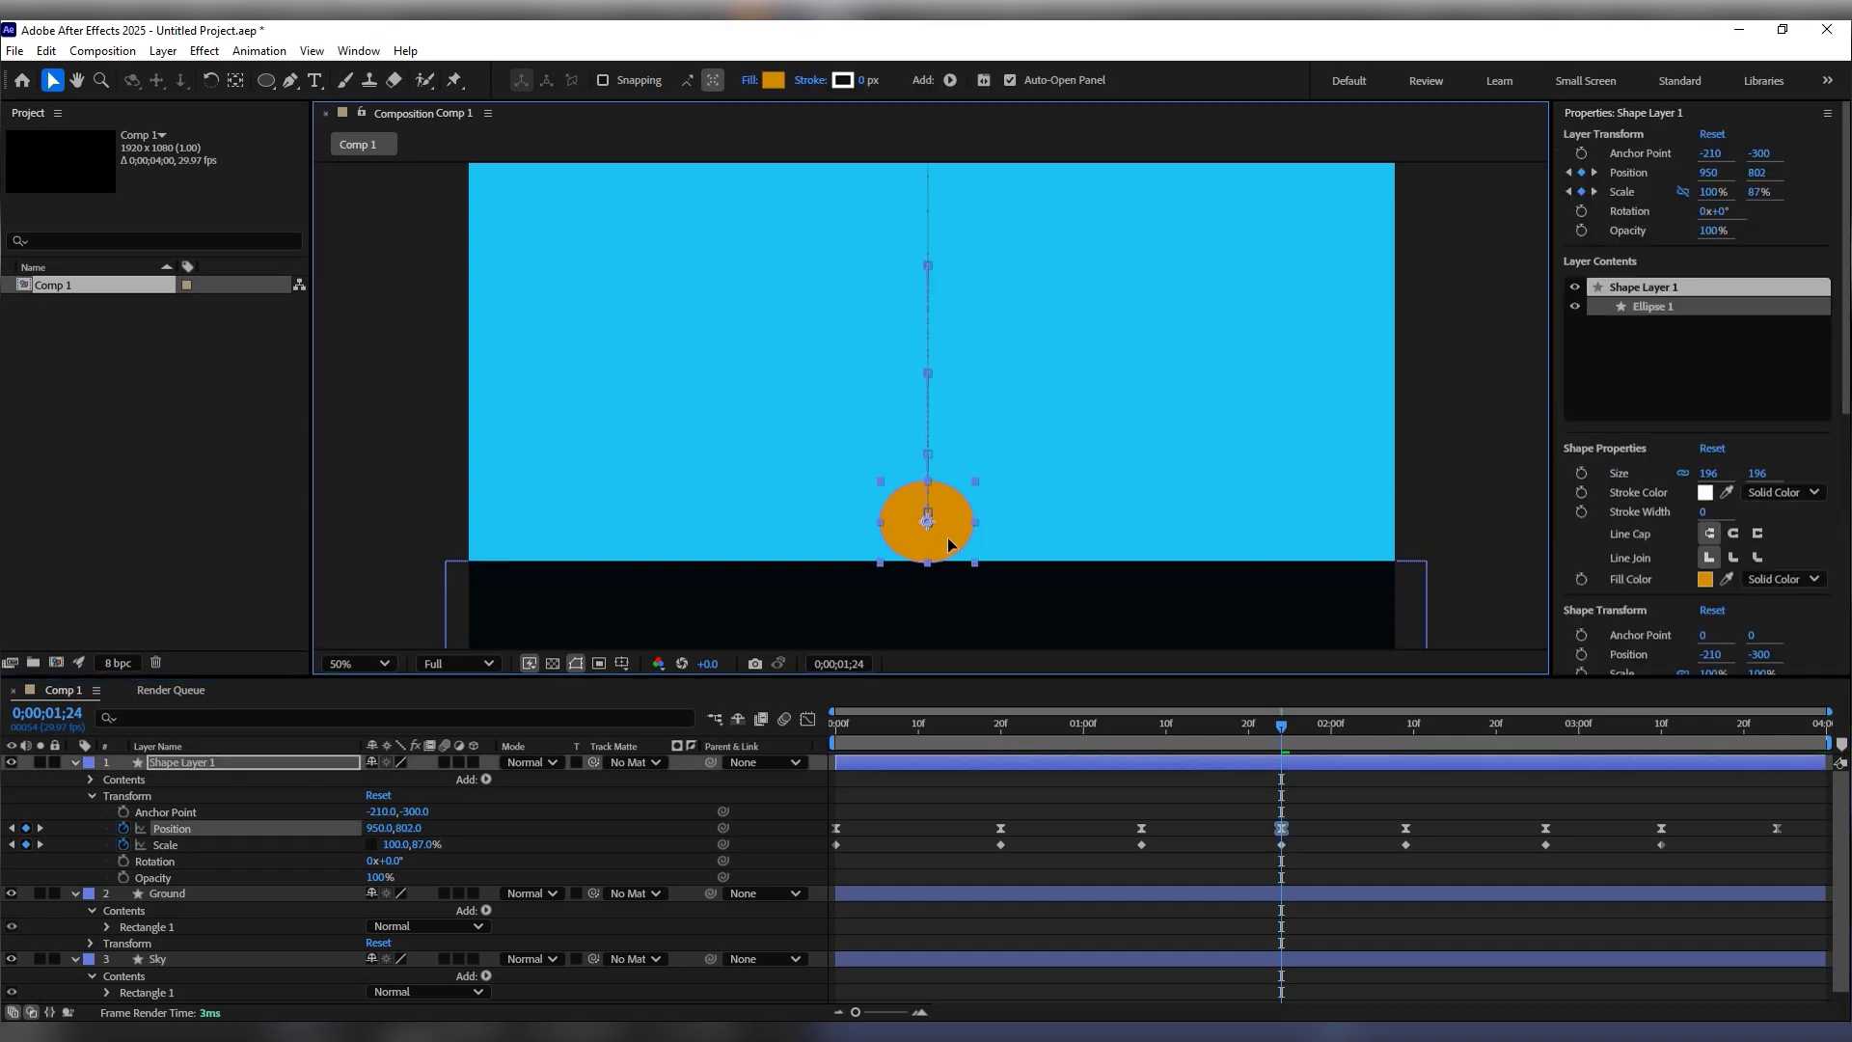
Step: Lower the squashed ball onto the ground on the third impact at 0;00;02;26 by moving its Position to 950, 788
{"action": "left_click", "coordinate": [1405, 736]}
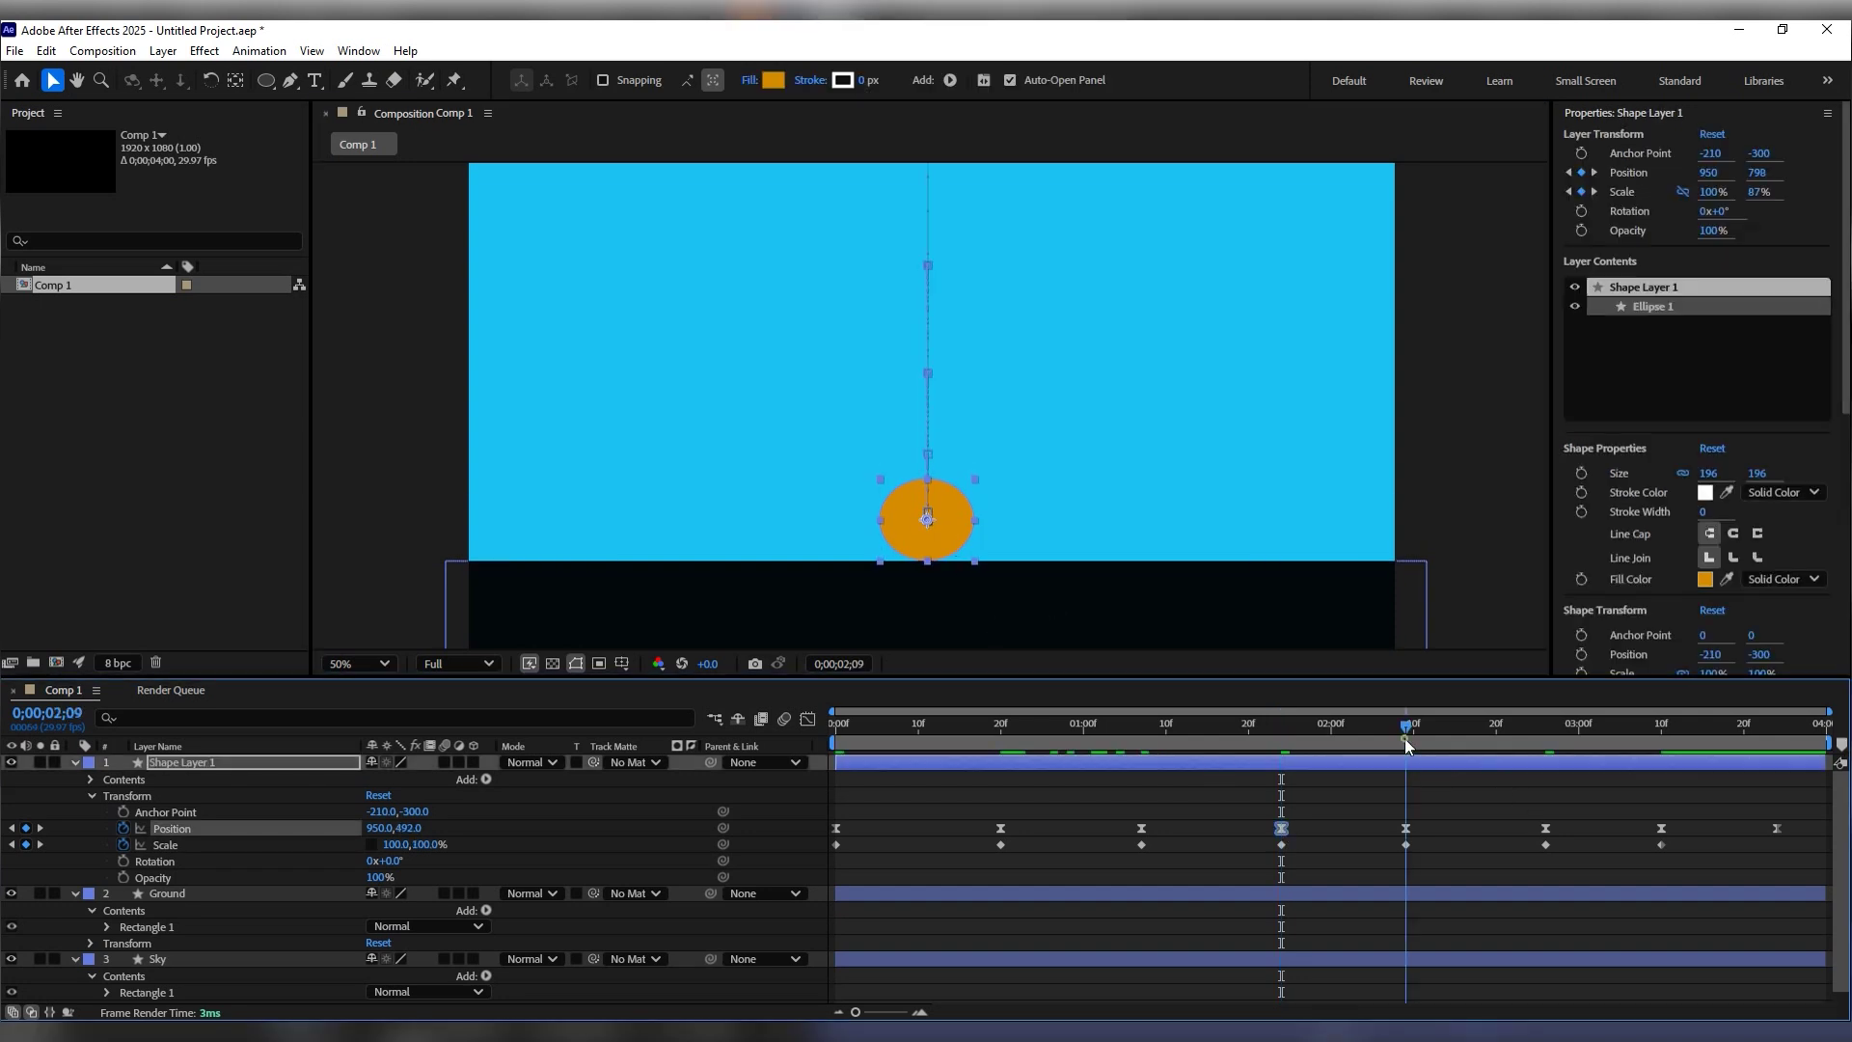
{"action": "left_click_drag", "start_coordinate": [1410, 738], "coordinate": [1547, 744]}
{"action": "left_click_drag", "start_coordinate": [962, 524], "coordinate": [959, 519]}
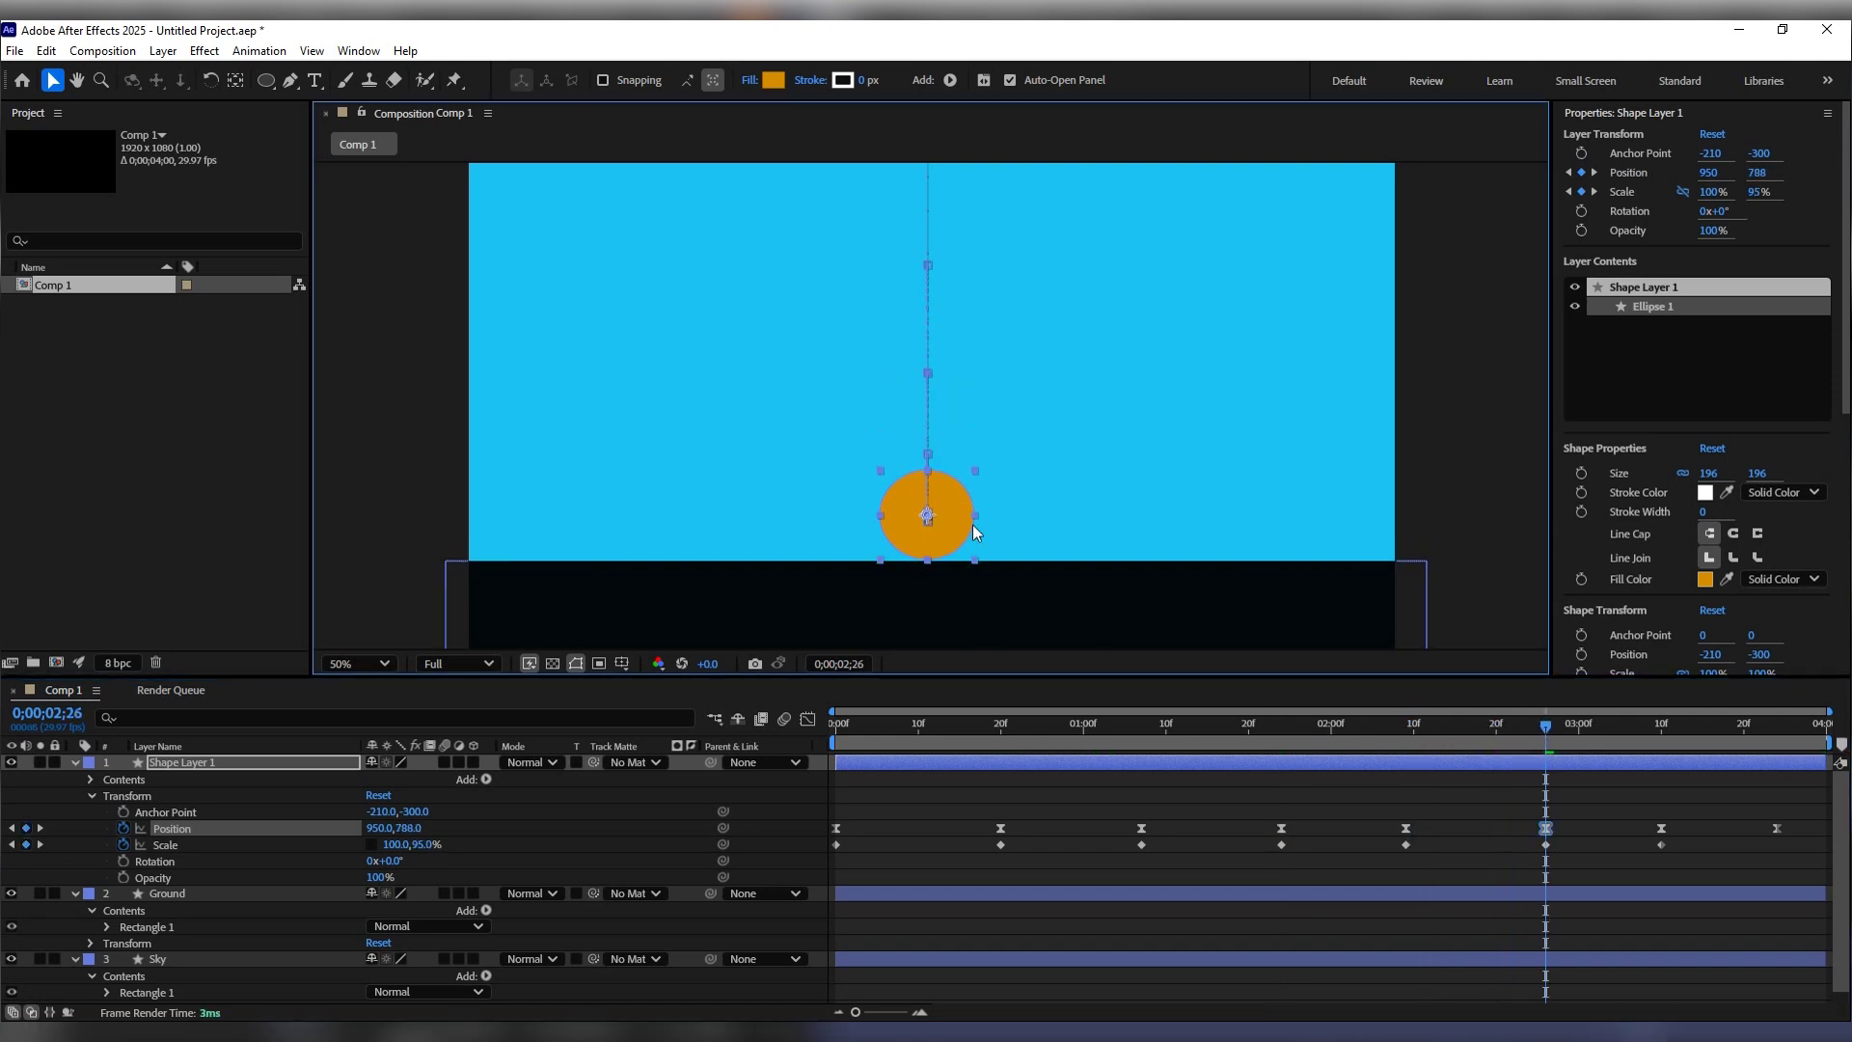
Step: Lower the ball onto the ground at its final Position keyframe at 0;00;03;24 by moving it to 950, 782
{"action": "left_click_drag", "start_coordinate": [1645, 737], "coordinate": [1778, 737]}
{"action": "left_click", "coordinate": [1735, 767]}
{"action": "left_click", "coordinate": [1734, 801]}
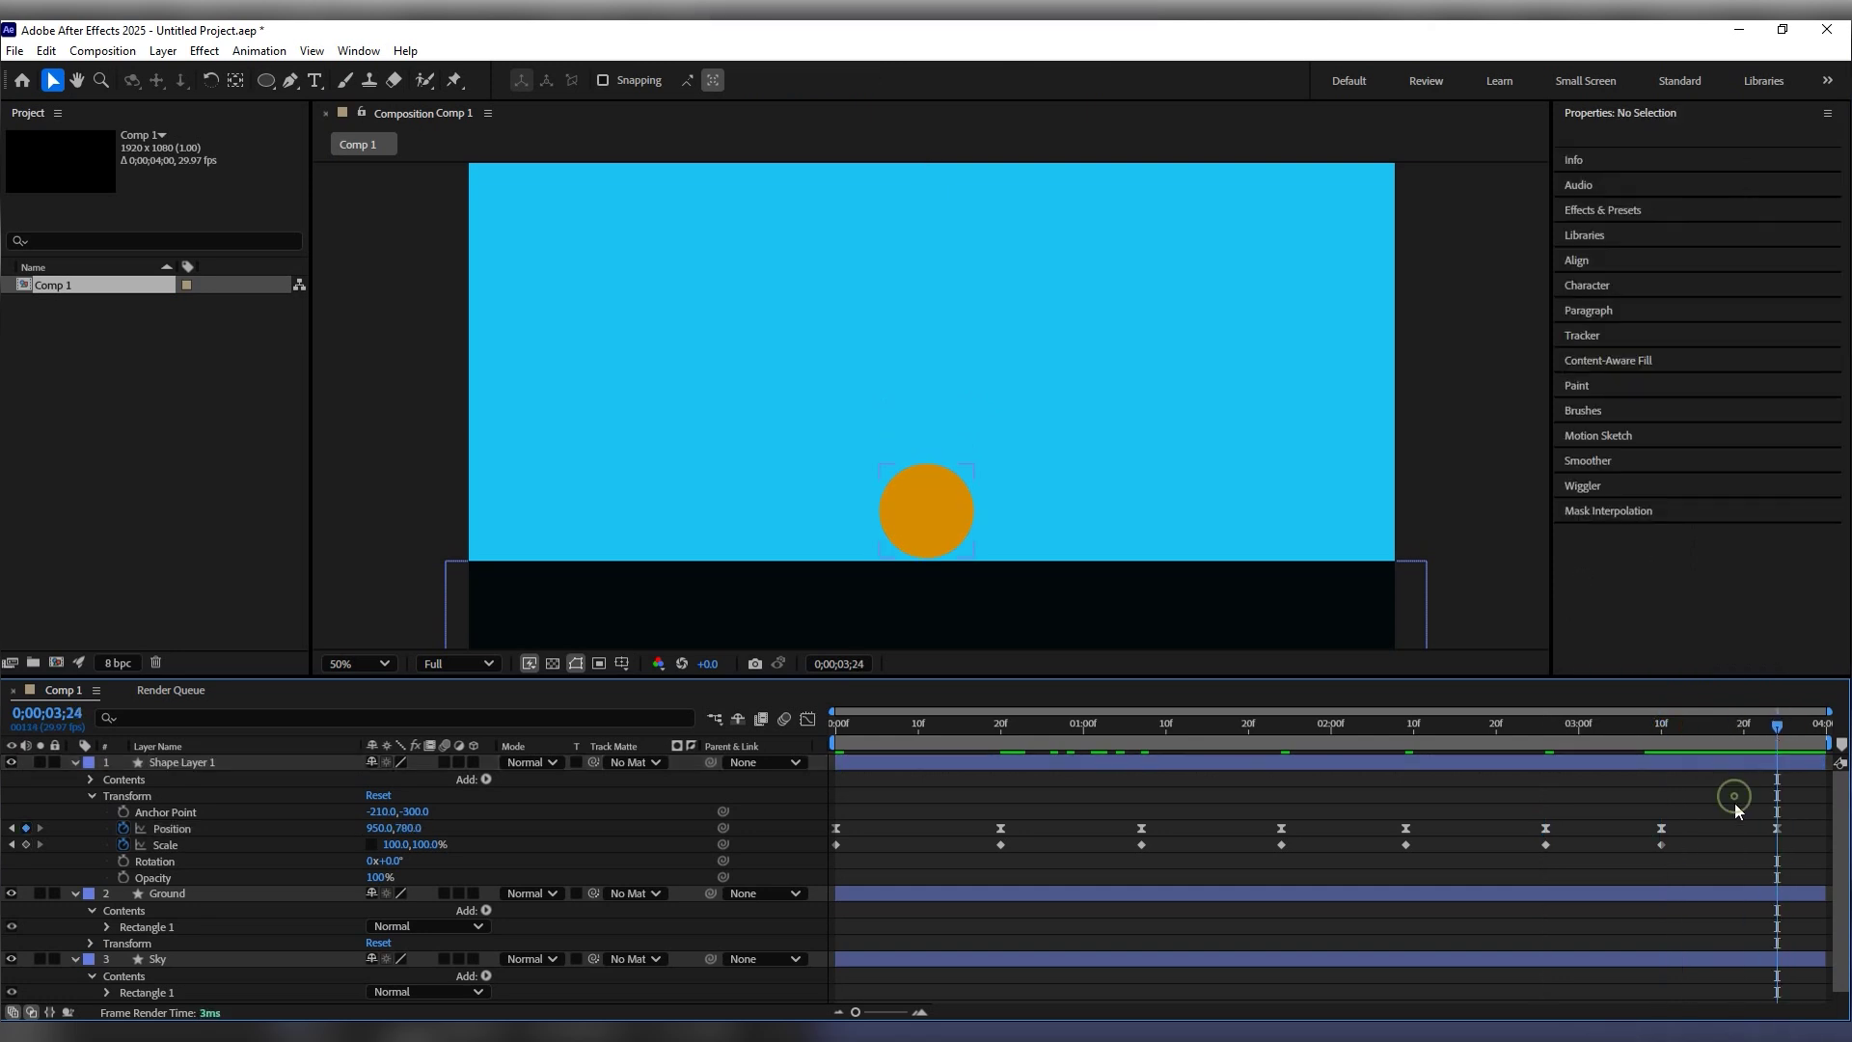
{"action": "left_click_drag", "start_coordinate": [1781, 807], "coordinate": [1757, 839]}
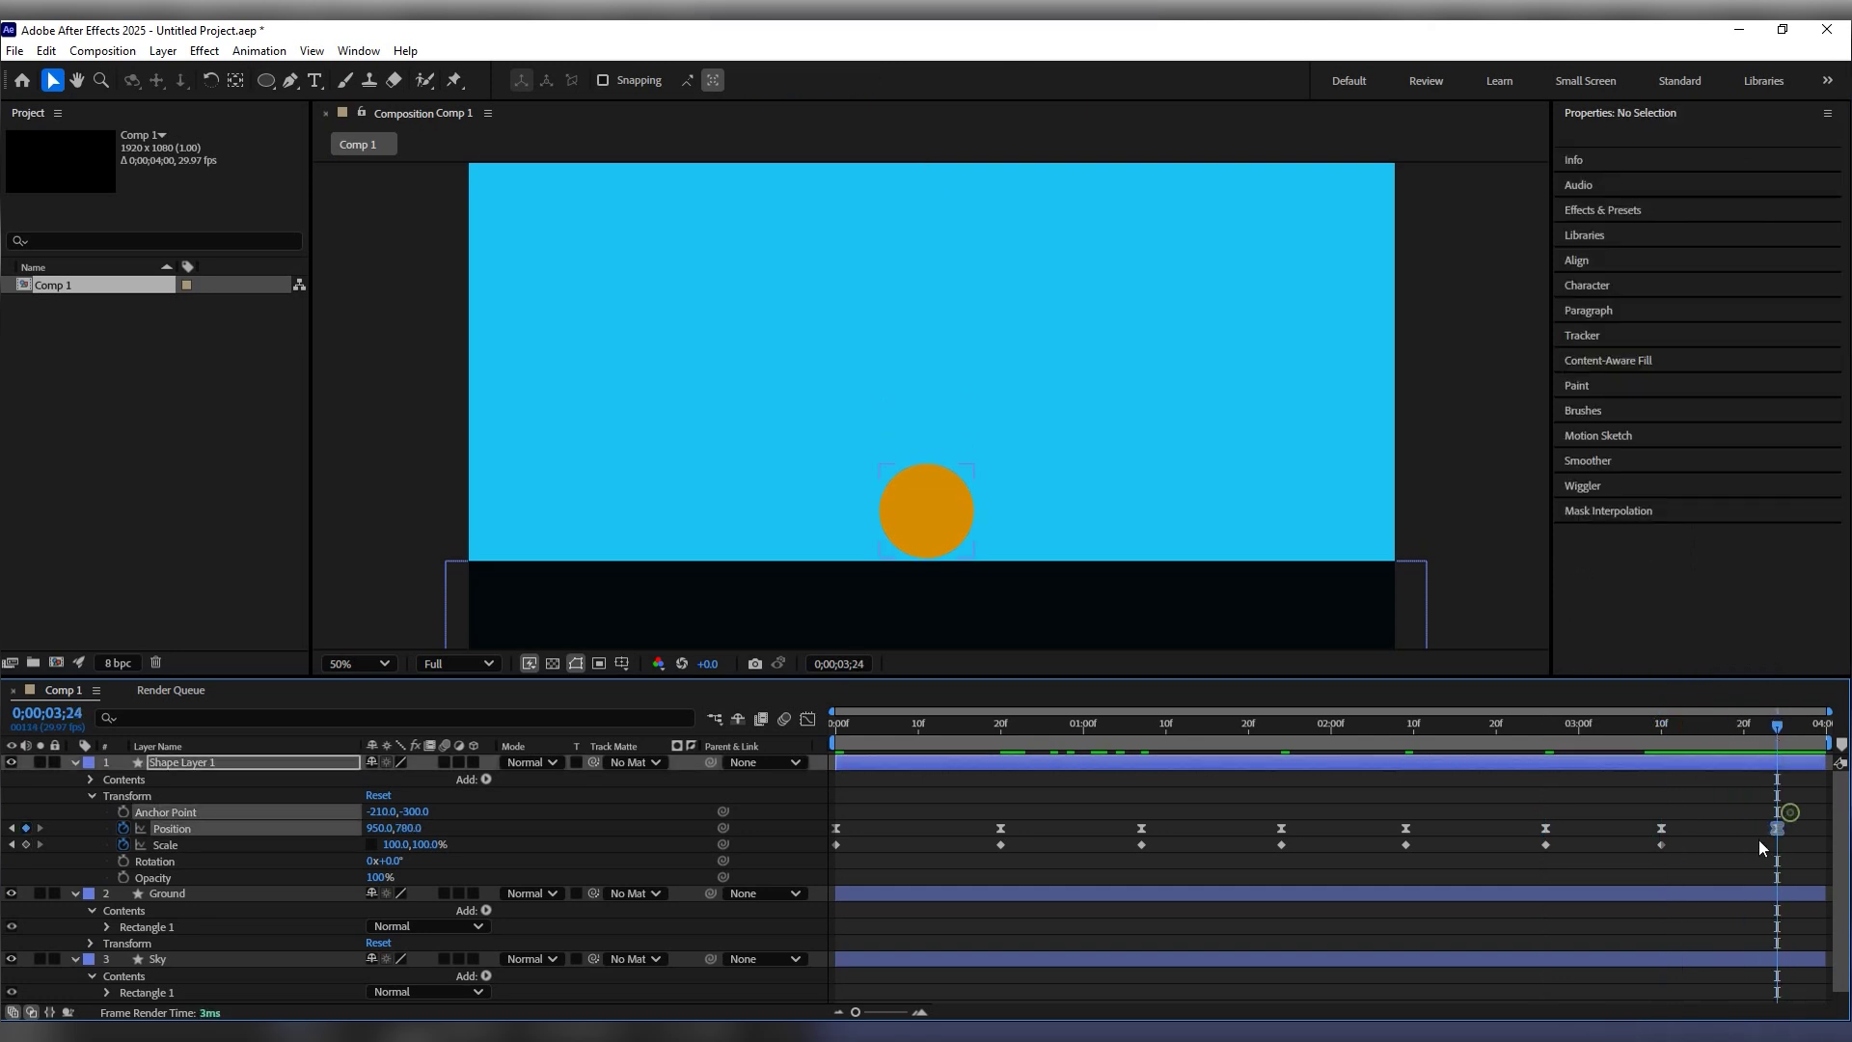
{"action": "left_click", "coordinate": [1546, 772]}
{"action": "left_click", "coordinate": [1636, 762]}
{"action": "left_click", "coordinate": [945, 534]}
{"action": "left_click_drag", "start_coordinate": [945, 533], "coordinate": [947, 542]}
Step: Return to the start of the composition and rename the orange circle's layer to Ball
{"action": "left_click_drag", "start_coordinate": [921, 748], "coordinate": [814, 743]}
{"action": "key", "text": "Return"}
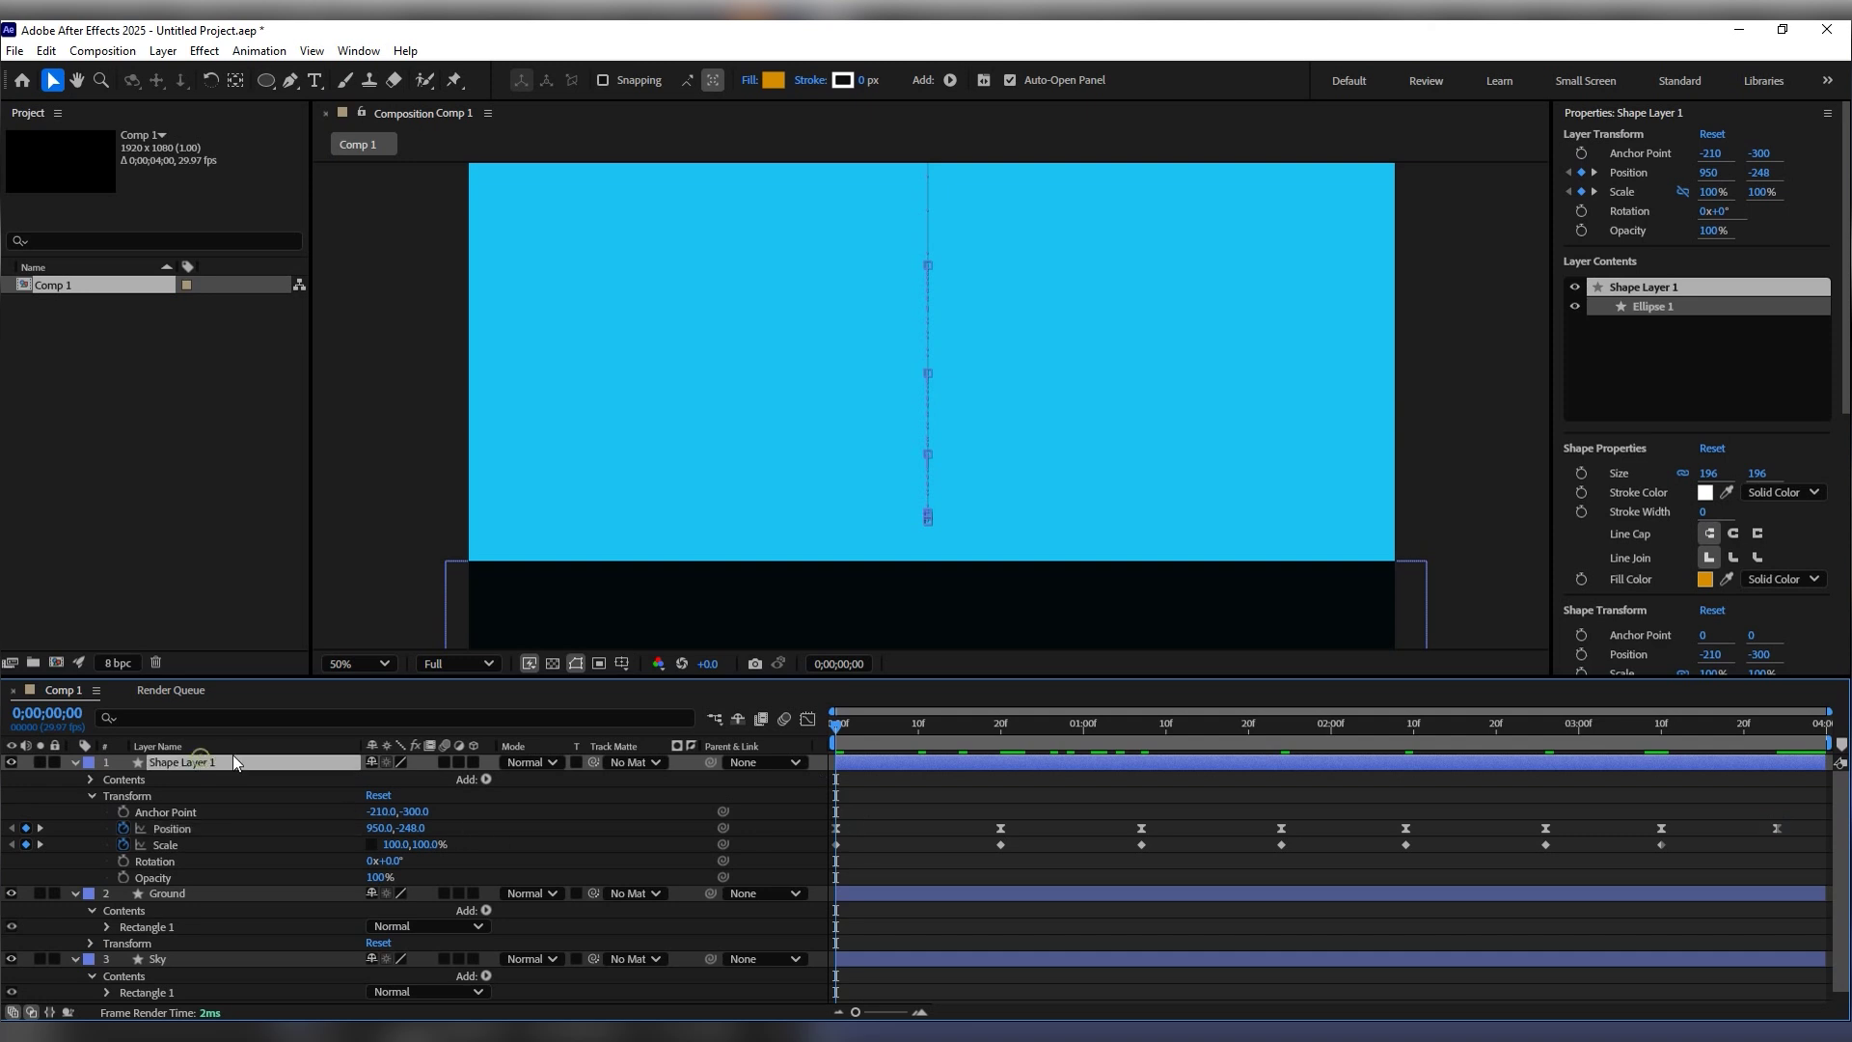
{"action": "type", "text": "B"}
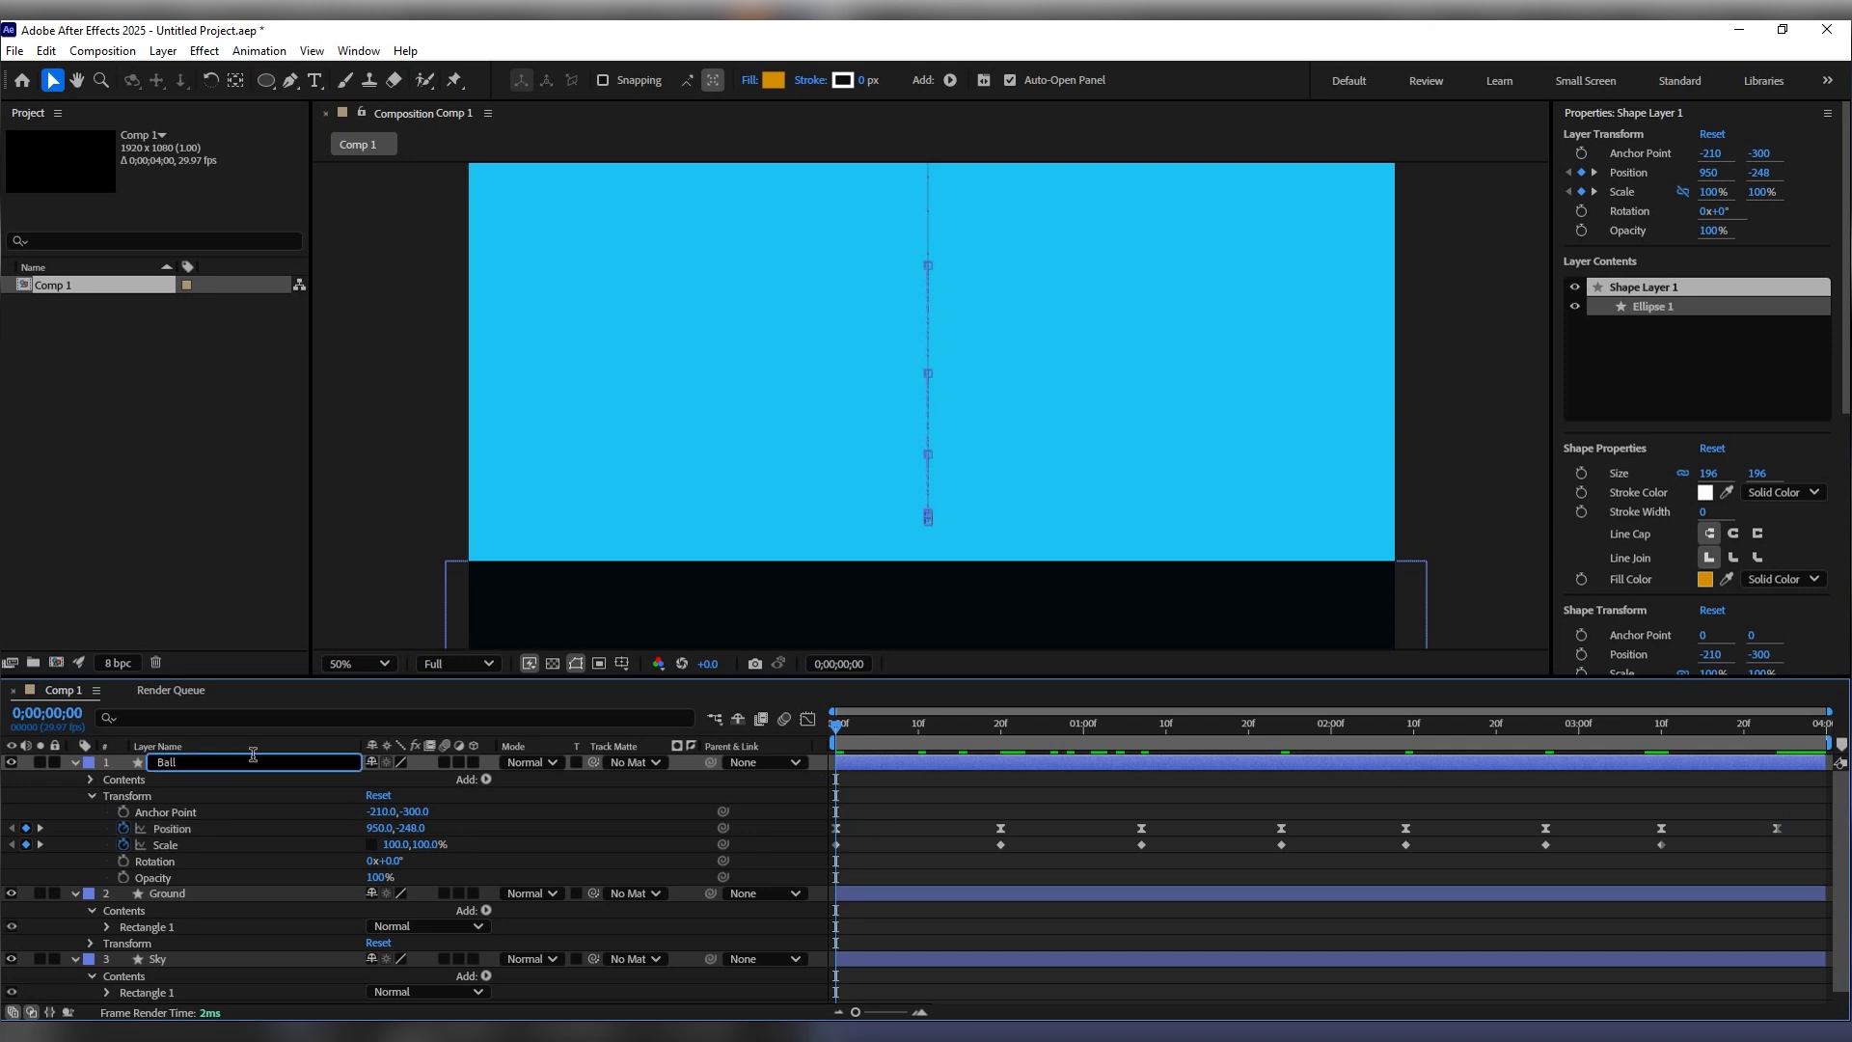
{"action": "type", "text": "all"}
{"action": "left_click", "coordinate": [991, 779]}
Step: Preview the bounce animation and enable motion blur on the Ball layer and the composition
{"action": "key", "text": "space"}
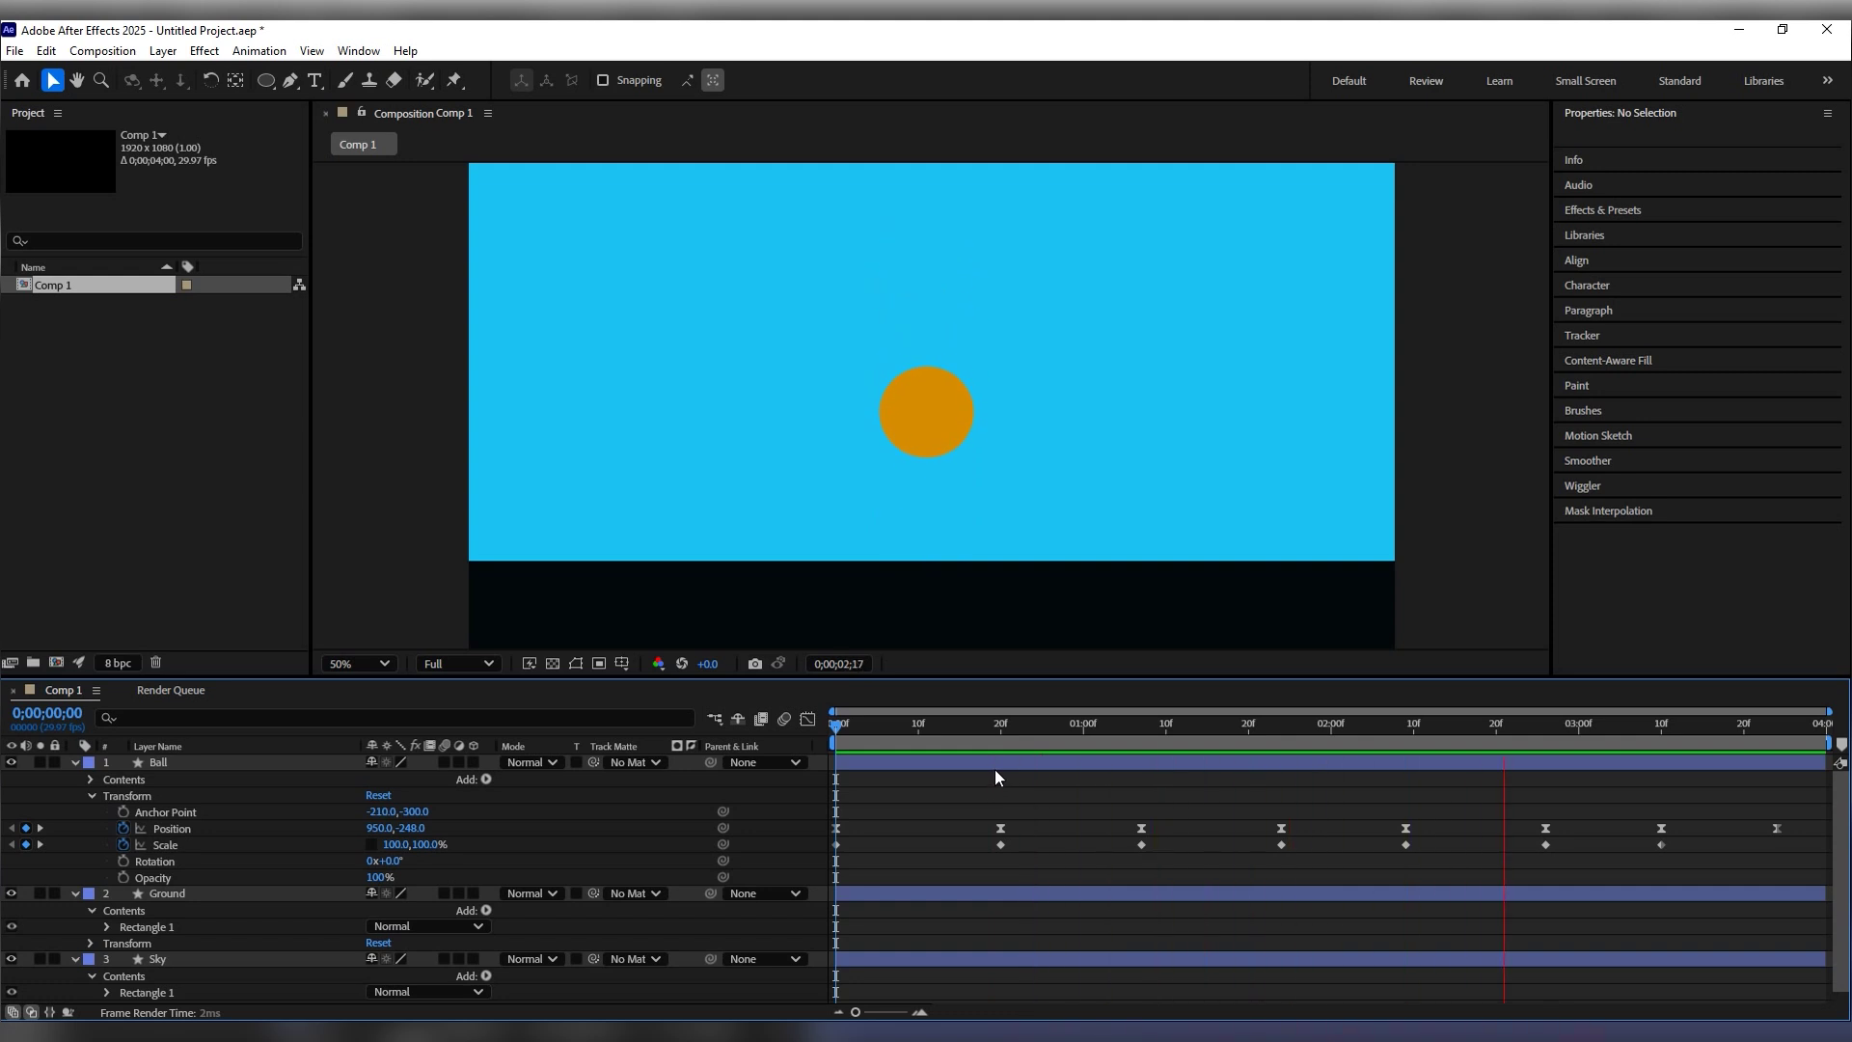
{"action": "key", "text": "space"}
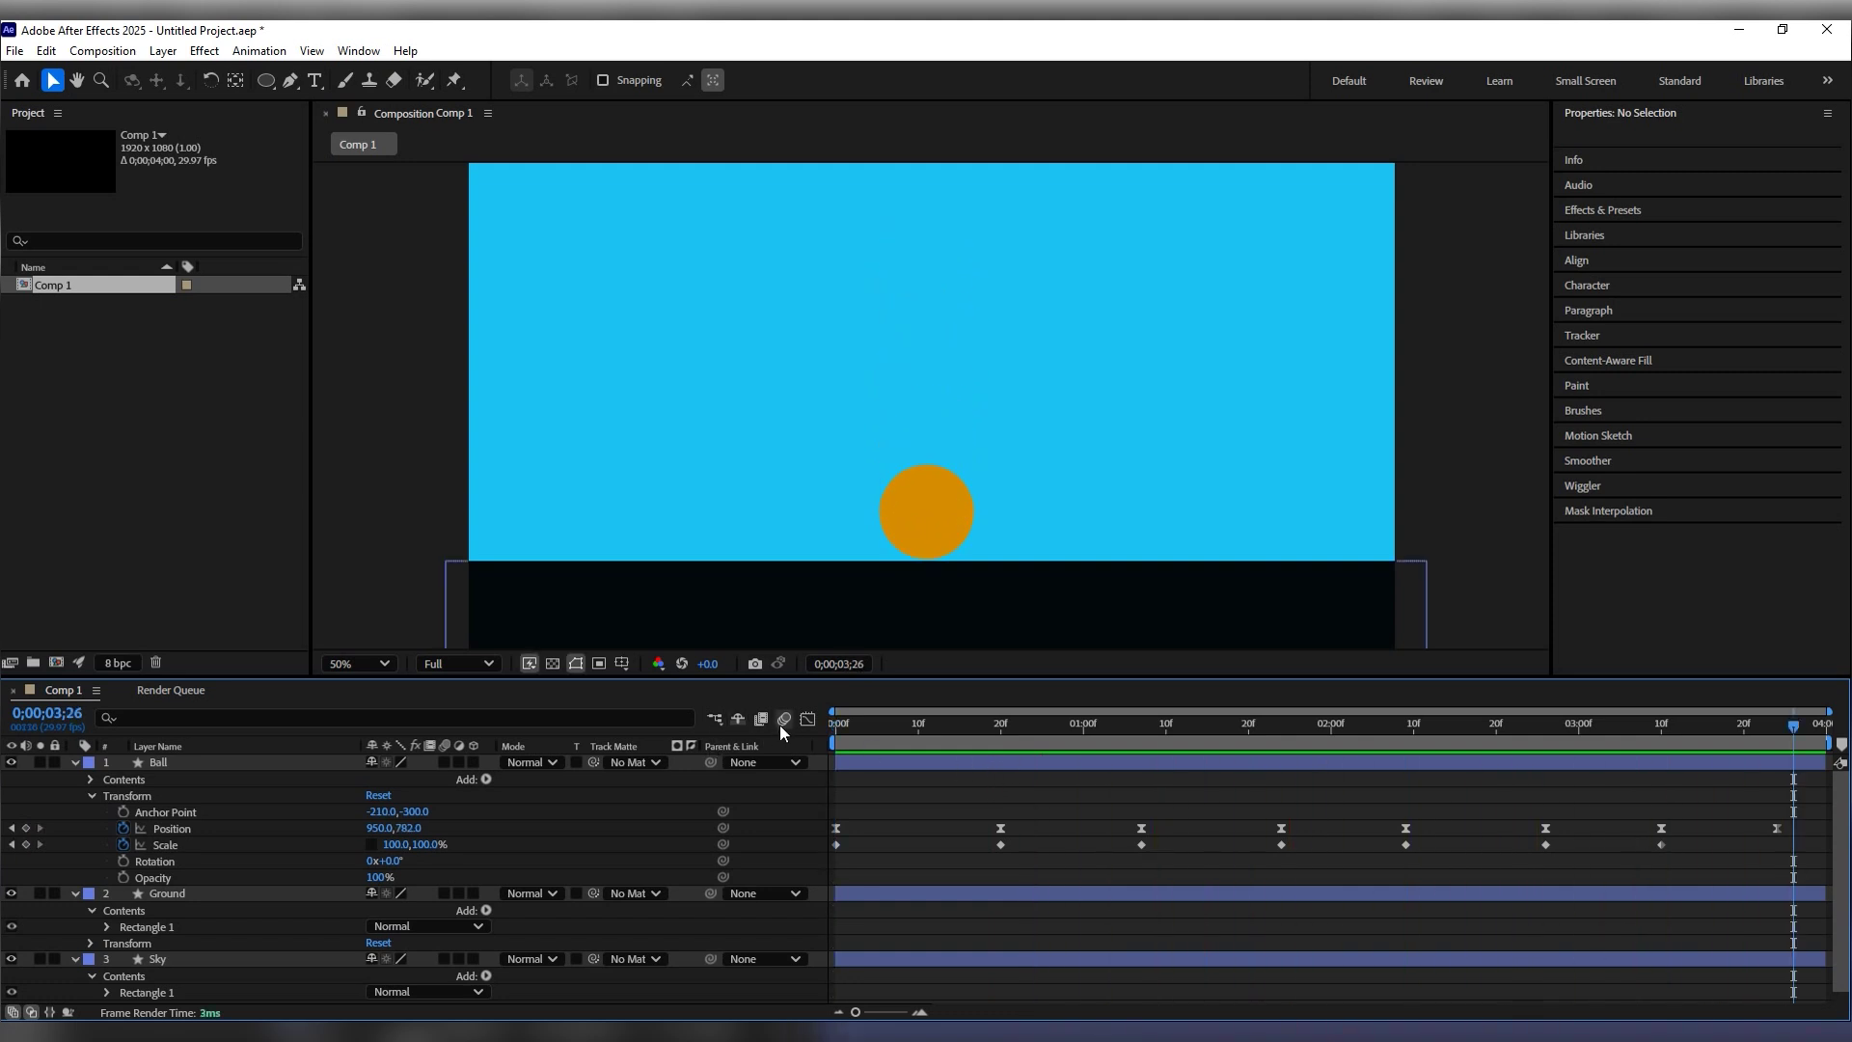
{"action": "left_click", "coordinate": [445, 762]}
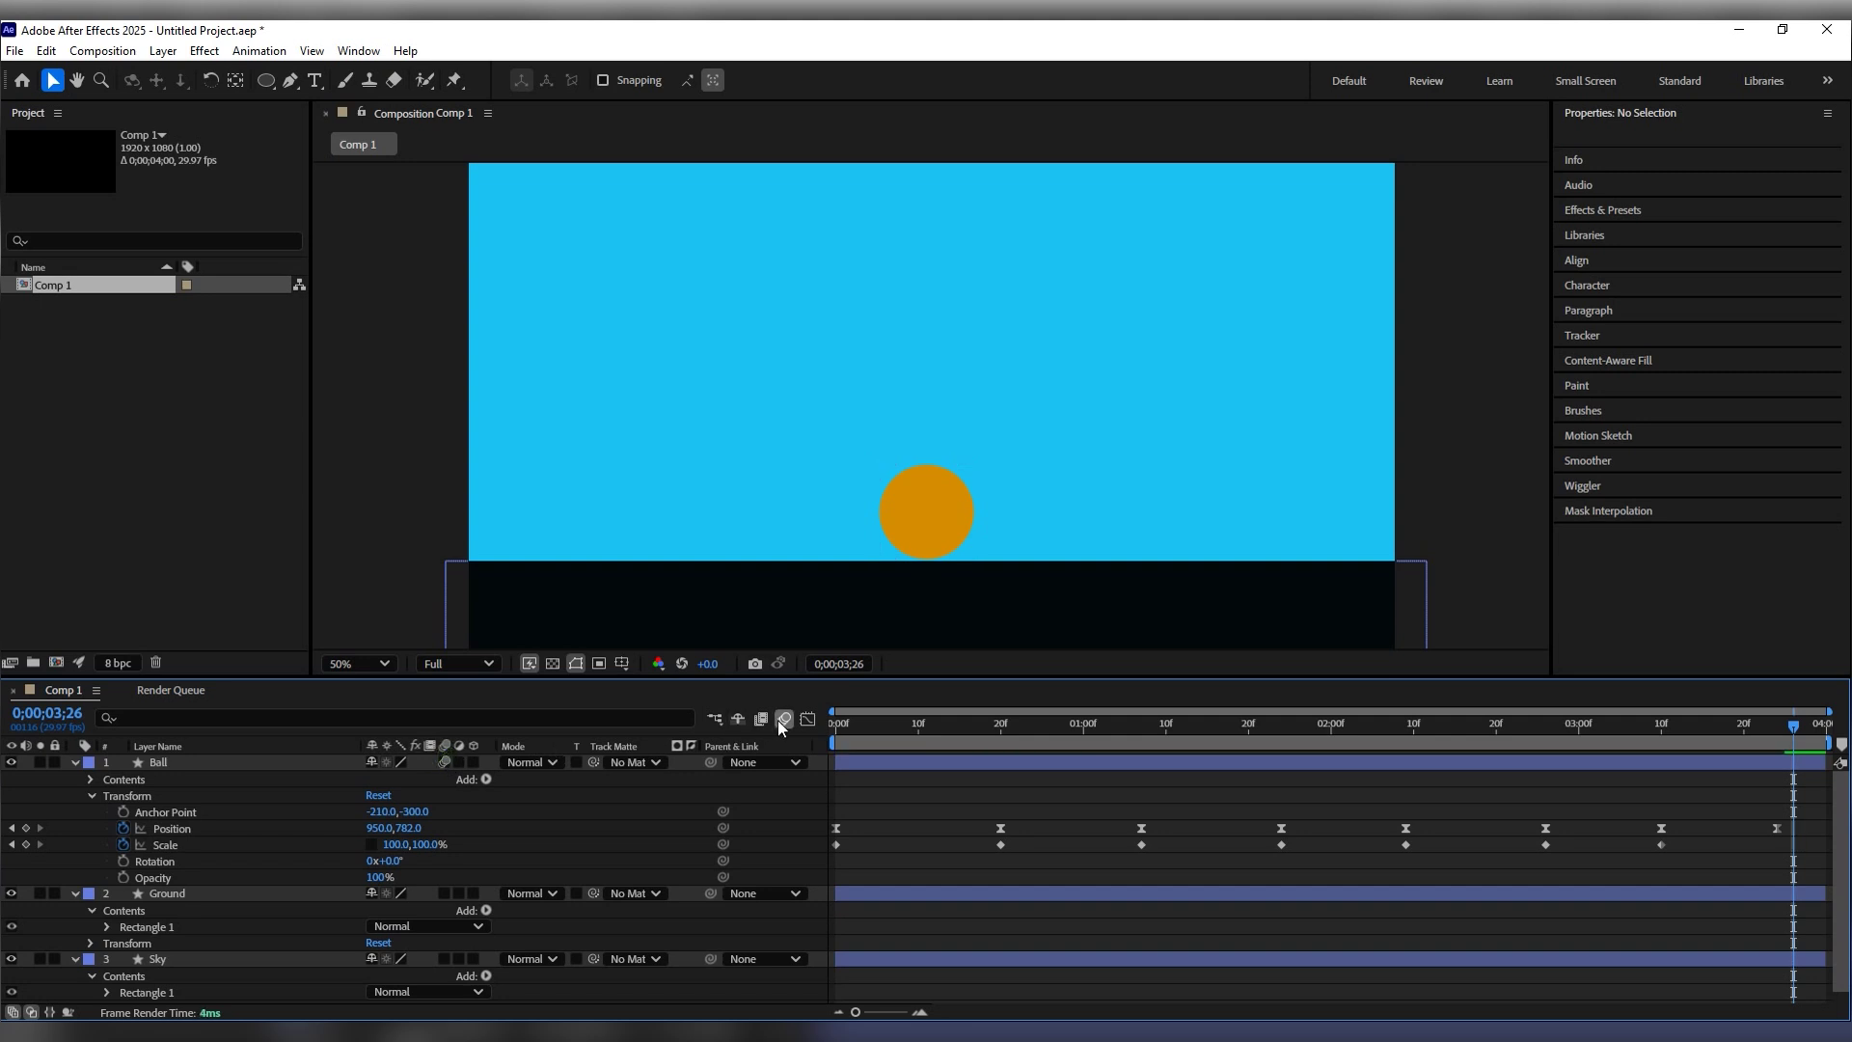
{"action": "left_click", "coordinate": [1023, 800]}
Step: Collapse the properties of the Ball, Ground and Sky layers and leave no layer selected
{"action": "key", "text": "ctrl+a"}
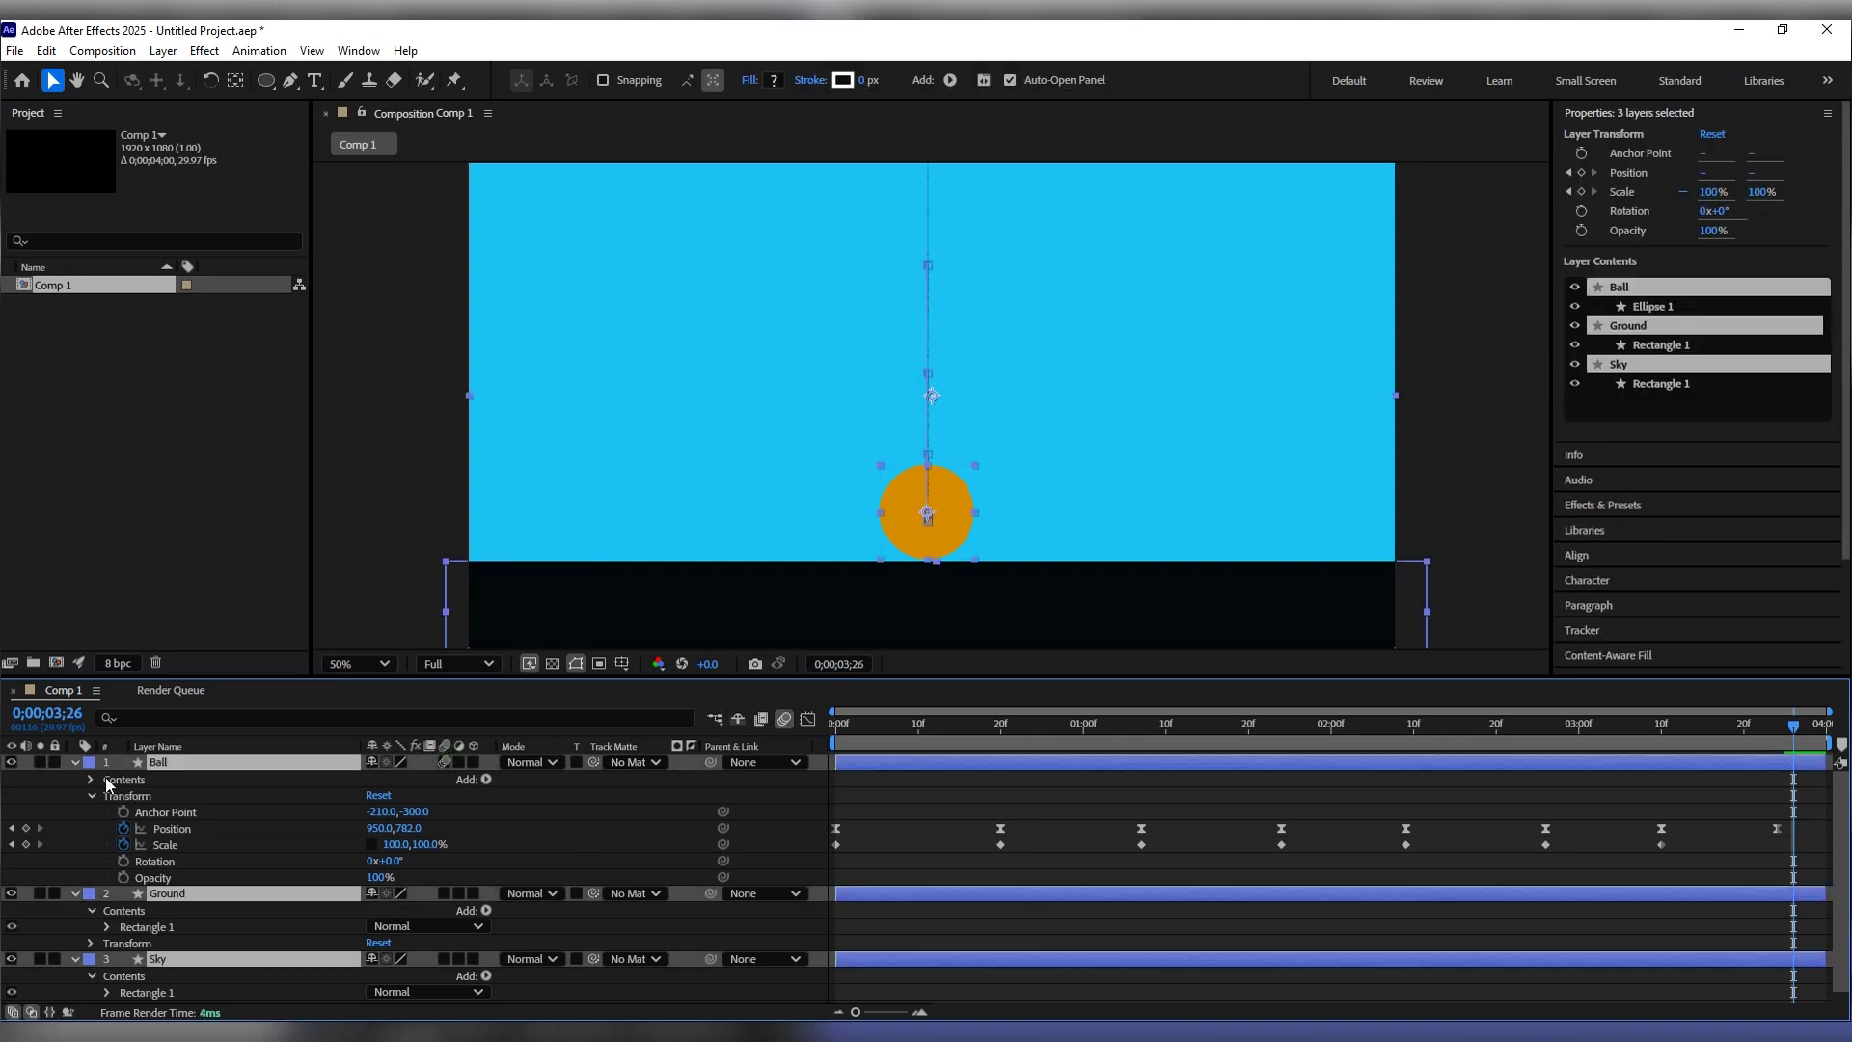
{"action": "left_click", "coordinate": [76, 763]}
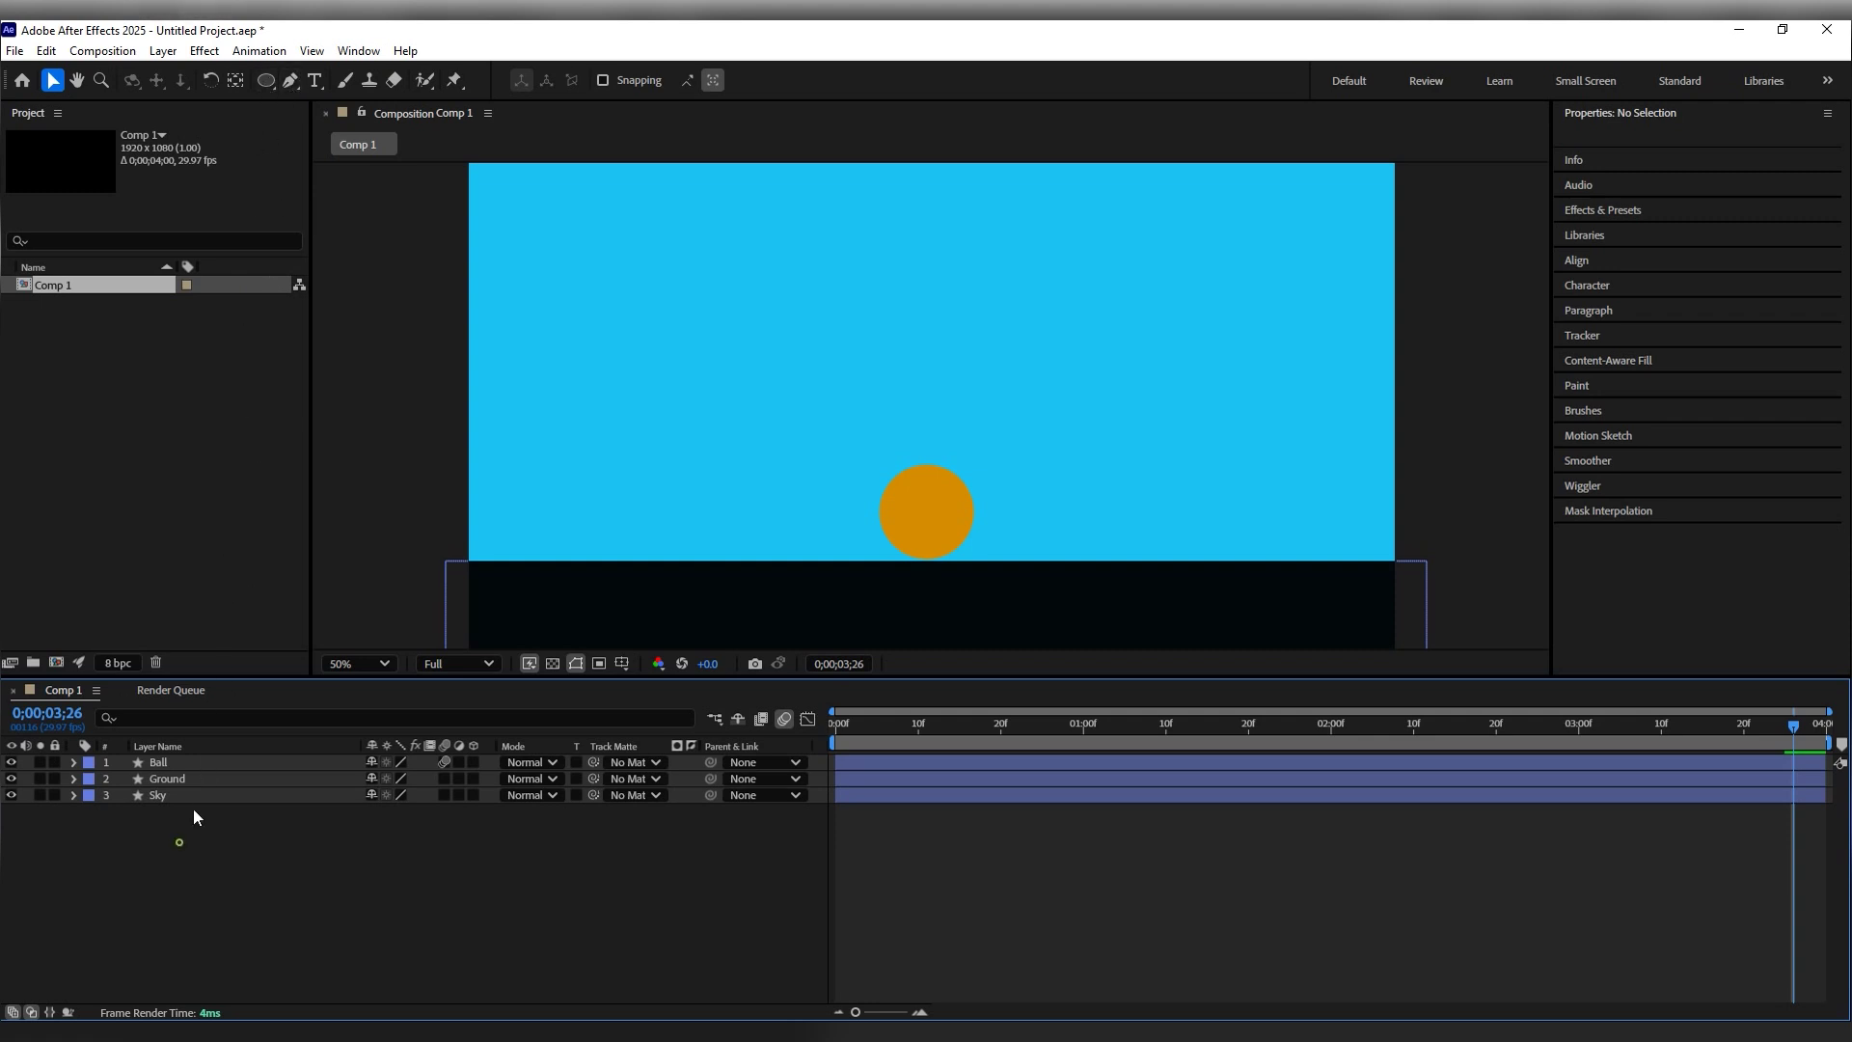
{"action": "key", "text": "ctrl+a"}
{"action": "key", "text": "ctrl+shift+a"}
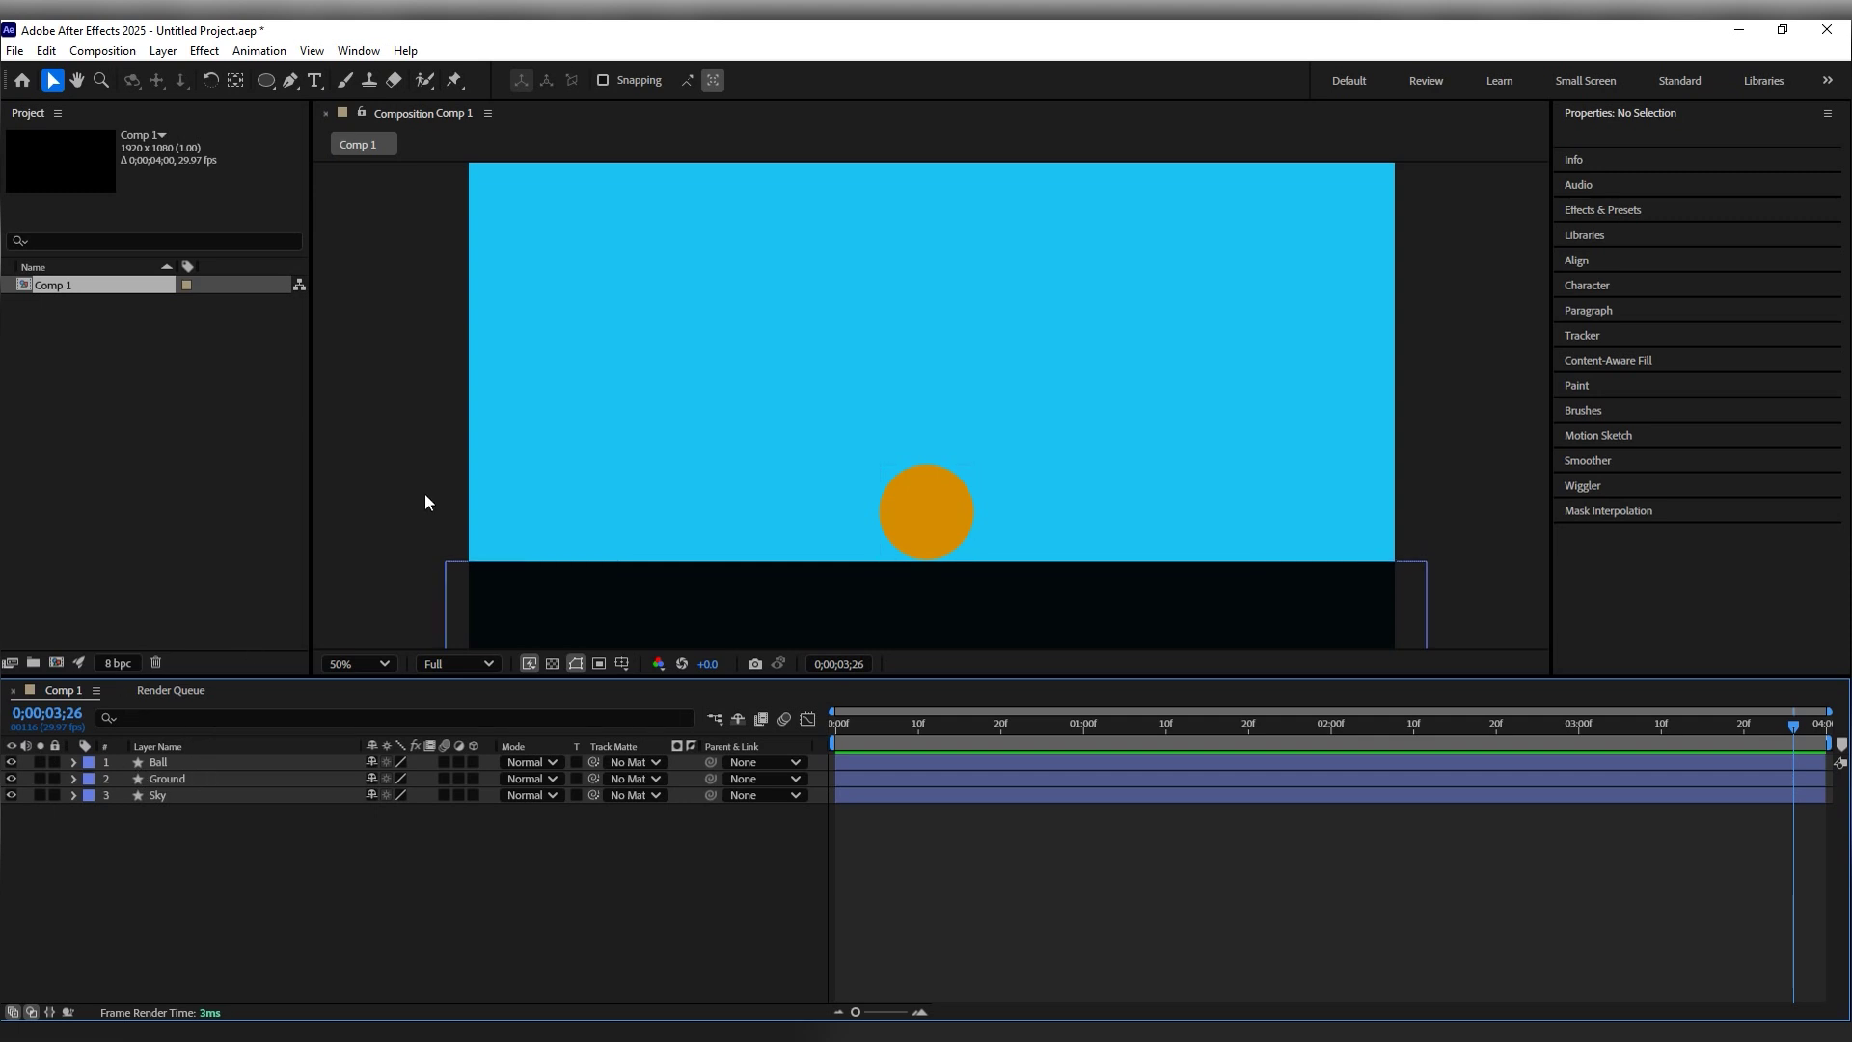
Step: Activate the Ellipse Tool and set its fill colour to white, FFFFFF
{"action": "left_click", "coordinate": [269, 83]}
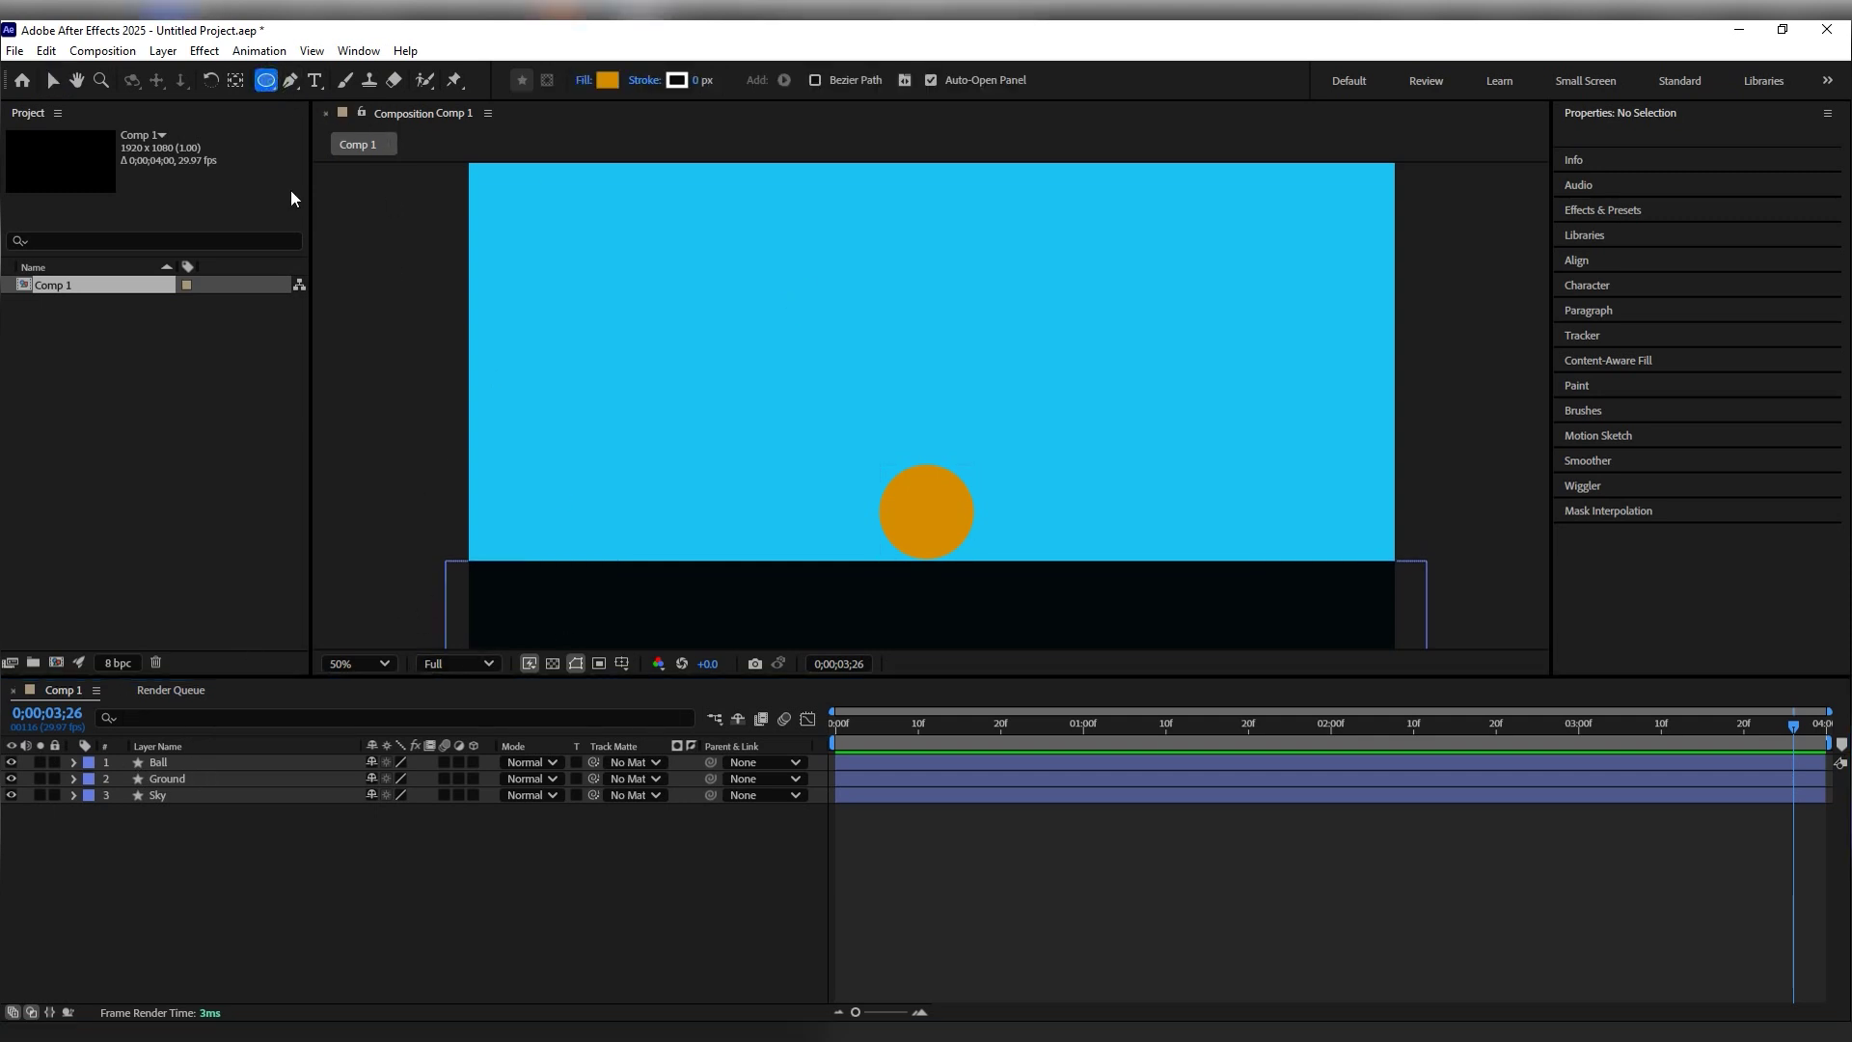
{"action": "left_click", "coordinate": [269, 83]}
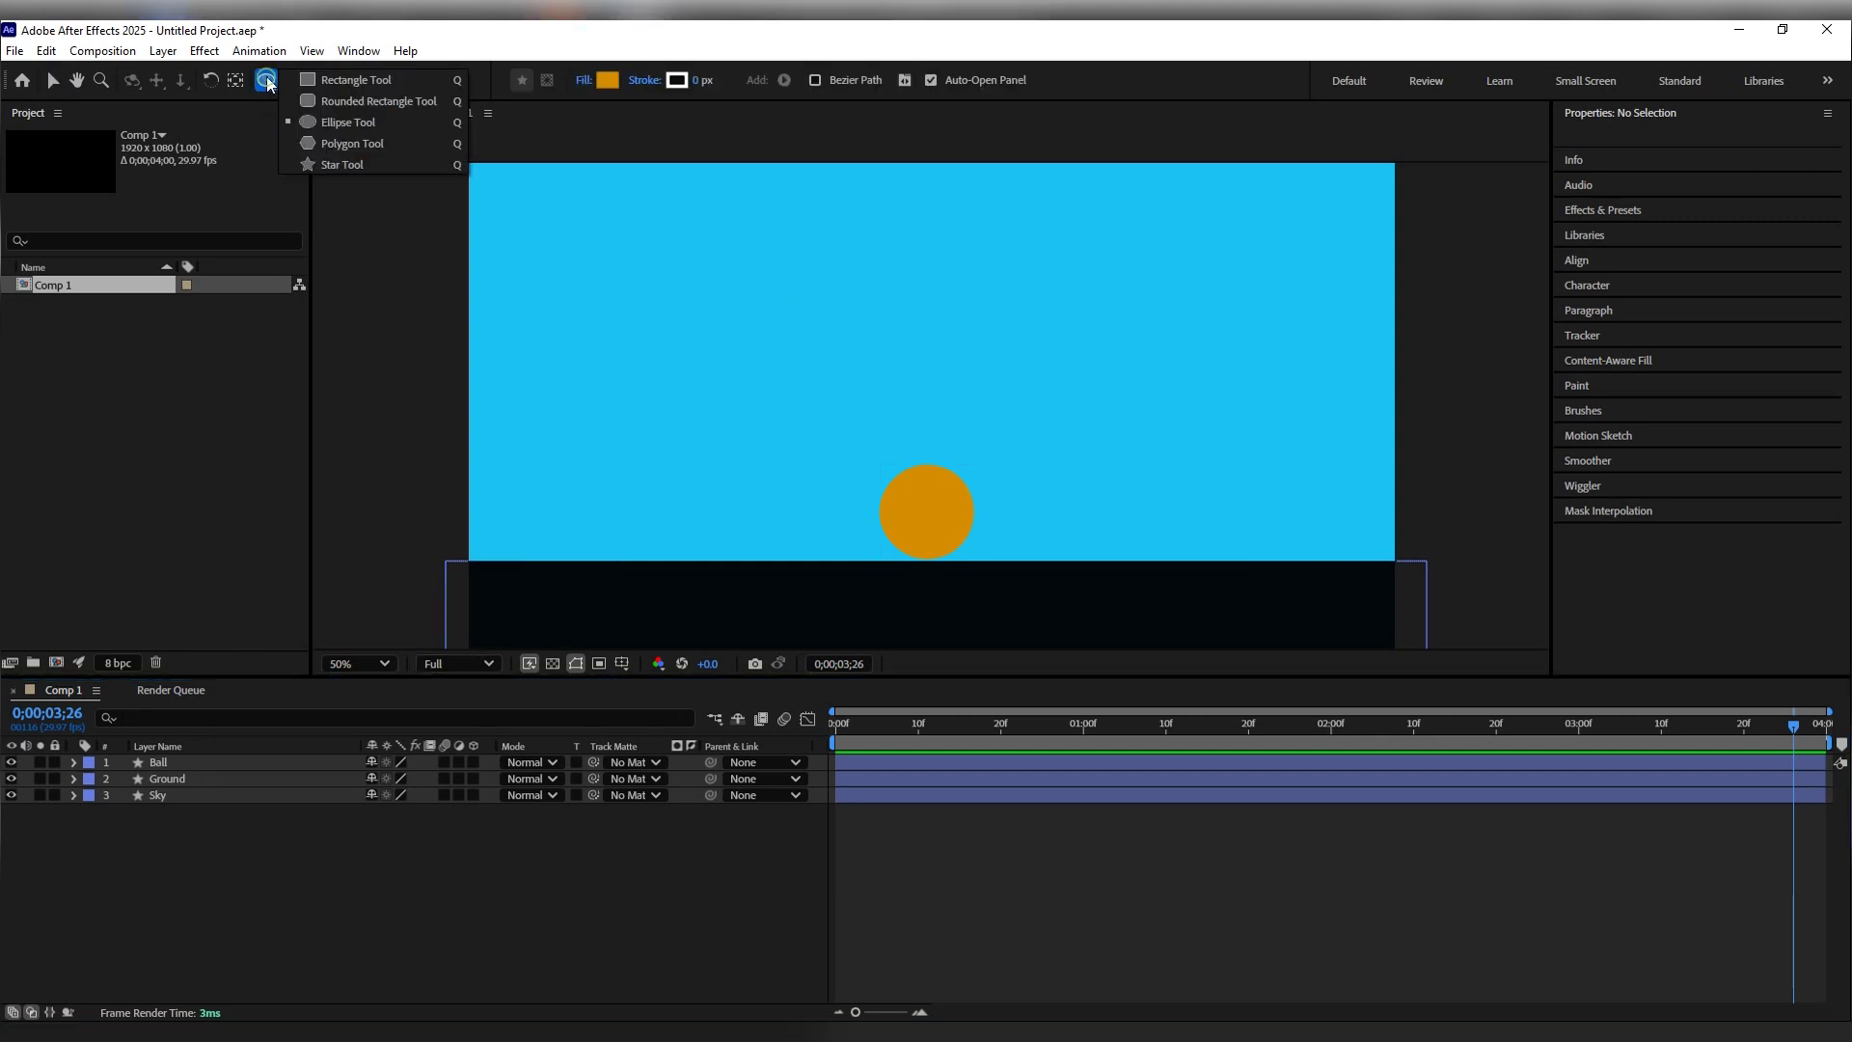
{"action": "left_click", "coordinate": [348, 122]}
{"action": "left_click", "coordinate": [608, 80]}
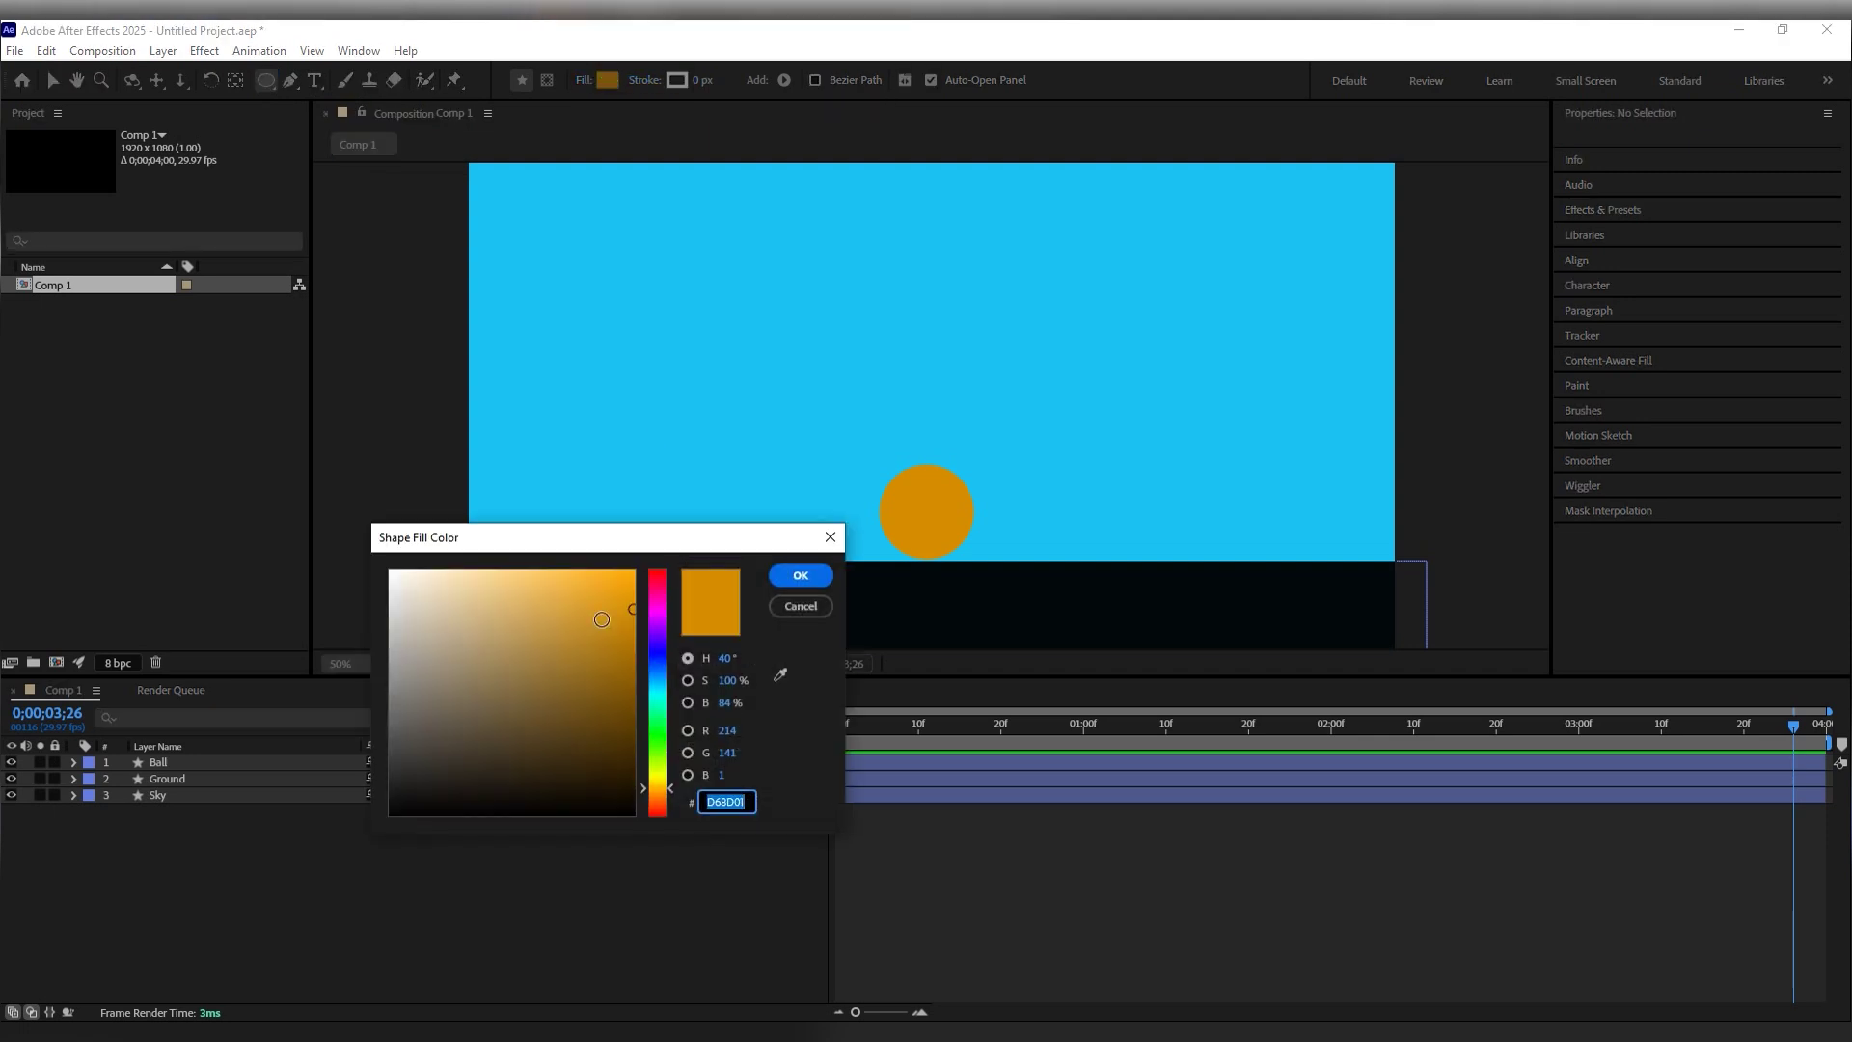
{"action": "left_click_drag", "start_coordinate": [437, 619], "coordinate": [375, 577]}
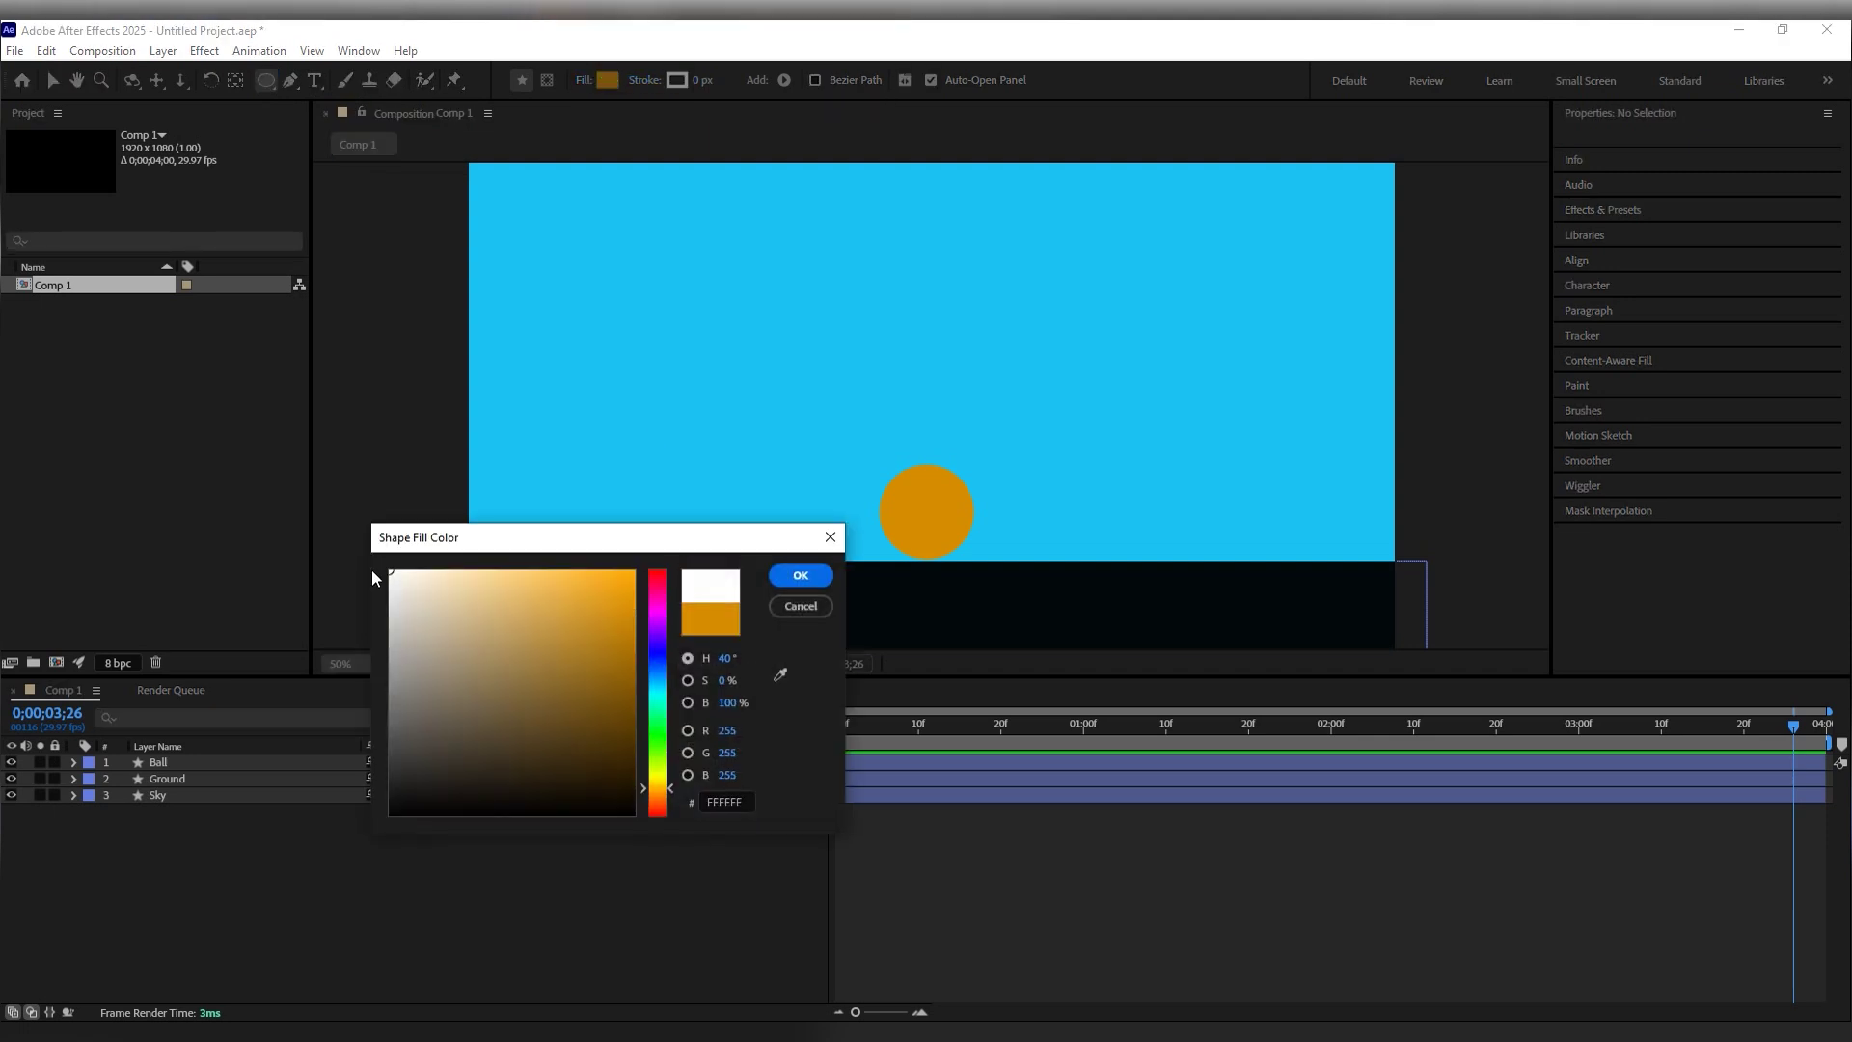
{"action": "left_click", "coordinate": [803, 575]}
Step: Draw a cloud of six overlapping white ellipses on a new shape layer in the sky's upper left, then deselect it
{"action": "left_click_drag", "start_coordinate": [511, 214], "coordinate": [627, 289]}
{"action": "mouse_move", "coordinate": [560, 211]}
{"action": "left_mouse_down"}
{"action": "mouse_move", "coordinate": [647, 259]}
{"action": "mouse_move", "coordinate": [667, 294]}
{"action": "left_mouse_up"}
{"action": "left_click_drag", "start_coordinate": [629, 203], "coordinate": [710, 274]}
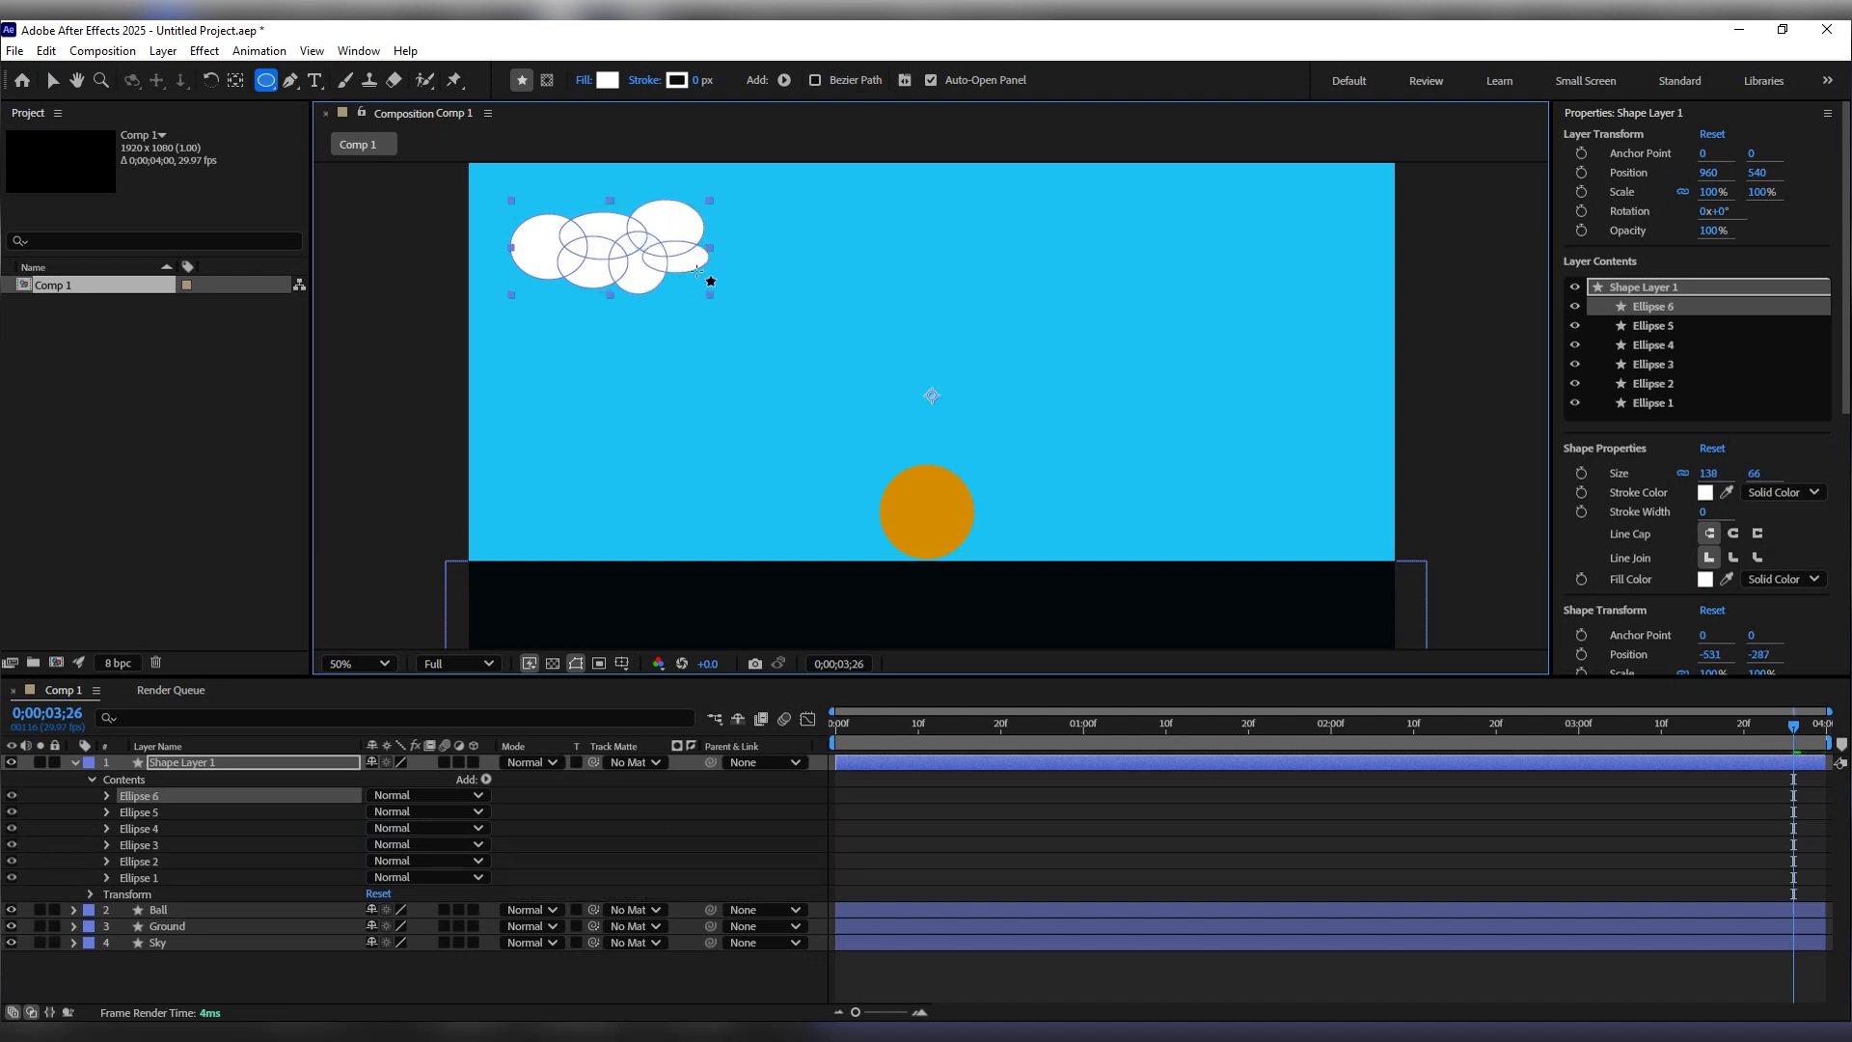
{"action": "left_click", "coordinate": [1016, 955]}
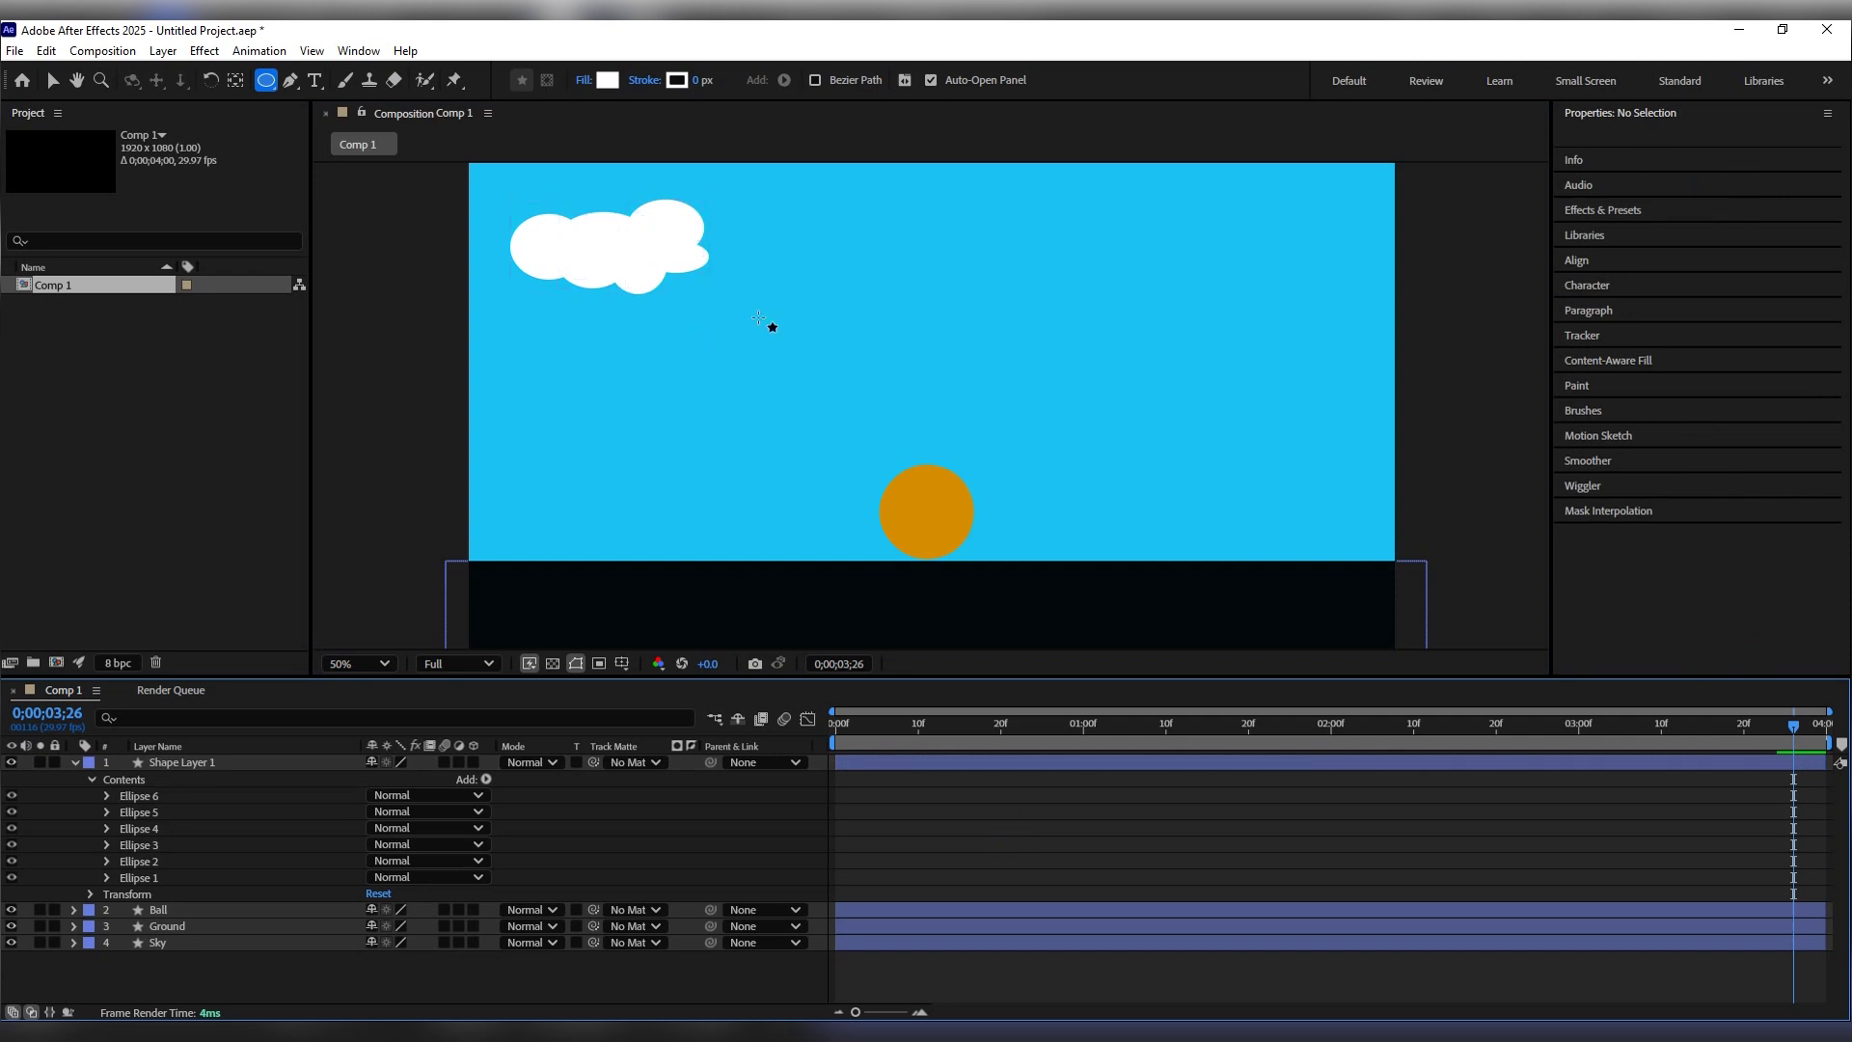
Step: Rename the new cloud's layer to Cloud 1 and collapse its properties, with the current time at 0;00;00;00
{"action": "left_click", "coordinate": [1193, 728]}
{"action": "key", "text": "v"}
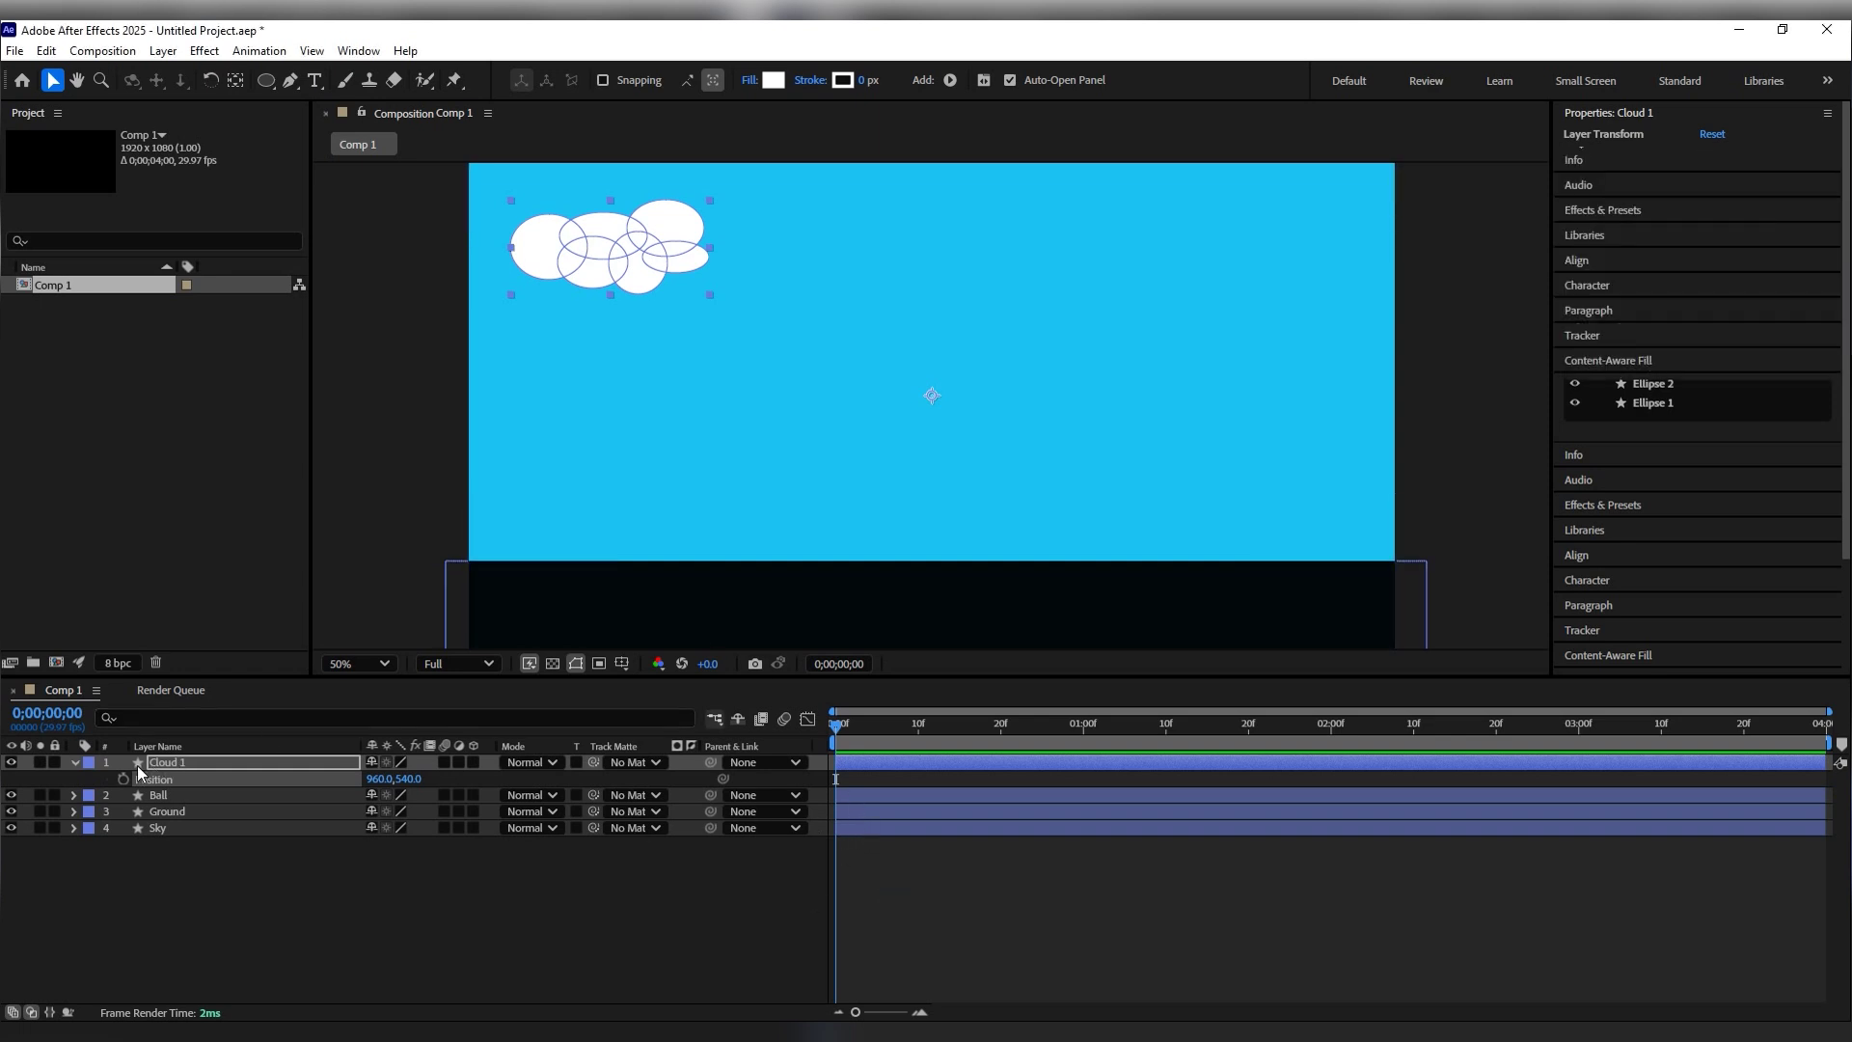
{"action": "left_click", "coordinate": [73, 760]}
{"action": "left_click", "coordinate": [211, 846]}
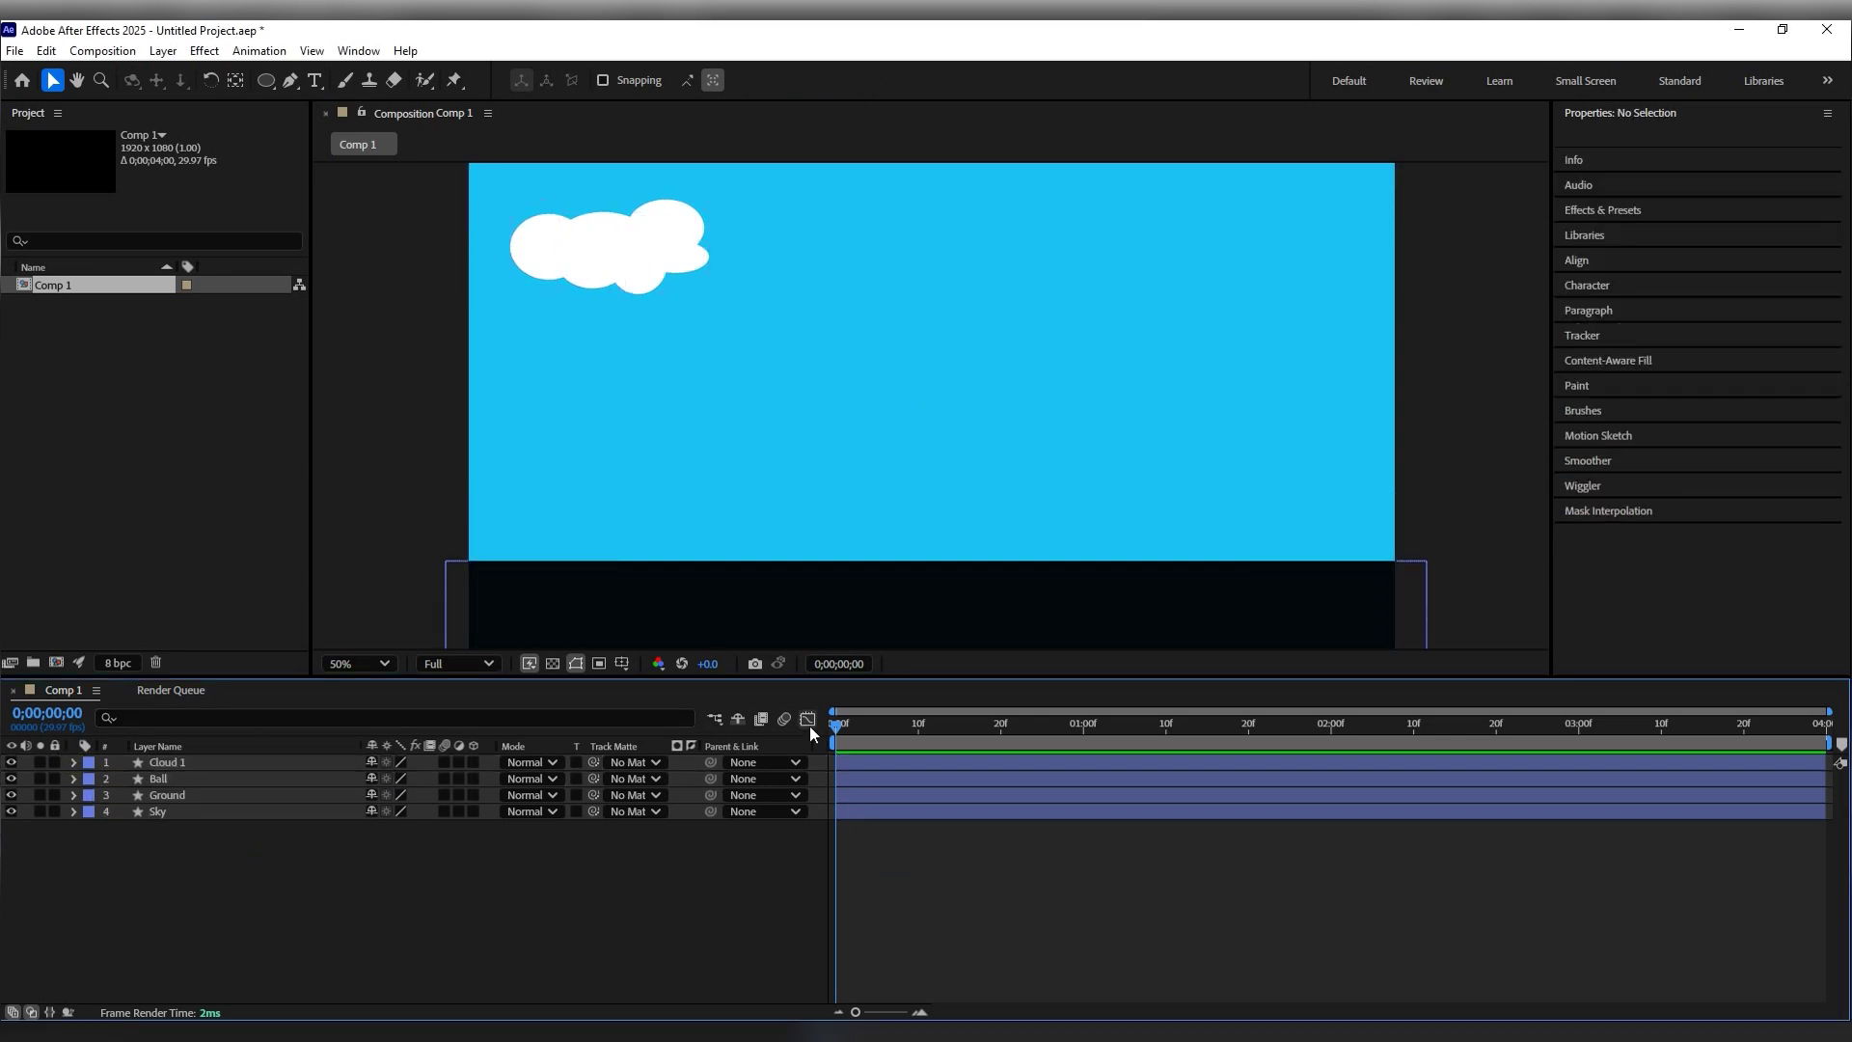
Step: Reactivate the Ellipse Tool for a second cloud and change its fill colour to white
{"action": "left_click", "coordinate": [263, 81]}
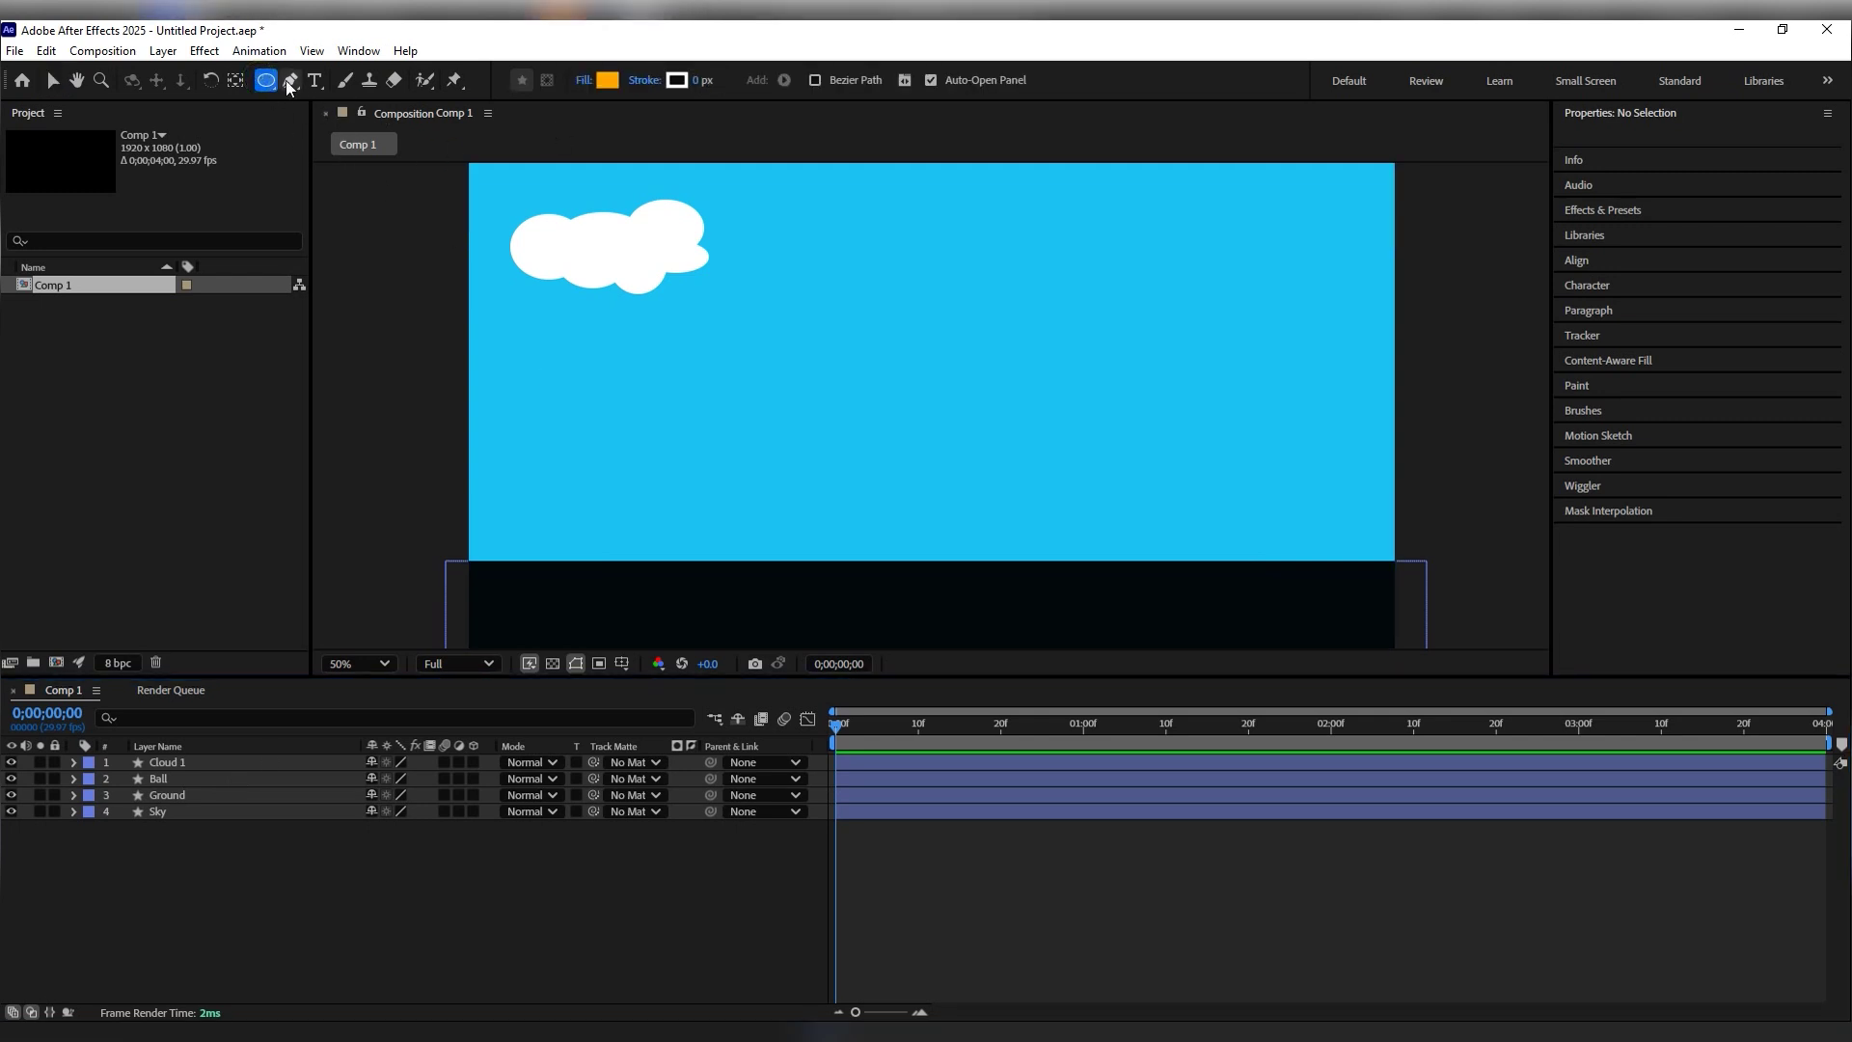
{"action": "left_click", "coordinate": [607, 80]}
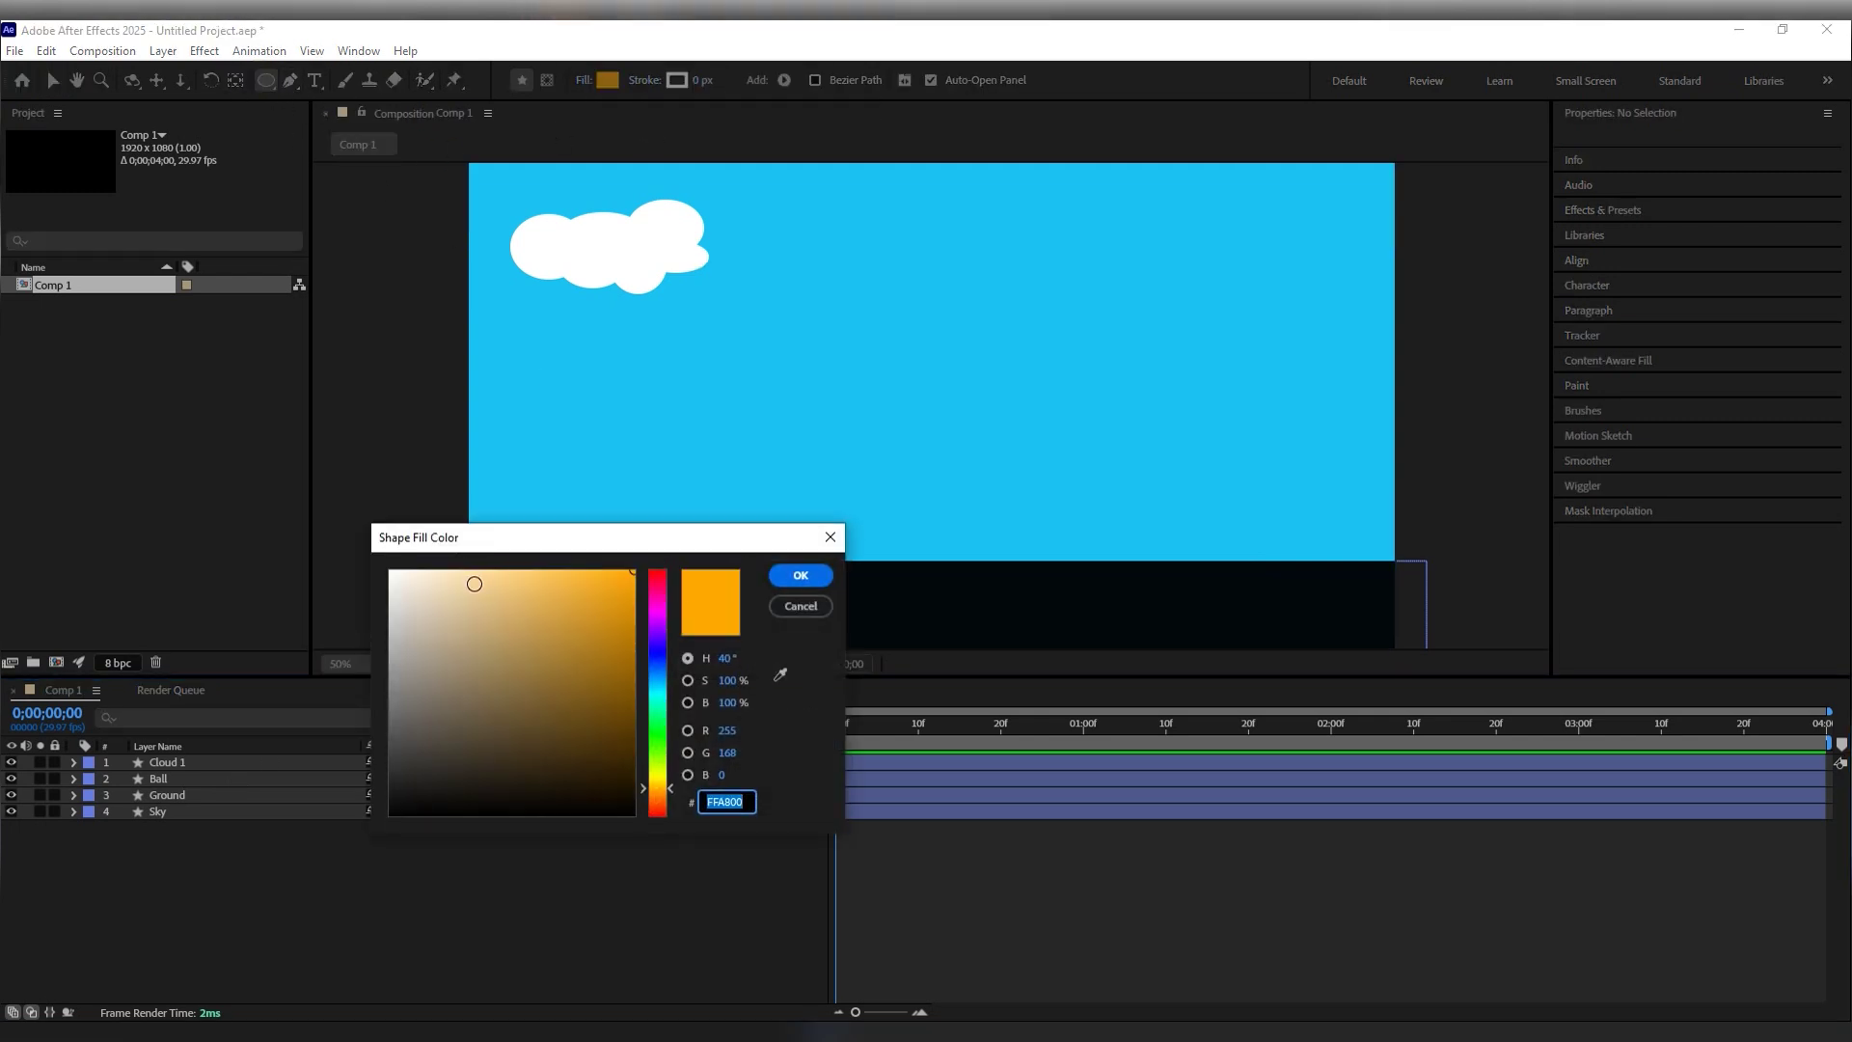
{"action": "left_click_drag", "start_coordinate": [460, 590], "coordinate": [369, 569]}
{"action": "left_click", "coordinate": [799, 575]}
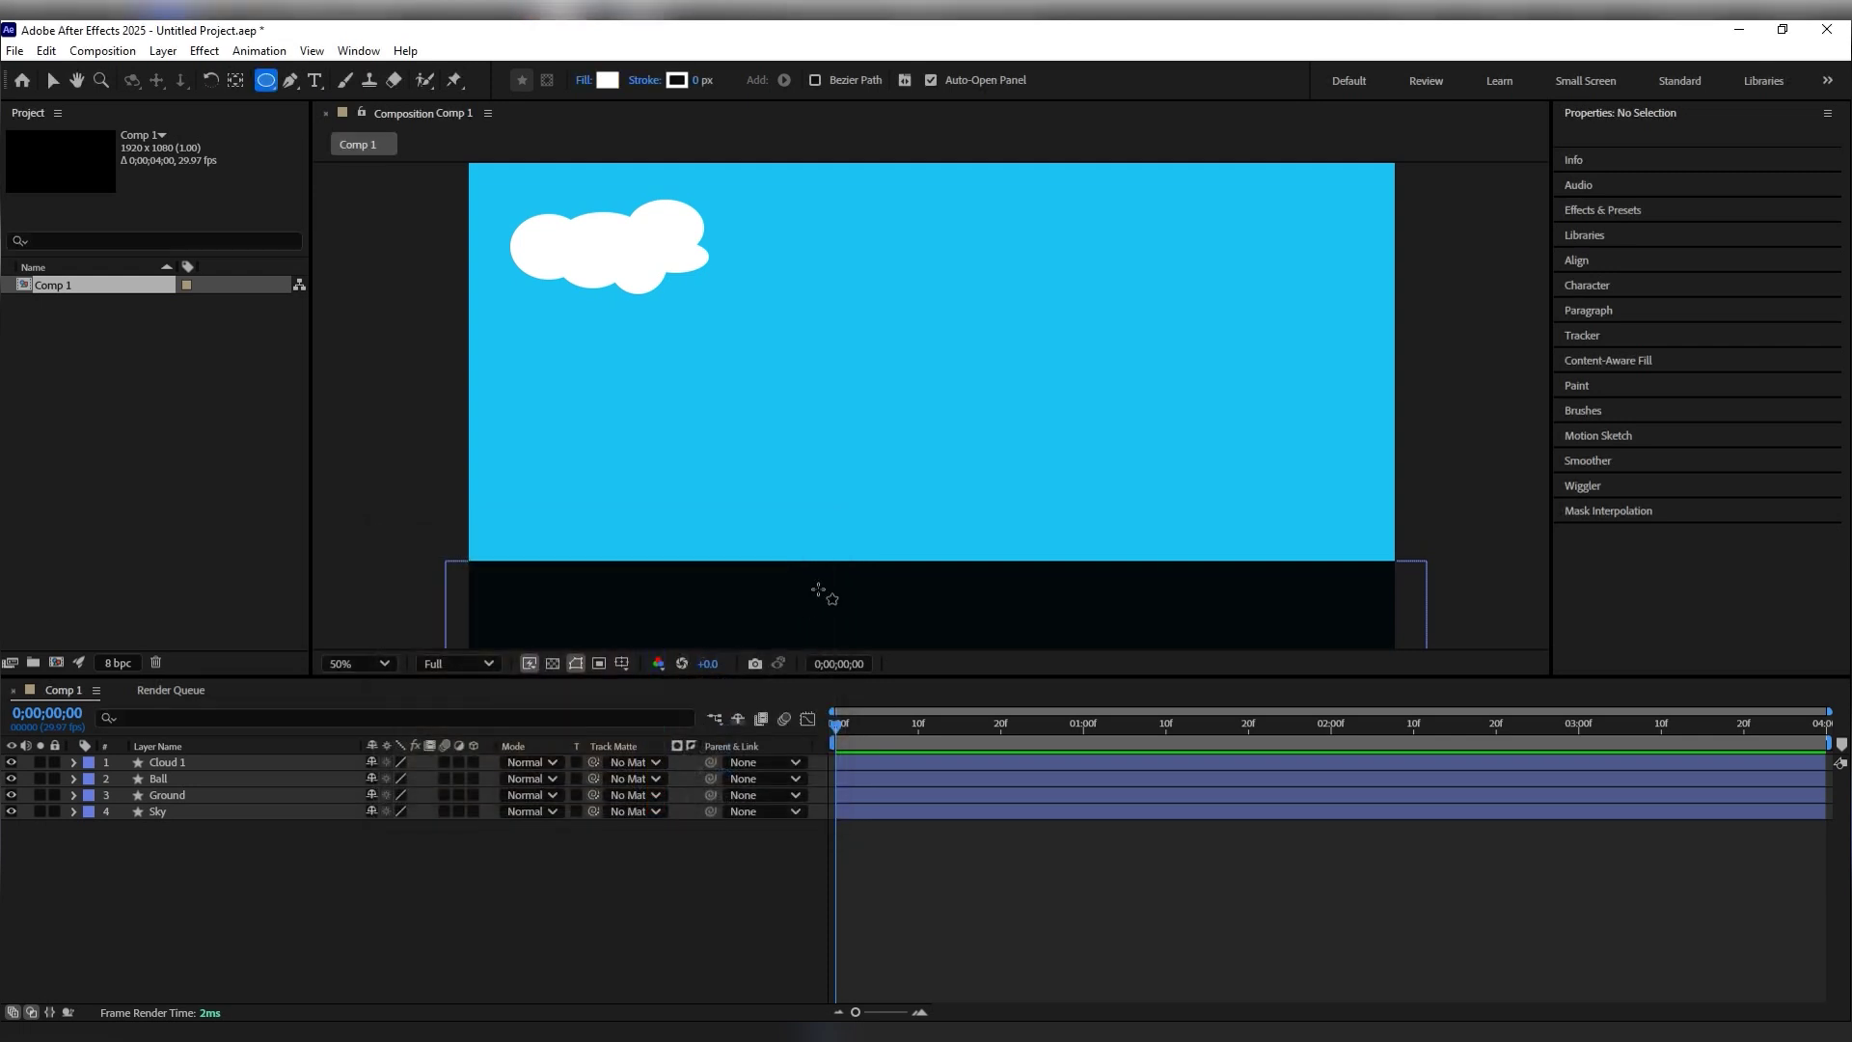
Step: Draw a second cloud of eight overlapping white ellipses on a new shape layer near the top centre of the sky
{"action": "left_click_drag", "start_coordinate": [823, 221], "coordinate": [904, 269]}
{"action": "left_click_drag", "start_coordinate": [874, 208], "coordinate": [951, 292]}
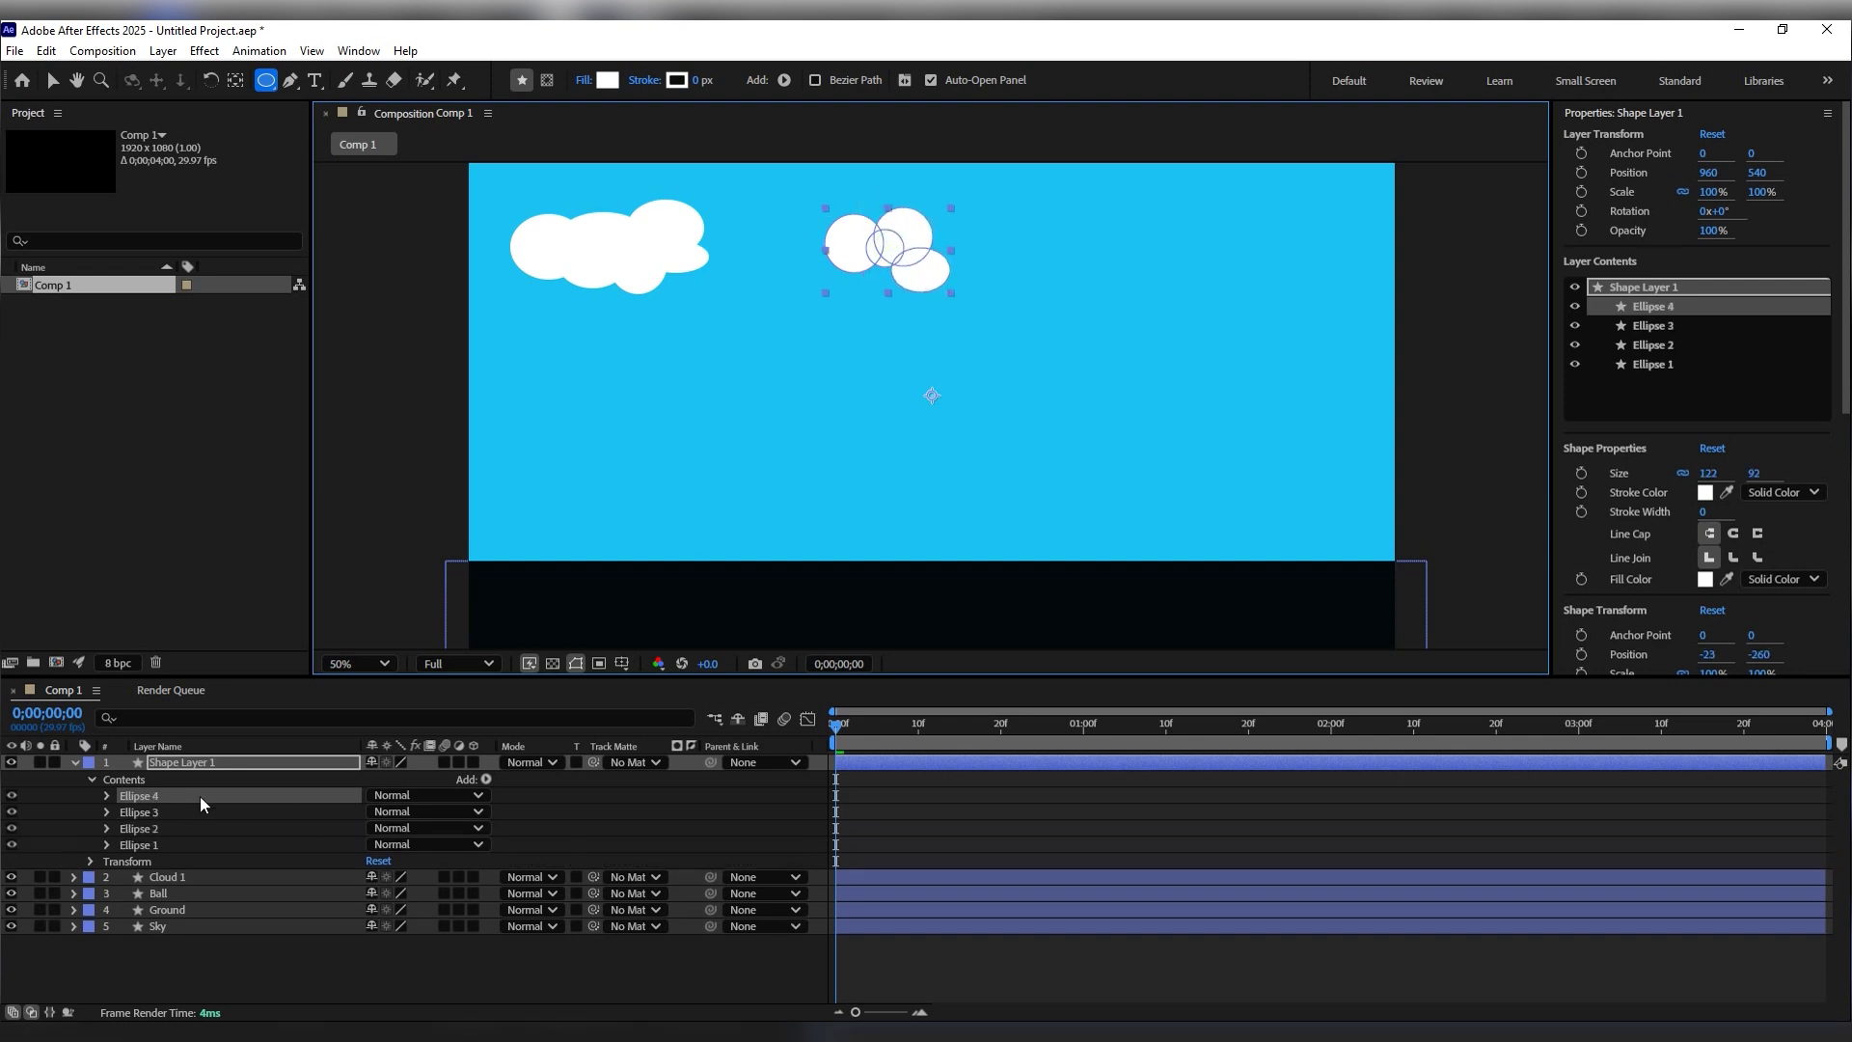
{"action": "mouse_move", "coordinate": [916, 224]}
{"action": "left_mouse_down"}
{"action": "mouse_move", "coordinate": [975, 259]}
{"action": "mouse_move", "coordinate": [964, 224]}
{"action": "mouse_move", "coordinate": [999, 275]}
{"action": "mouse_move", "coordinate": [1043, 259]}
{"action": "left_mouse_up"}
Step: Move the second cloud right across the sky to Position 1326, 540
{"action": "left_click", "coordinate": [50, 78]}
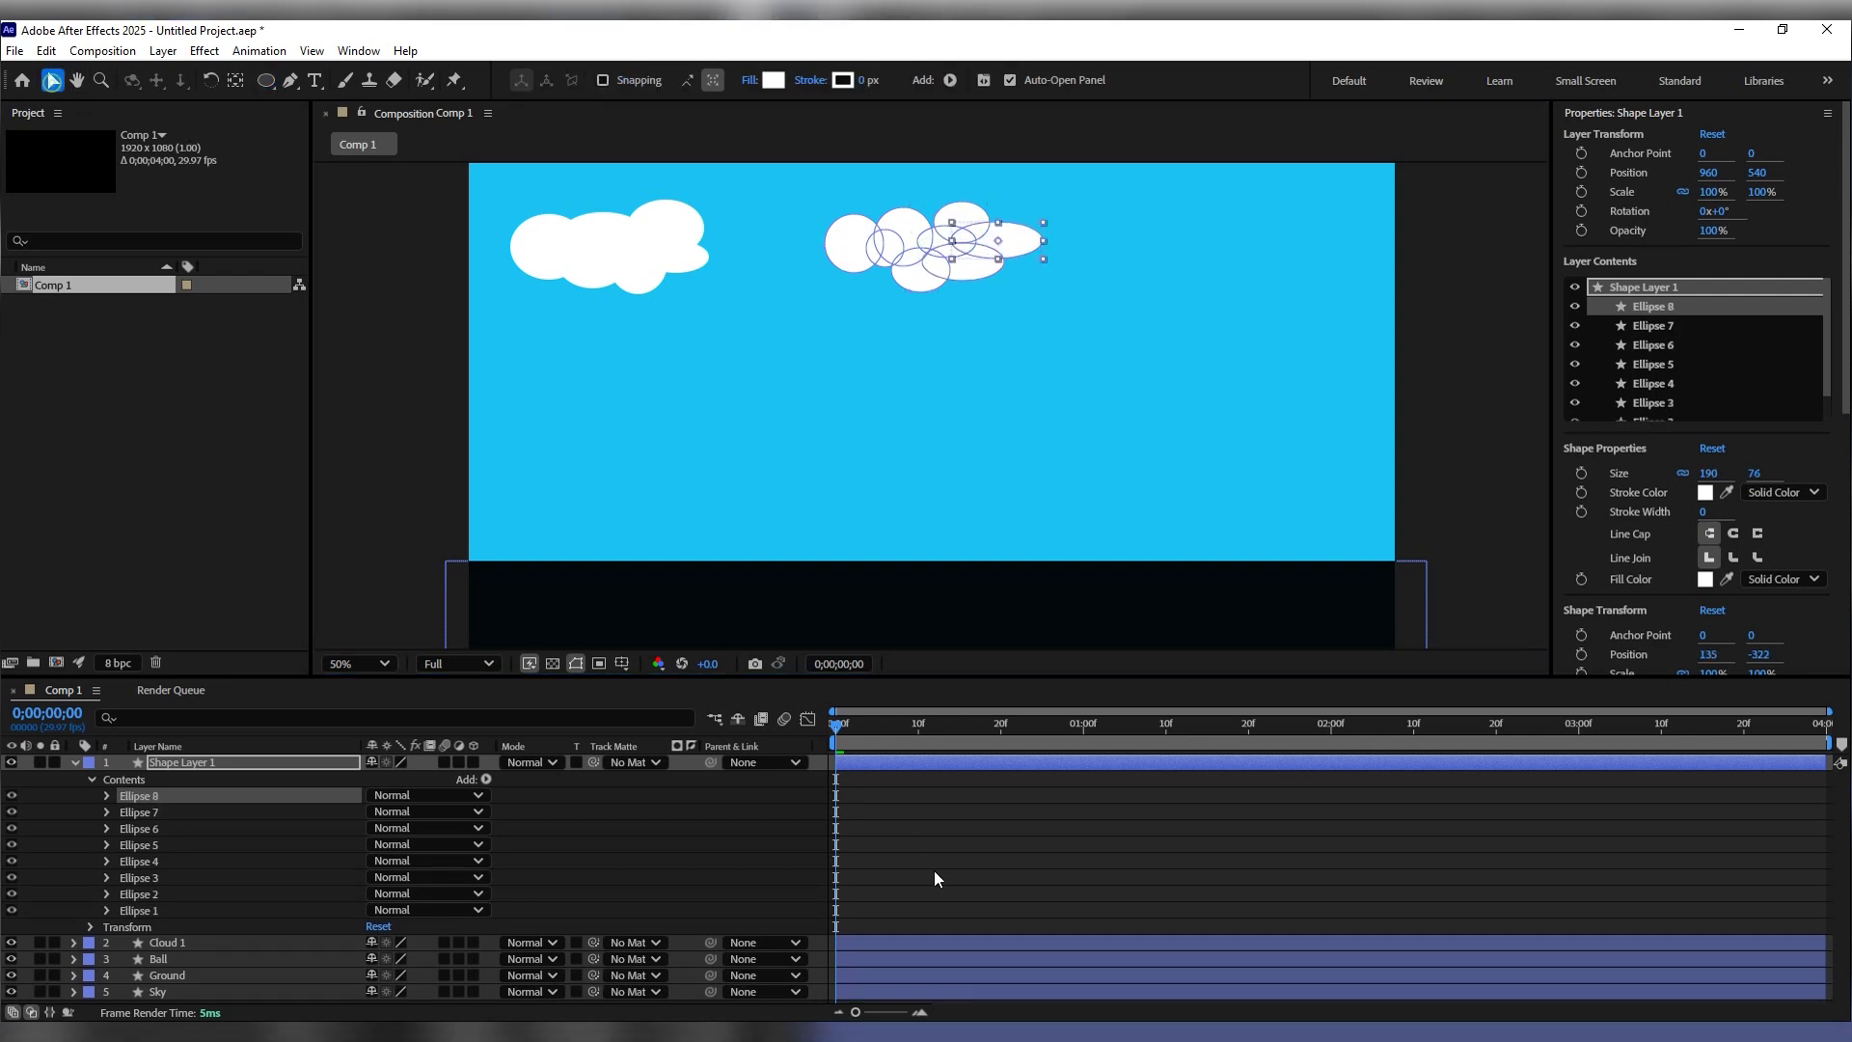
{"action": "left_click", "coordinate": [934, 870]}
{"action": "left_click", "coordinate": [899, 285]}
{"action": "left_click_drag", "start_coordinate": [944, 248], "coordinate": [1121, 248]}
Step: Keyframe the second cloud's Position at 1326, 540 at 0;00;00;00 and 1774, 540 at 0;00;03;29 so it drifts right
{"action": "key", "text": "Return"}
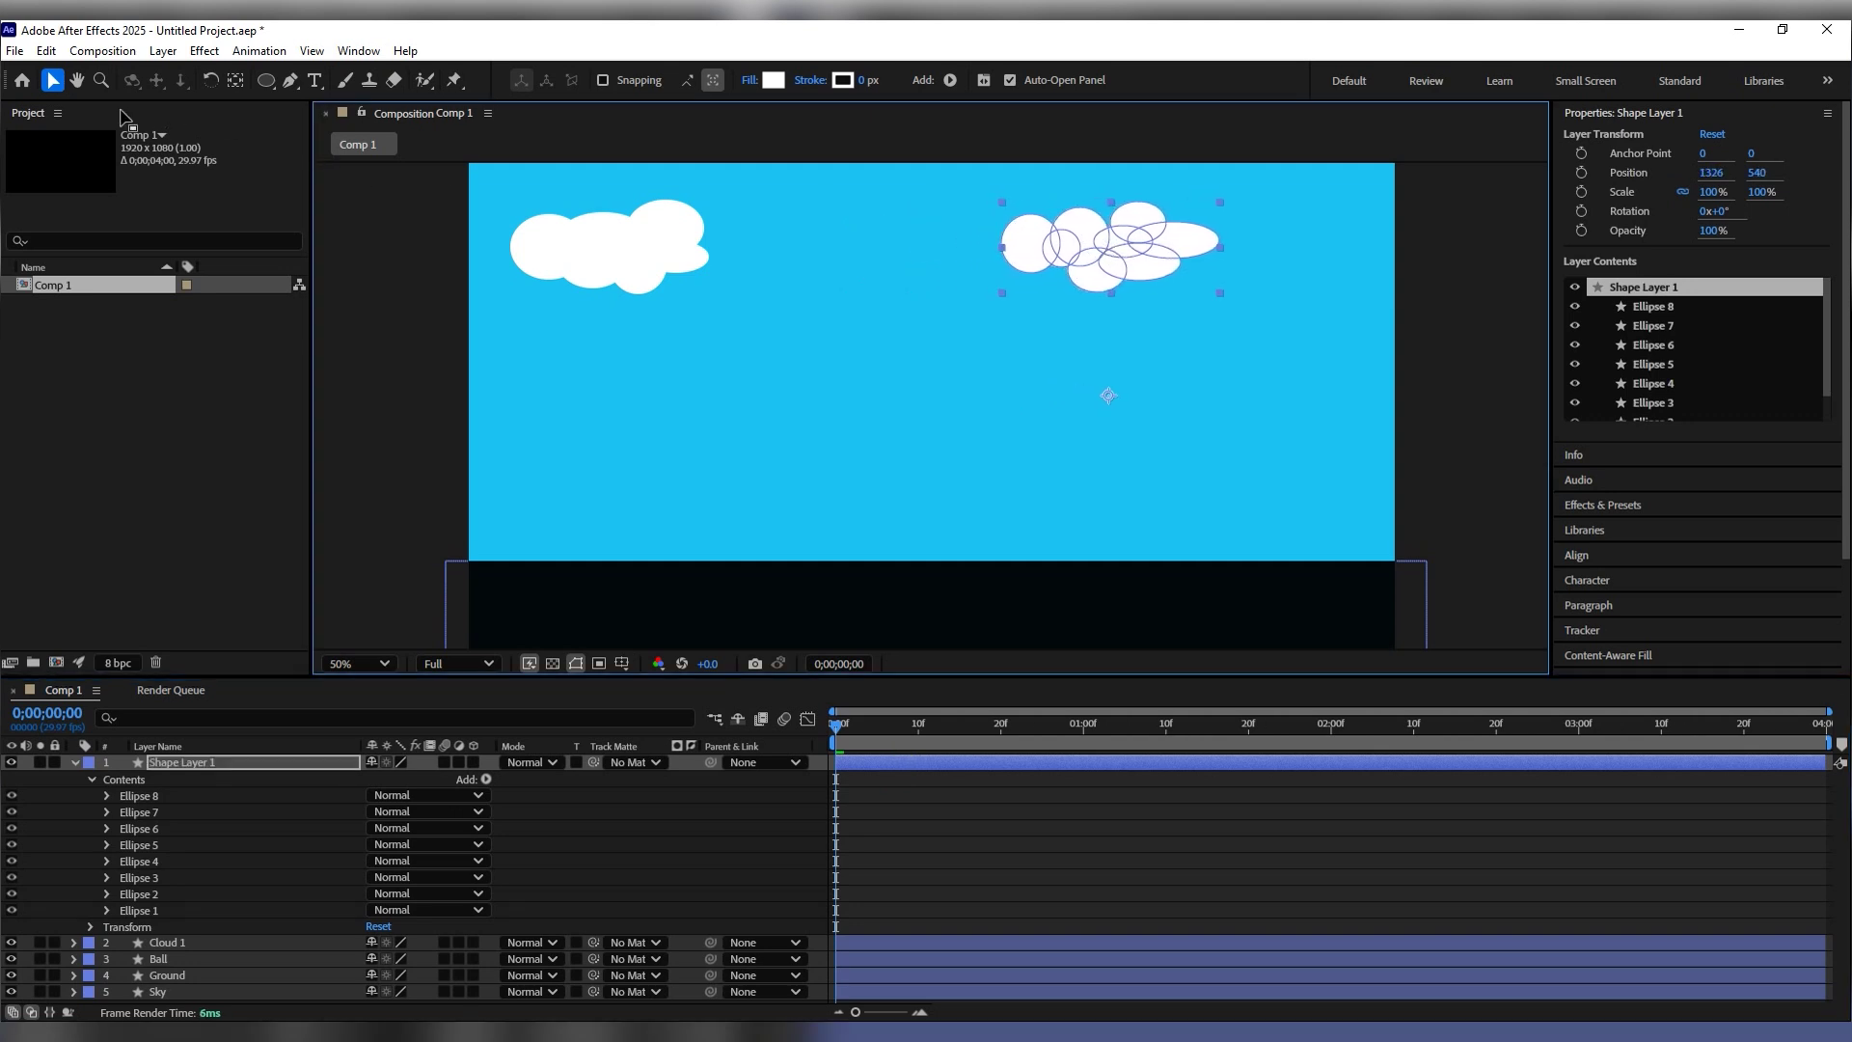
{"action": "key", "text": "Return"}
{"action": "key", "text": "p"}
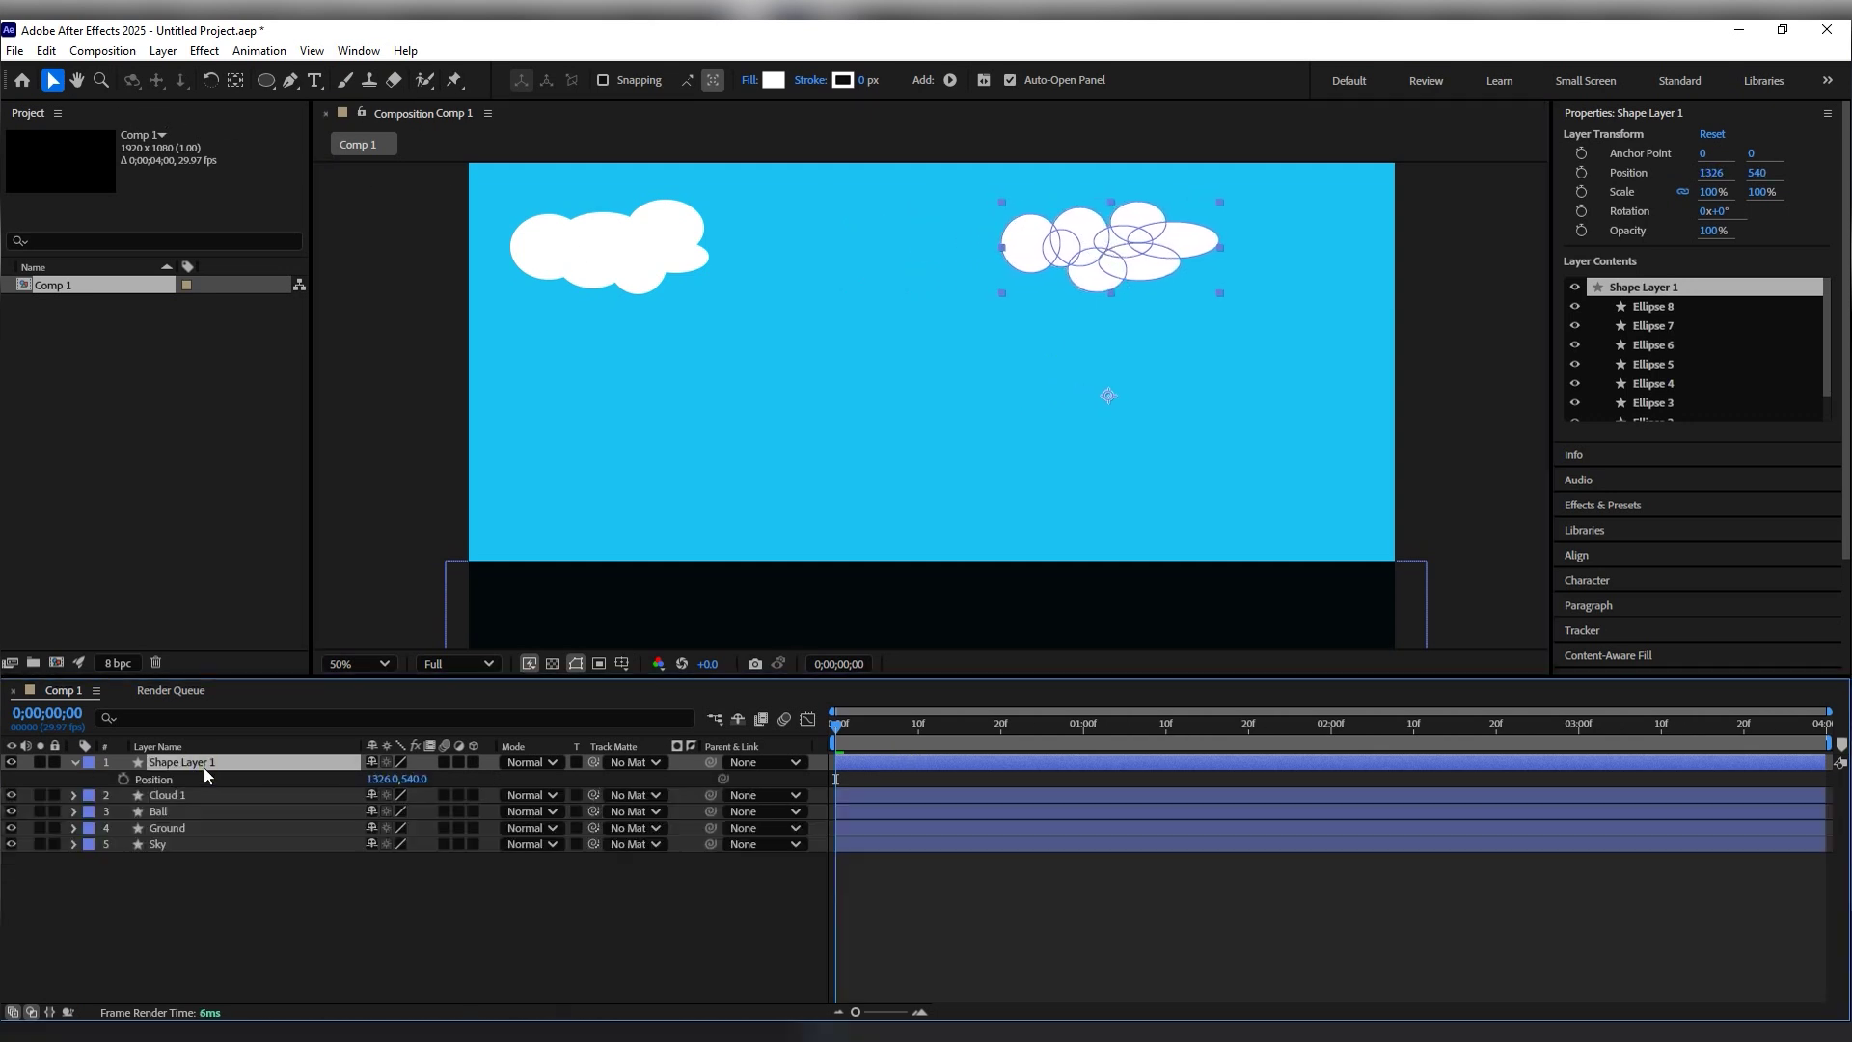
{"action": "left_click", "coordinate": [120, 778]}
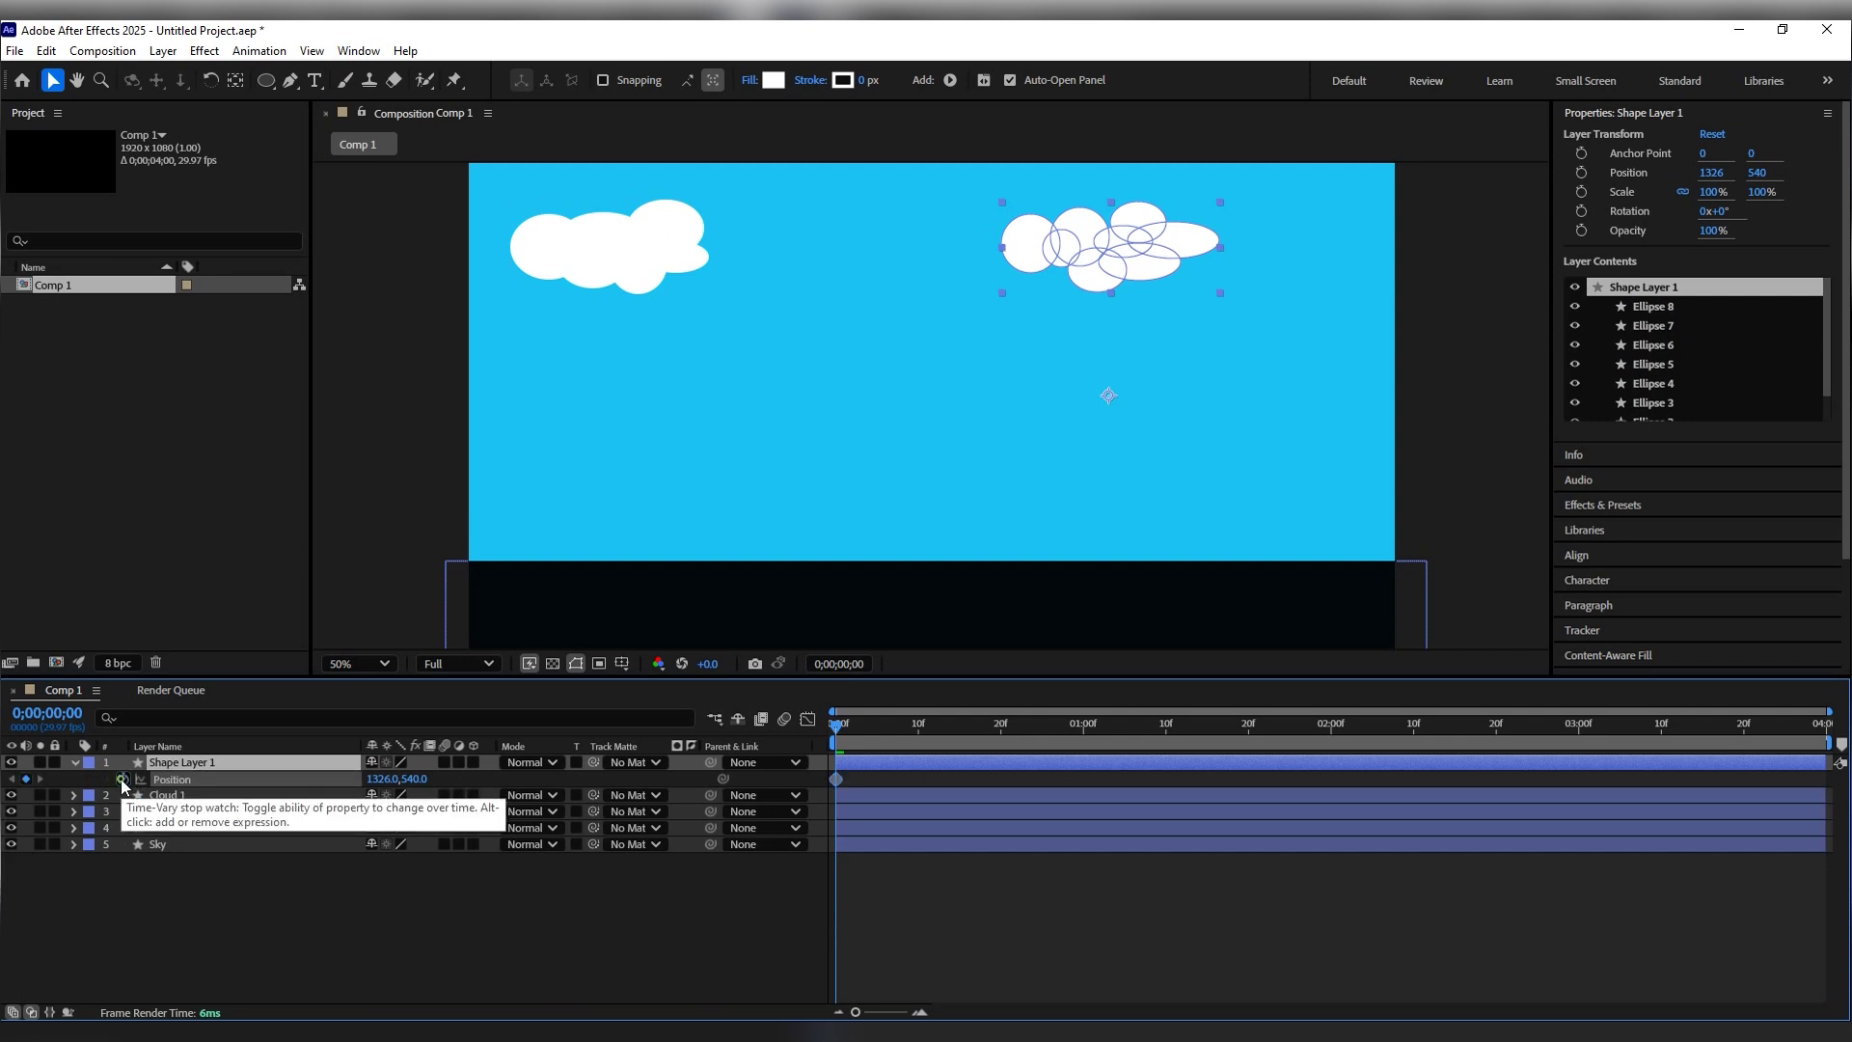
{"action": "left_click", "coordinate": [1025, 731]}
{"action": "left_click_drag", "start_coordinate": [1060, 735], "coordinate": [1819, 740]}
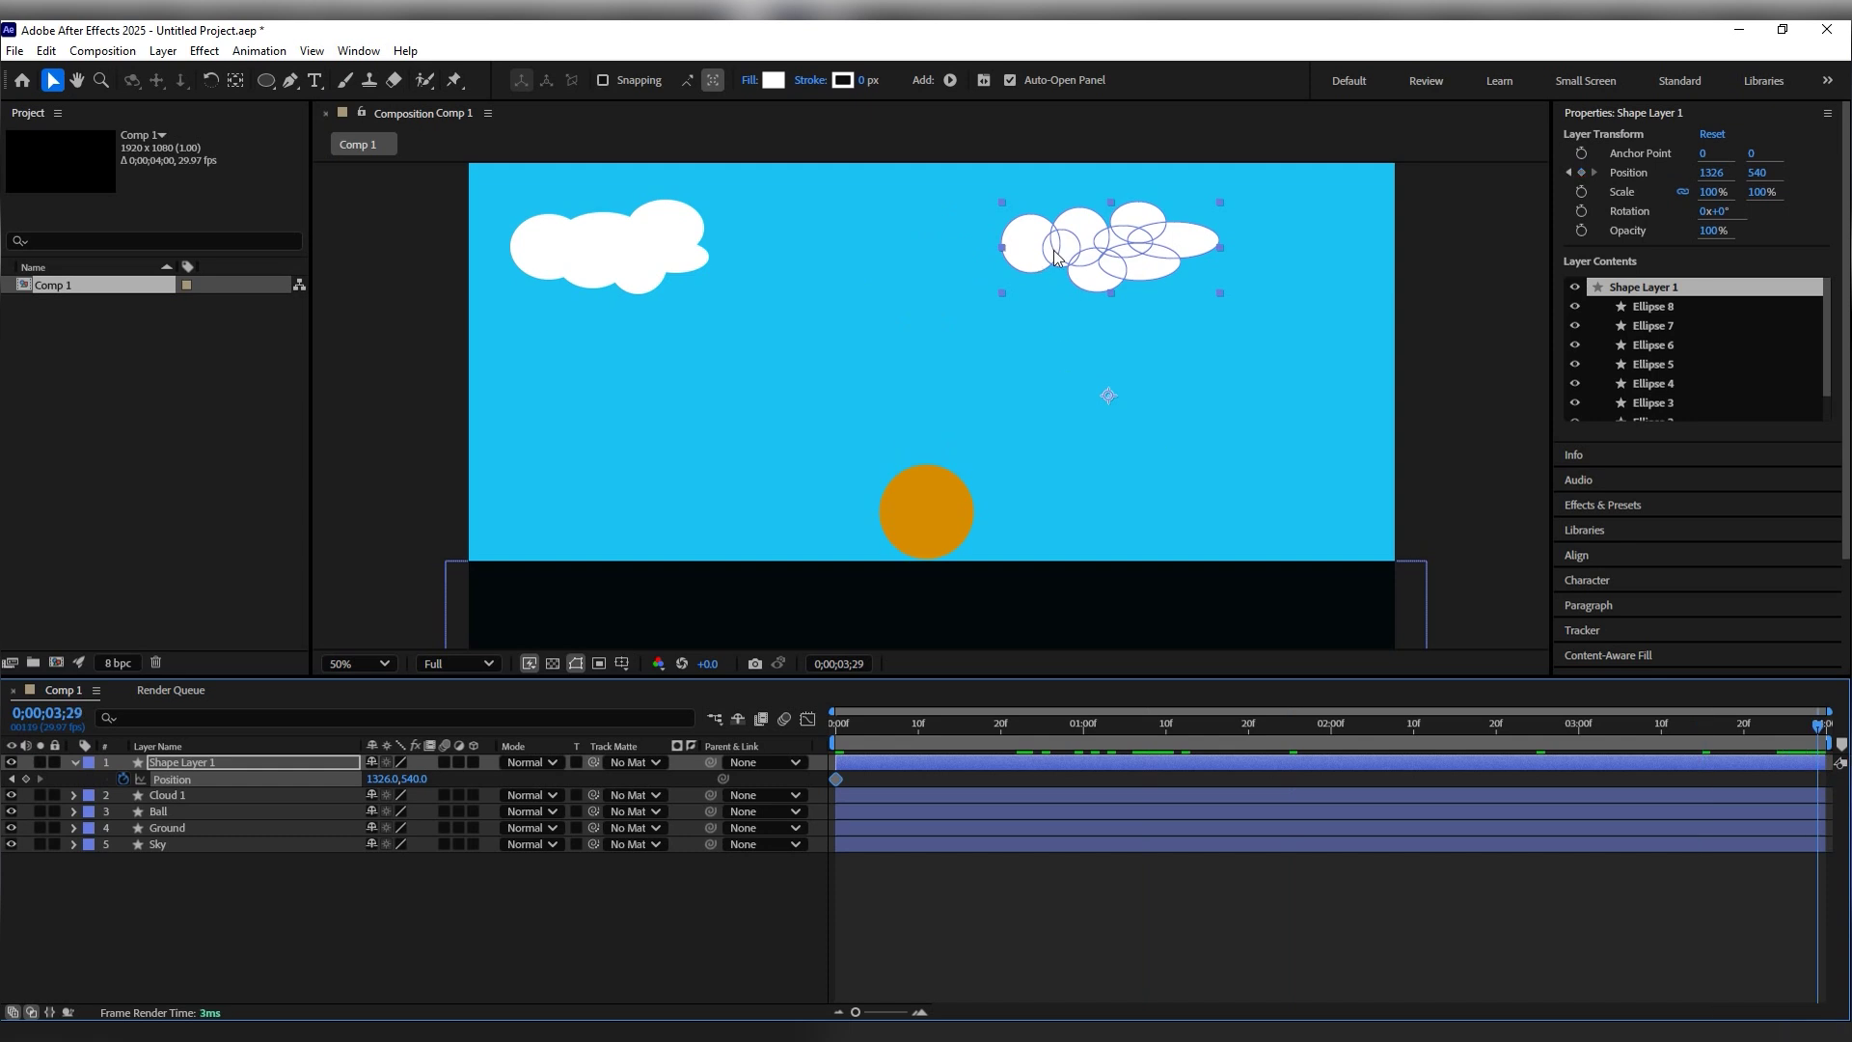
{"action": "left_click_drag", "start_coordinate": [1054, 256], "coordinate": [1302, 247]}
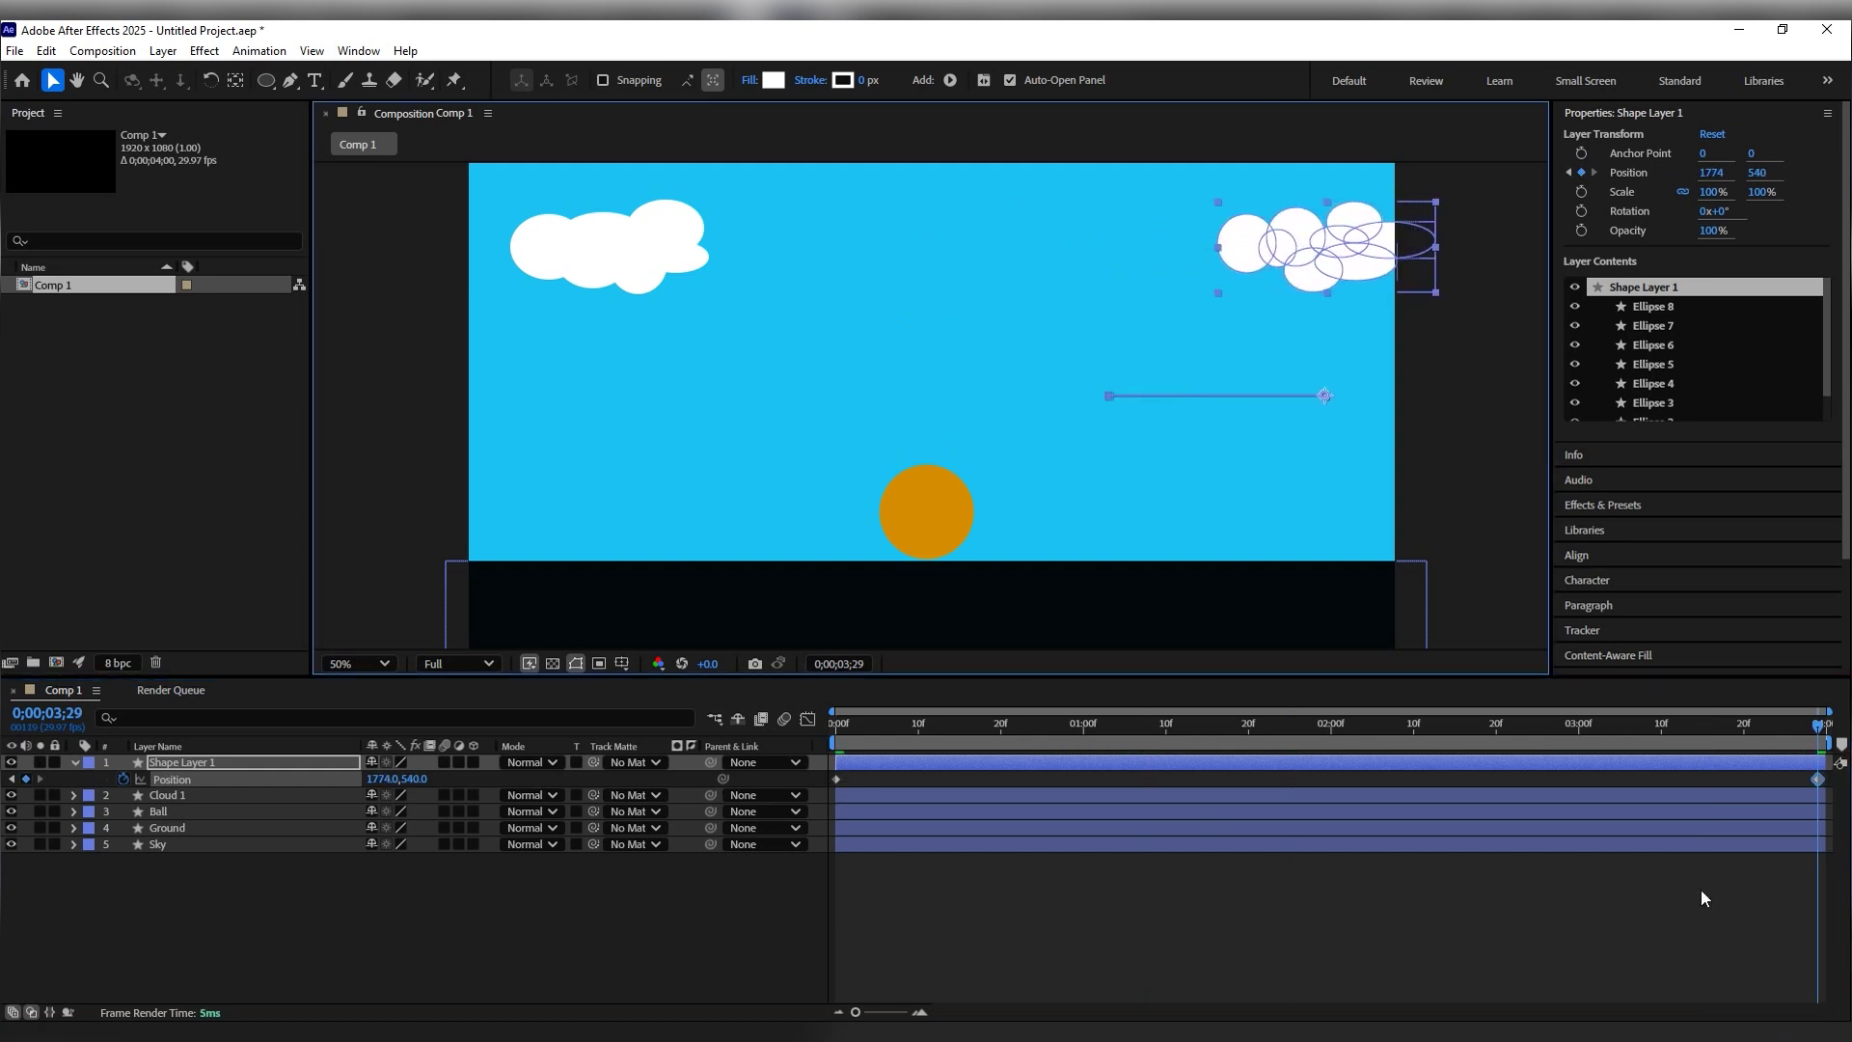
Step: Add a Position keyframe of 960, 540 to the Cloud 1 layer at 0;00;00;00
{"action": "left_click", "coordinate": [857, 791]}
{"action": "key", "text": "Home"}
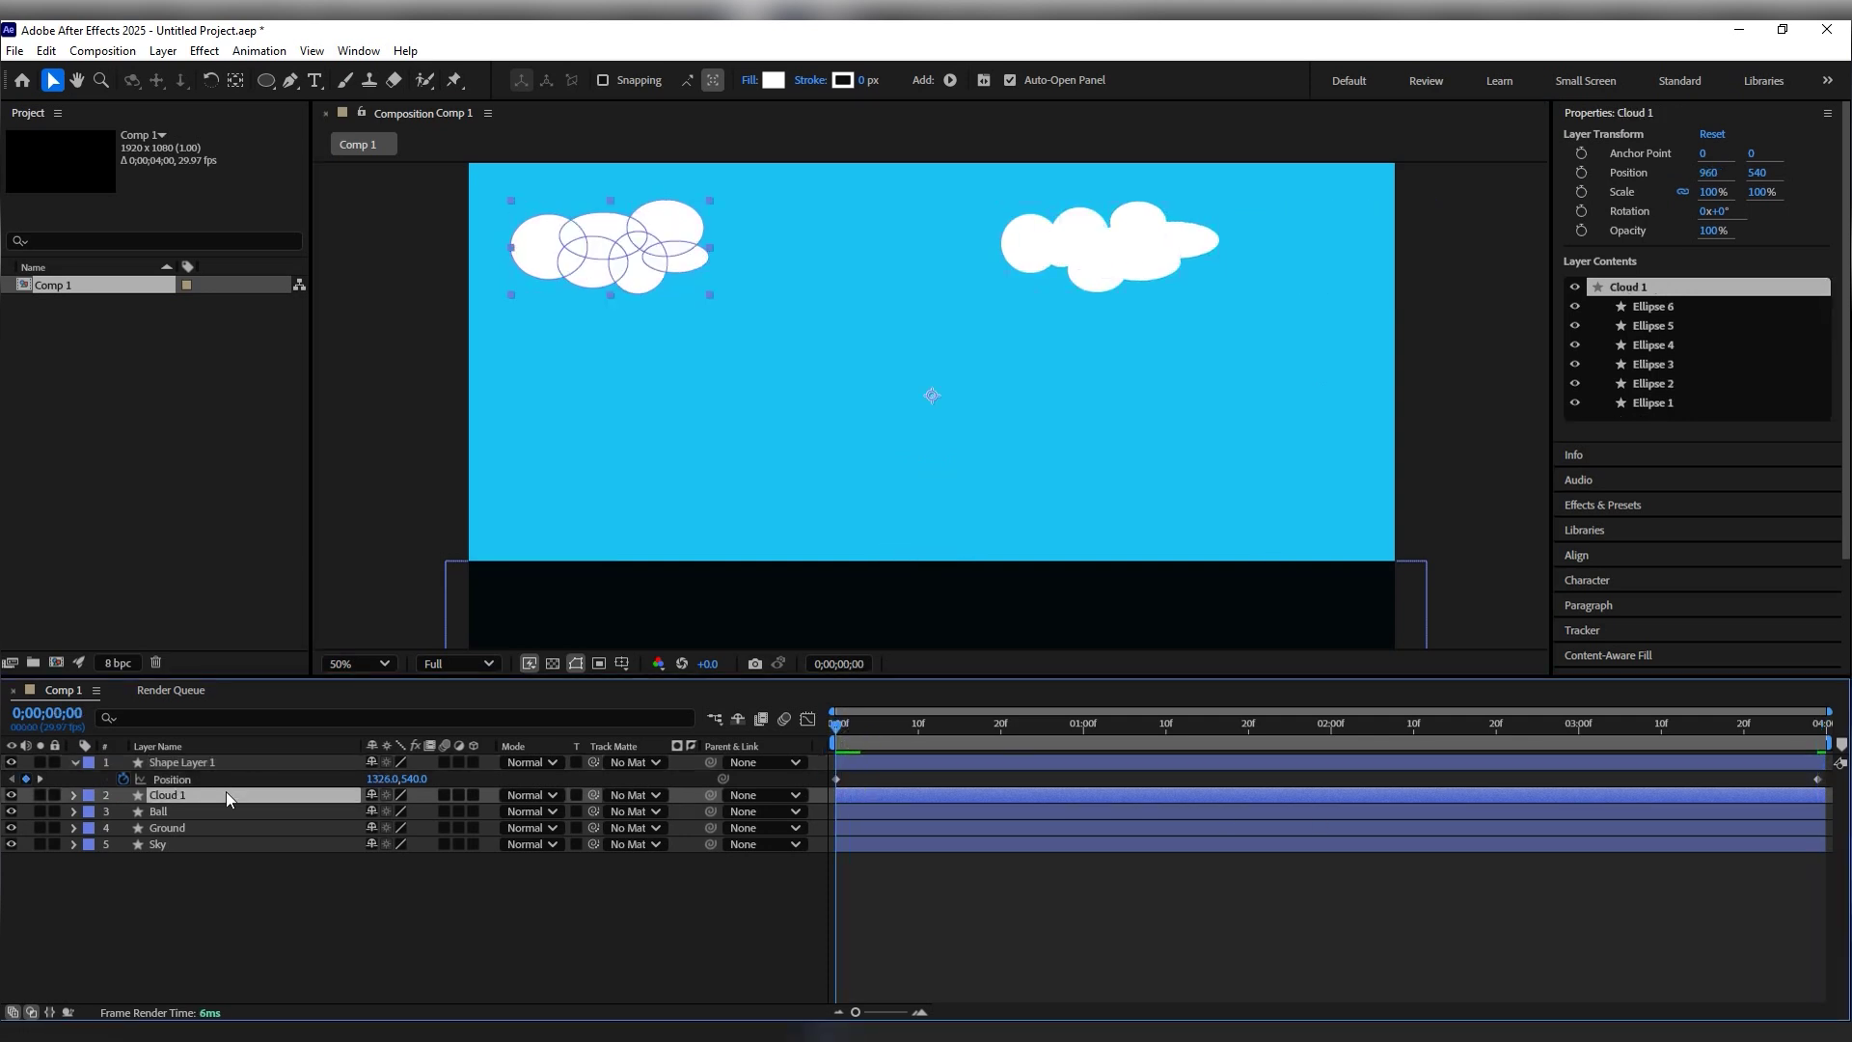
{"action": "key", "text": "p"}
{"action": "left_click", "coordinate": [123, 811]}
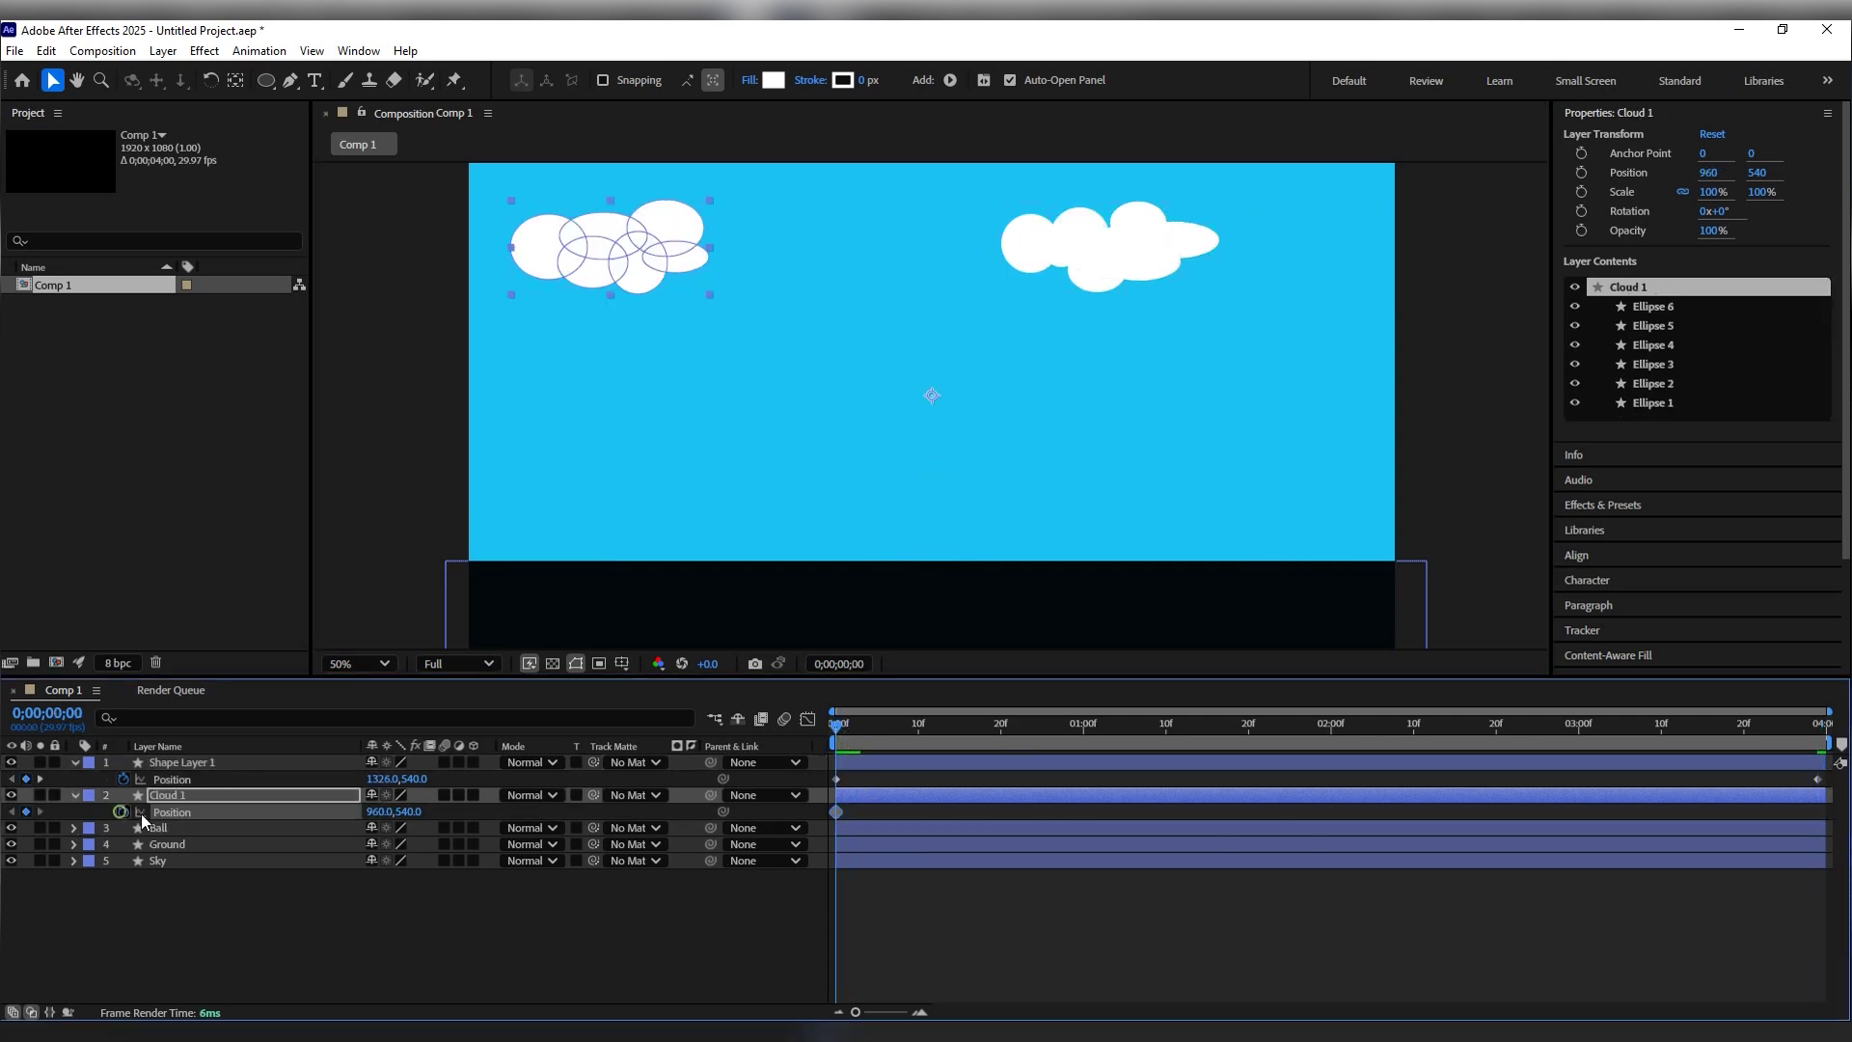
Step: Keyframe the Cloud 1 layer's Position at 812, 540 at 0;00;03;29 so it drifts left, and preview the animation from the start
{"action": "left_click_drag", "start_coordinate": [1546, 726], "coordinate": [1823, 725]}
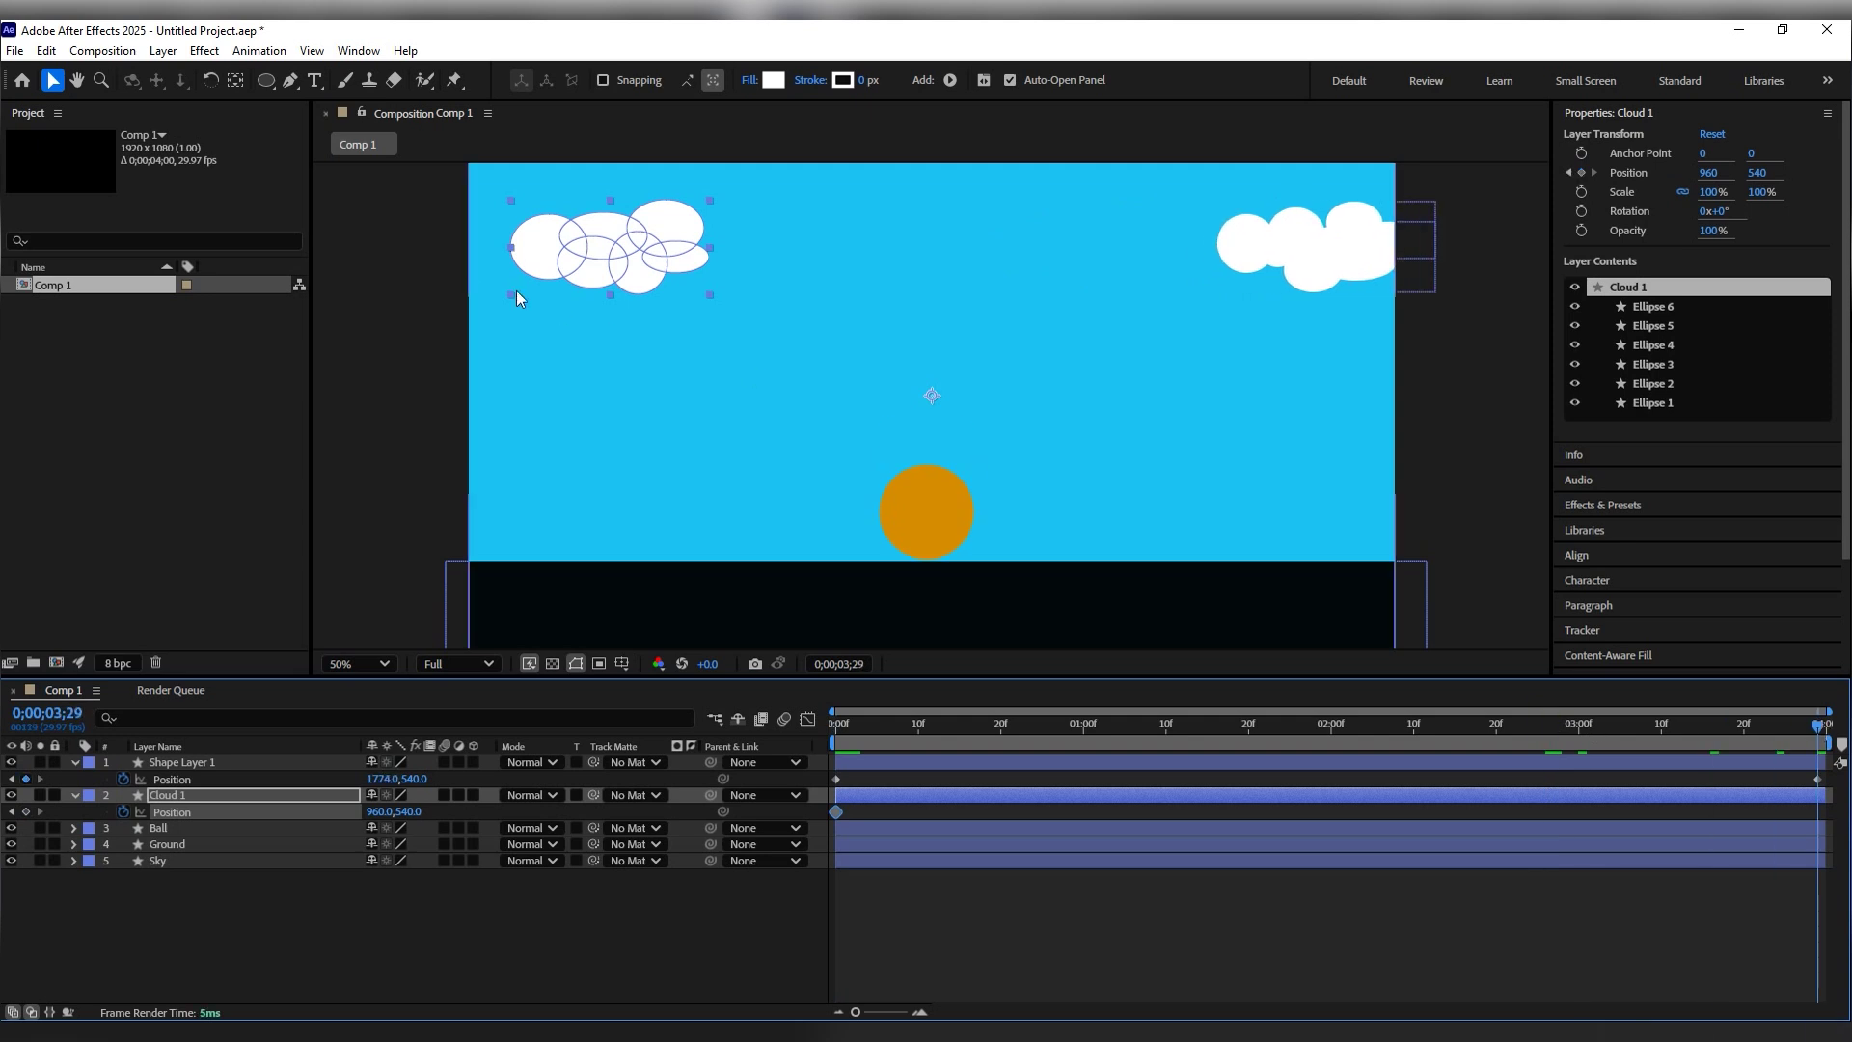
{"action": "left_click_drag", "start_coordinate": [620, 271], "coordinate": [551, 275]}
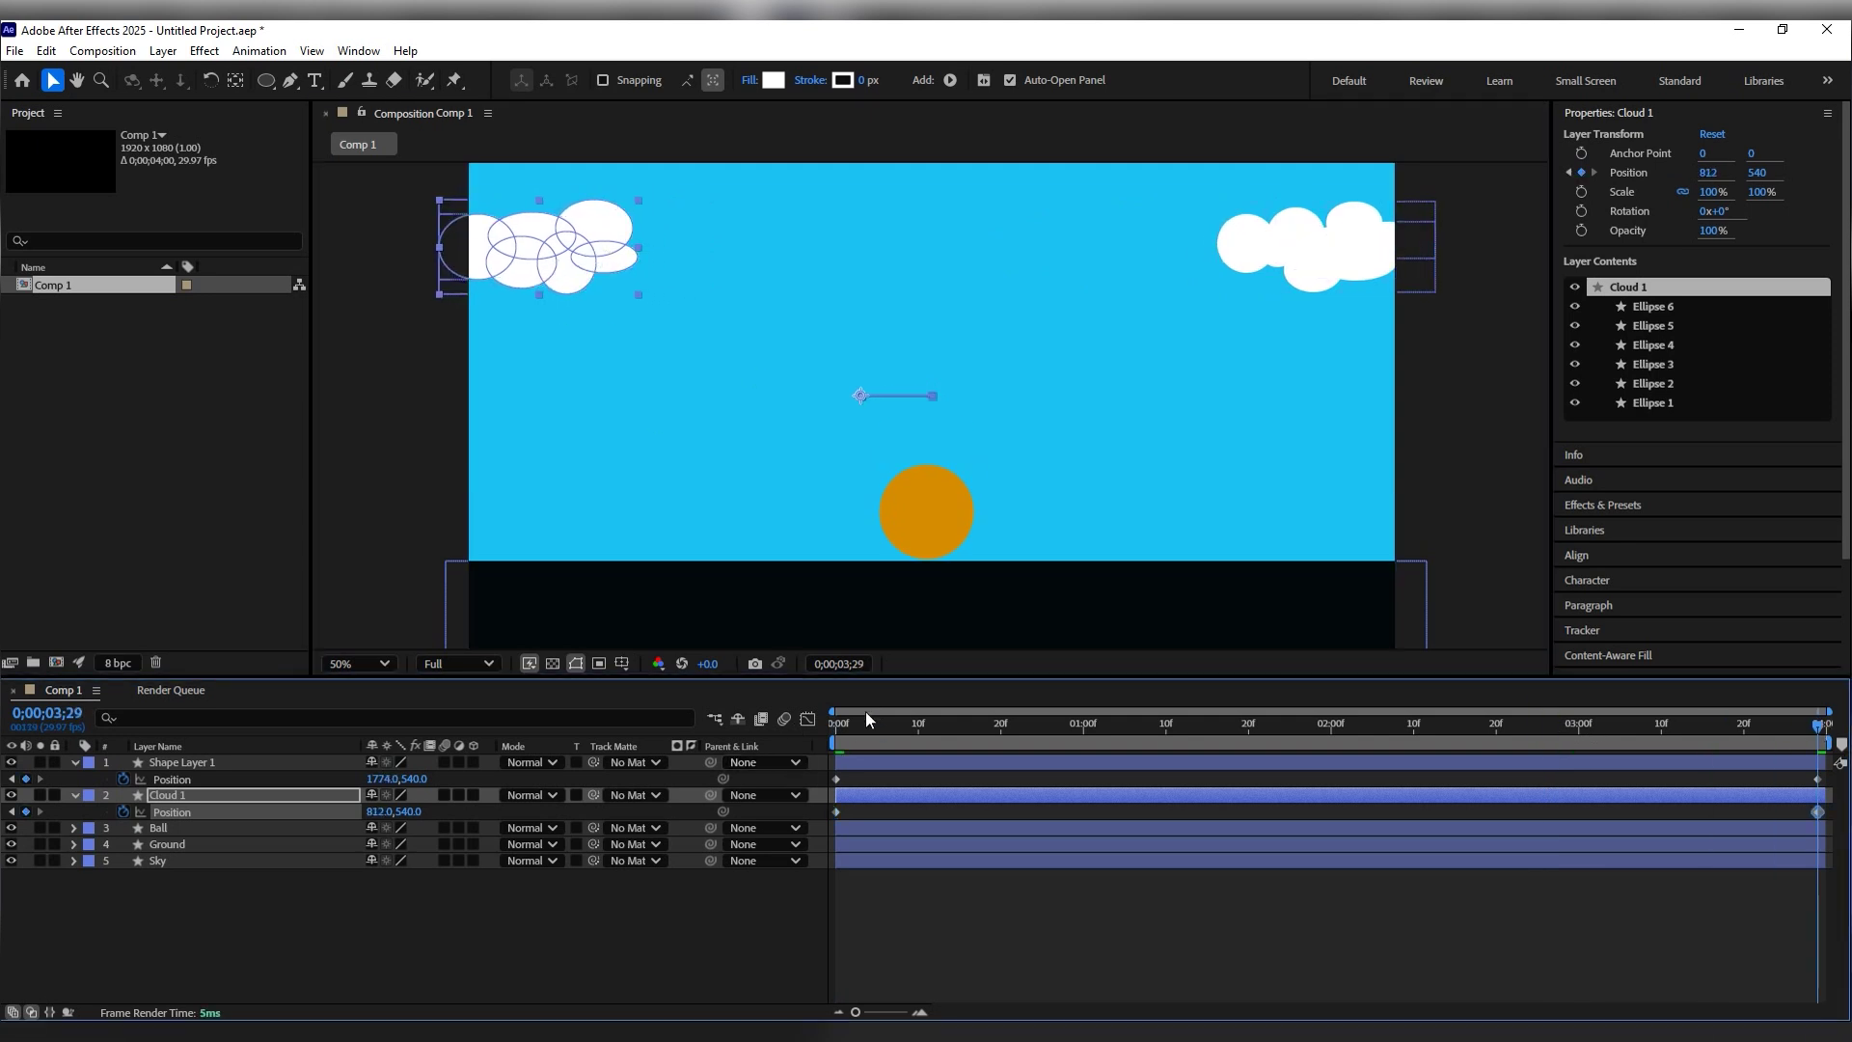
{"action": "left_click", "coordinate": [837, 725]}
{"action": "key", "text": "space"}
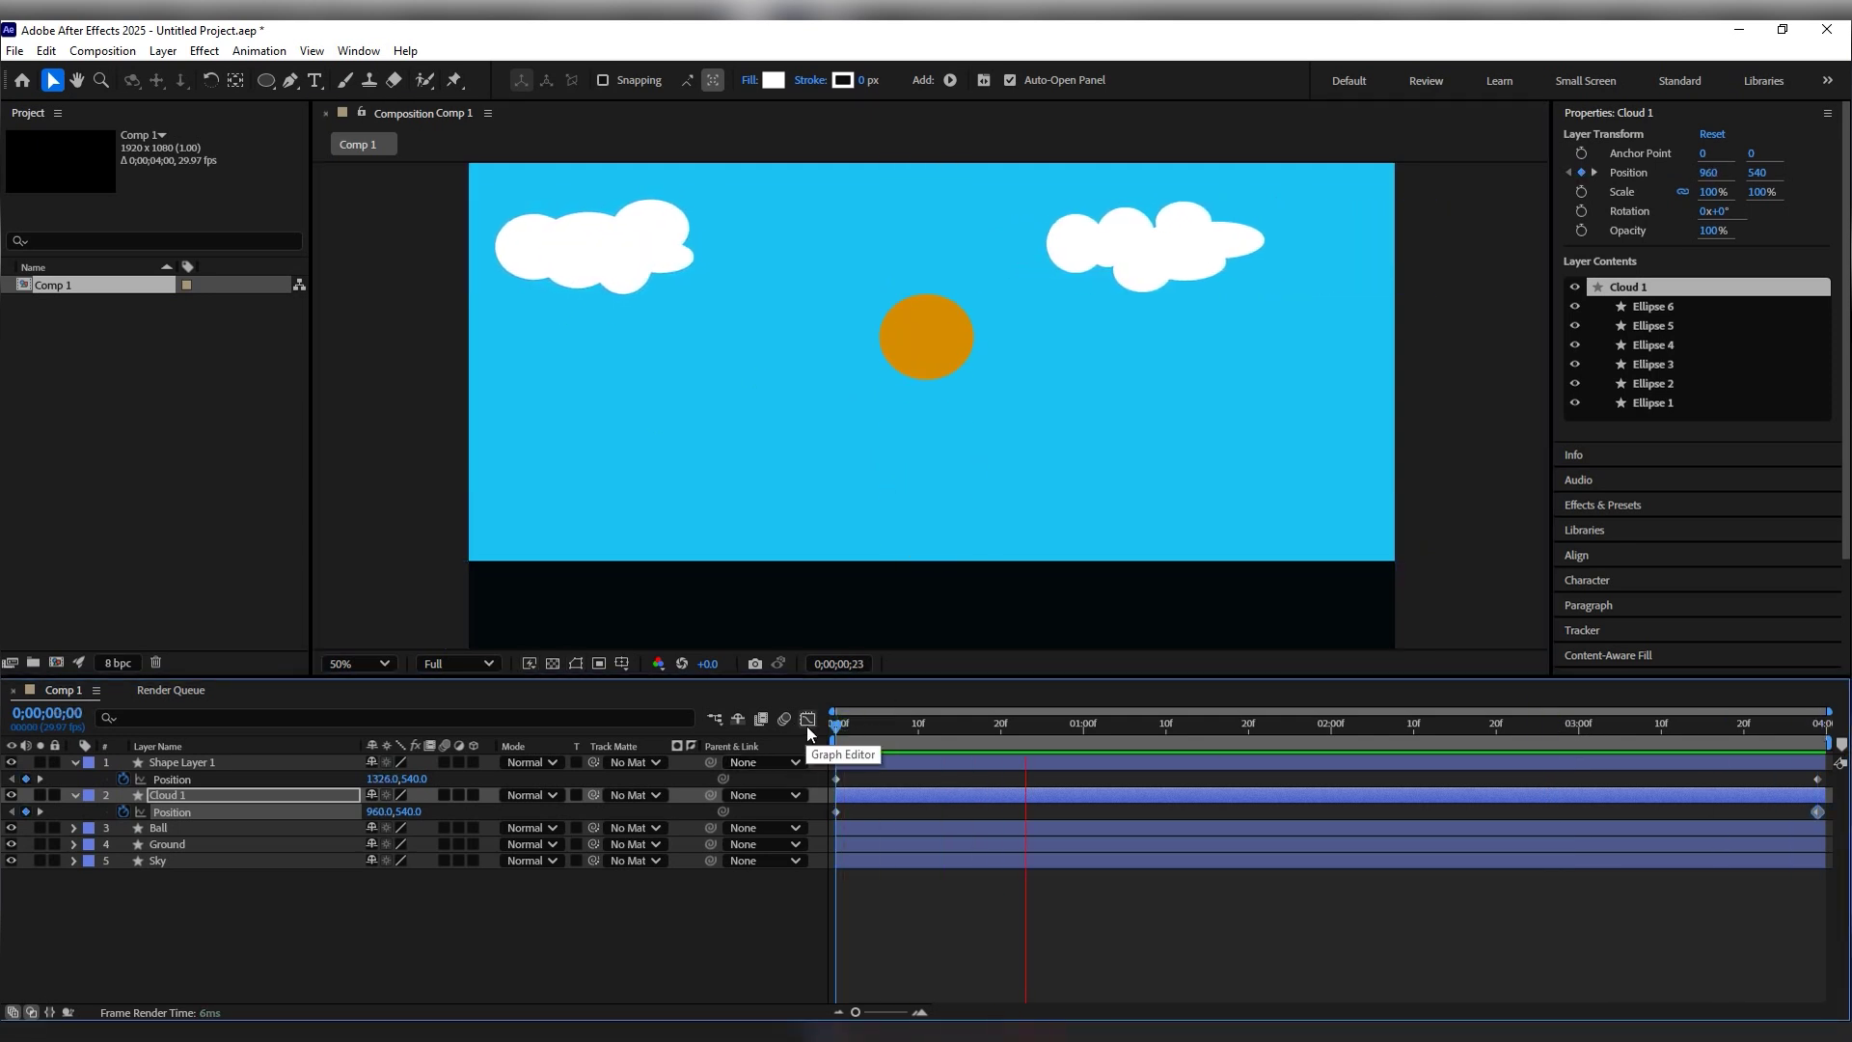
{"action": "key", "text": "space"}
Step: Change the Ball layer's fill to a brighter, fully saturated orange, about FEA700
{"action": "left_click", "coordinate": [192, 827]}
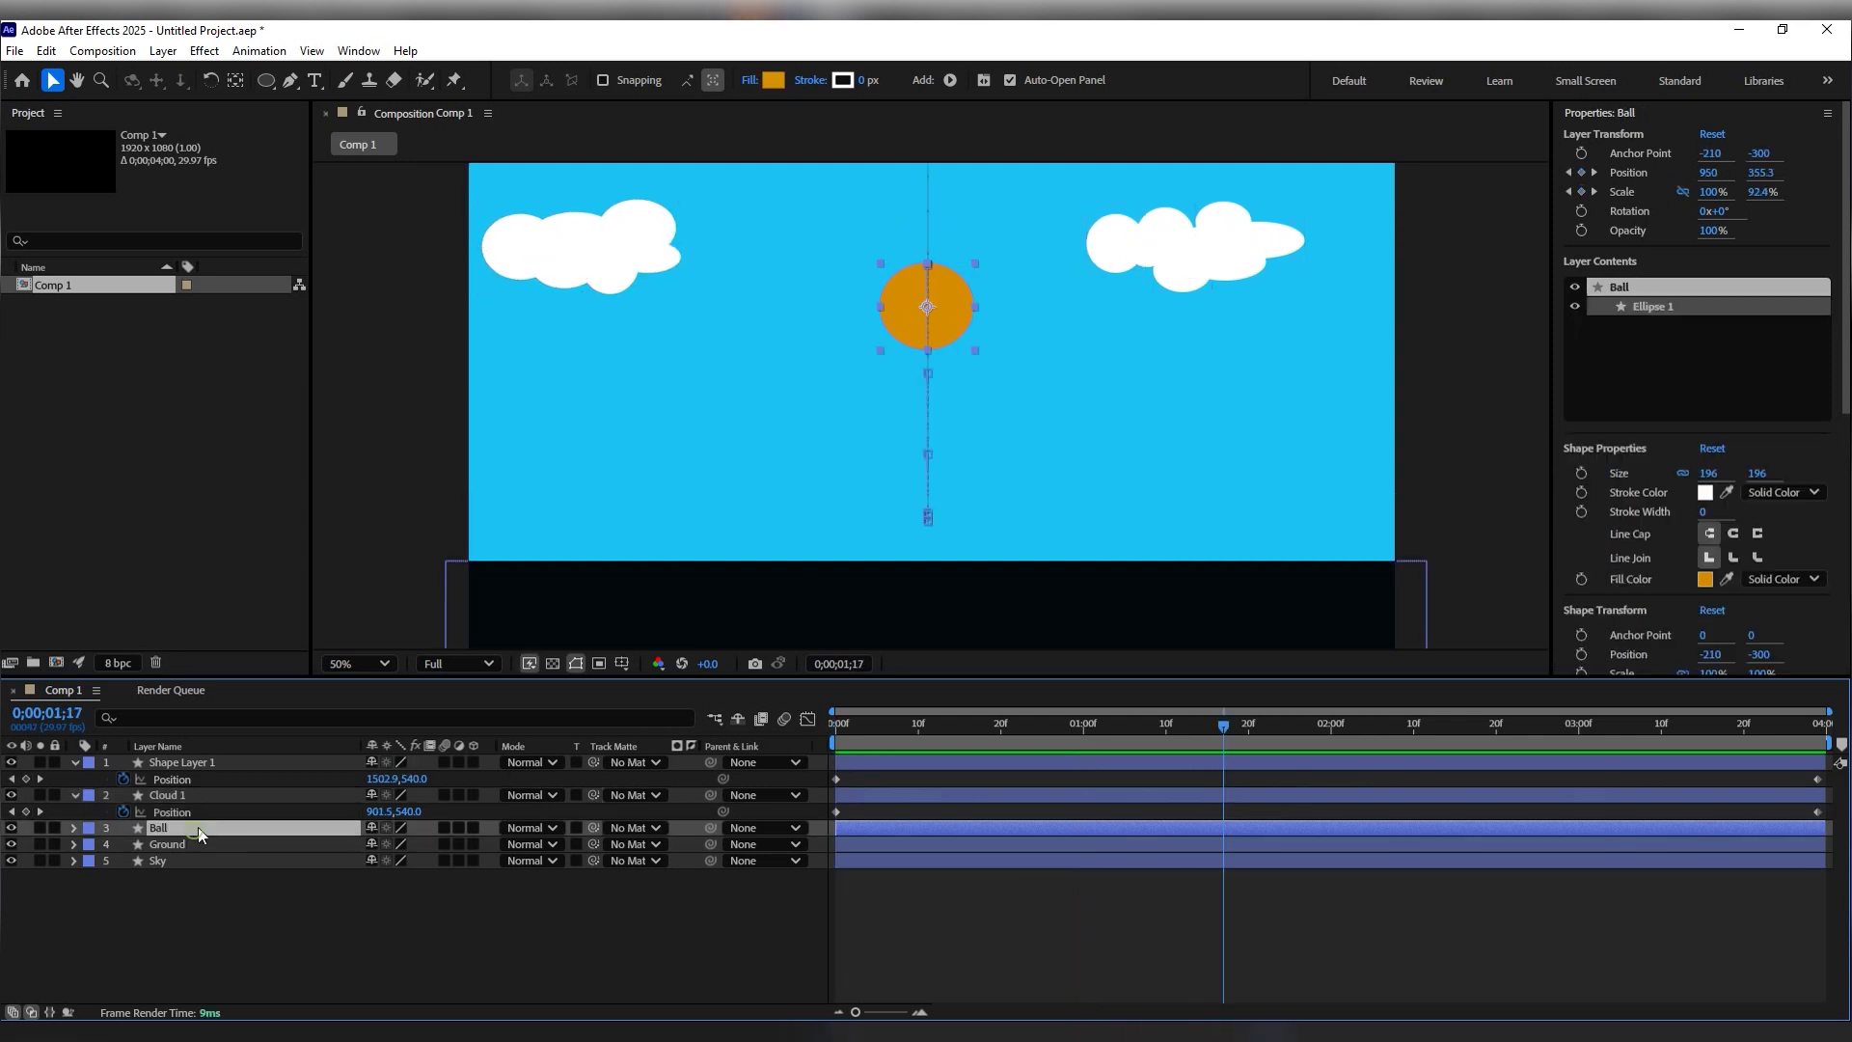
{"action": "left_click", "coordinate": [772, 80]}
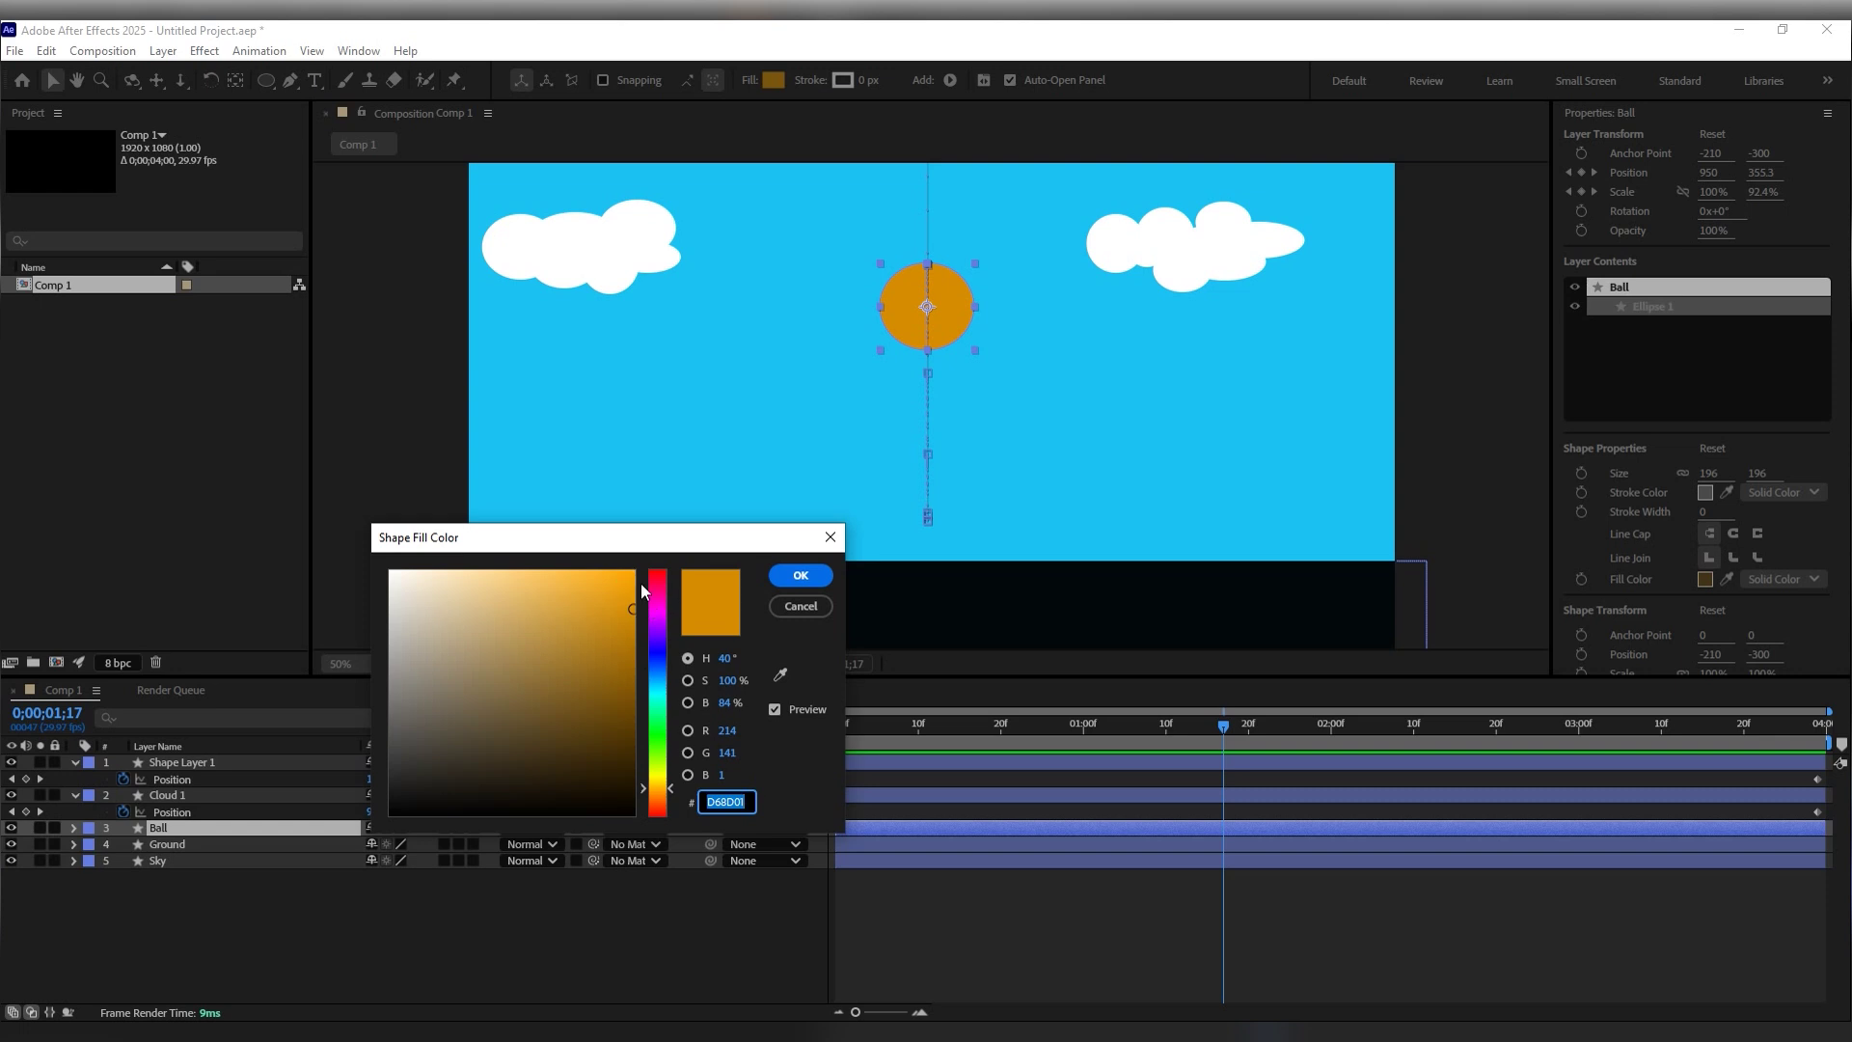
{"action": "left_click_drag", "start_coordinate": [639, 599], "coordinate": [643, 571]}
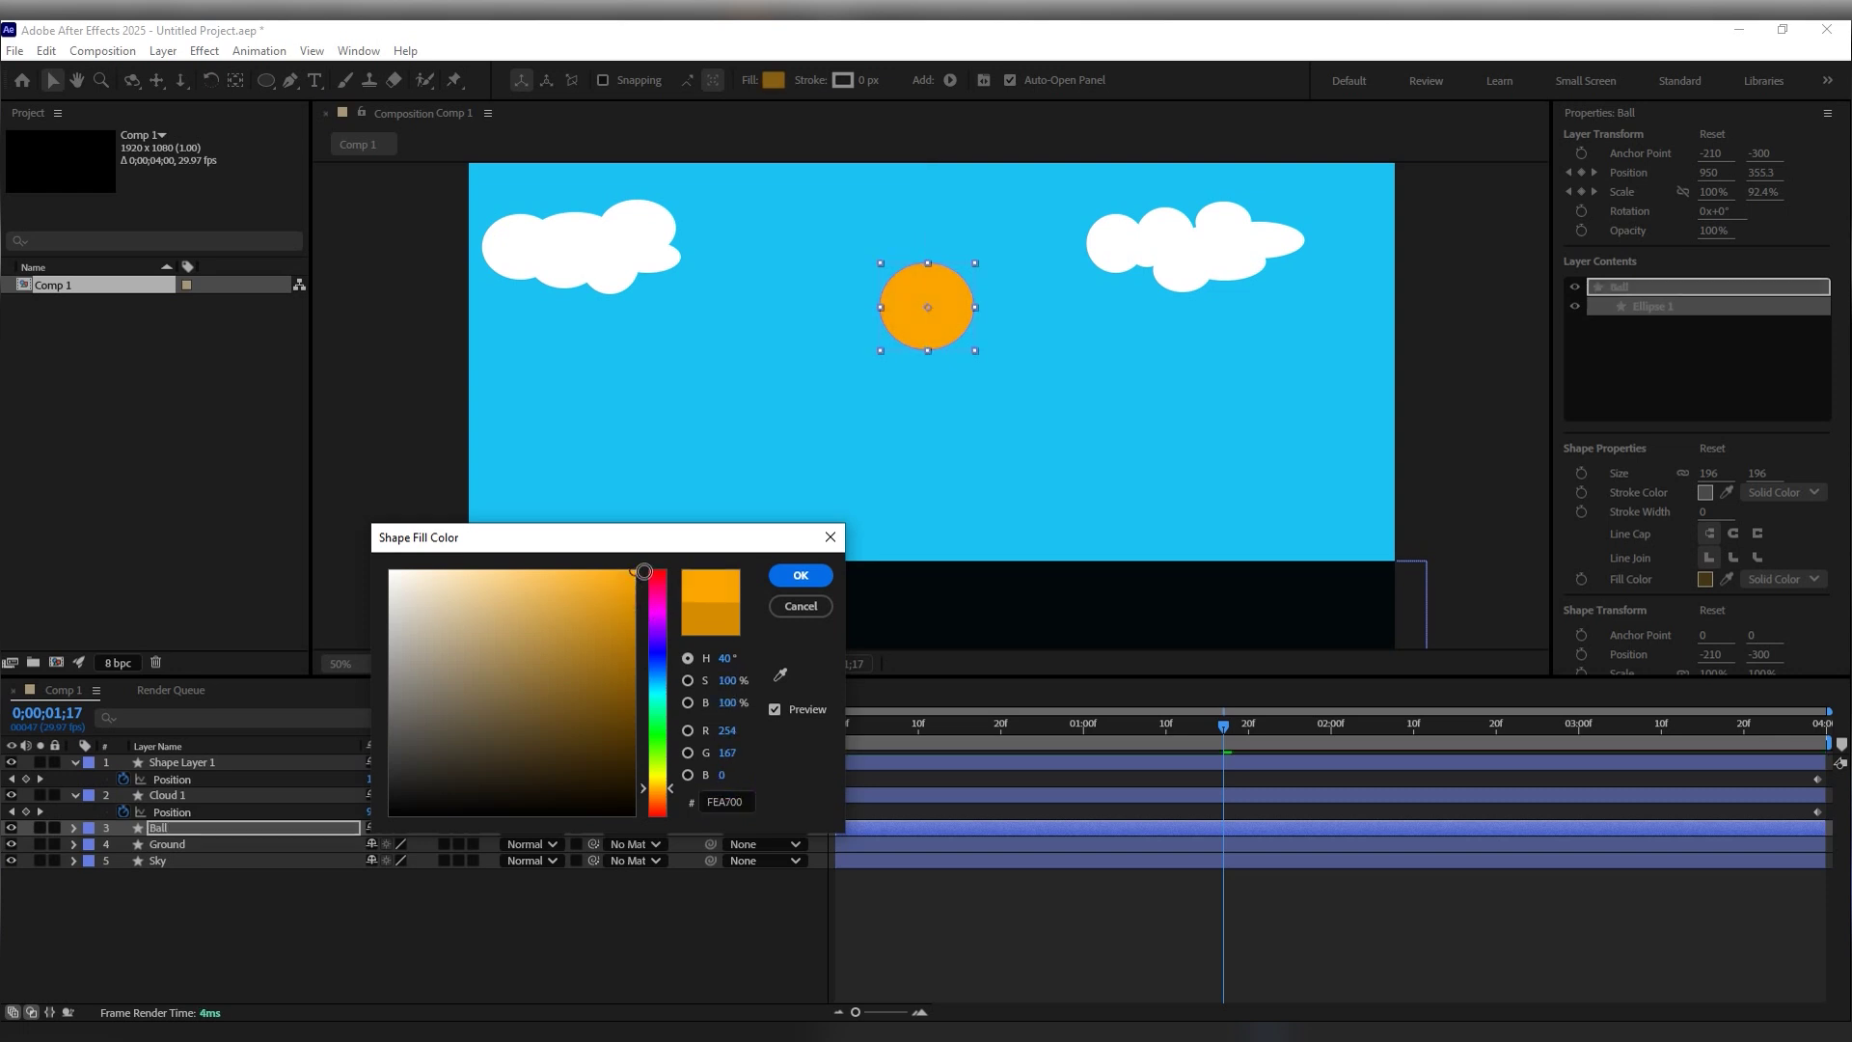
{"action": "left_click_drag", "start_coordinate": [672, 794], "coordinate": [671, 789]}
{"action": "left_click", "coordinate": [799, 576]}
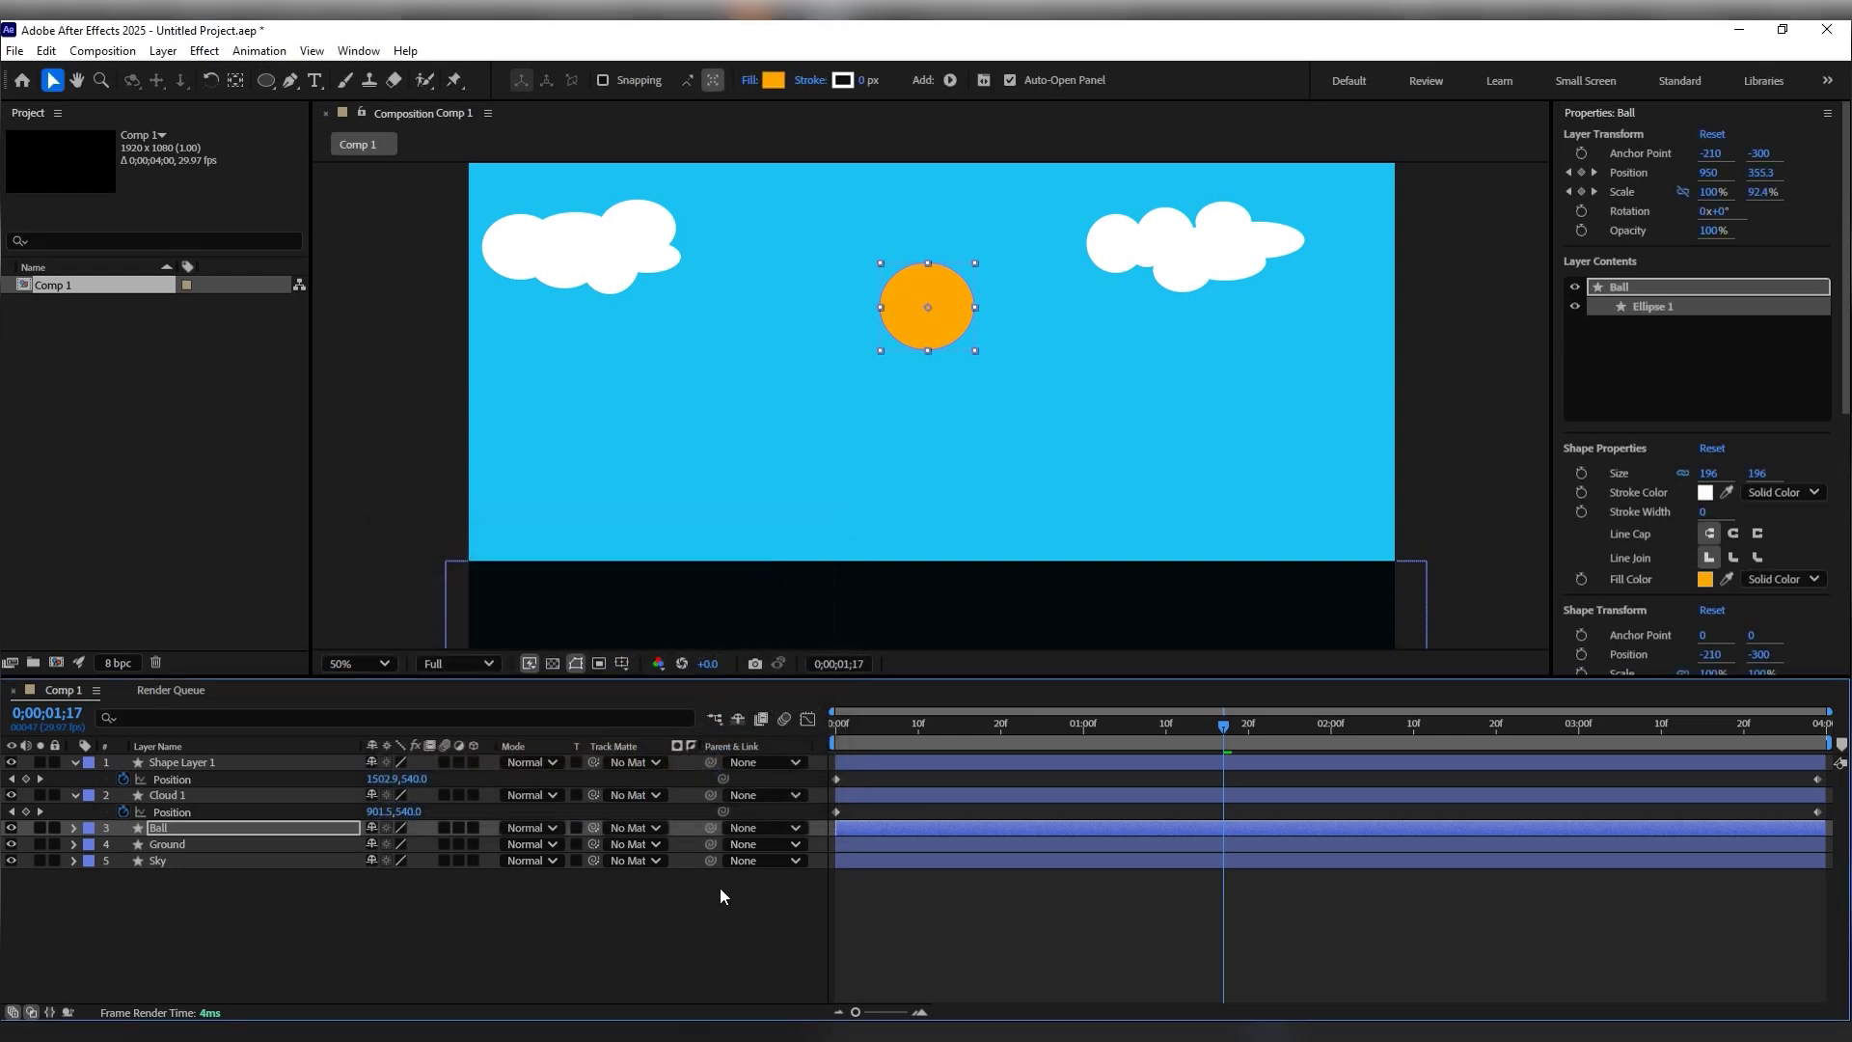
Step: Rename the second cloud's shape layer to "cloud 2" and the first cloud's layer to "cloud 1"
{"action": "left_click", "coordinate": [187, 761]}
{"action": "key", "text": "Return"}
{"action": "type", "text": "cloud 2"}
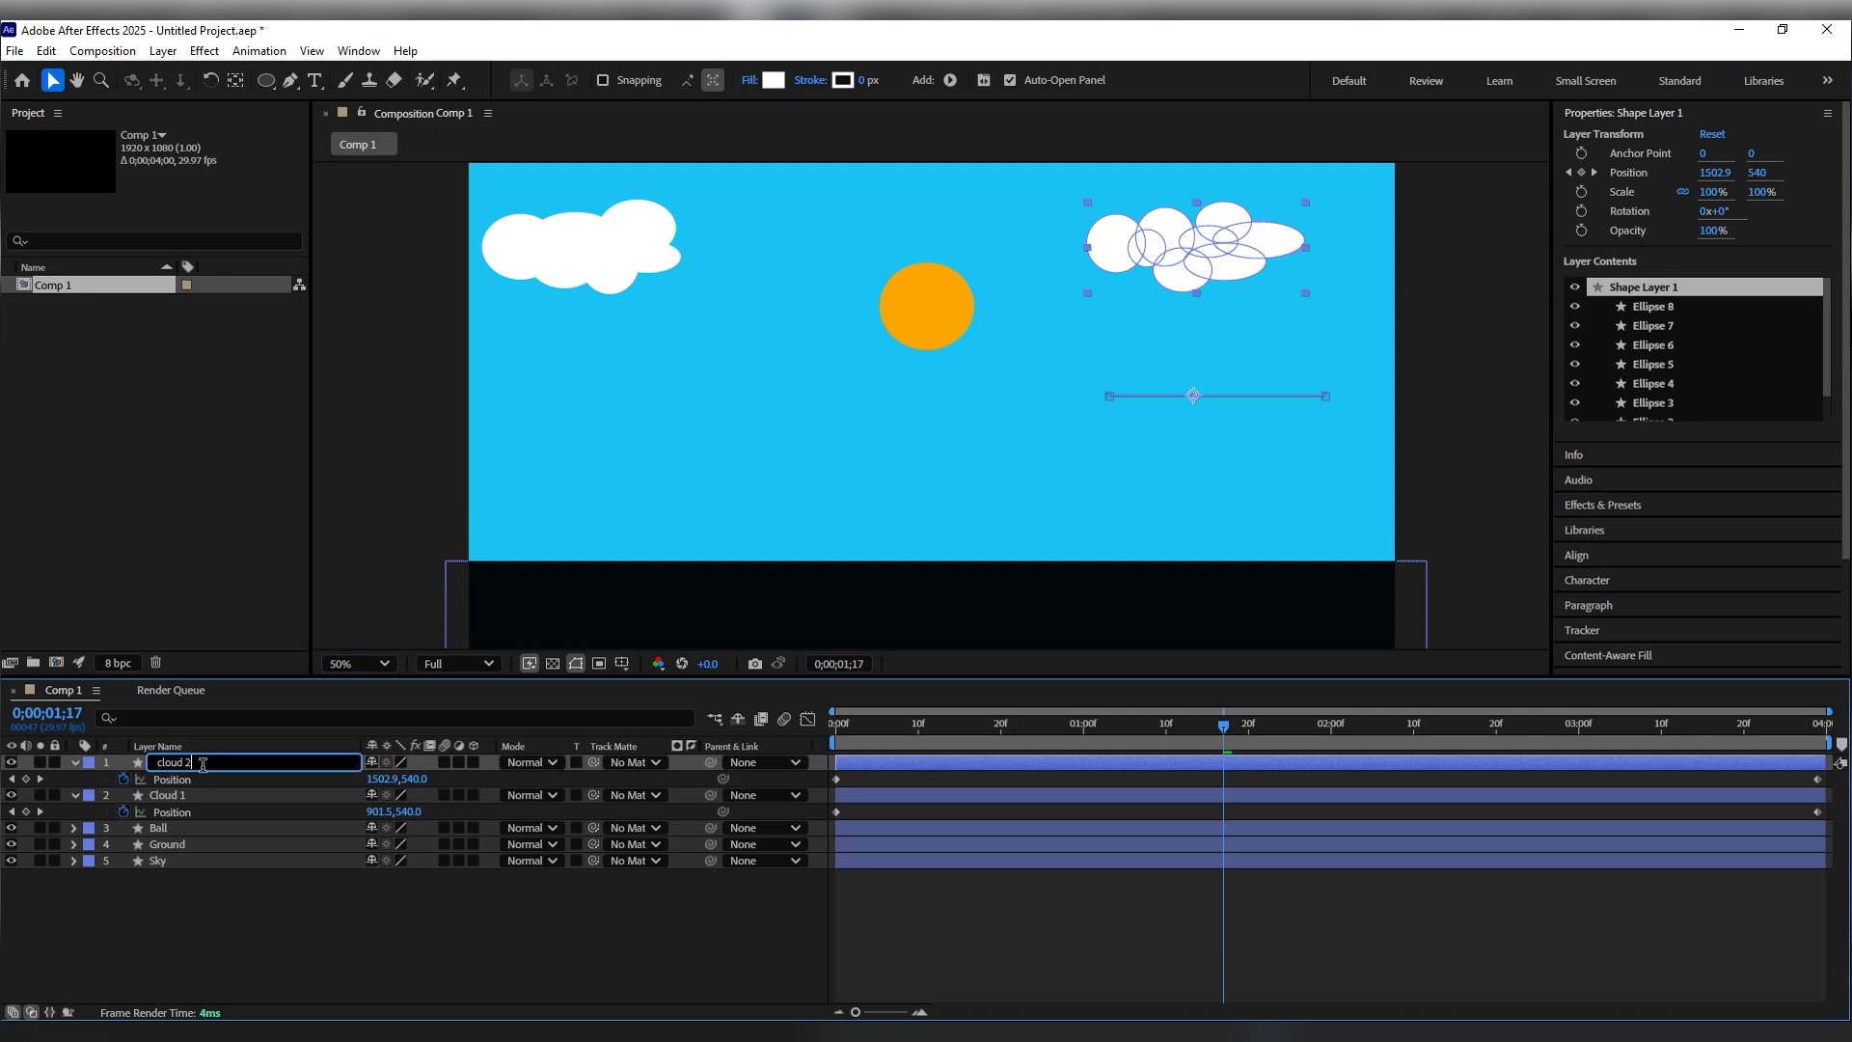
{"action": "left_click", "coordinate": [187, 795]}
{"action": "key", "text": "Return"}
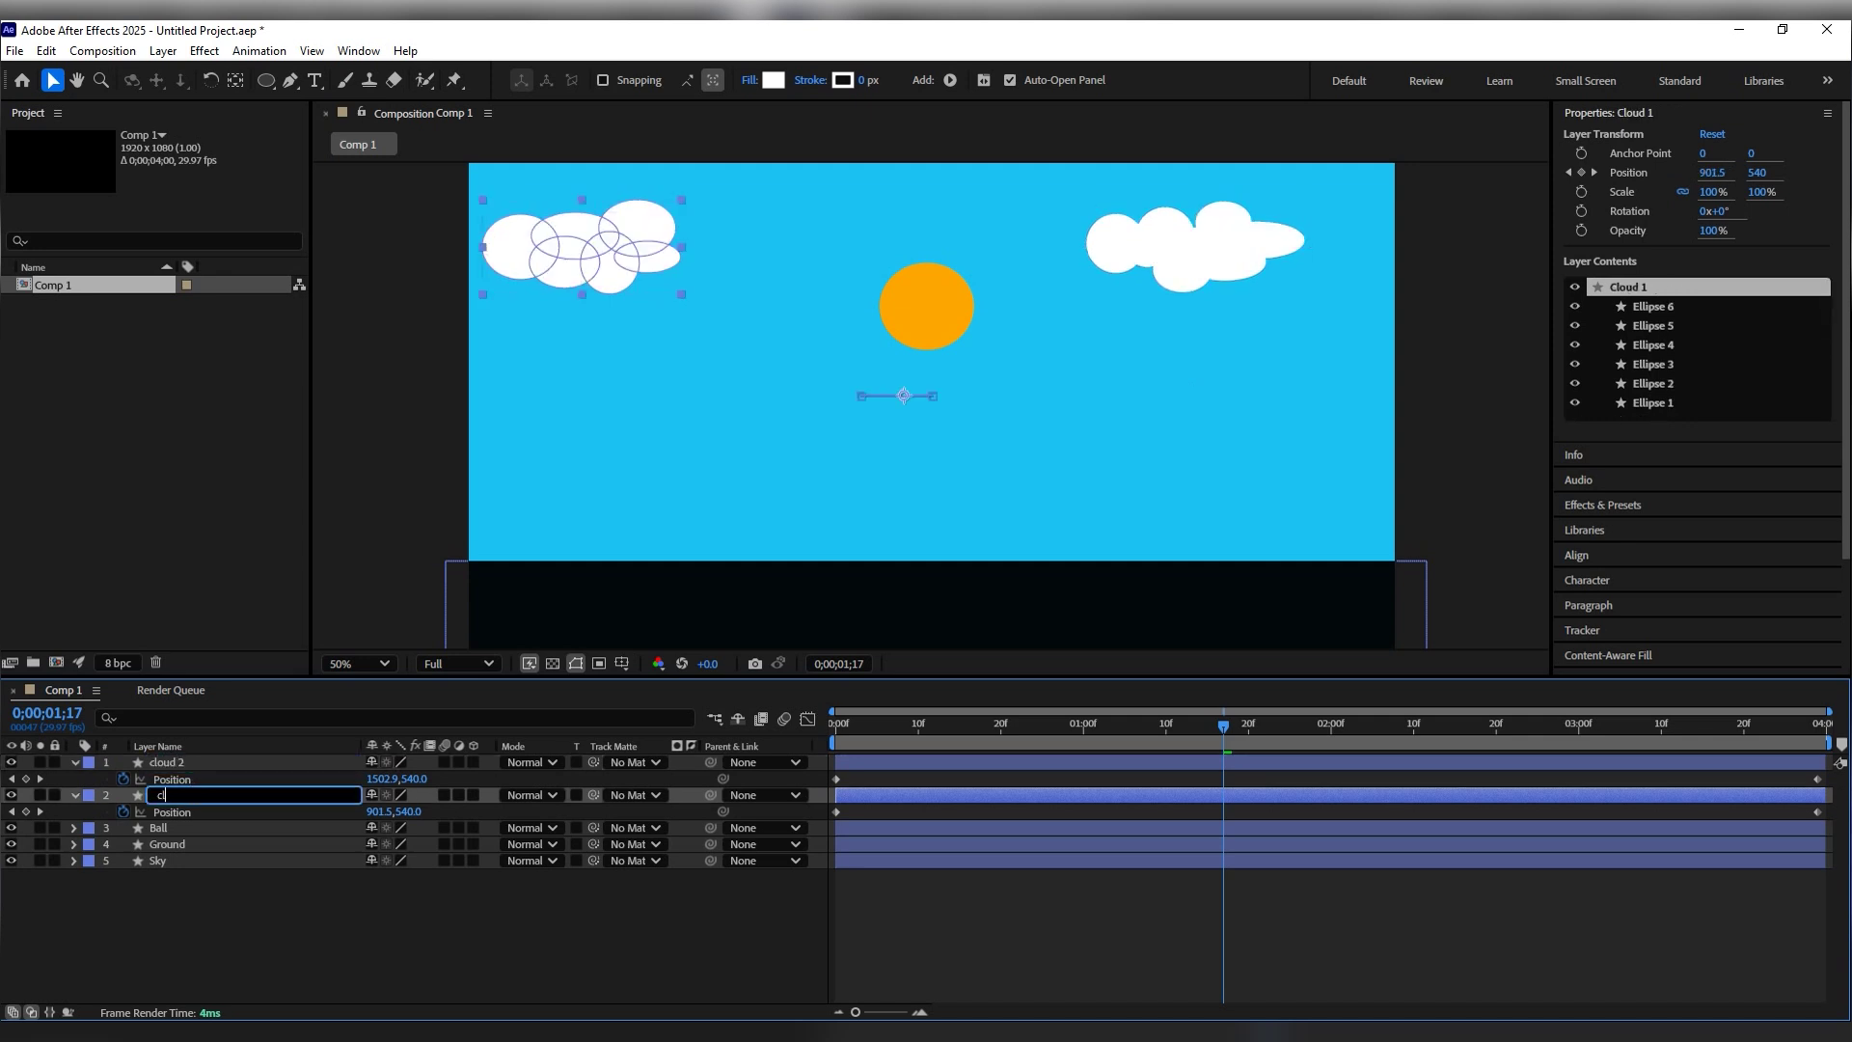
{"action": "type", "text": "cloud 1"}
{"action": "left_click", "coordinate": [405, 955]}
Step: Play the composition from 0;00;00;00 to review the bouncing ball and both drifting clouds
{"action": "left_click_drag", "start_coordinate": [868, 744], "coordinate": [814, 743]}
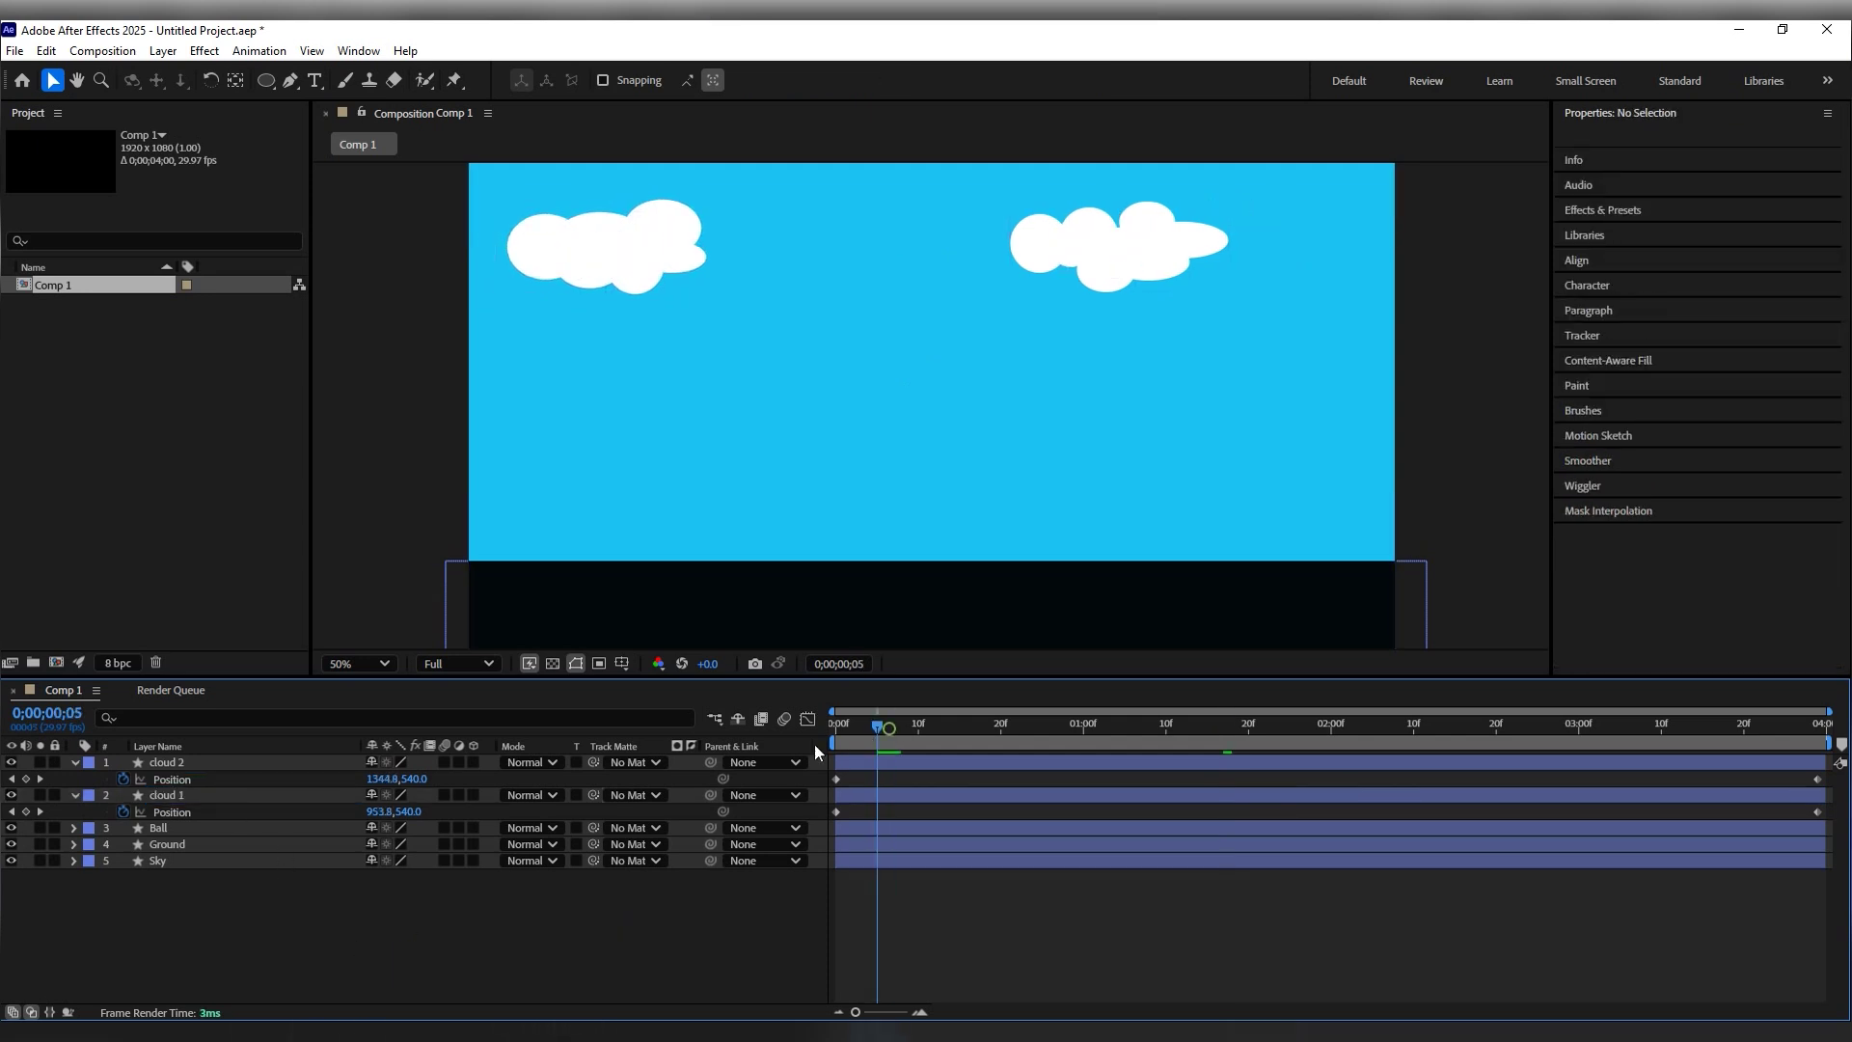
{"action": "key", "text": "space"}
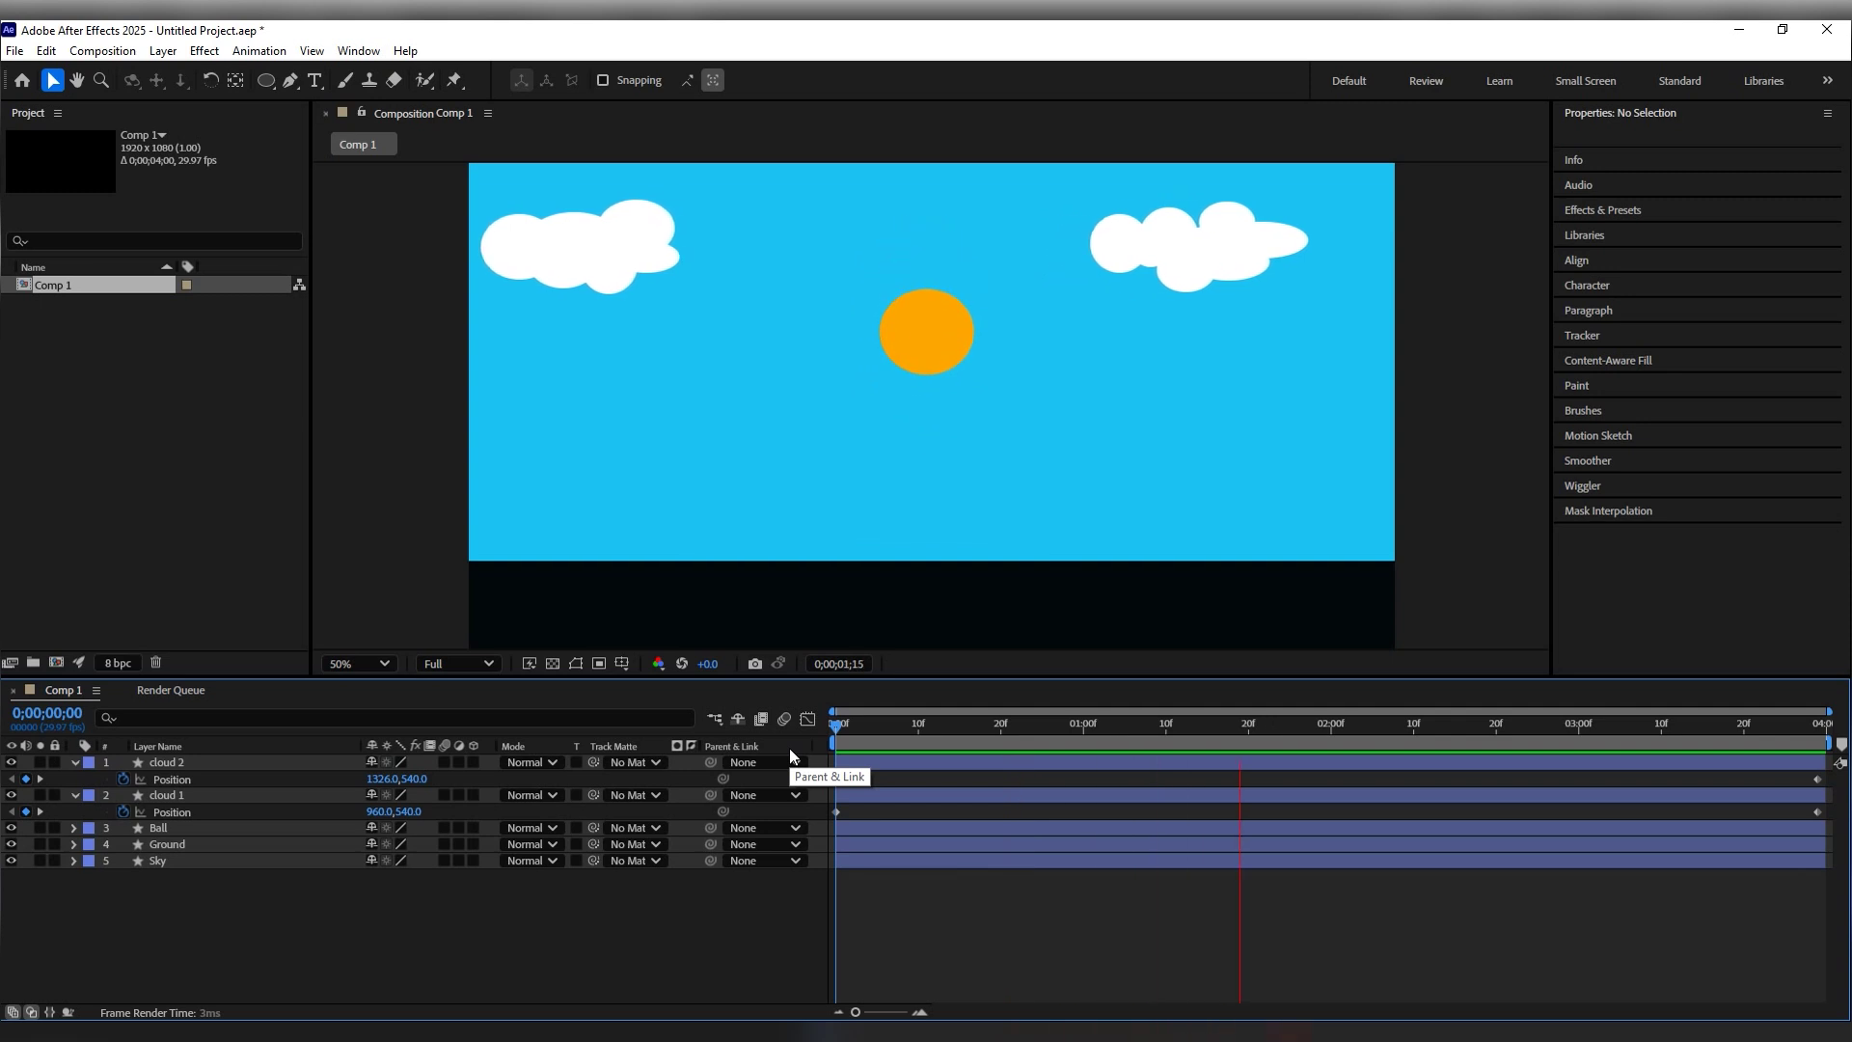